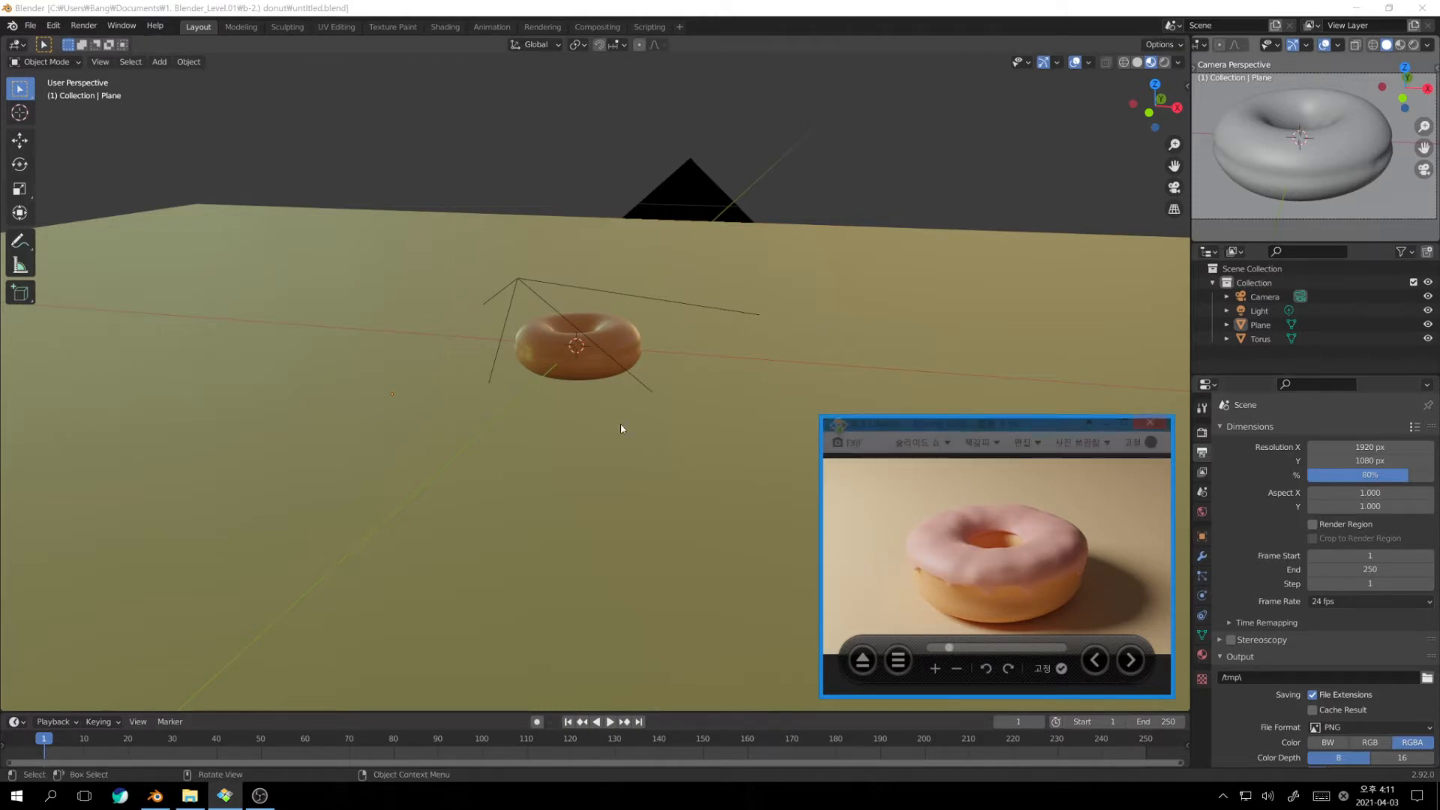
Set the camera preview to rendered shading and bring up the donut reference image to compare
left_click(1413, 45)
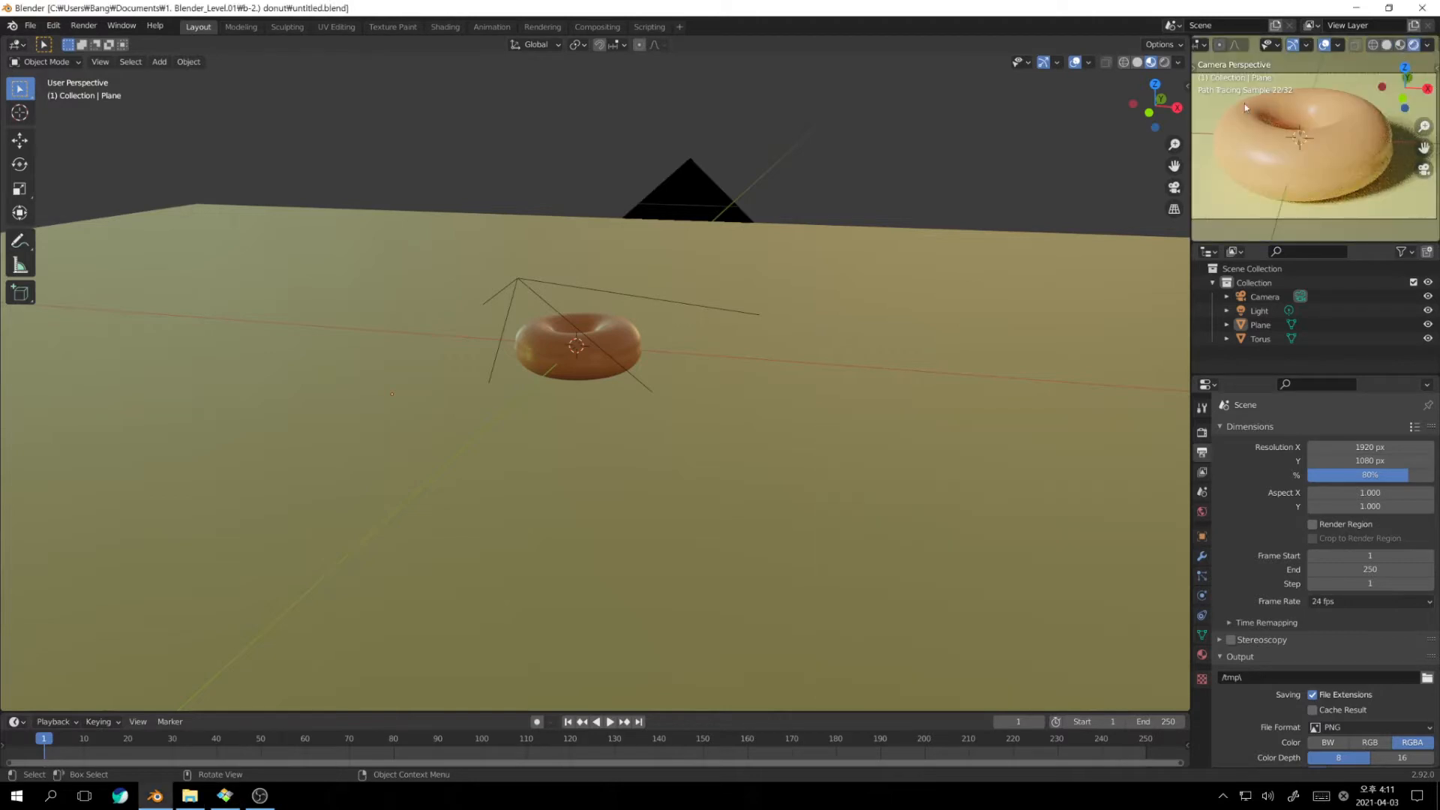
key("alt+Tab")
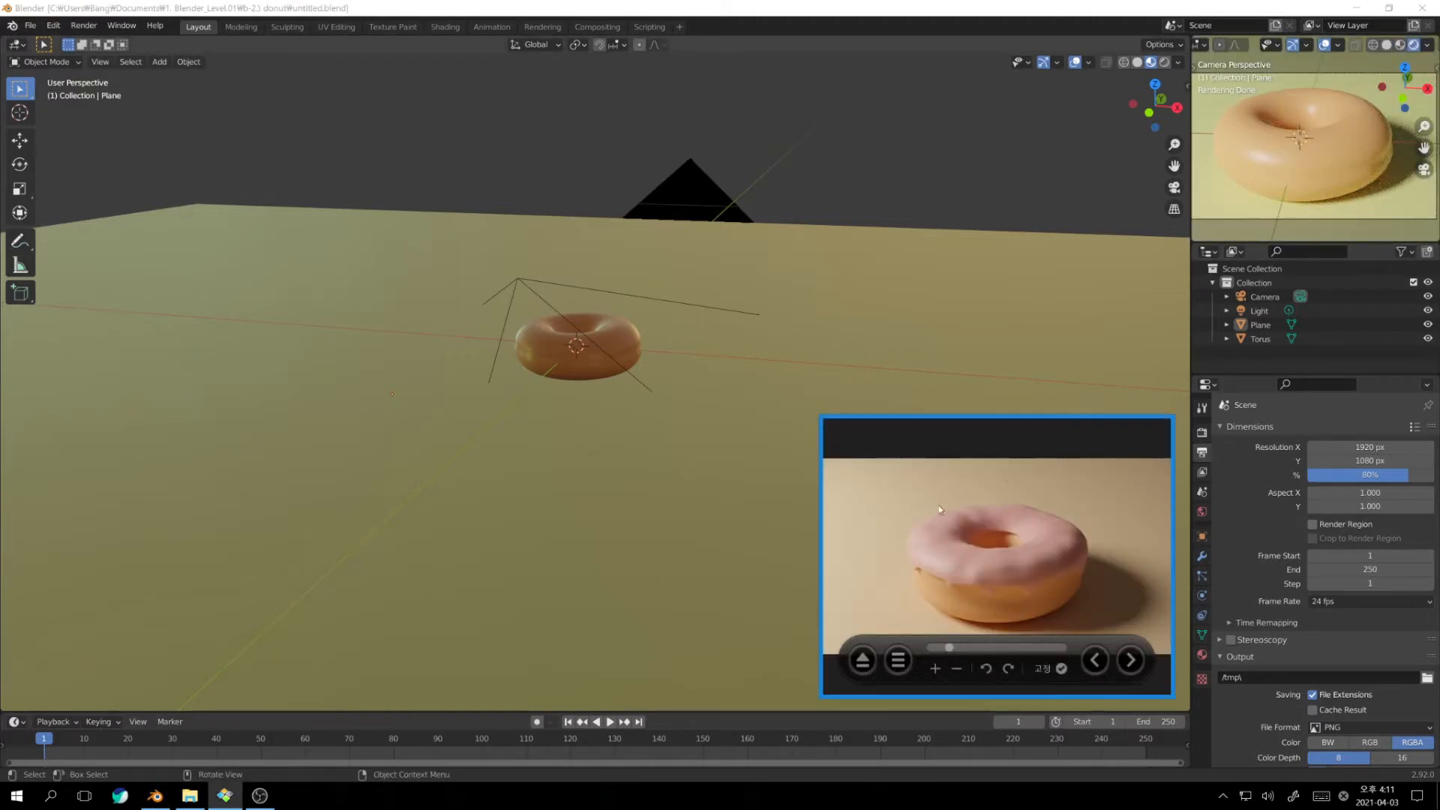
mouse_move(1117, 533)
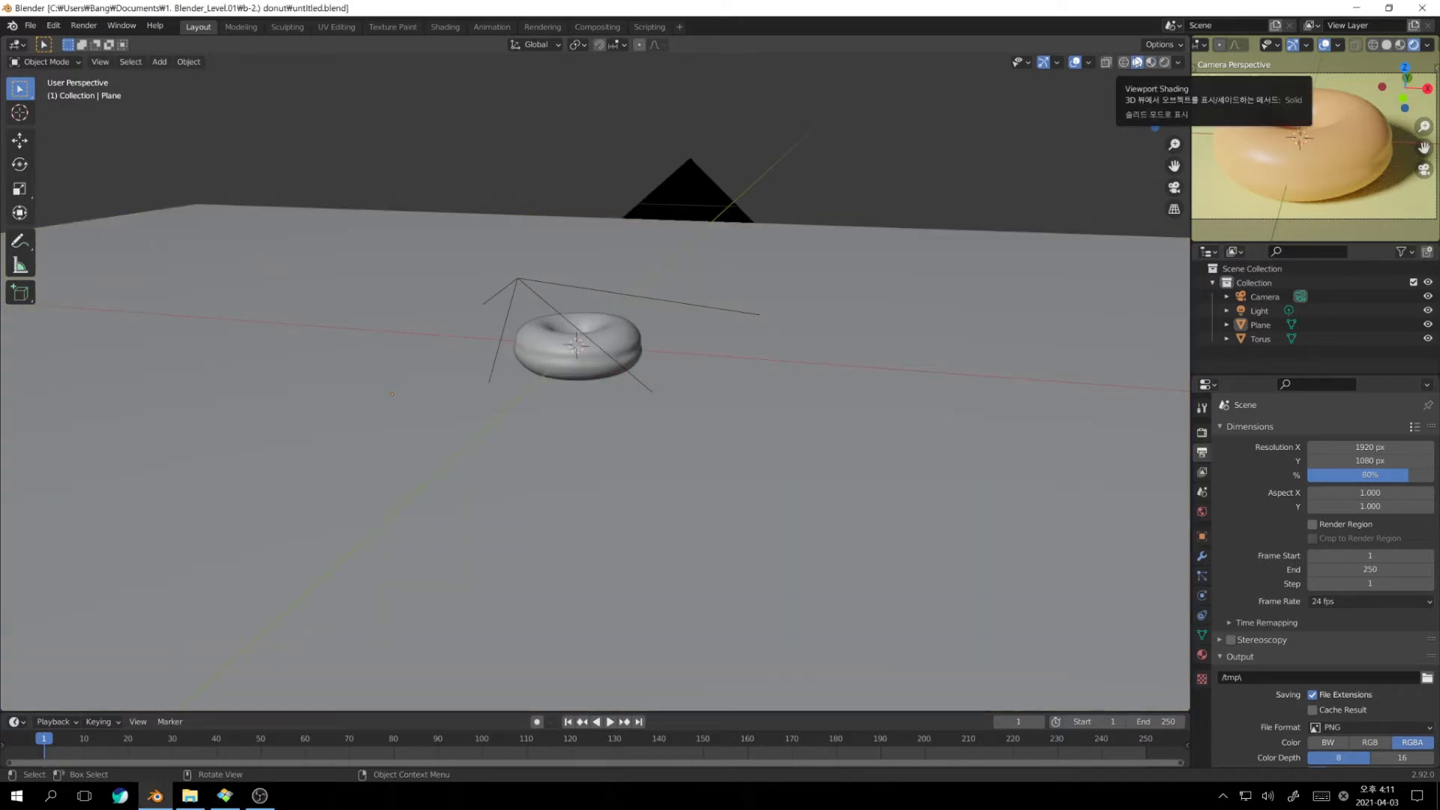
Show the main viewport from the front in solid shading and hide the Camera and the Plane
key("KP_1")
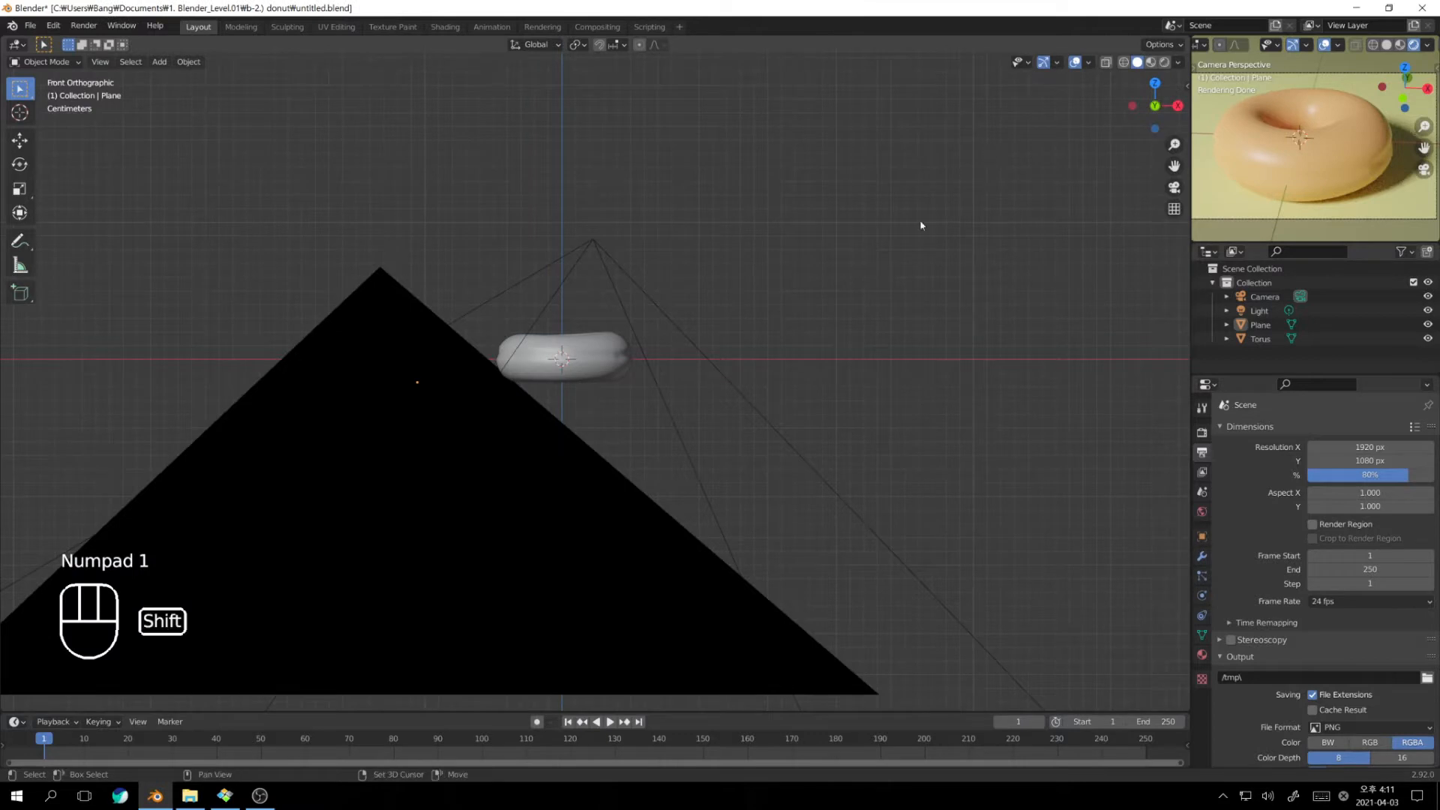
middle_click_drag(922, 225, 902, 329, "shift")
left_click(1427, 296)
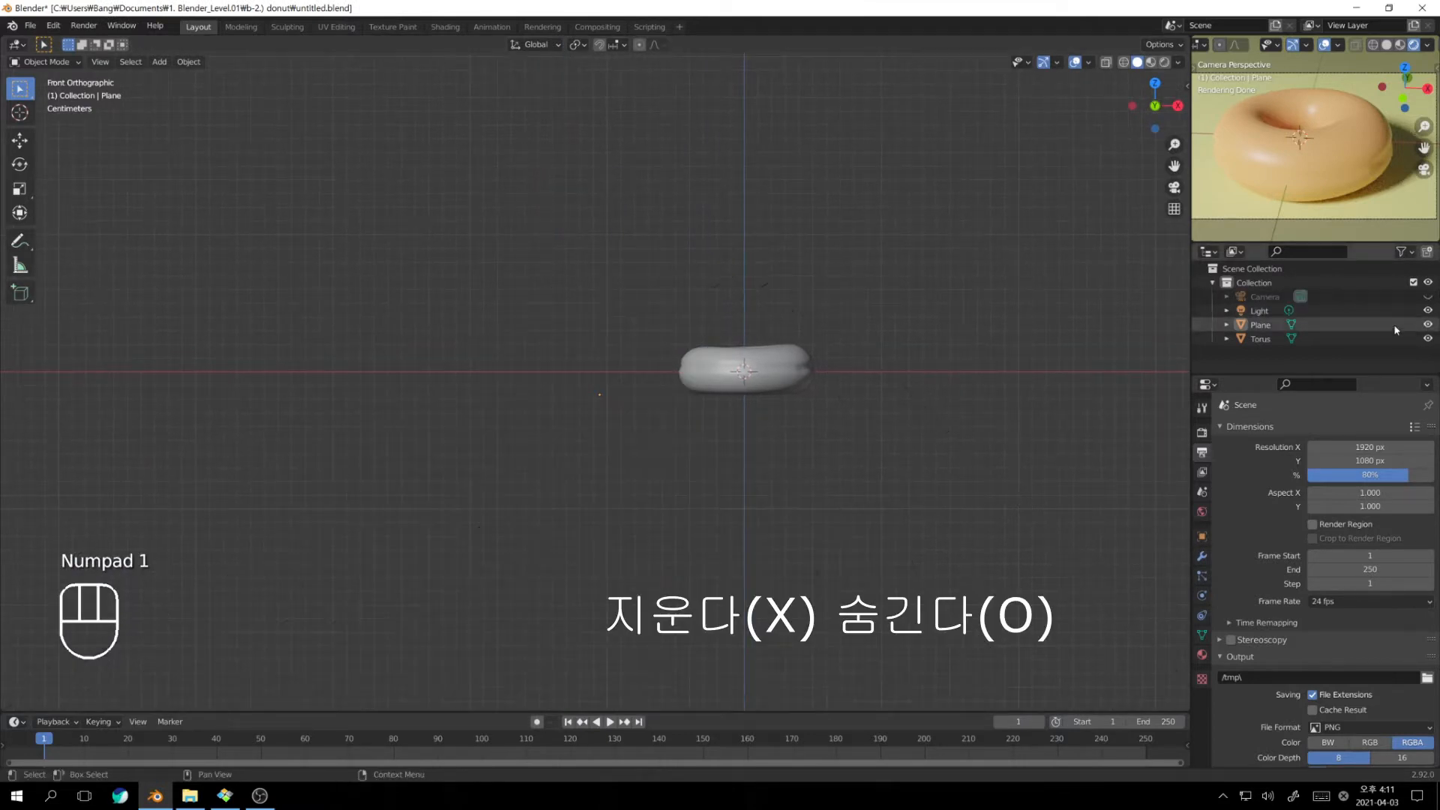
left_click(1427, 324)
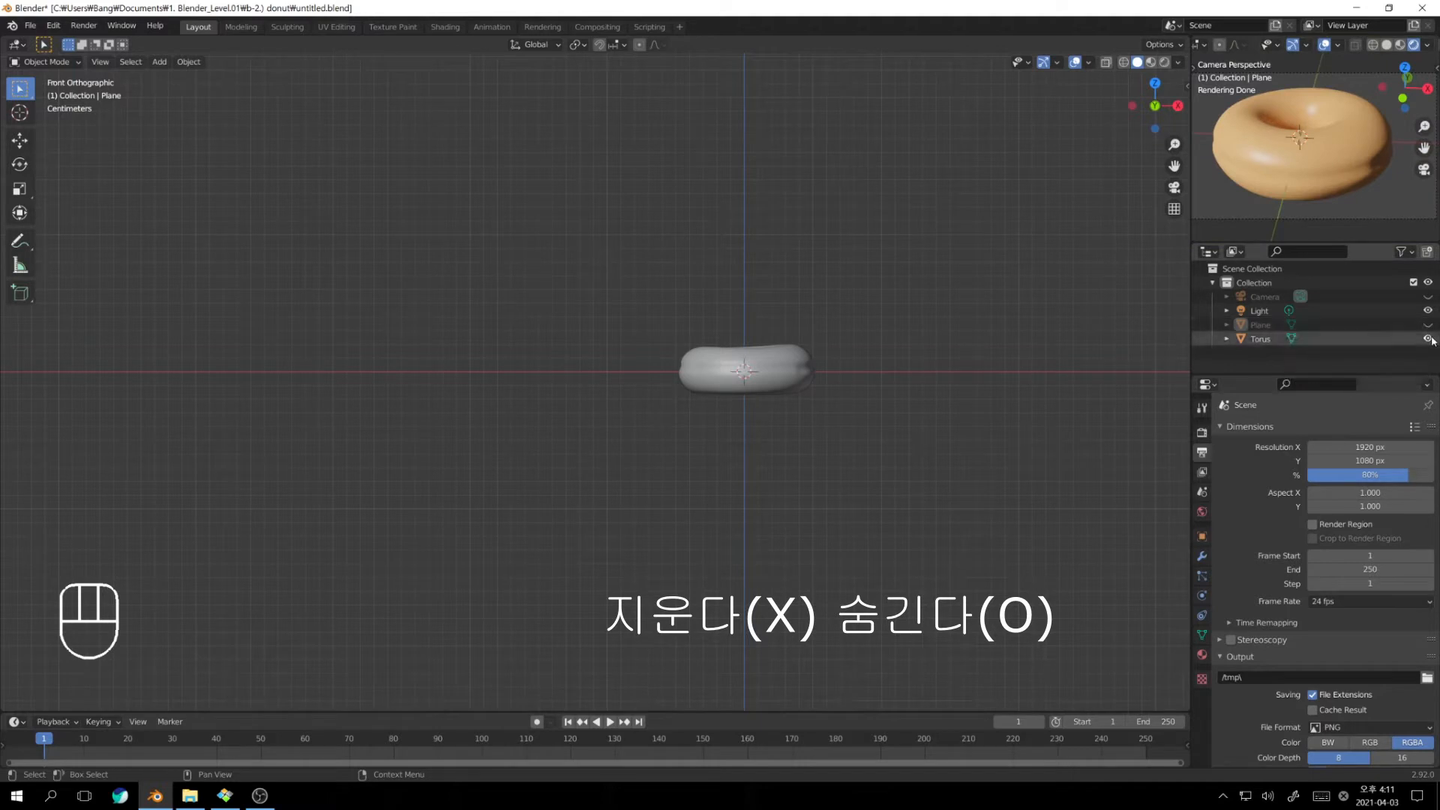
Rename the Torus object to Donut
double_click(1260, 338)
type("Donut")
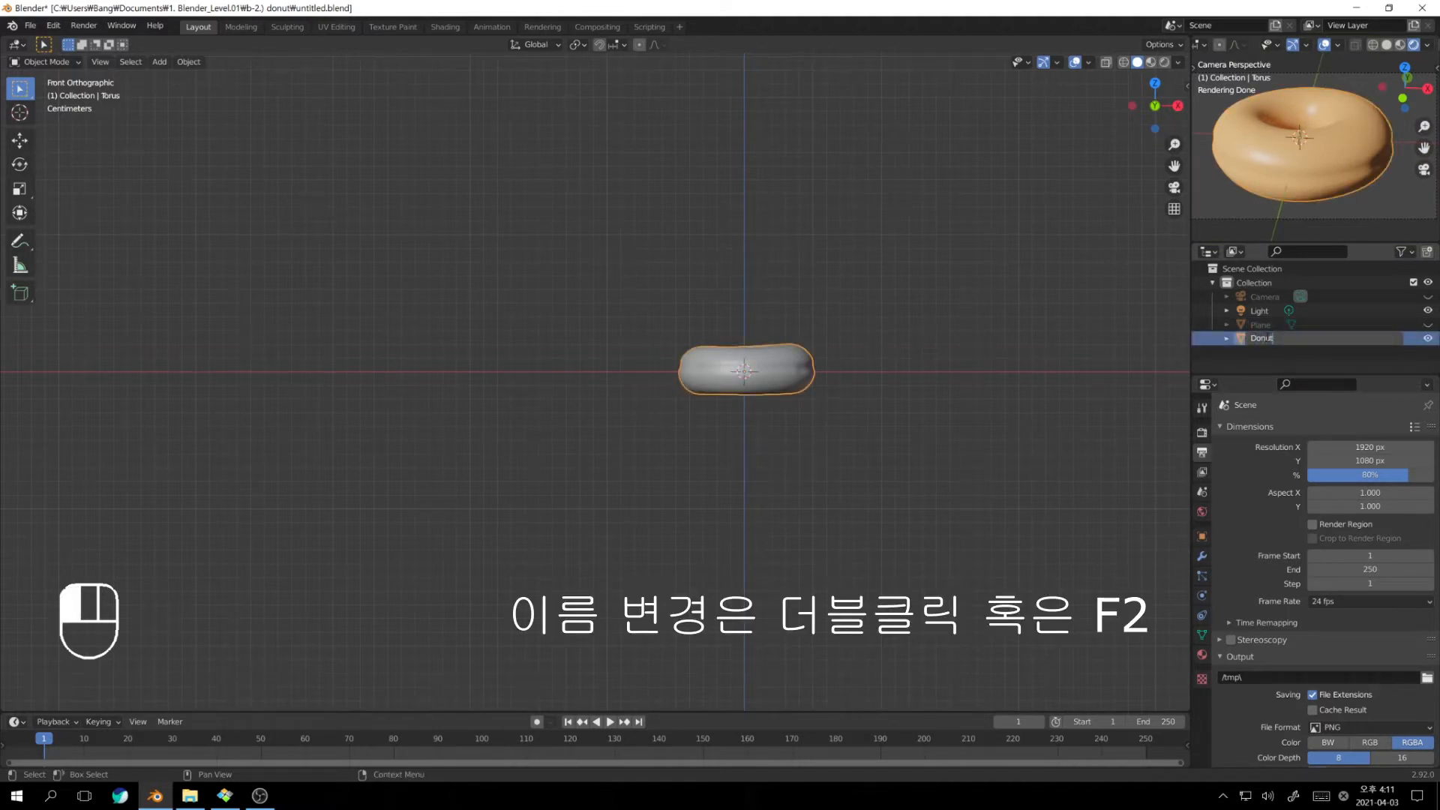
key("Return")
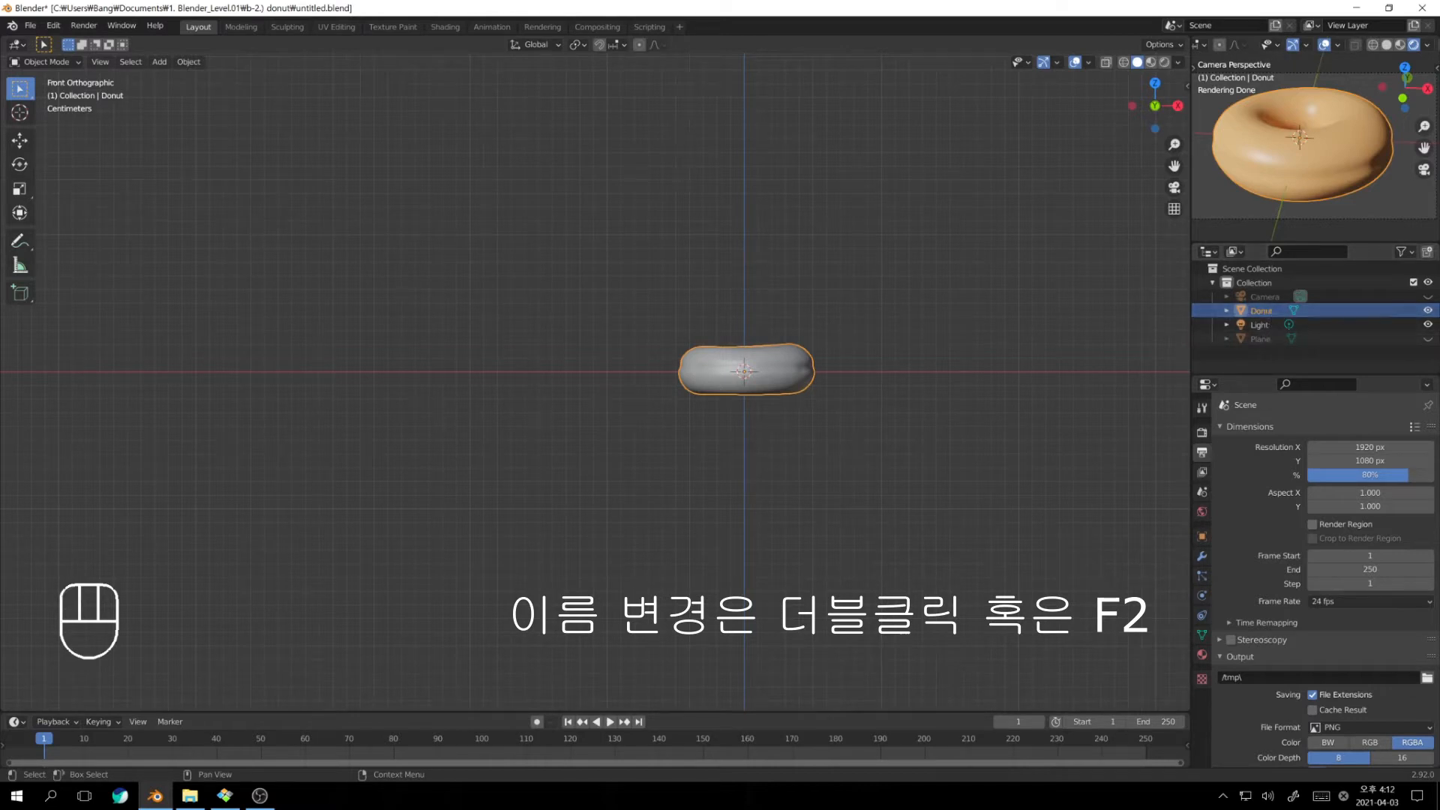
In Edit Mode with X-ray on, box-select the upper part of the donut's vertices from the front
key("Tab")
scroll(790, 410, "up", 5)
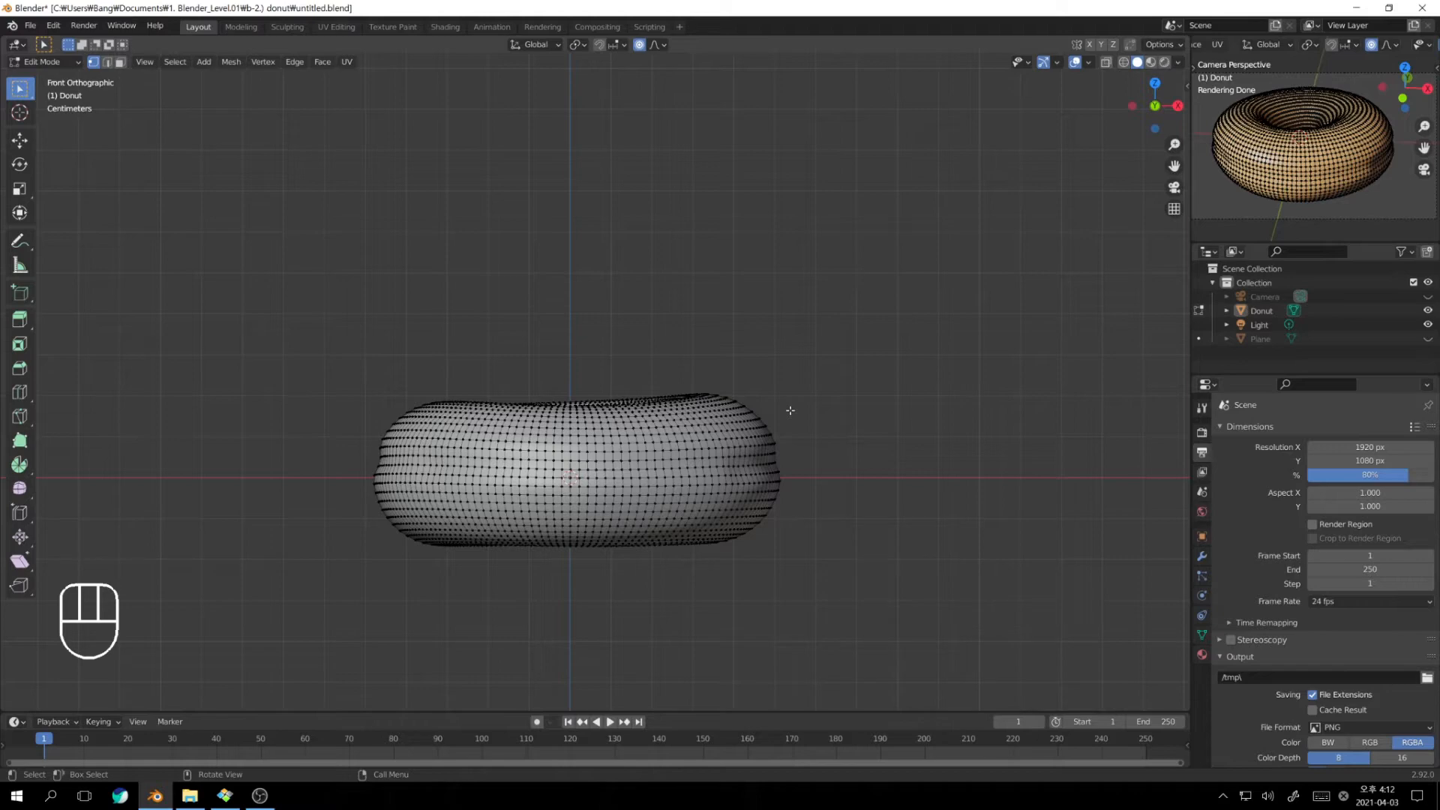
key("alt+z")
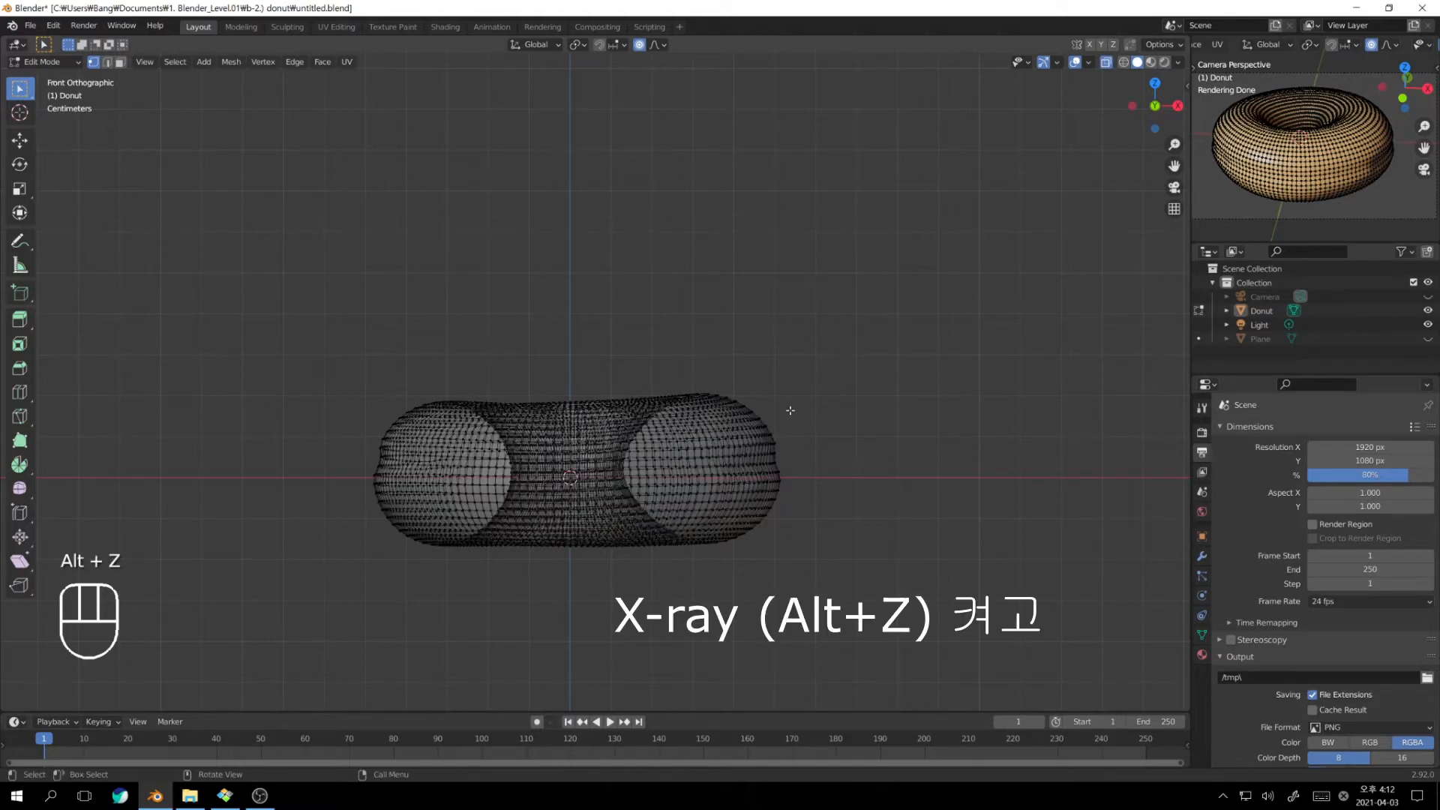
scroll(790, 410, "up", 3)
scroll(787, 437, "up", 1)
middle_click_drag(787, 436, 761, 408, "shift")
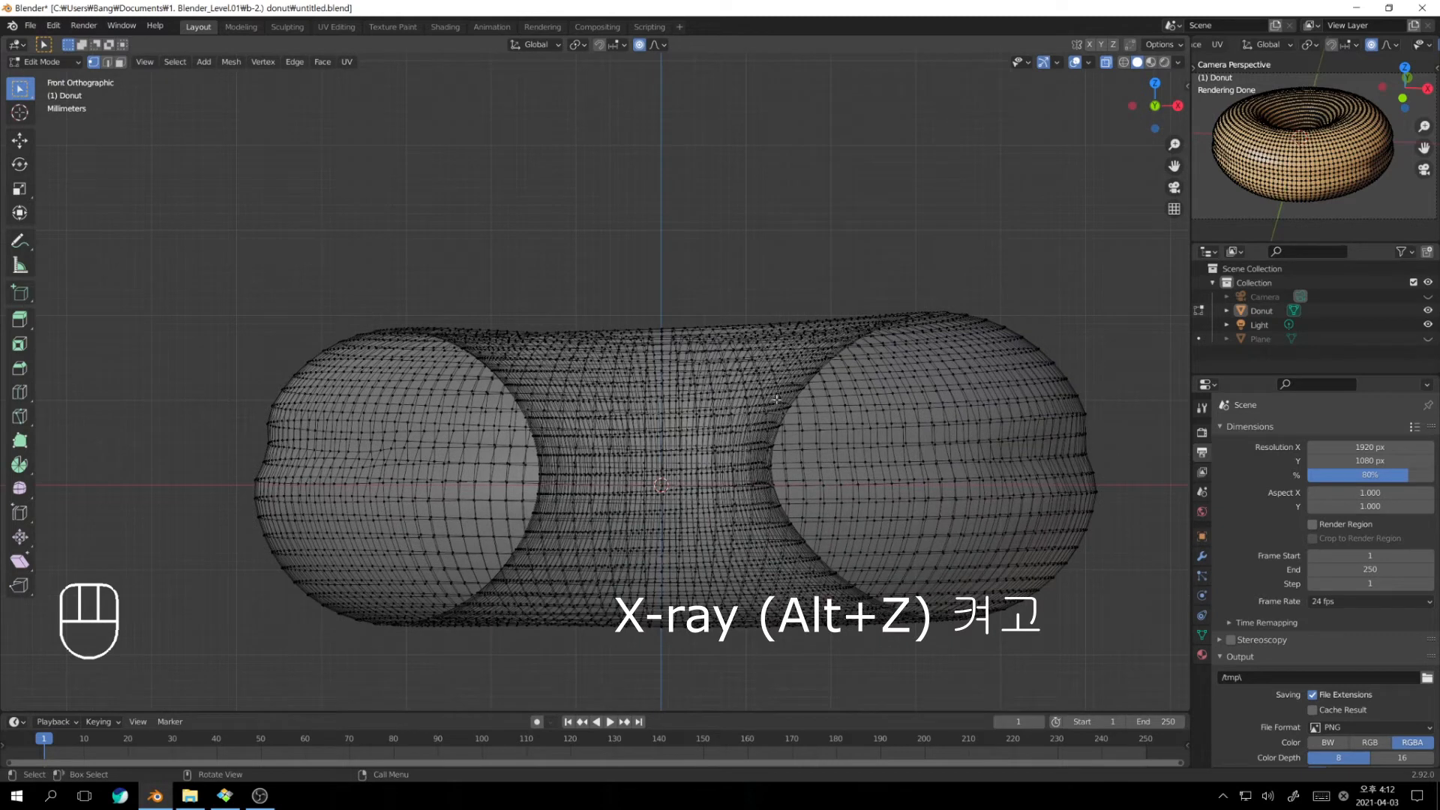
left_click_drag(176, 240, 1095, 409)
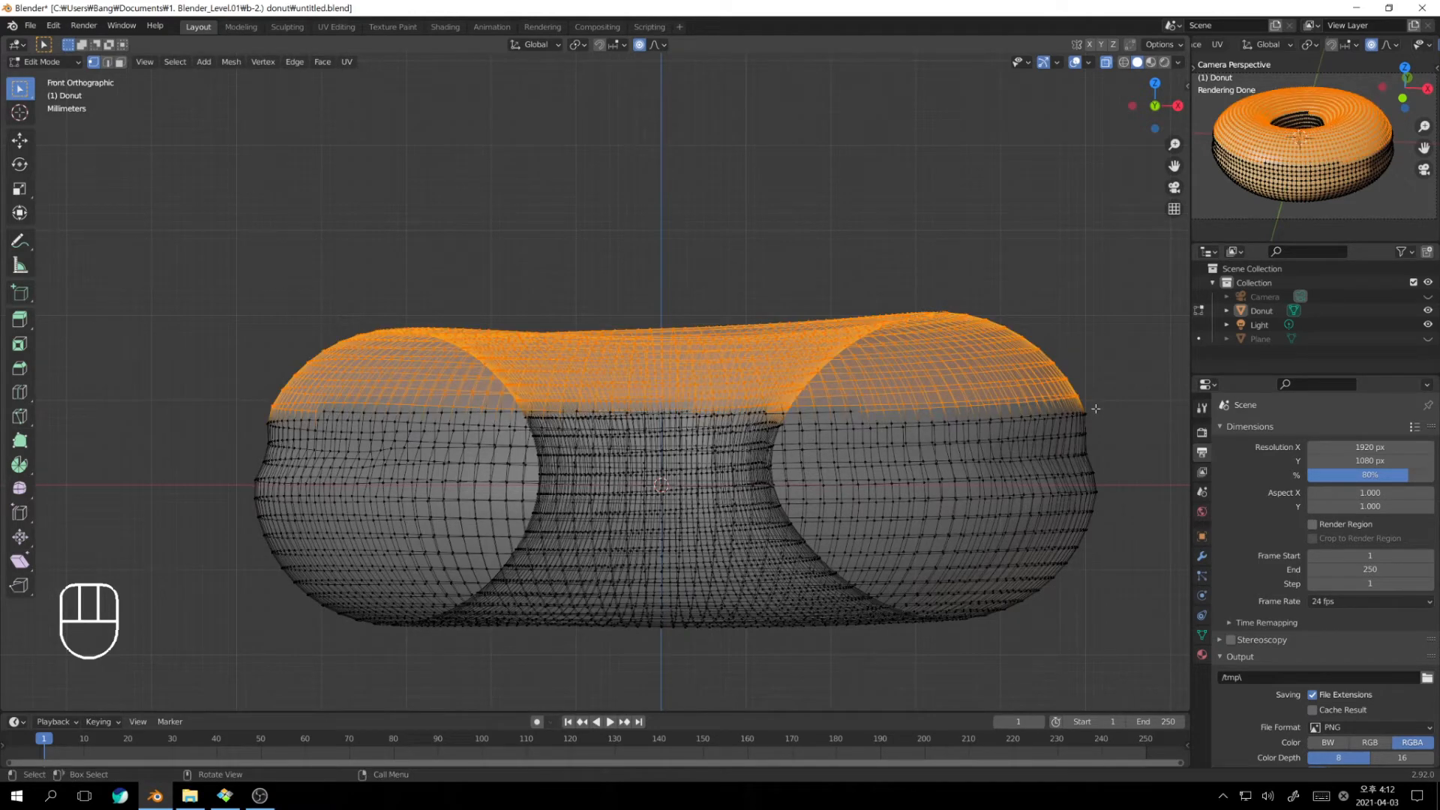
Add the missed vertices along the lower edge of the selected upper part so the boundary follows one even row
key("shift")
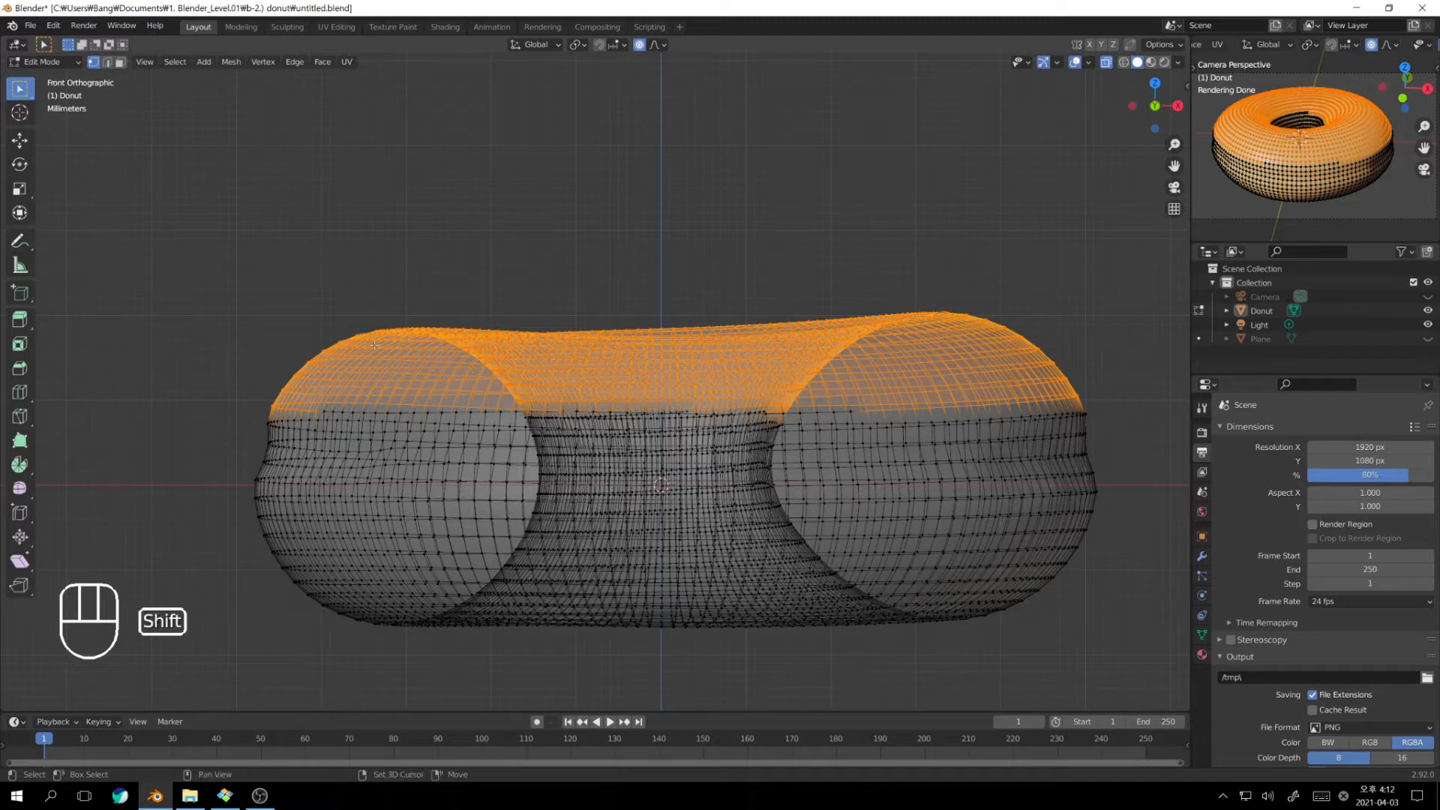
left_click_drag(277, 315, 477, 414, "shift")
left_click_drag(404, 281, 680, 405, "shift")
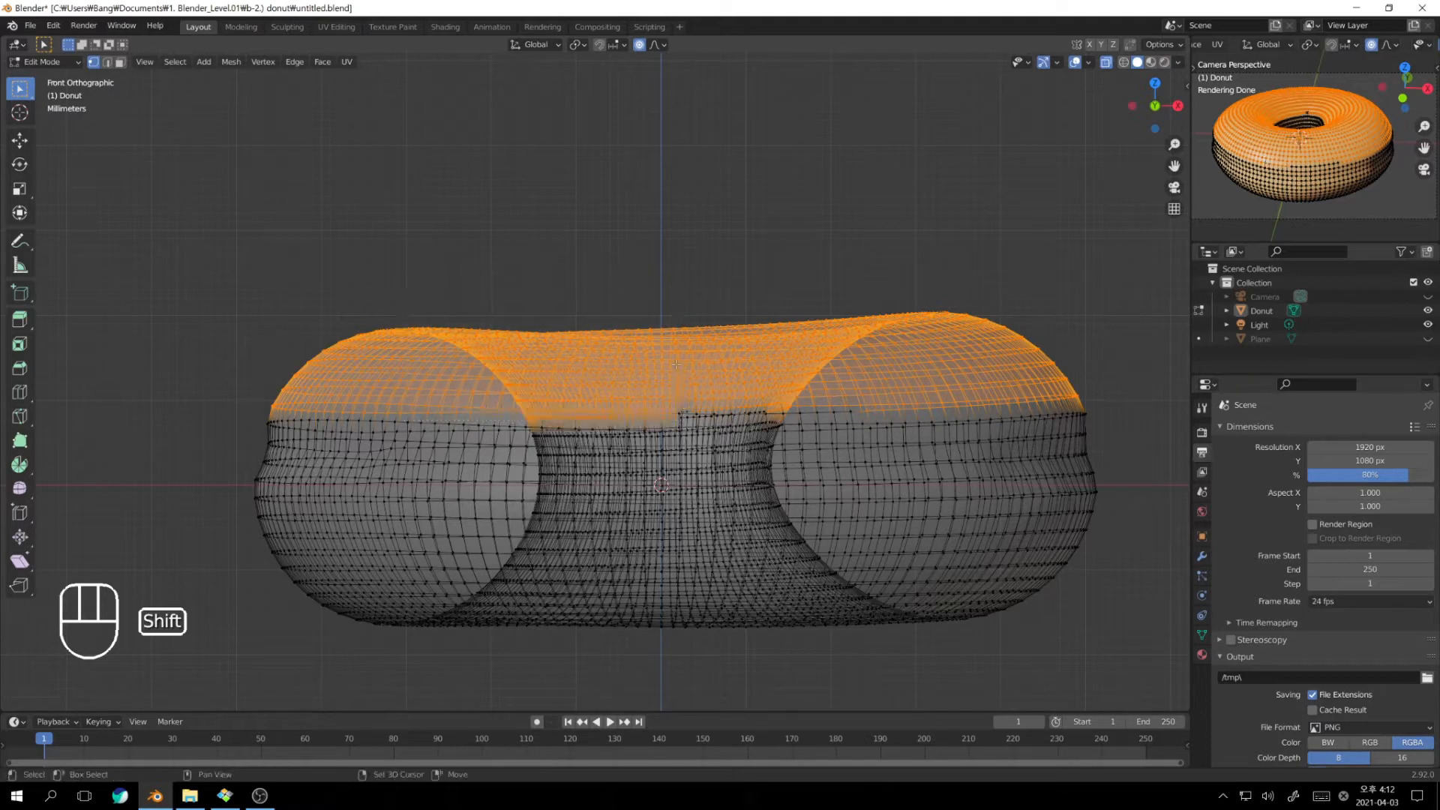
key("ctrl+z")
scroll(674, 450, "up", 2)
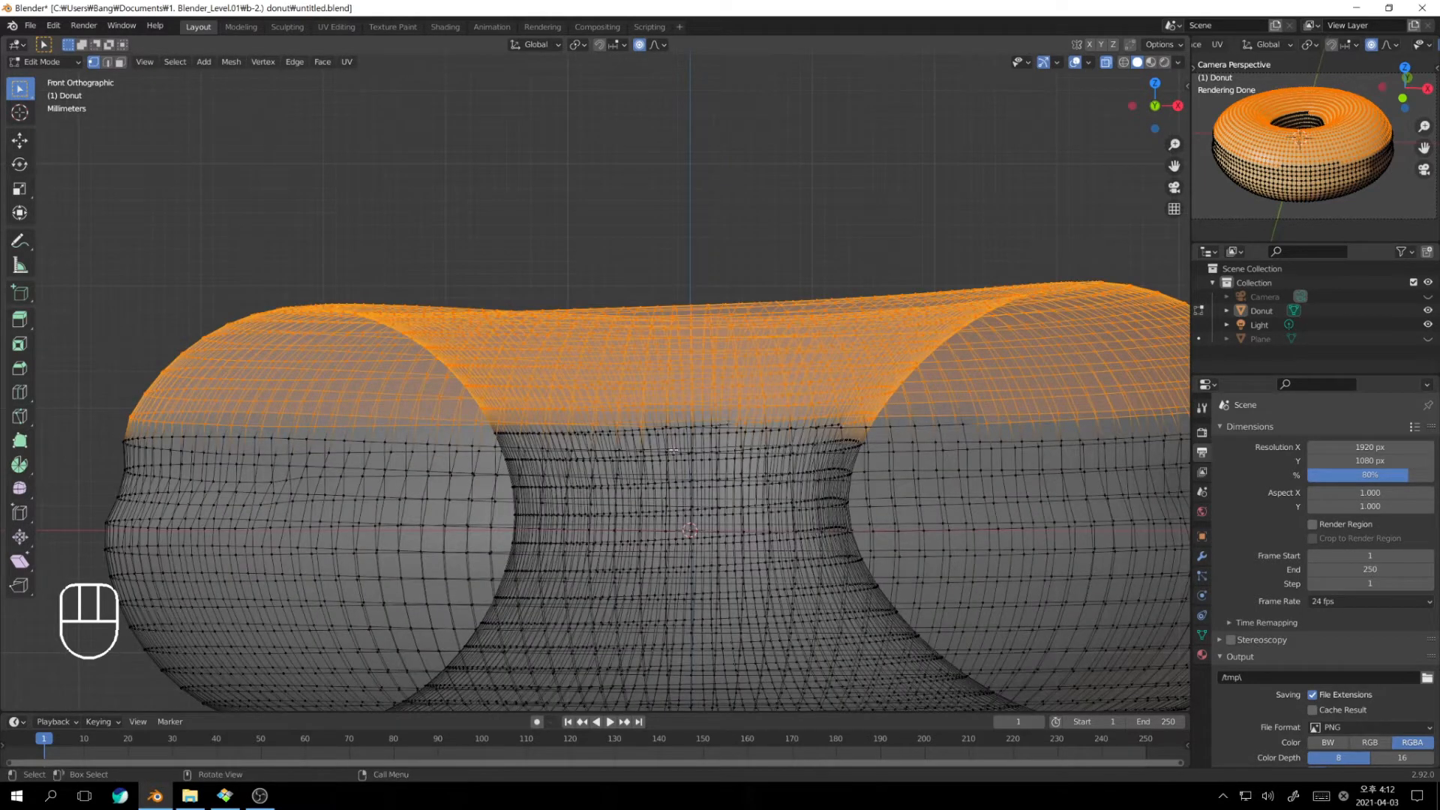
left_click_drag(484, 405, 679, 443, "shift")
left_click_drag(663, 397, 806, 439, "shift")
left_click_drag(795, 390, 859, 434, "shift")
scroll(858, 428, "down", 1)
left_click_drag(783, 248, 934, 416, "shift")
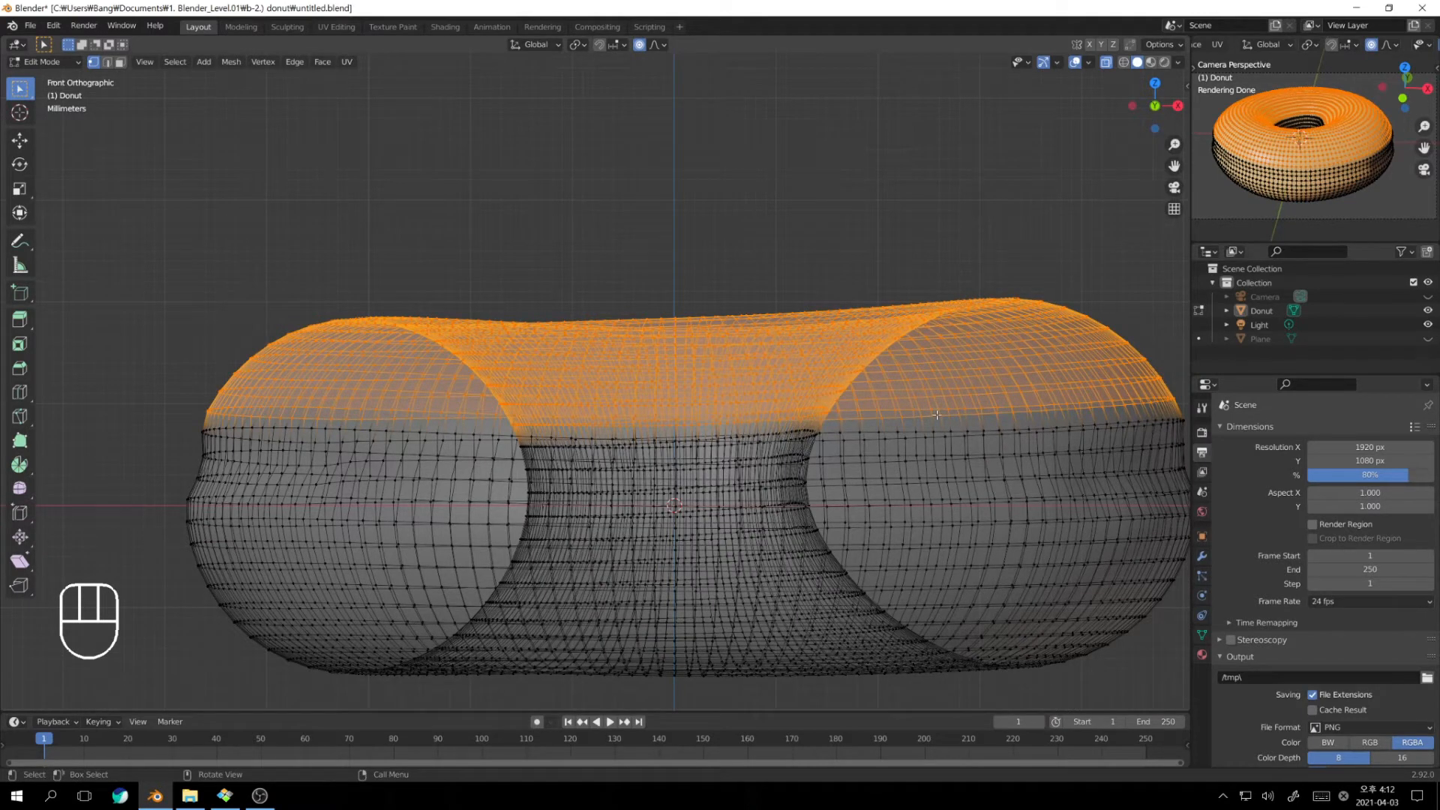
Duplicate the selected upper mesh in place and separate it by selection into its own object
key("shift+d")
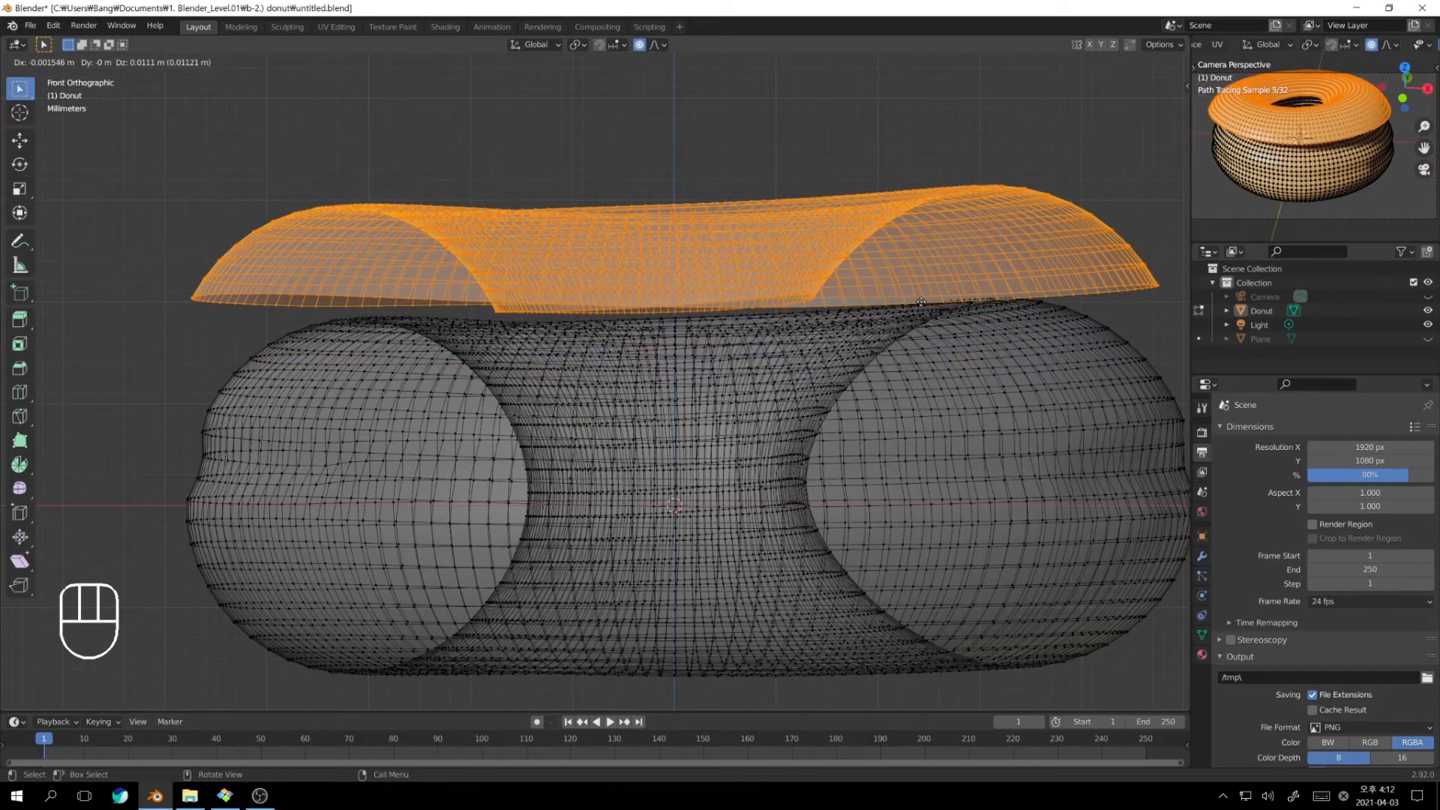
right_click(923, 289)
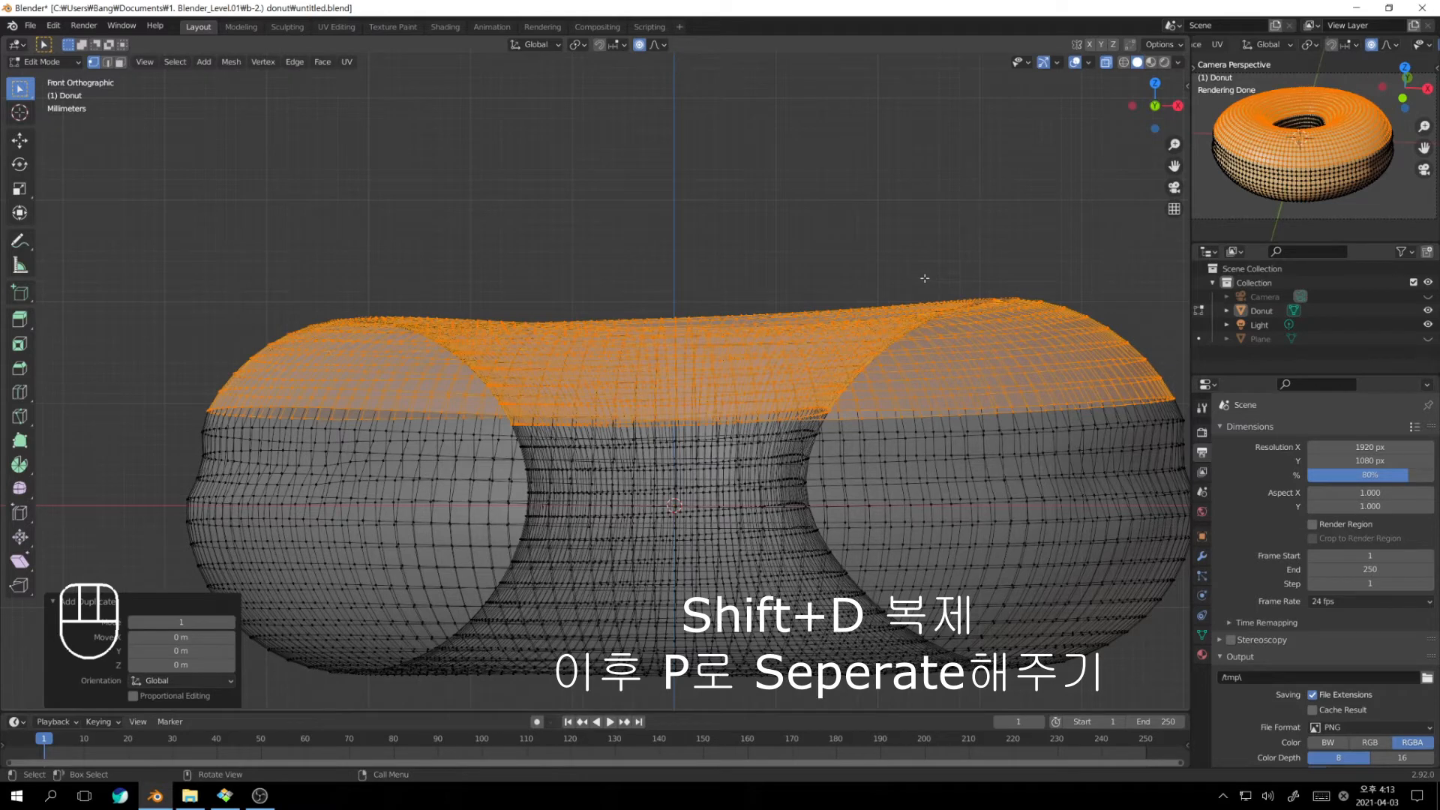
key("p")
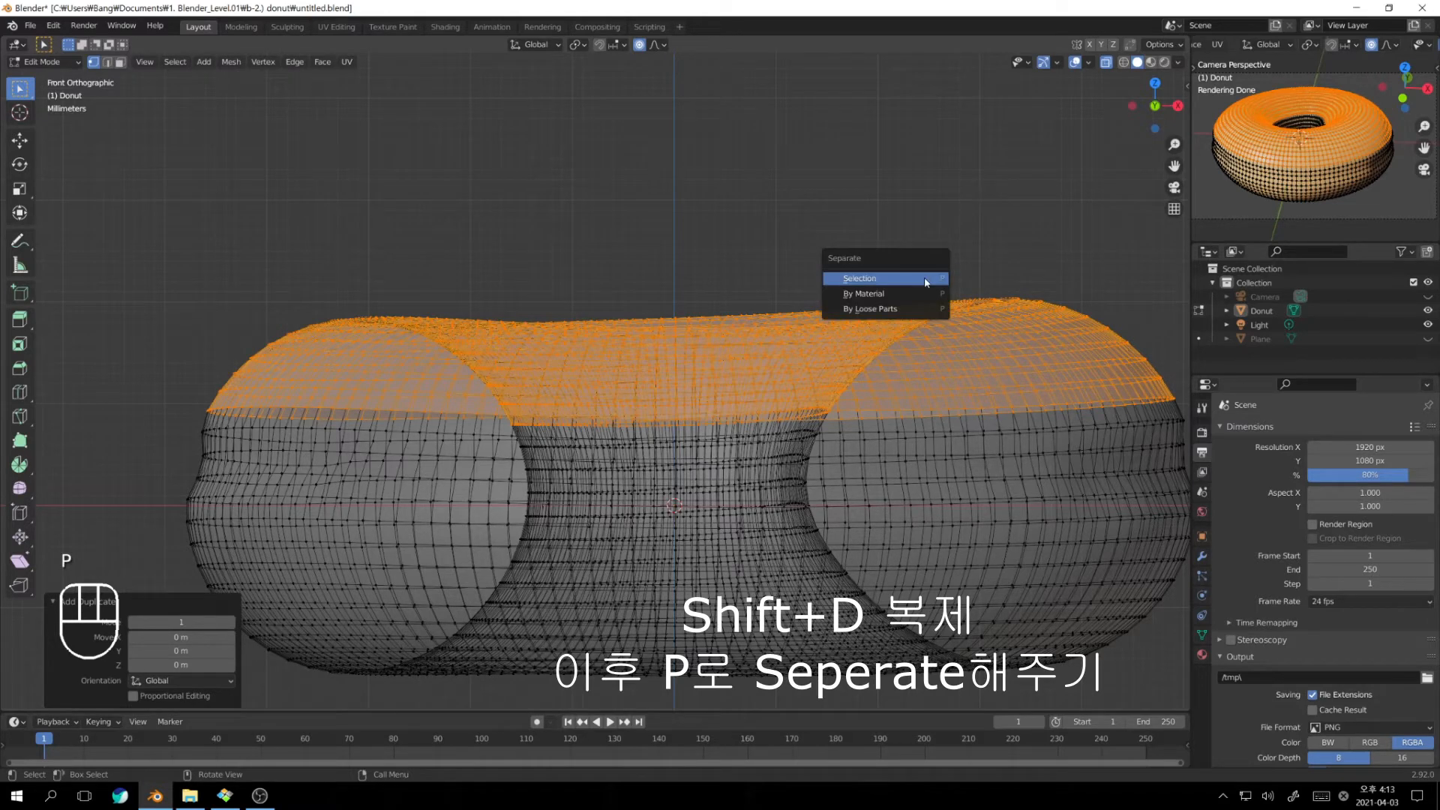
left_click(883, 283)
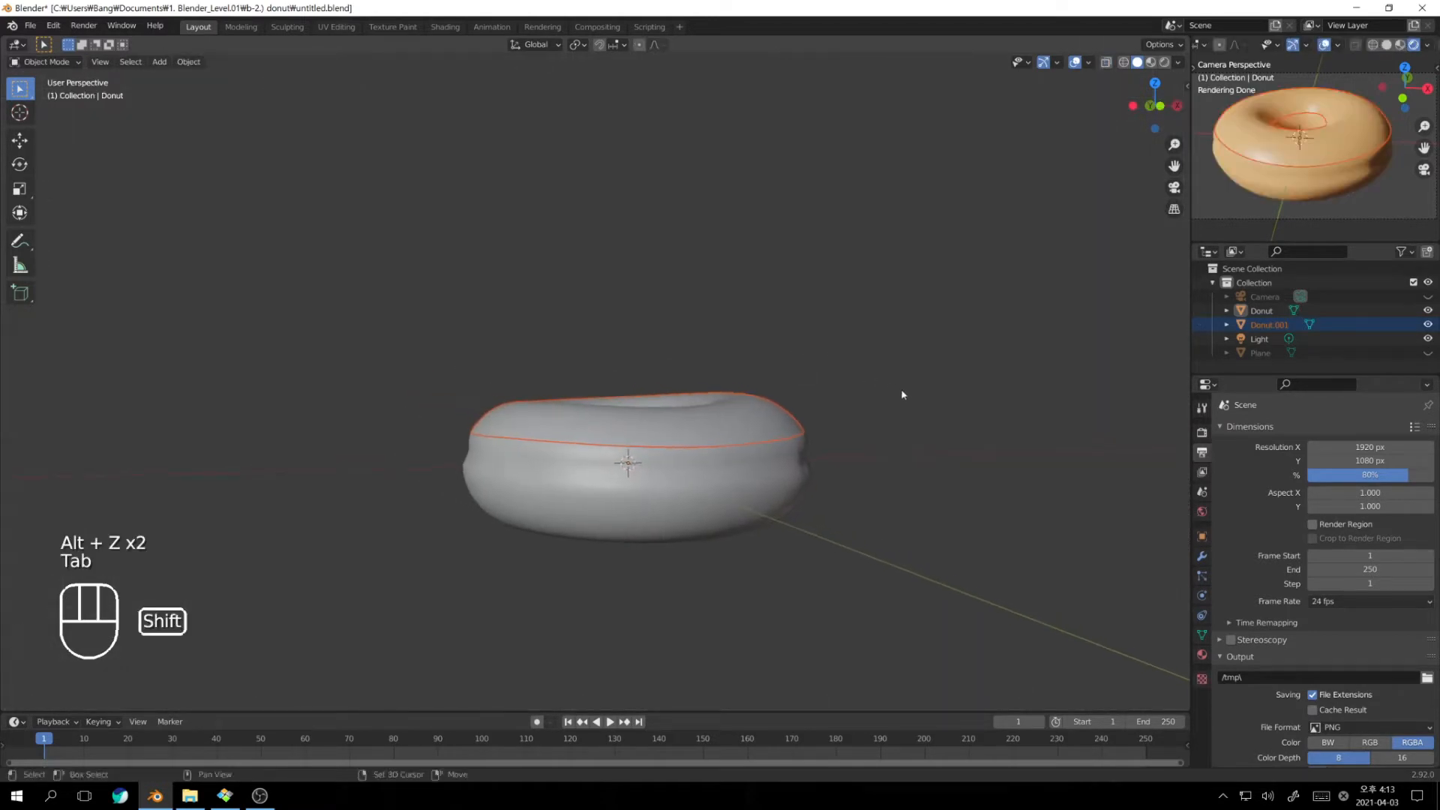
Try to move the separated upper piece away from the donut
middle_click_drag(903, 392, 938, 360, "shift")
middle_click_drag(938, 360, 896, 398)
left_click(896, 398)
left_click(776, 402)
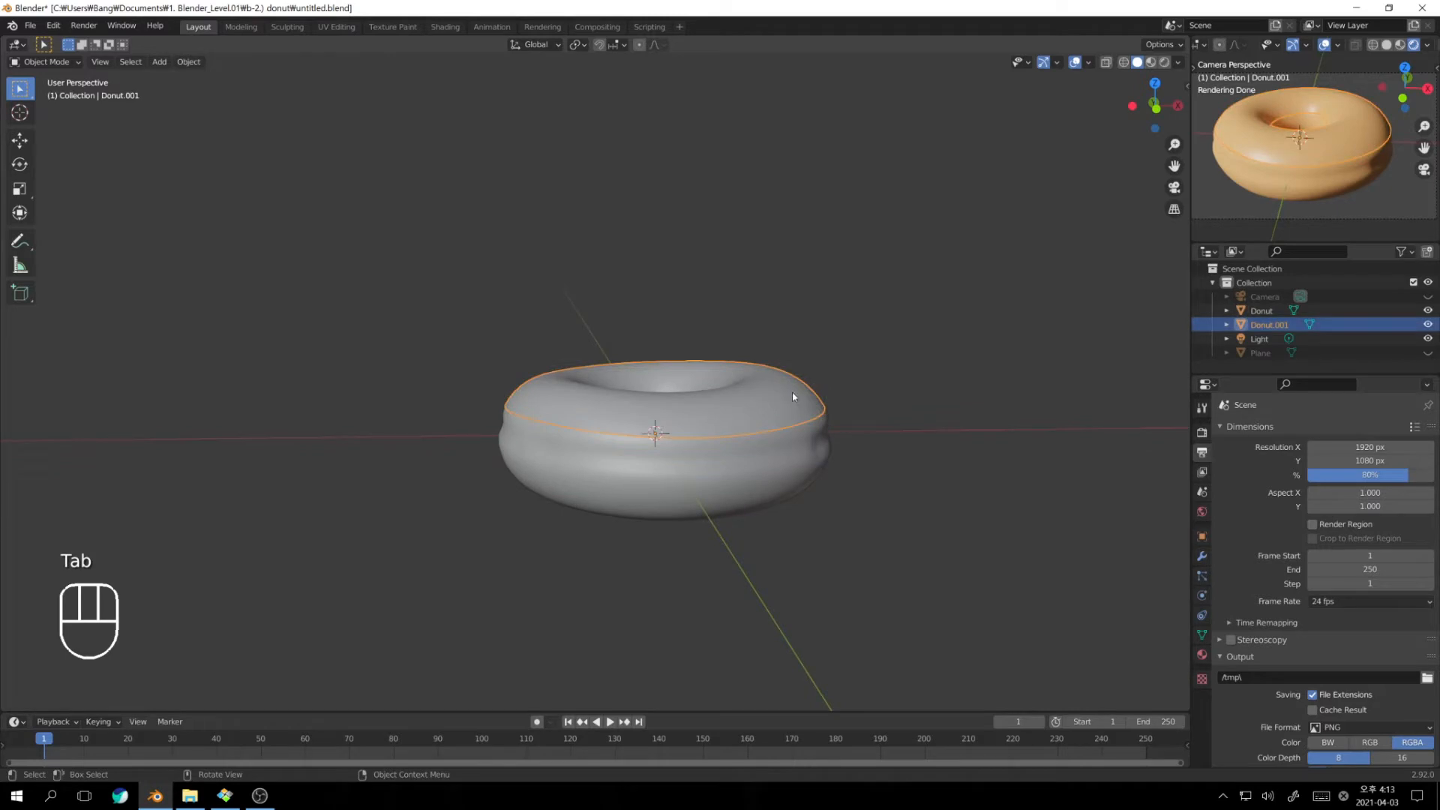
key("g")
right_click(944, 222)
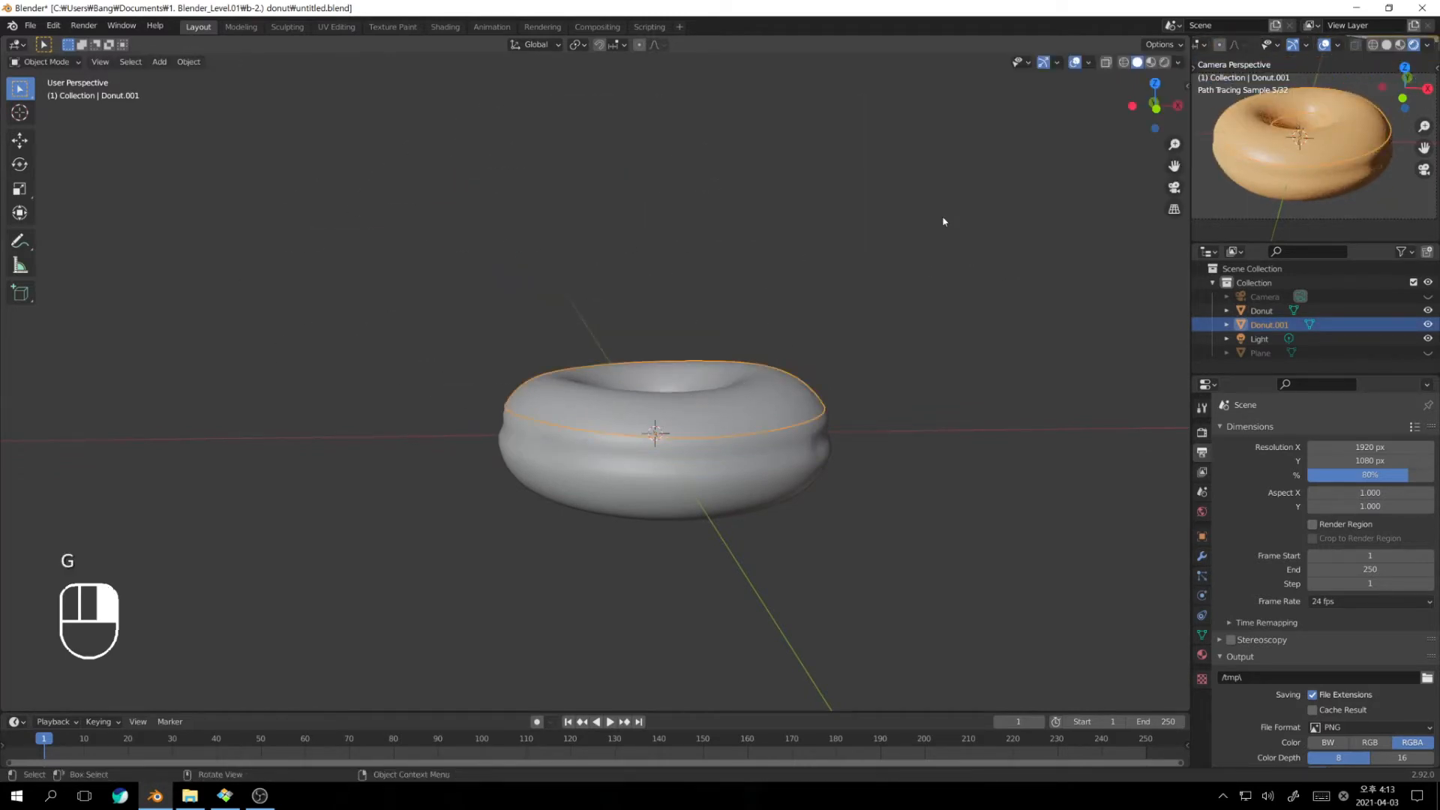
Rename the separated upper piece, Donut.001, to Icing
left_click(1269, 353)
left_click(1261, 341)
left_click(1269, 328)
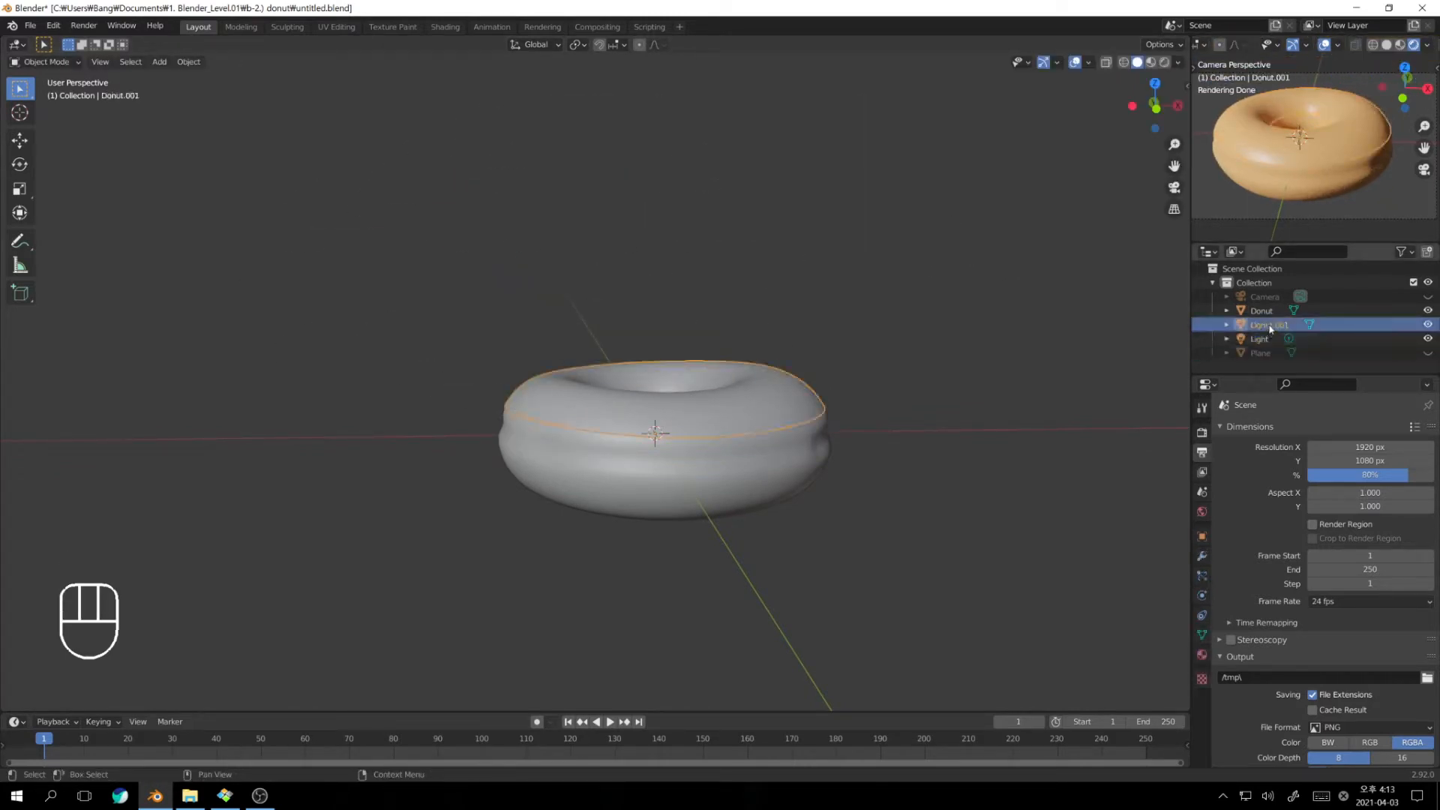
double_click(1272, 327)
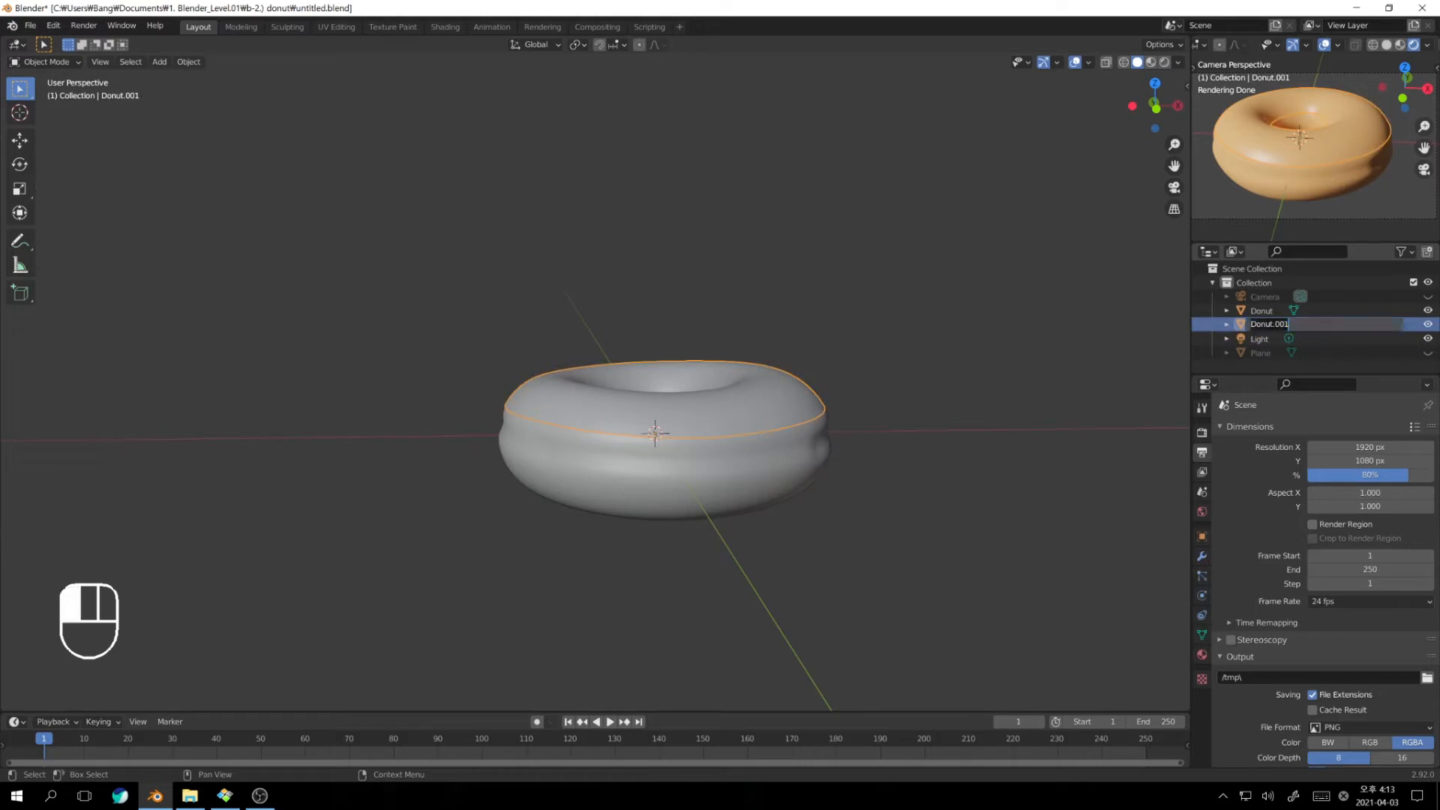
type("Icing")
key("Return")
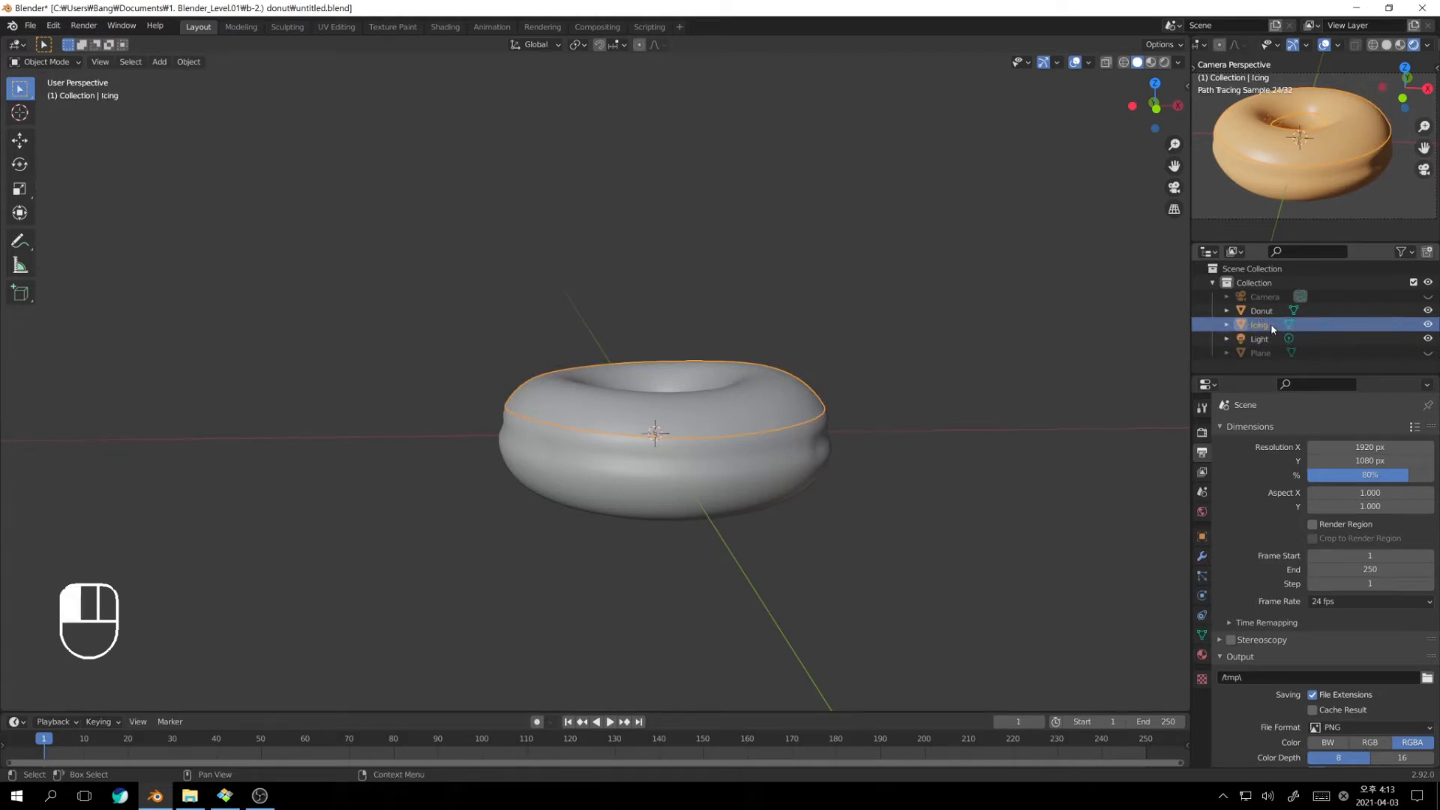
Try to move the Icing and the Donut independently of each other
key("g")
right_click(933, 183)
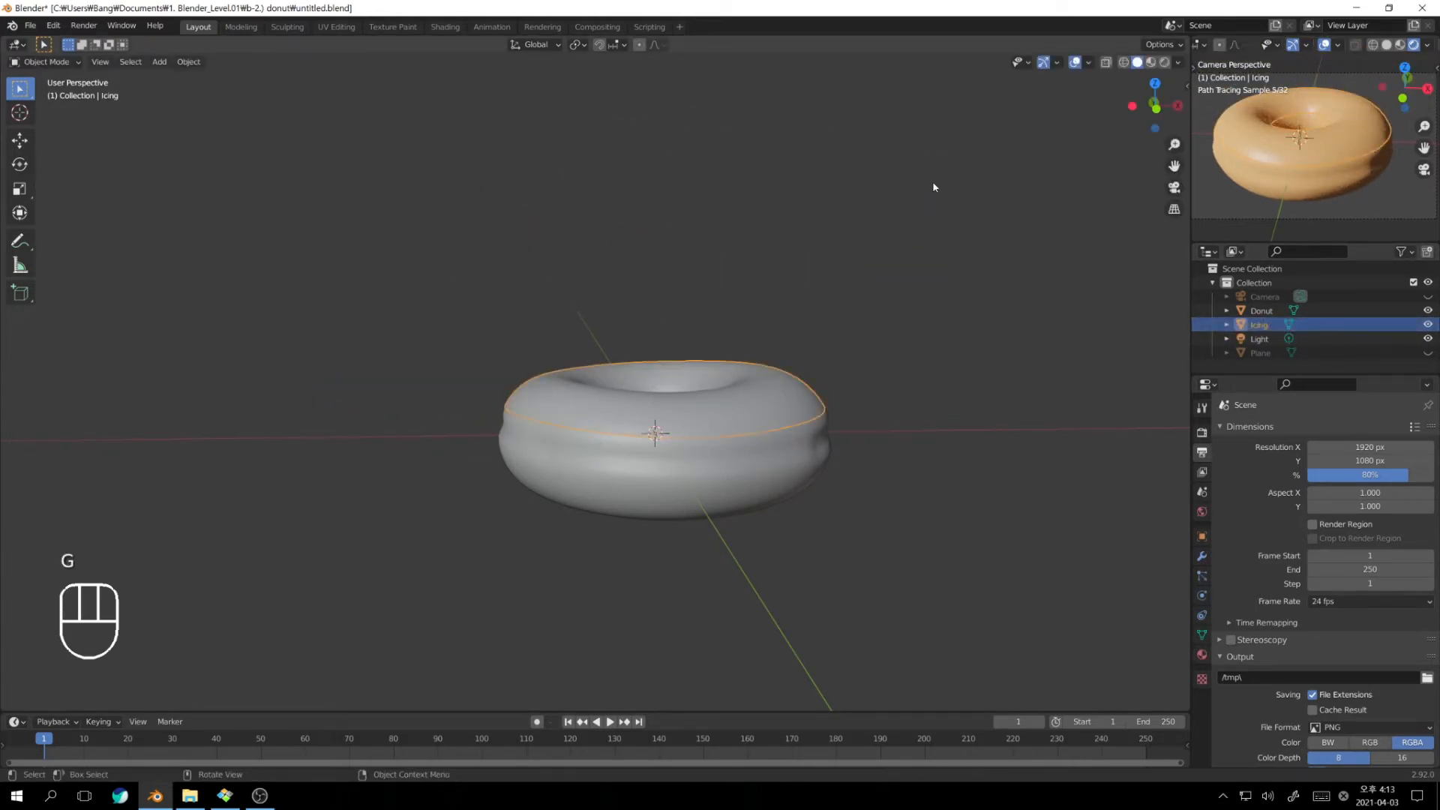
left_click(758, 450)
key("g")
right_click(830, 570)
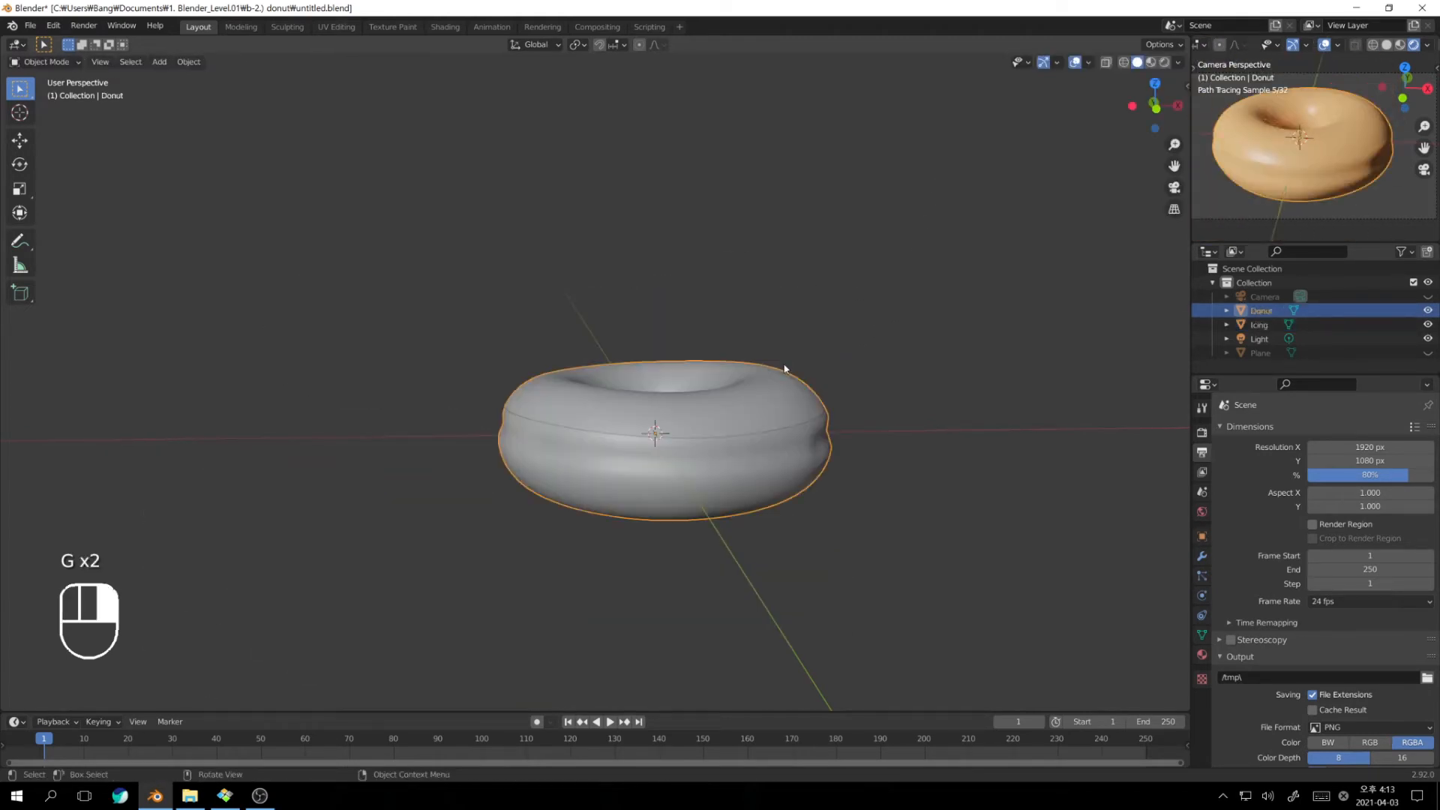
left_click(762, 398)
key("g")
right_click(783, 223)
left_click(790, 454)
left_click(768, 453)
left_click(776, 417)
left_click(777, 416)
left_click(777, 448)
left_click(777, 418)
left_click(776, 446)
left_click(780, 418)
left_click(966, 370)
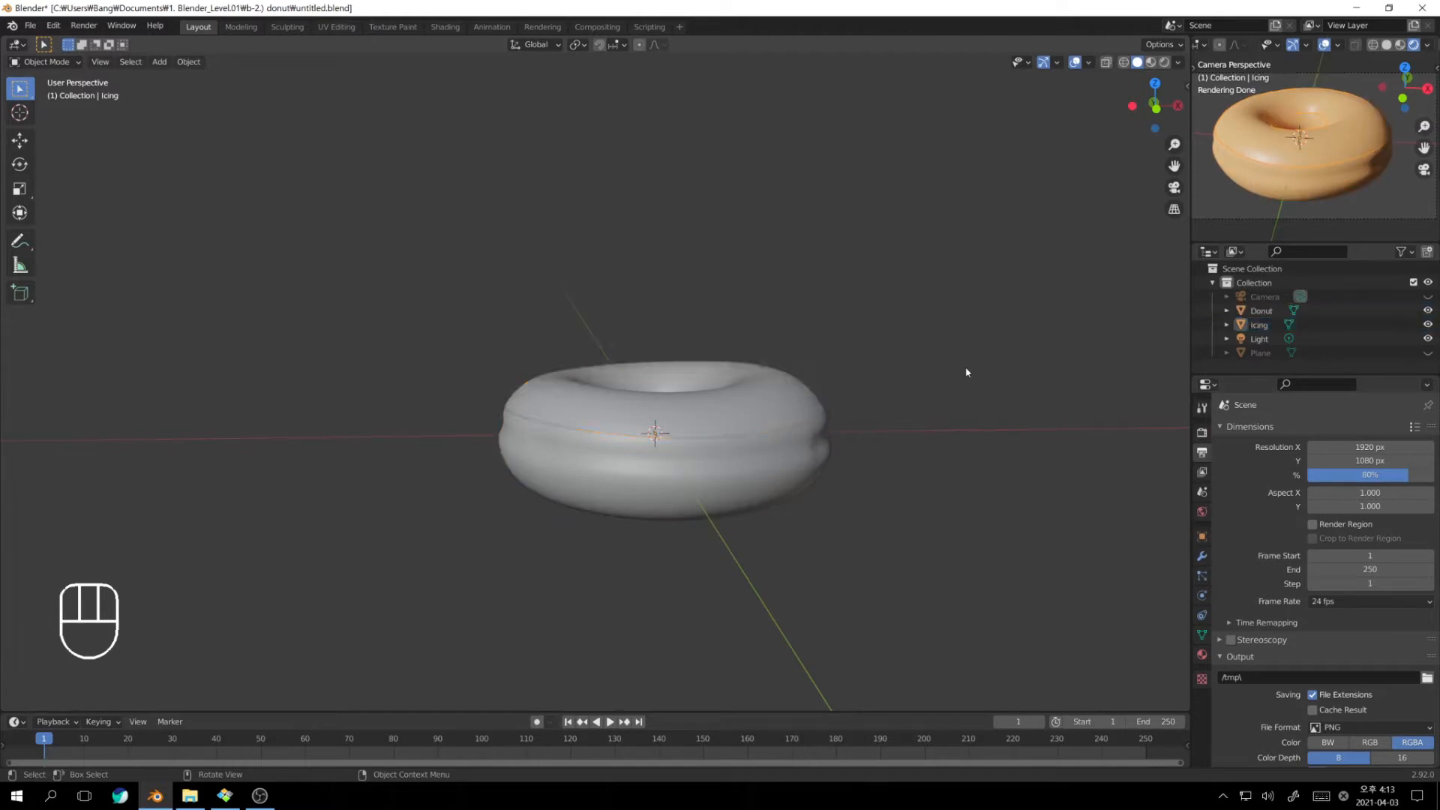
Select the Donut and the Icing together in both orders, ending with the Icing as the active object
left_click(792, 415)
left_click(786, 442, "shift")
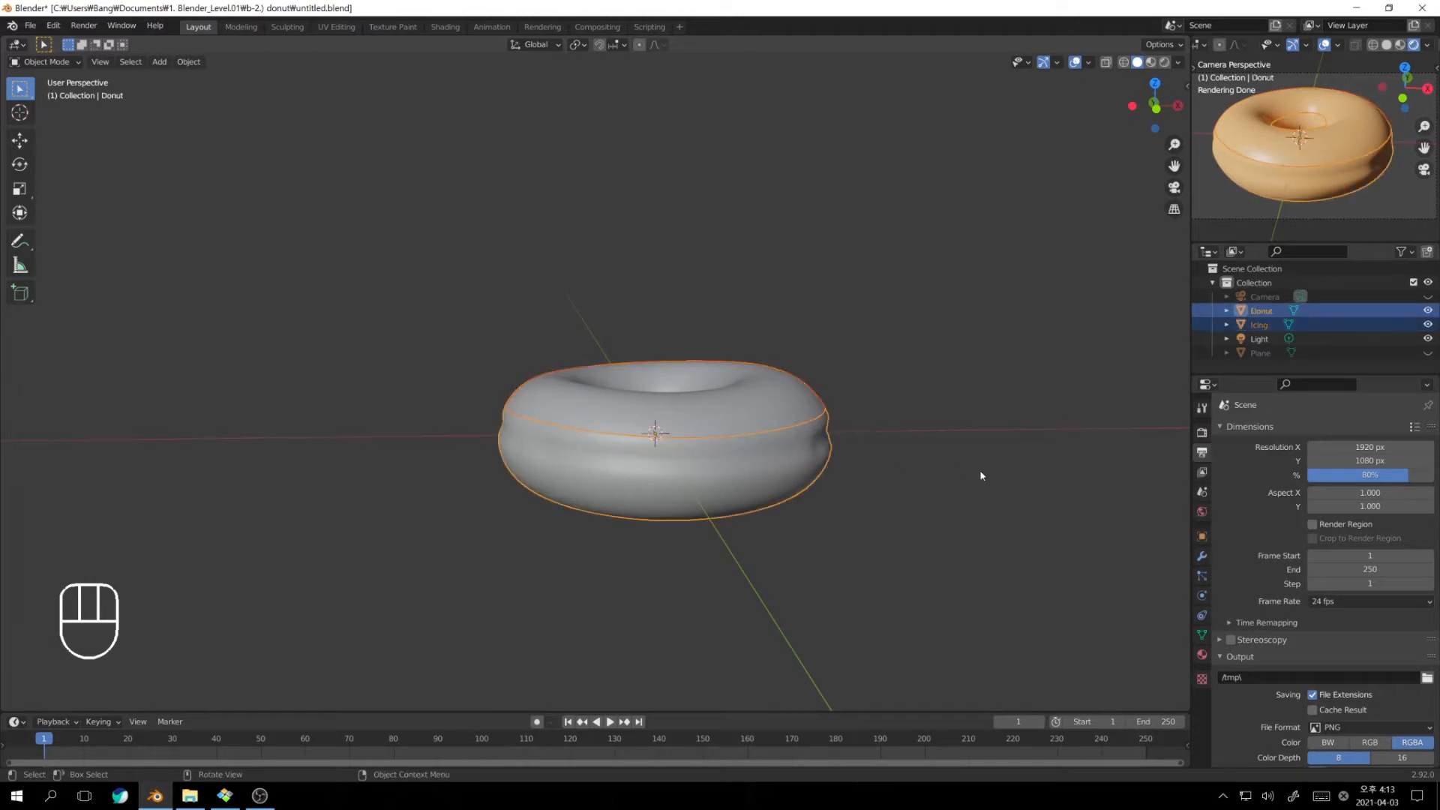
left_click(978, 471)
left_click(793, 452)
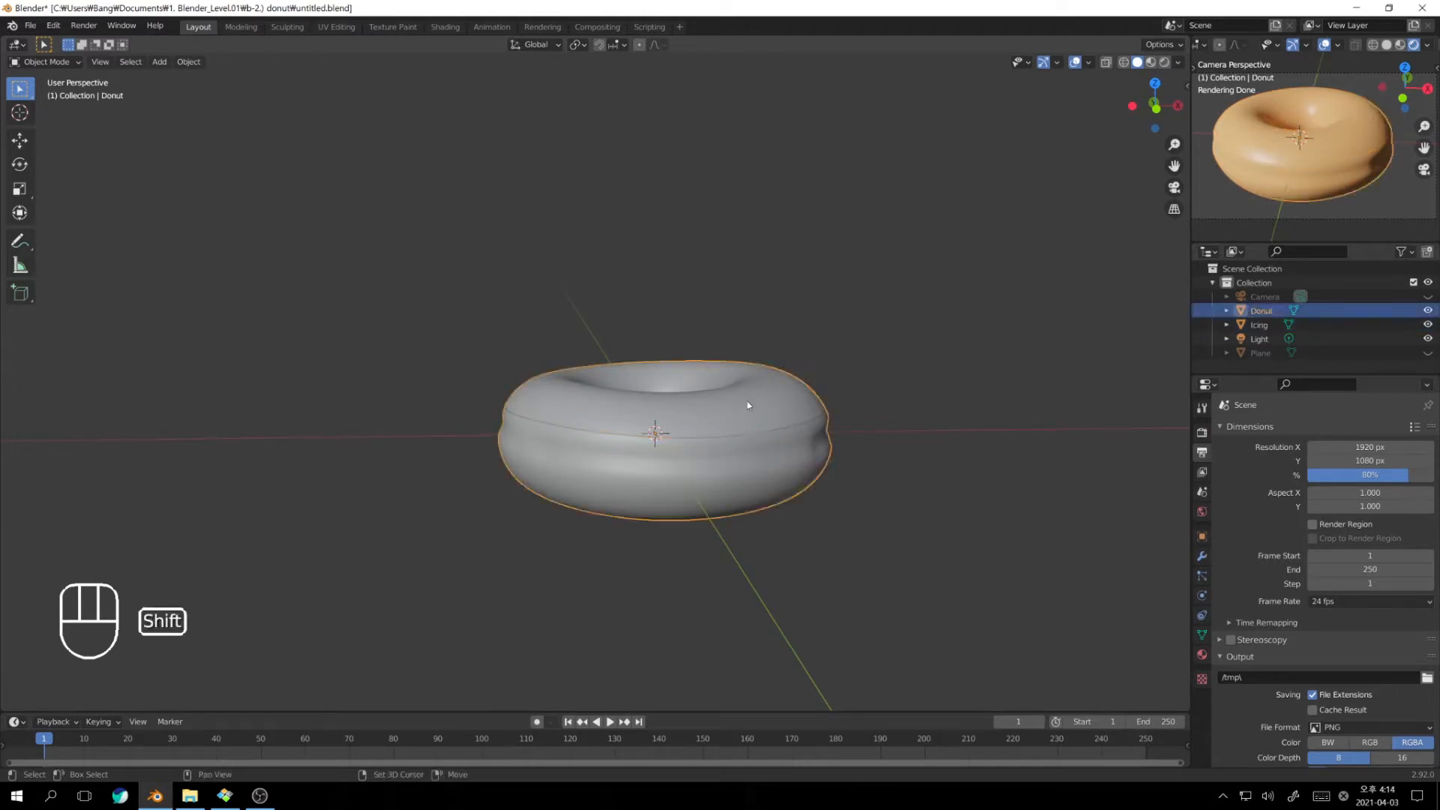
left_click(748, 403, "shift")
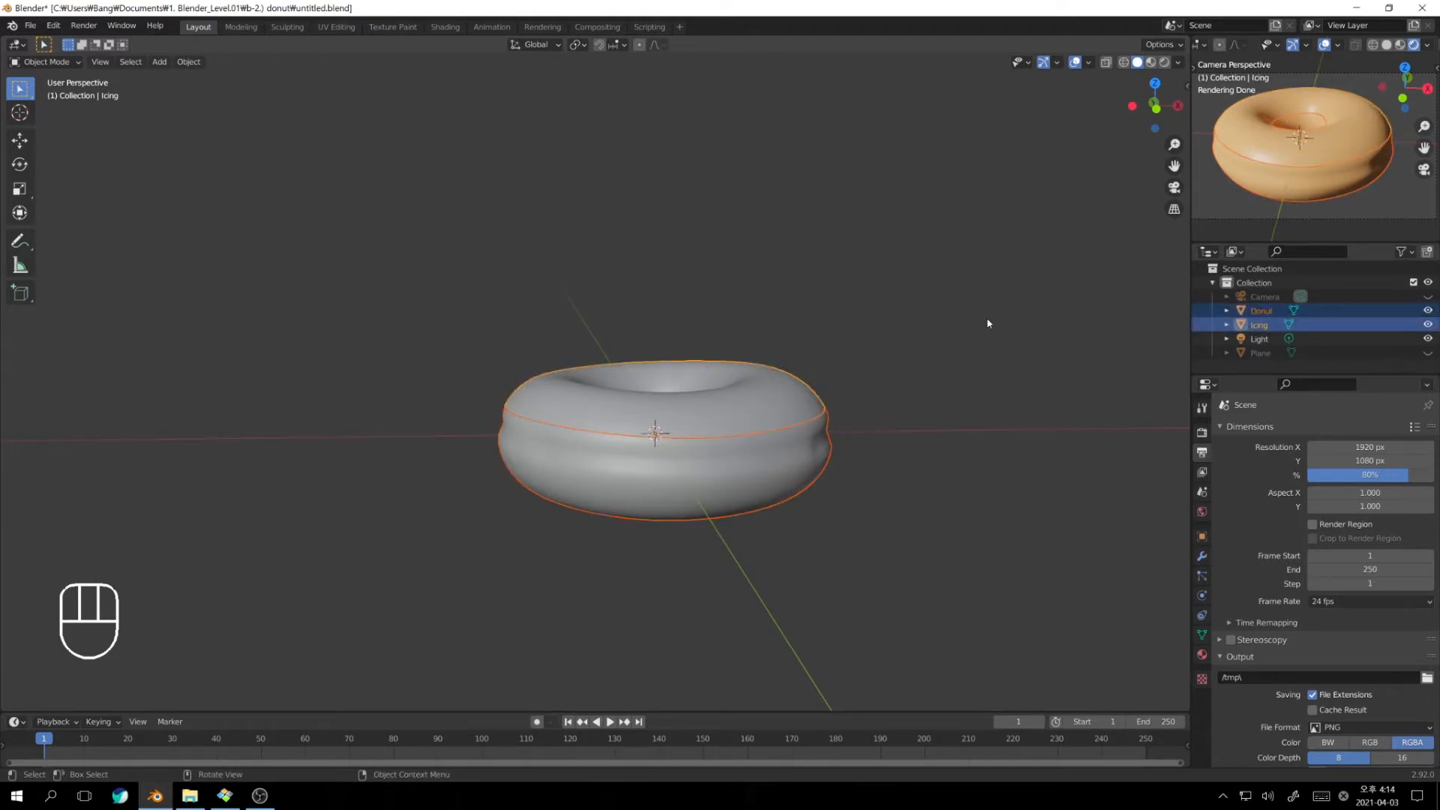
left_click(775, 439)
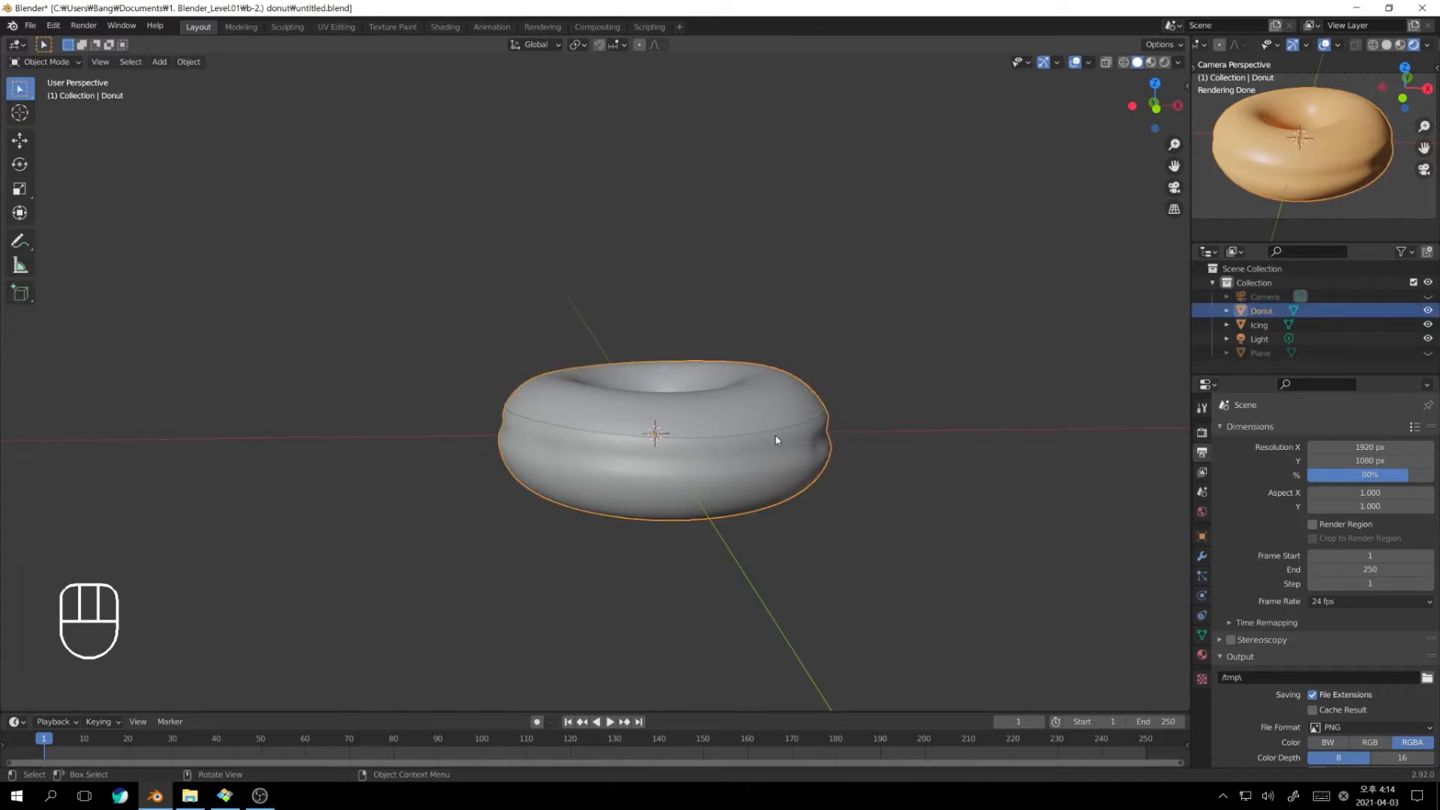
left_click(768, 406, "shift")
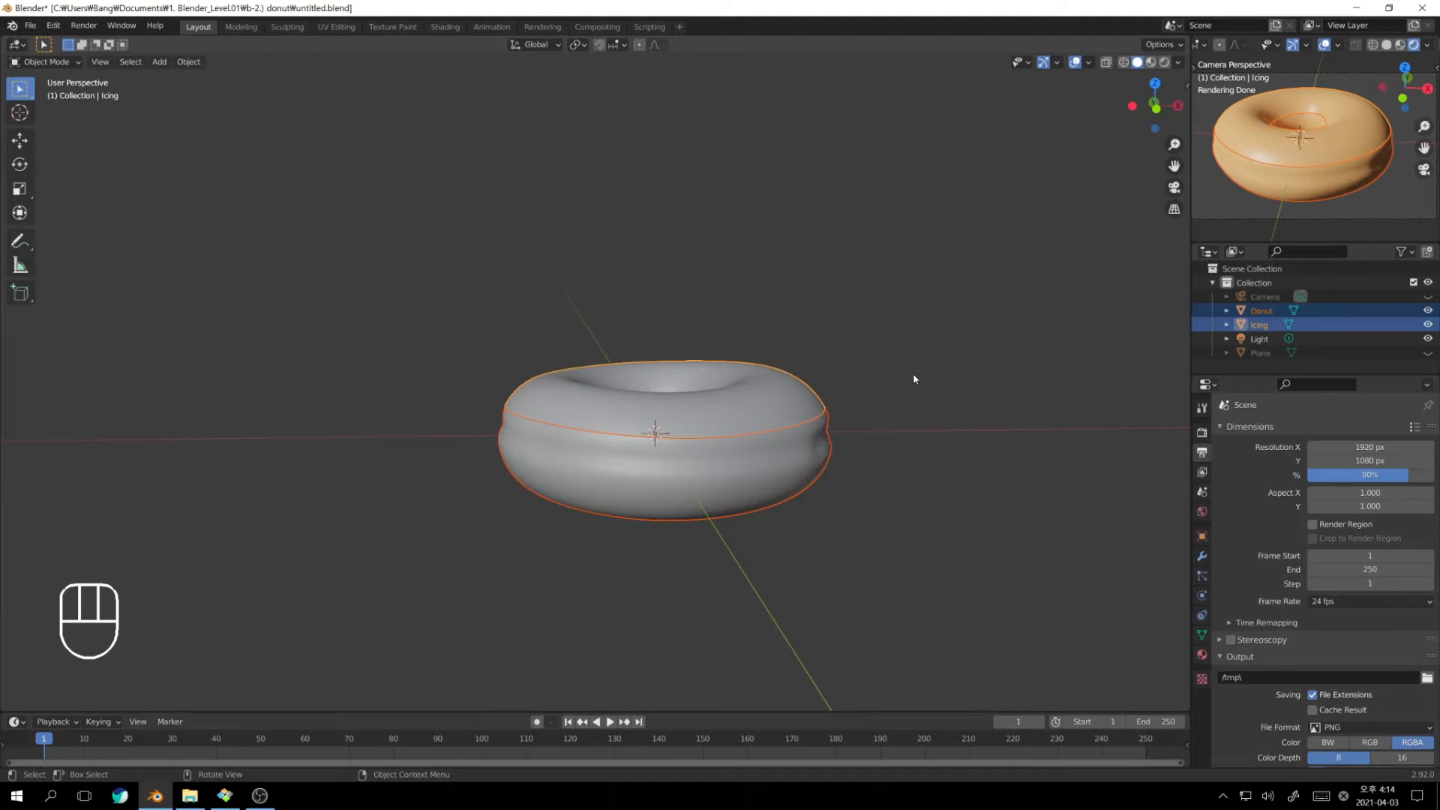
Select the Icing and add the Donut to the selection as the active object
left_click(912, 379)
left_click(784, 403)
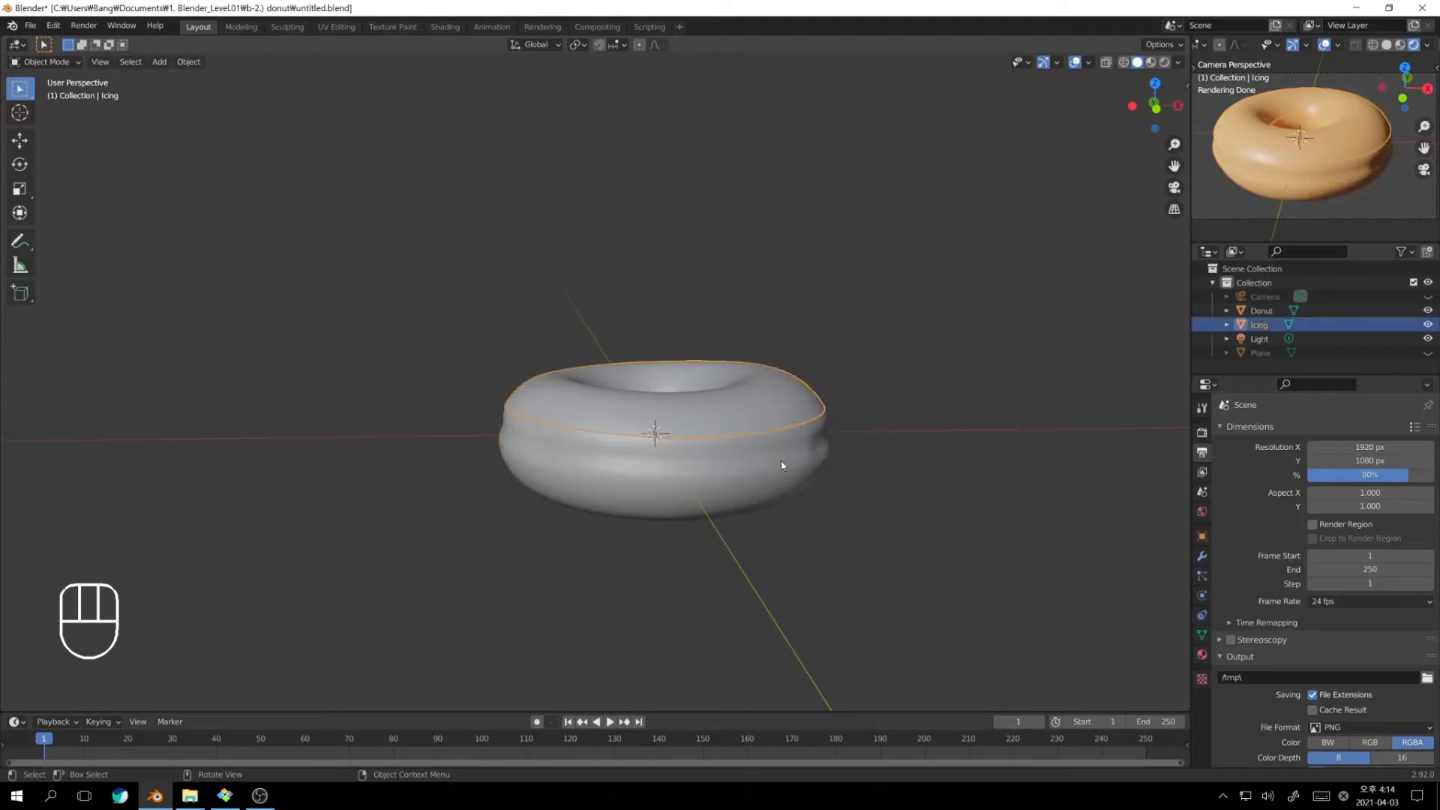
left_click(781, 465)
left_click(787, 405)
left_click(786, 473, "shift")
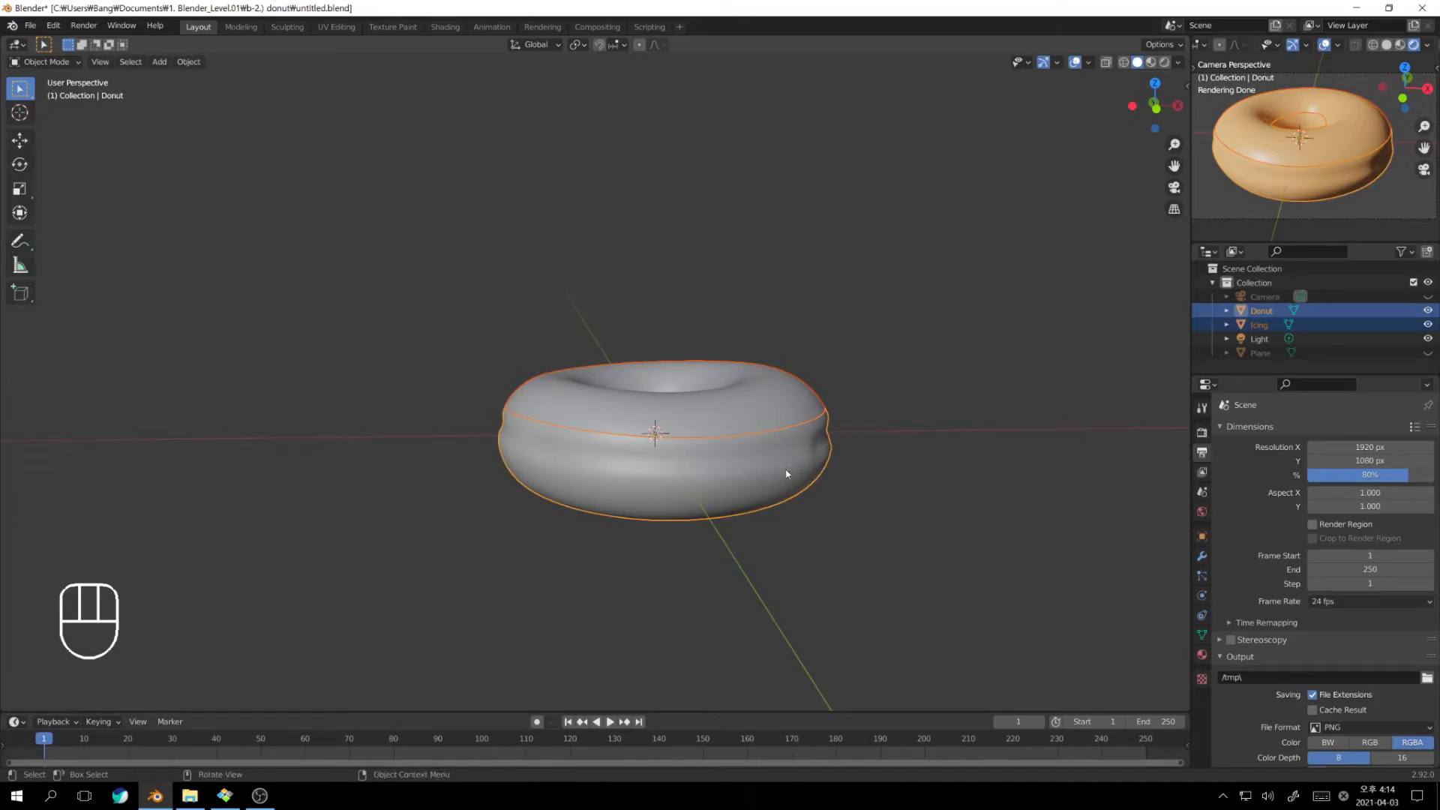
Parent the Icing to the Donut with Object (Keep Transform), and select the Icing under the Donut in the scene hierarchy
key("ctrl+p")
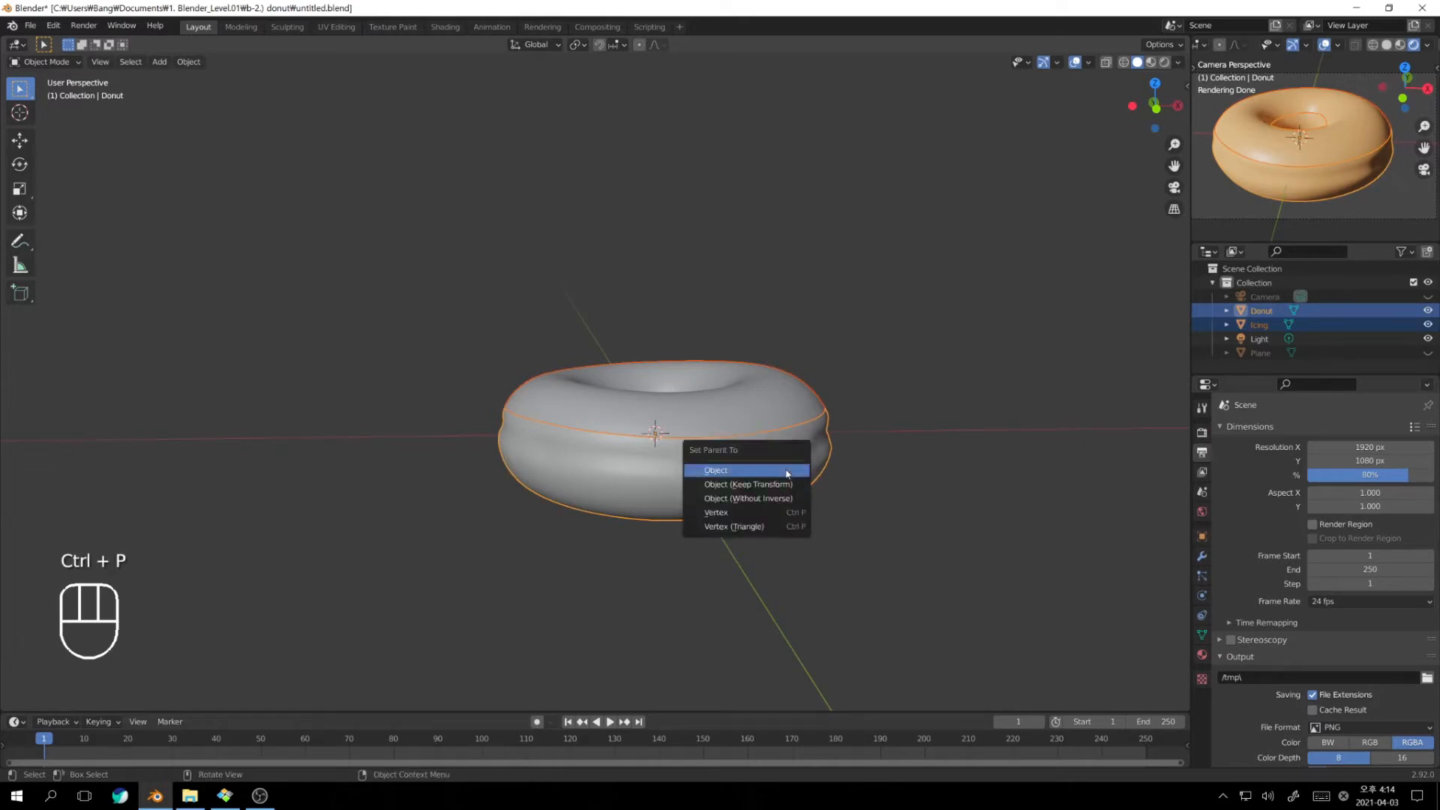
left_click(750, 486)
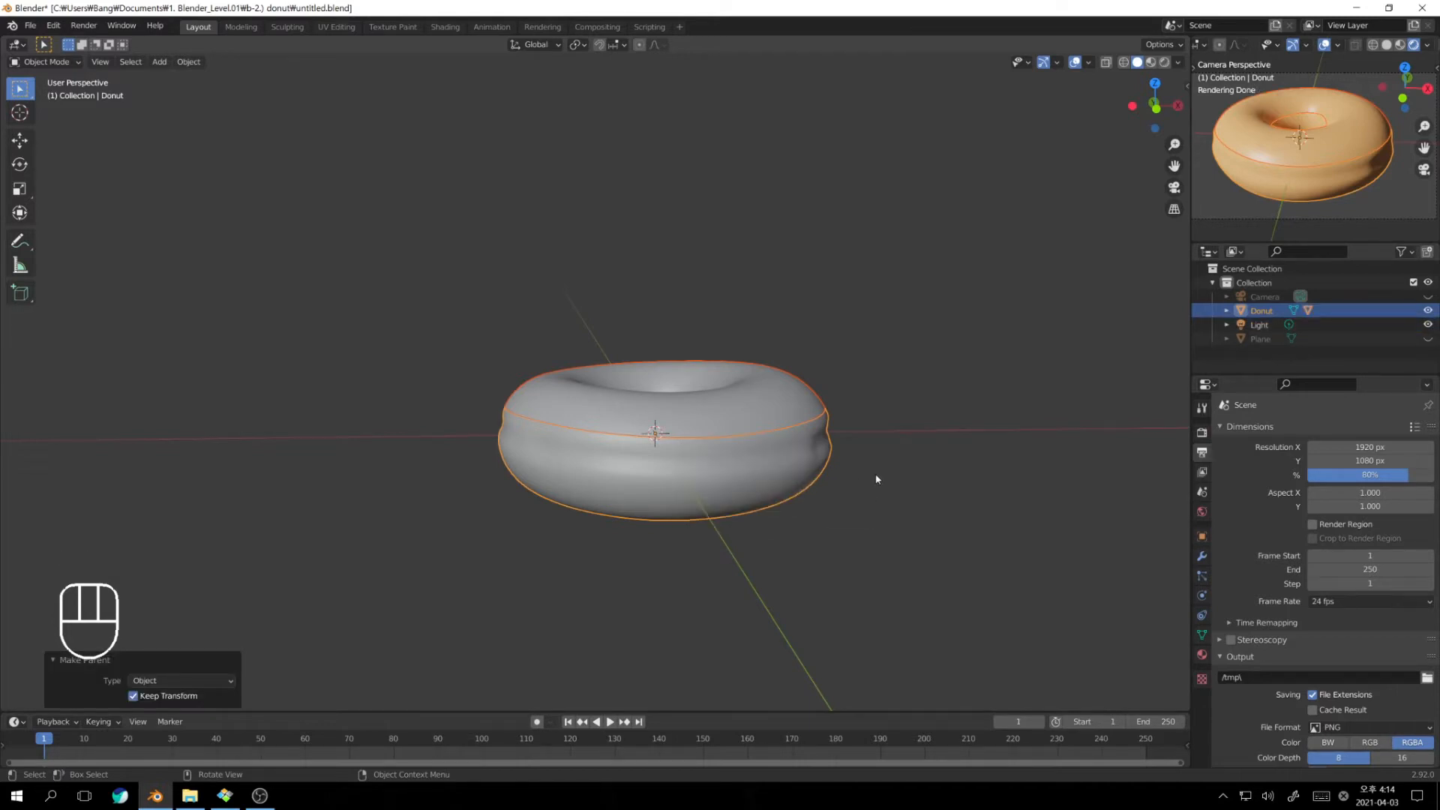
left_click(1263, 310)
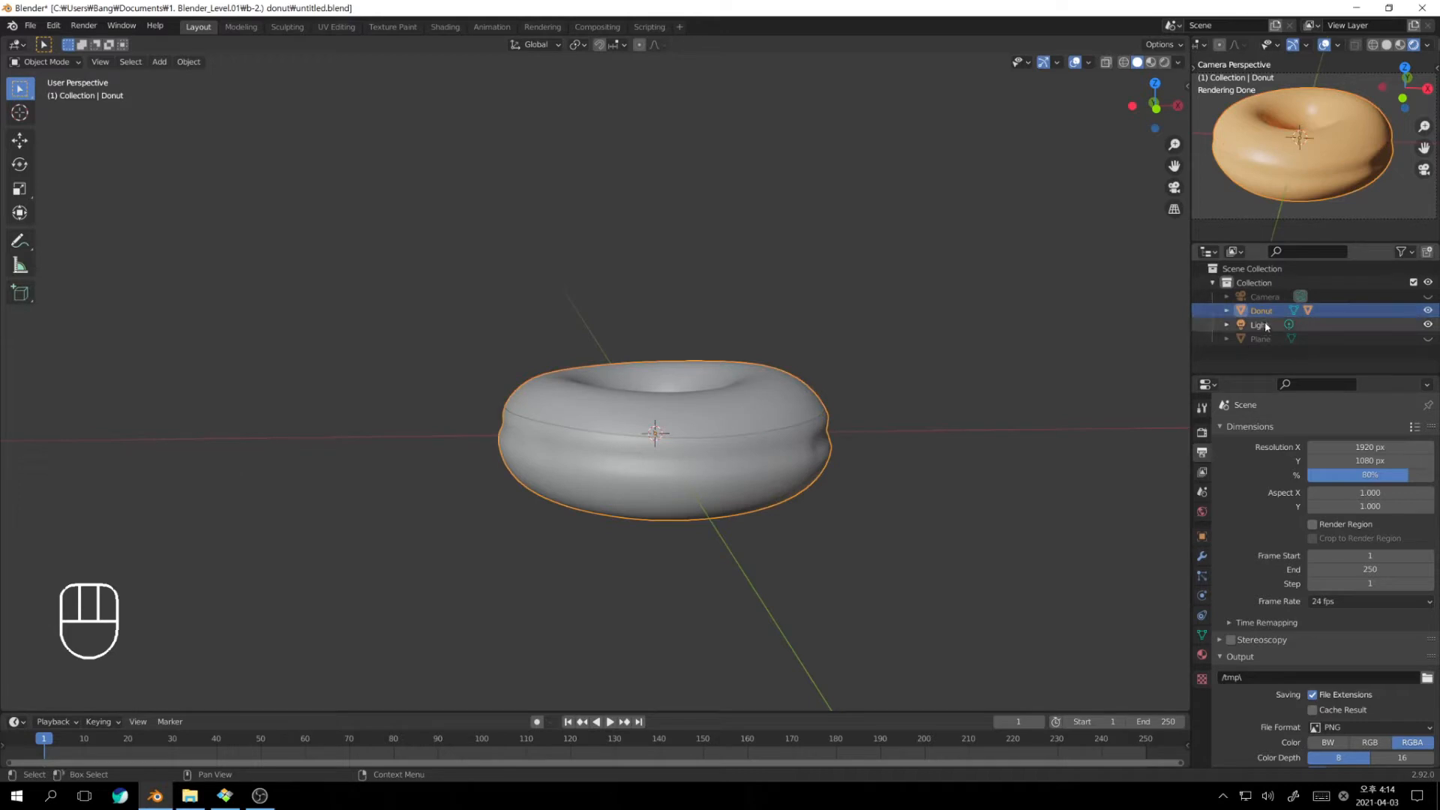
left_click(1227, 310)
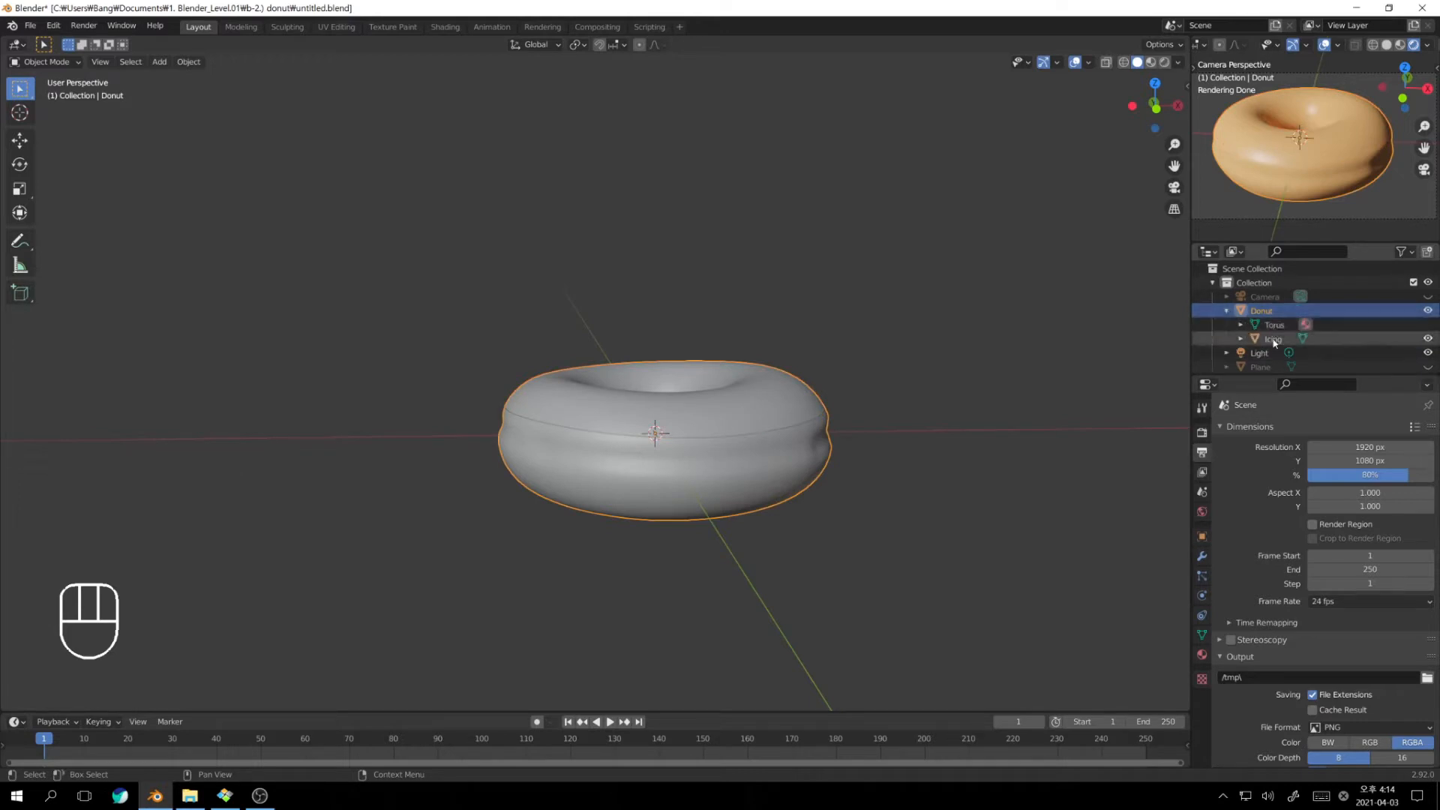
left_click(1273, 340)
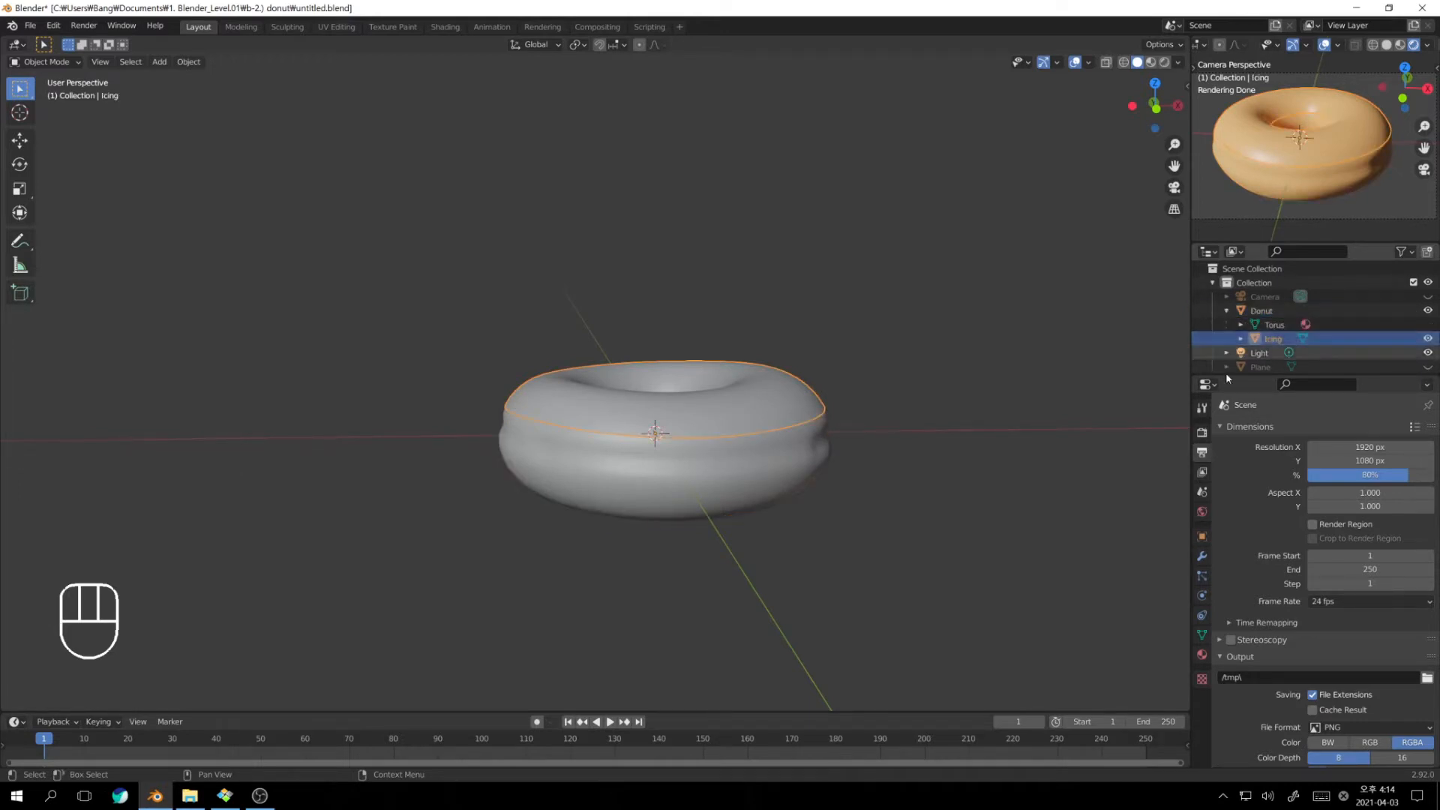
Try to move the Donut together with its parented Icing, cancel the move and select the Icing again
left_click(739, 472)
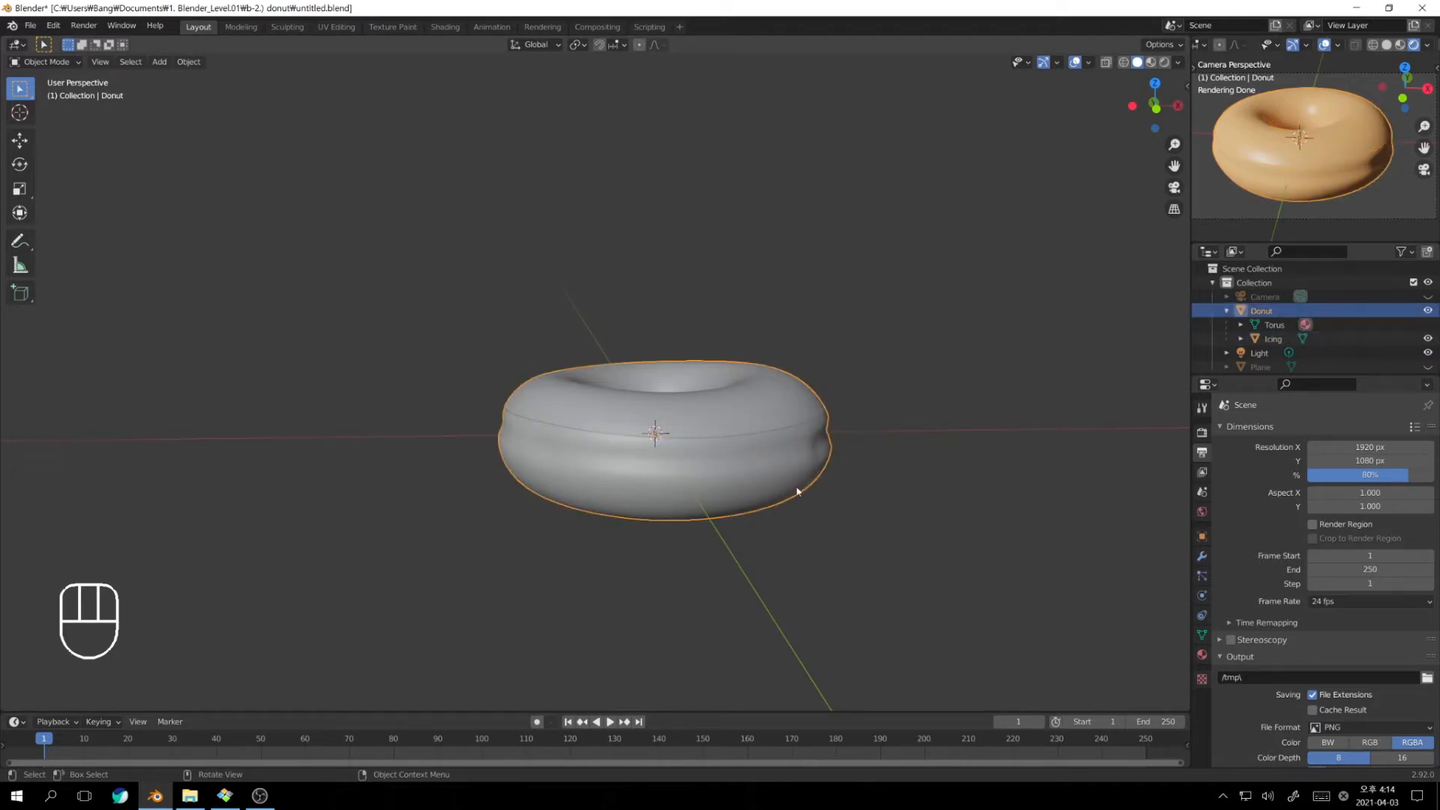
key("g")
right_click(695, 458)
left_click(765, 425)
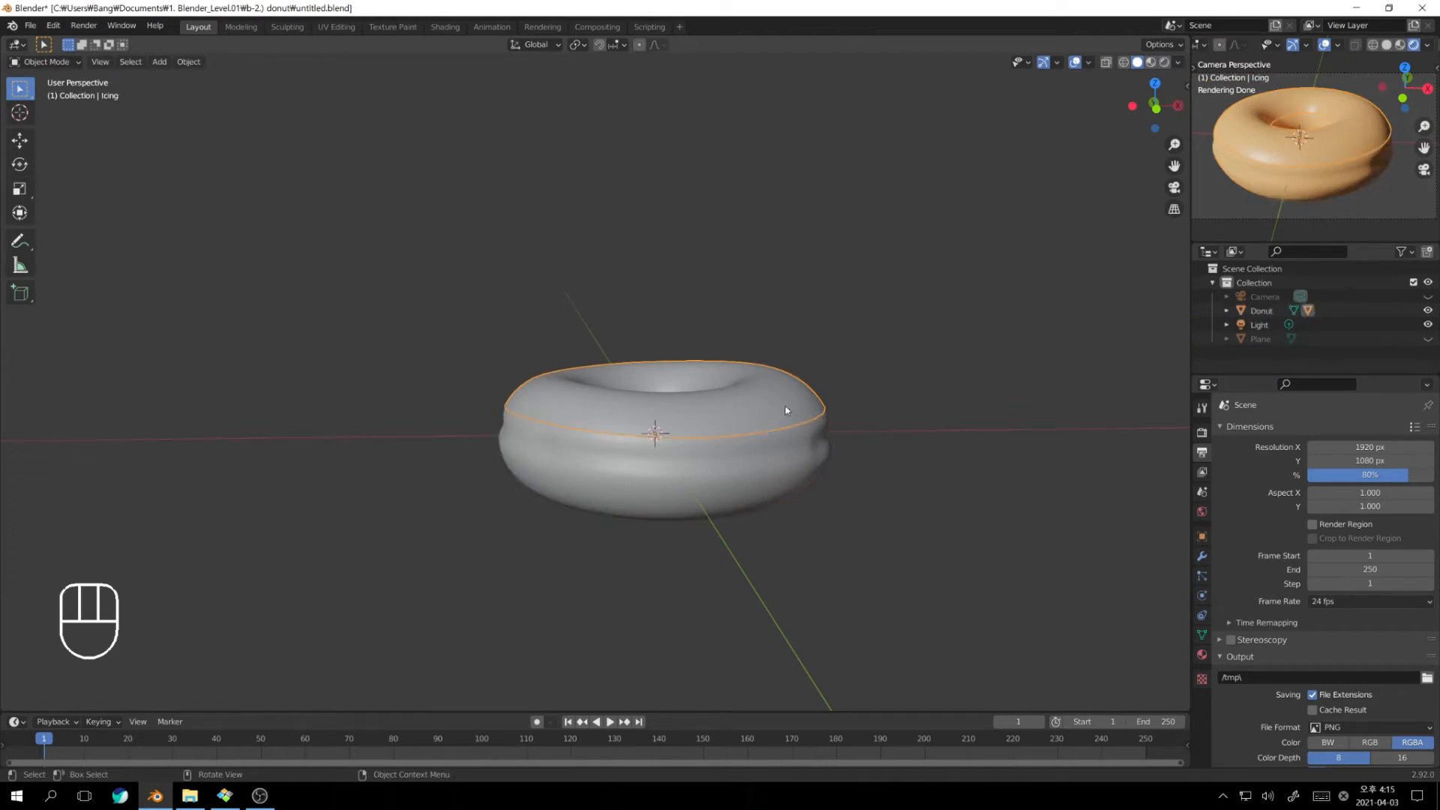
Check the frosted donut reference image and add a Solidify modifier to the Icing
key("alt+Tab")
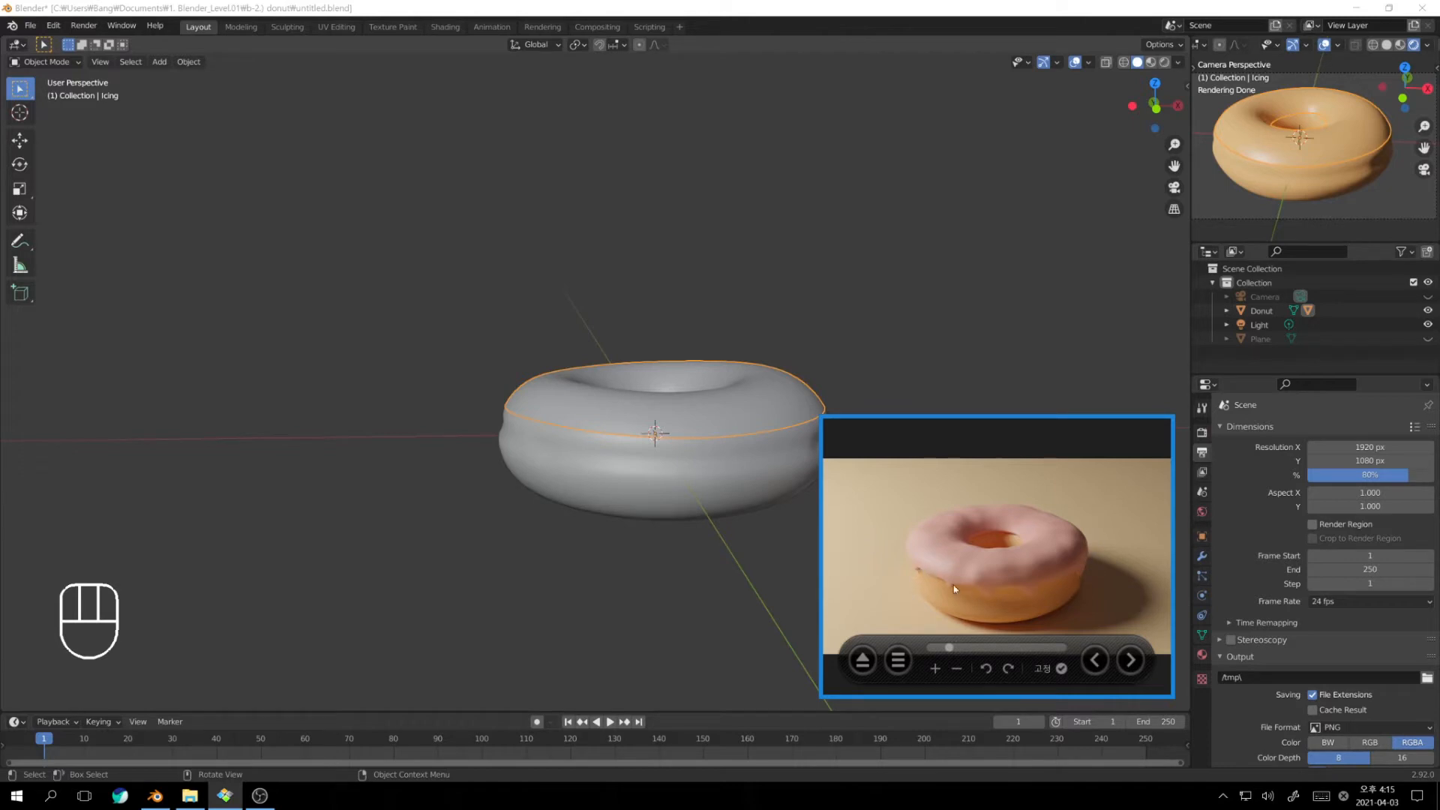
key("alt+Tab")
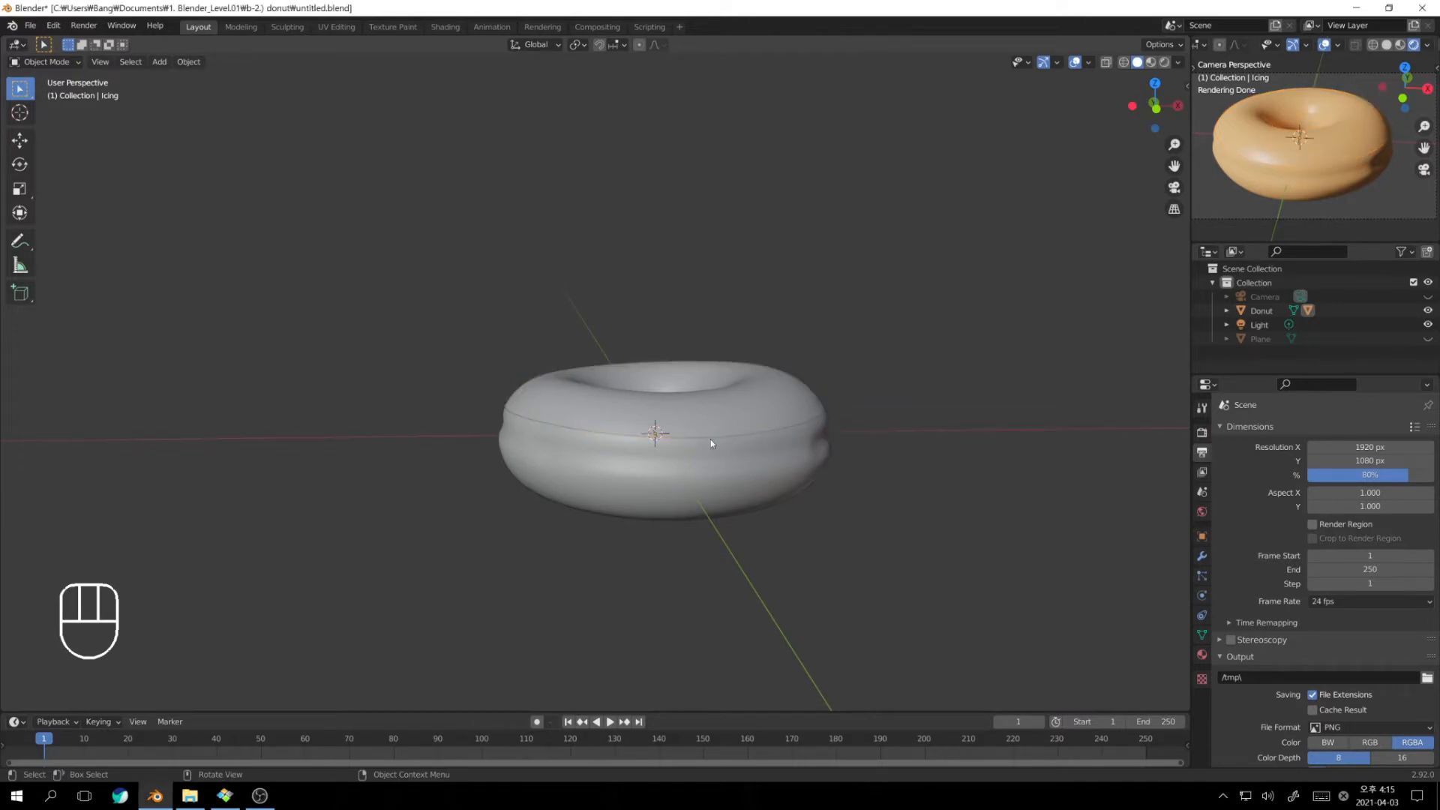
left_click(1202, 555)
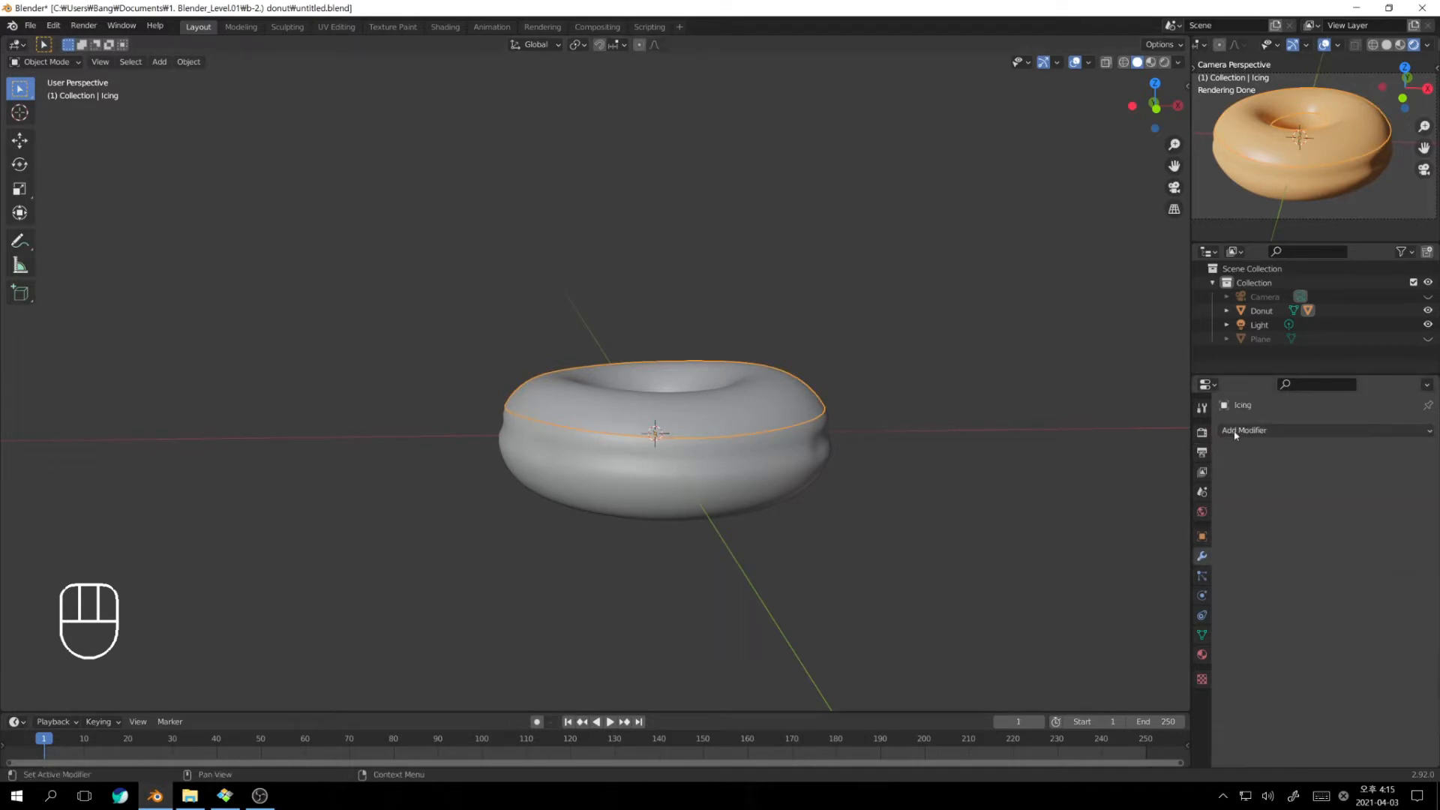
left_click(1260, 431)
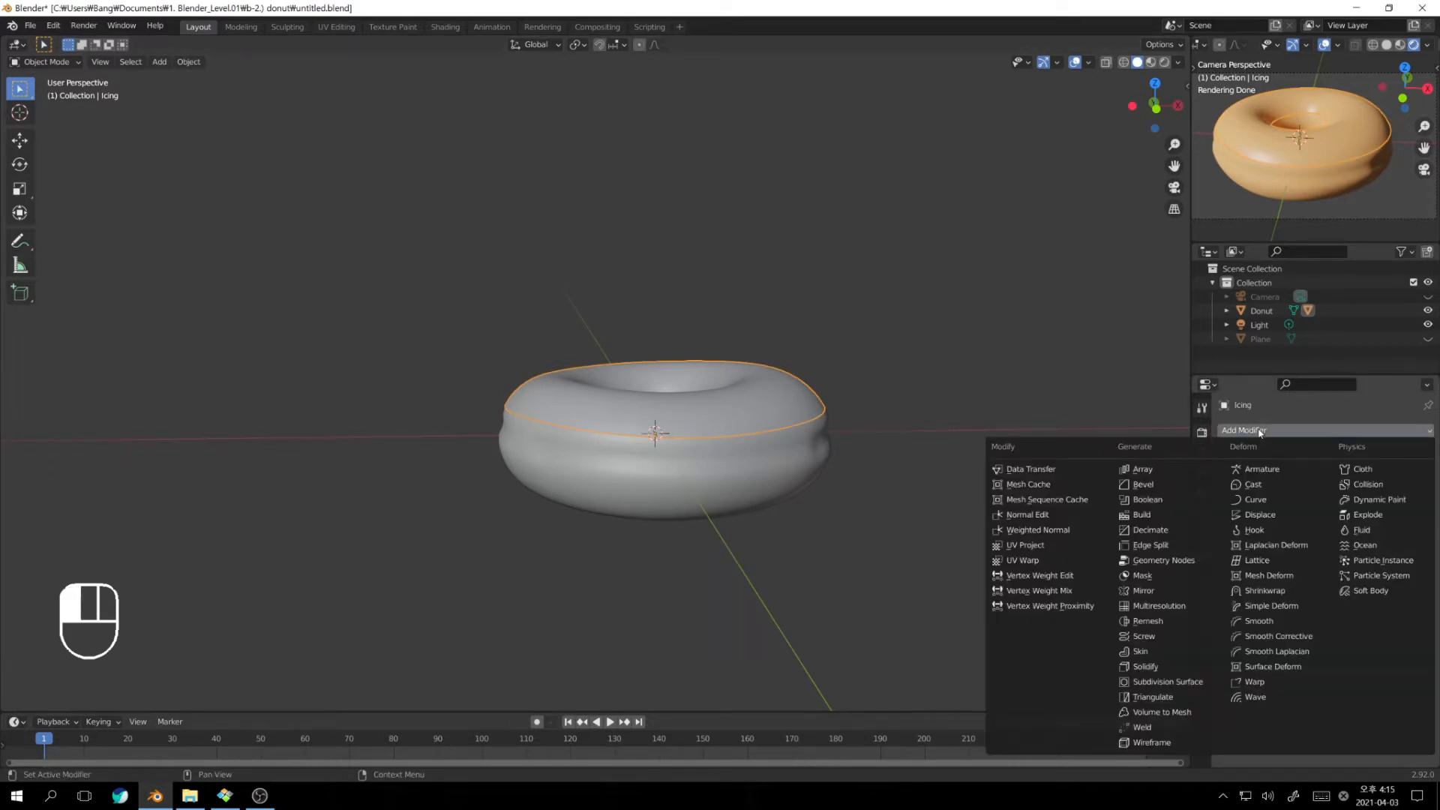
left_click(1146, 667)
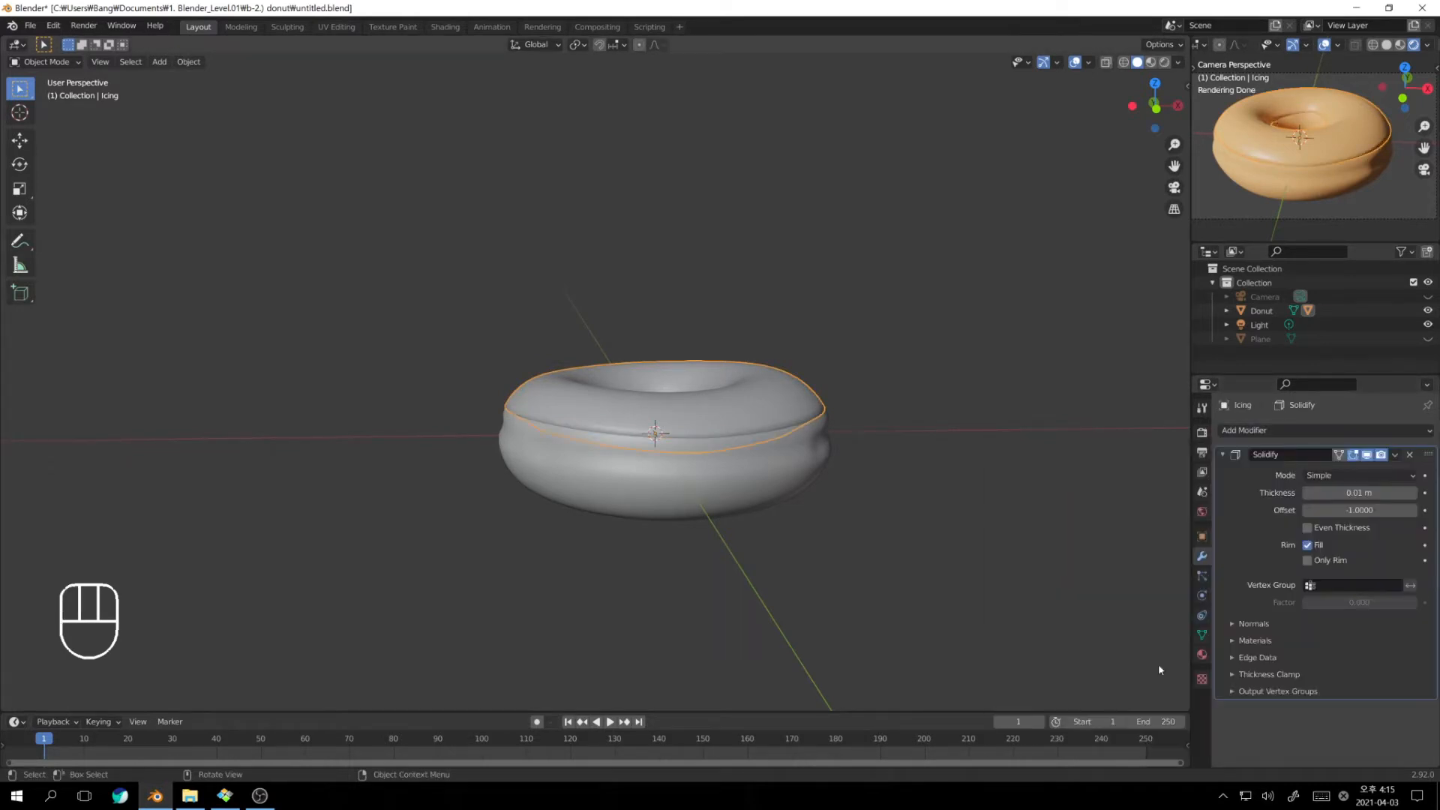
left_click(971, 409)
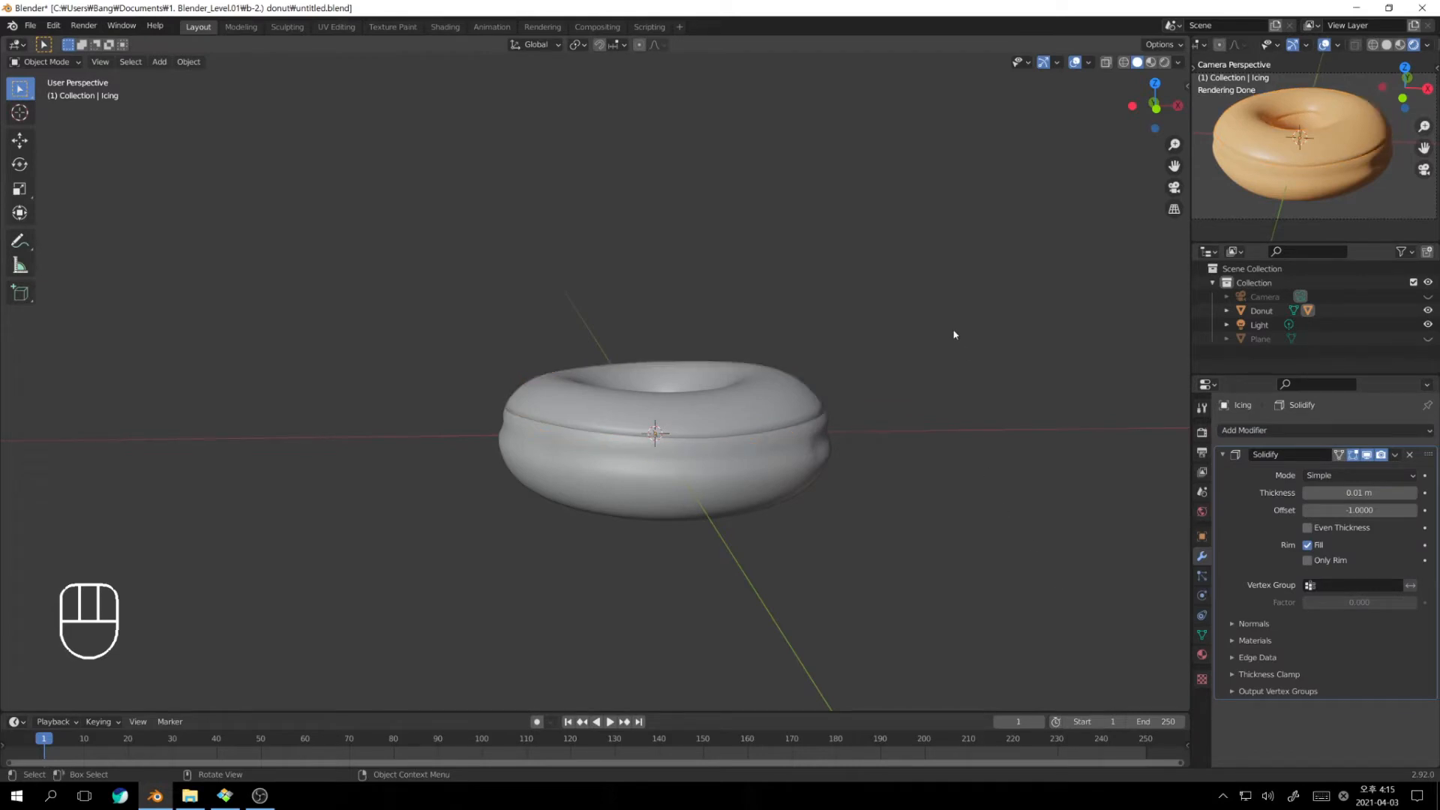
Set the viewport's Clip Start to 0.01 m while viewing the icing from the front
key("KP_1")
middle_click_drag(1008, 415, 752, 455, "shift")
scroll(807, 430, "up", 6)
scroll(823, 430, "up", 3)
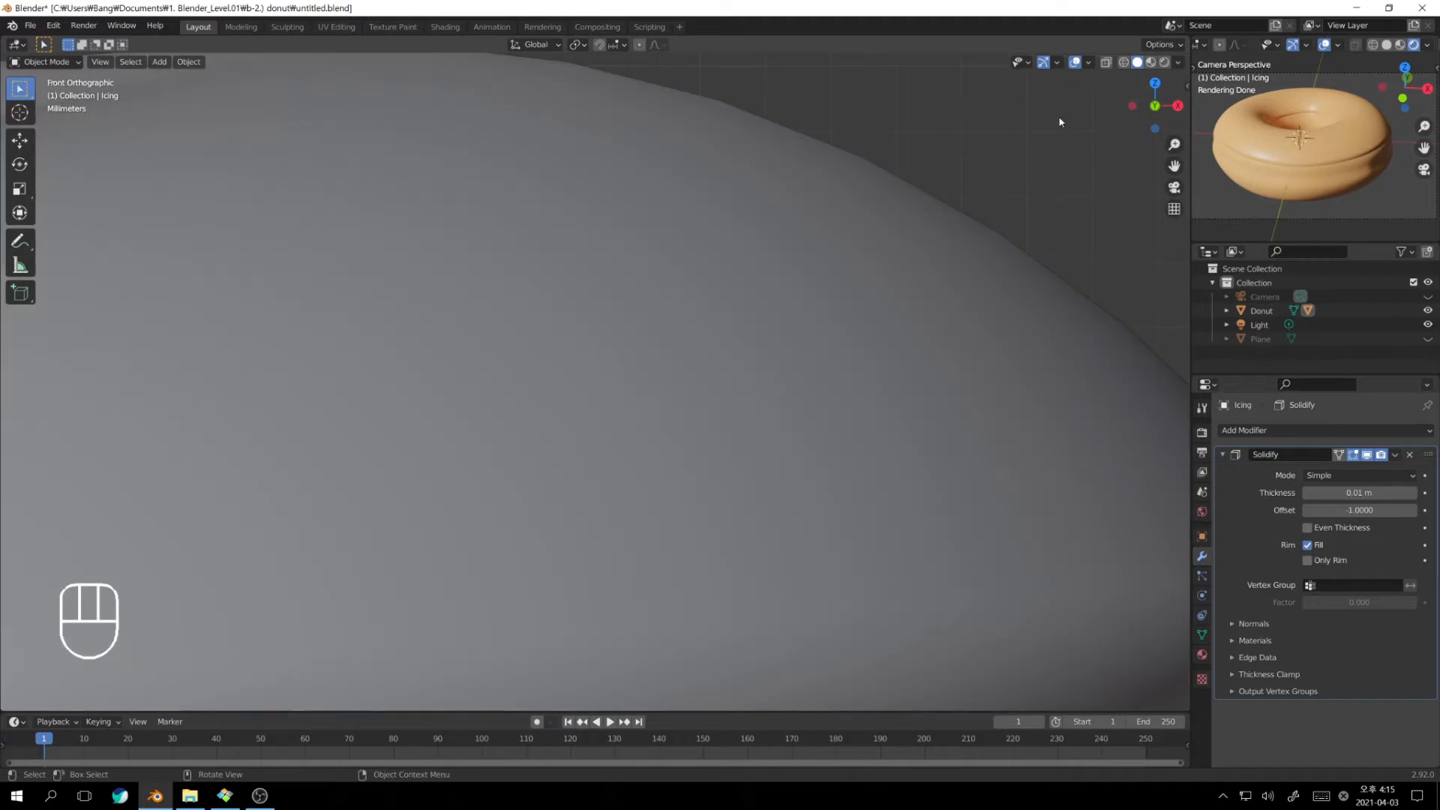
key("n")
left_click(1182, 119)
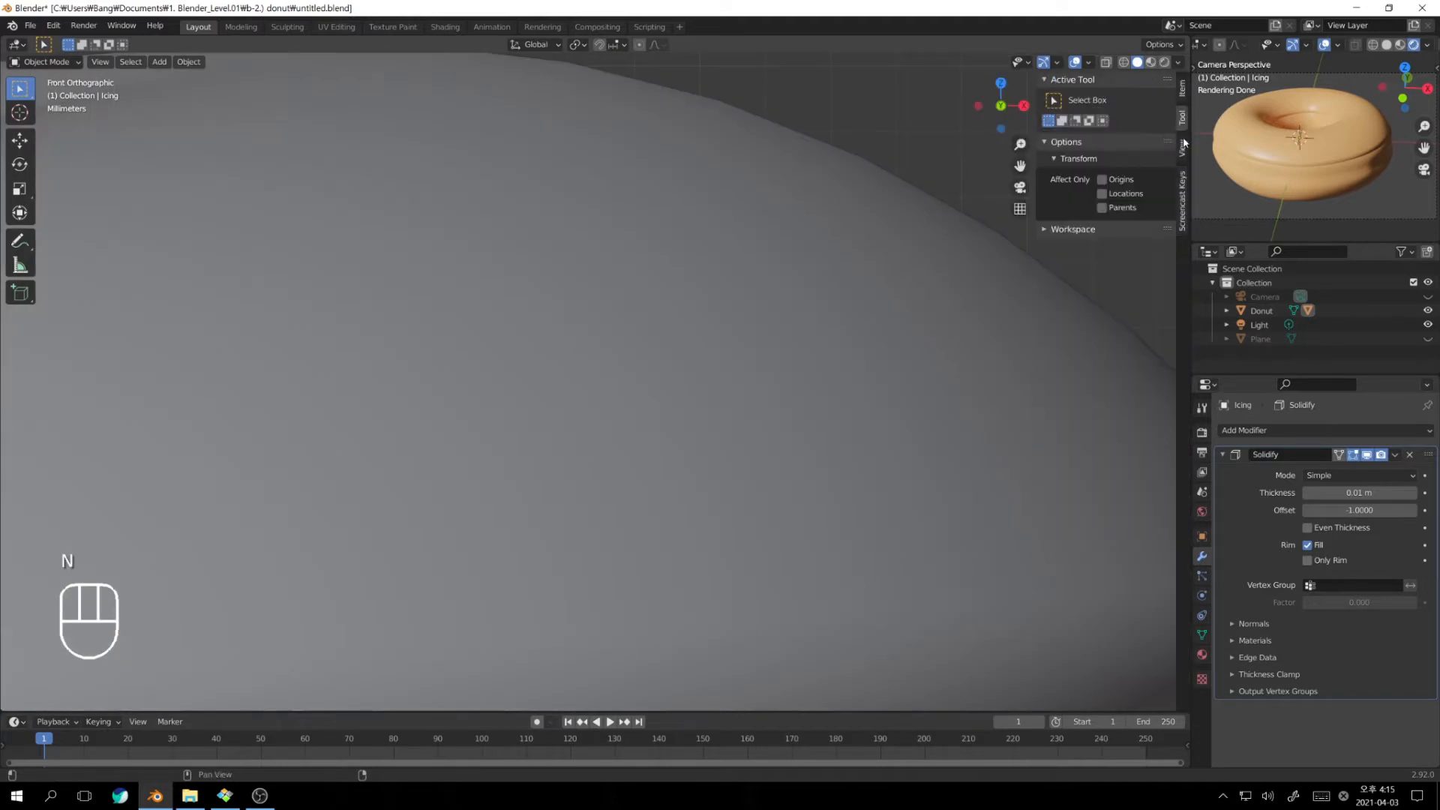
left_click(1182, 144)
left_click(1132, 115)
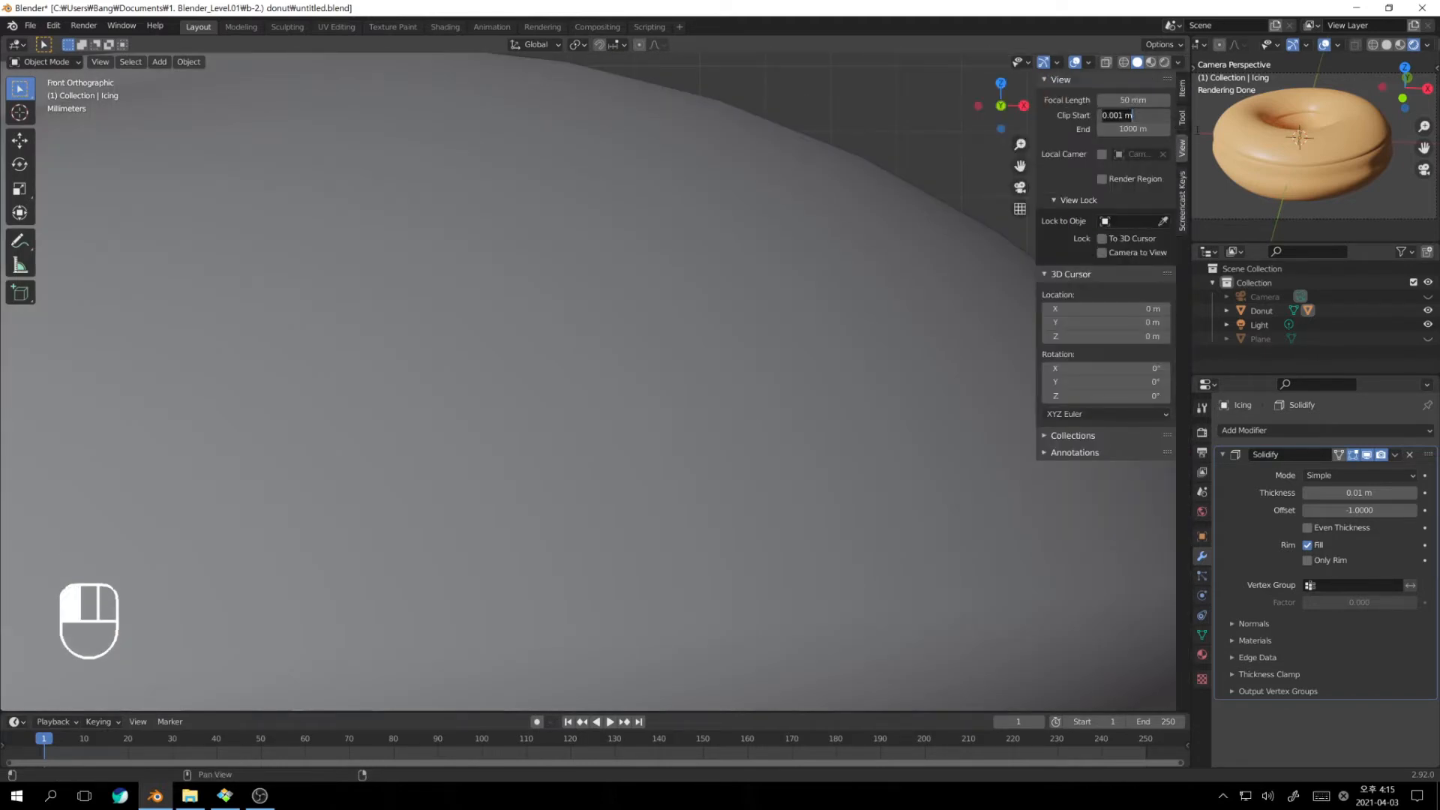
type("0.01")
key("Return")
Examine the solidified Icing's rim up close where it meets the Donut, from the front and at an angle
scroll(970, 235, "down", 4)
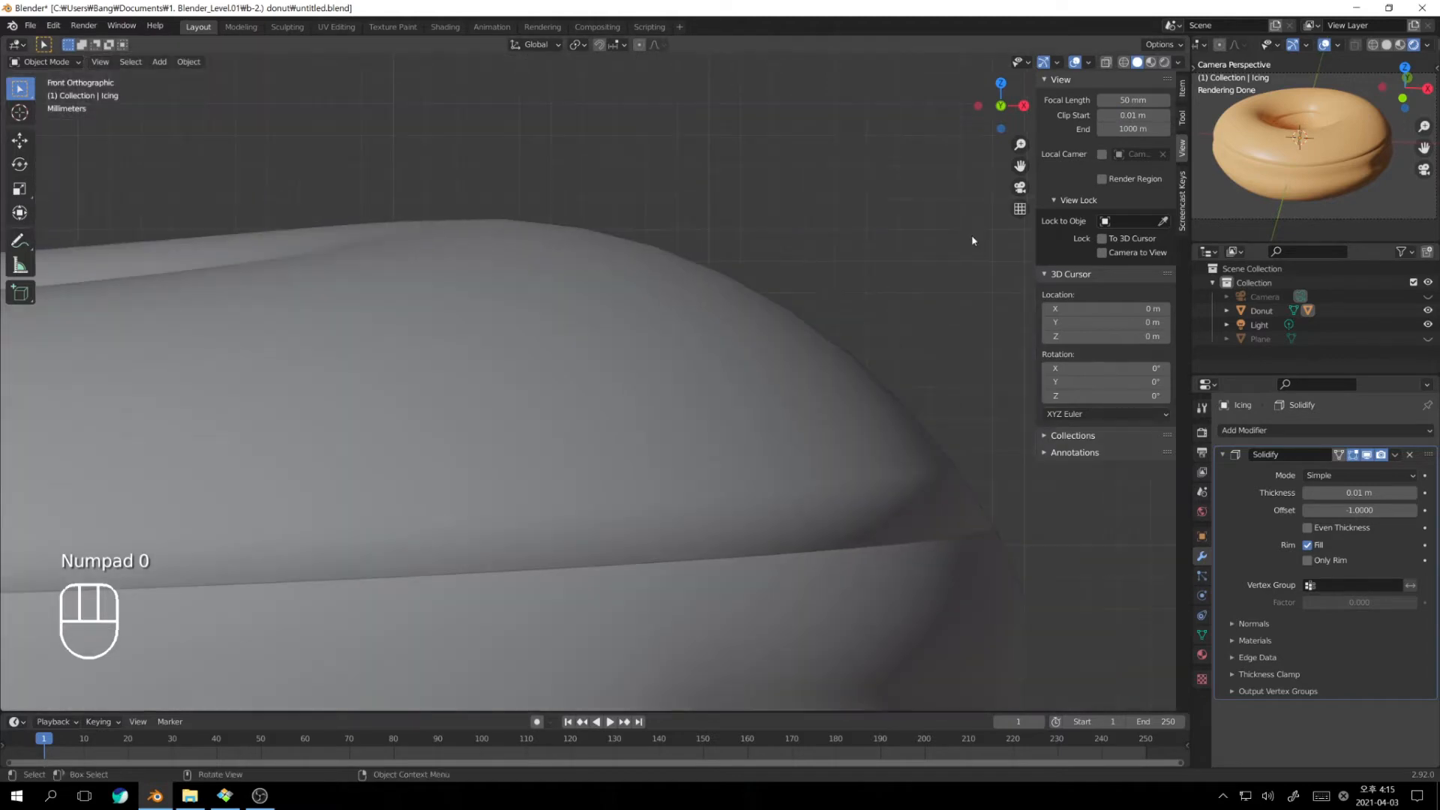
middle_click_drag(1005, 417, 753, 286, "shift")
scroll(864, 428, "up", 14)
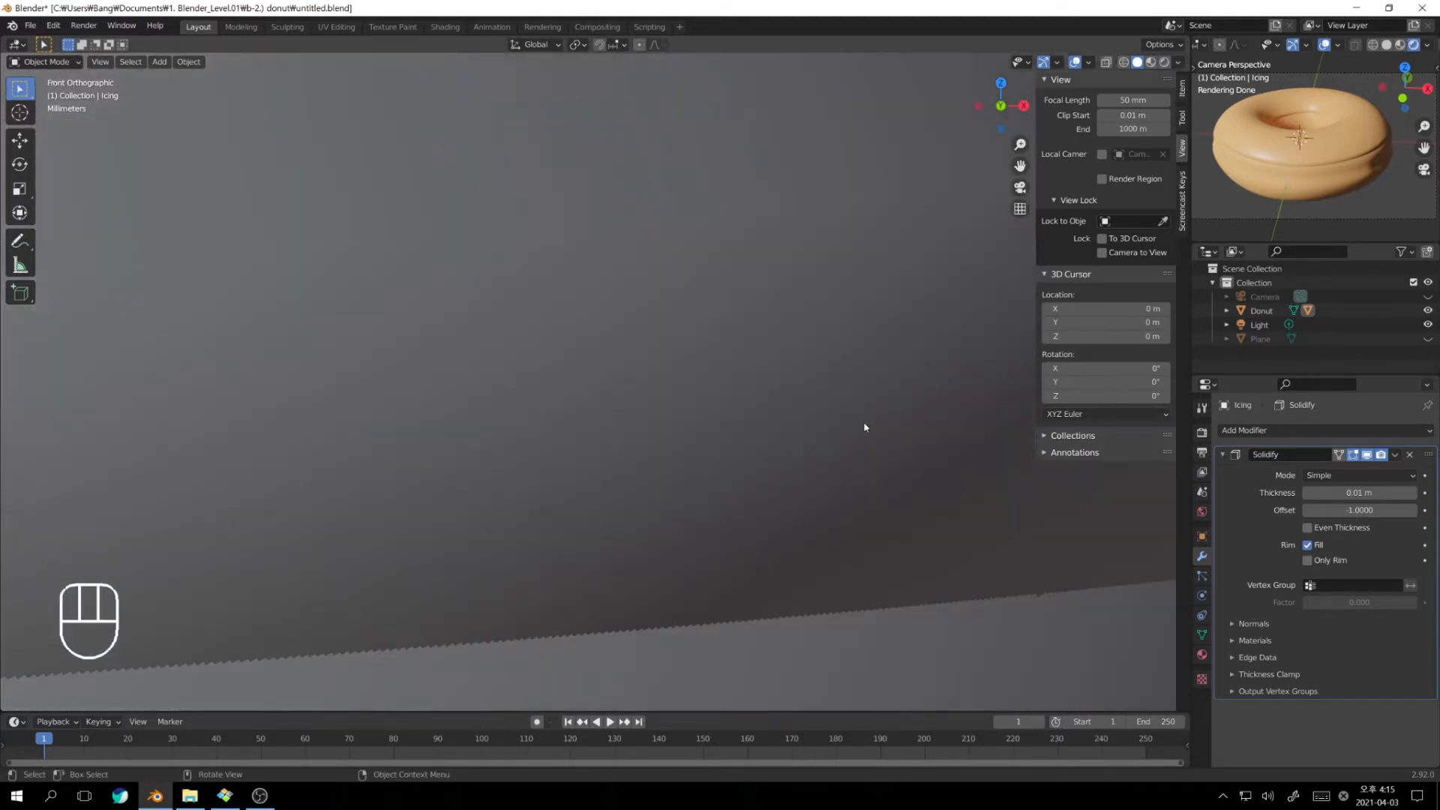
scroll(883, 426, "down", 6)
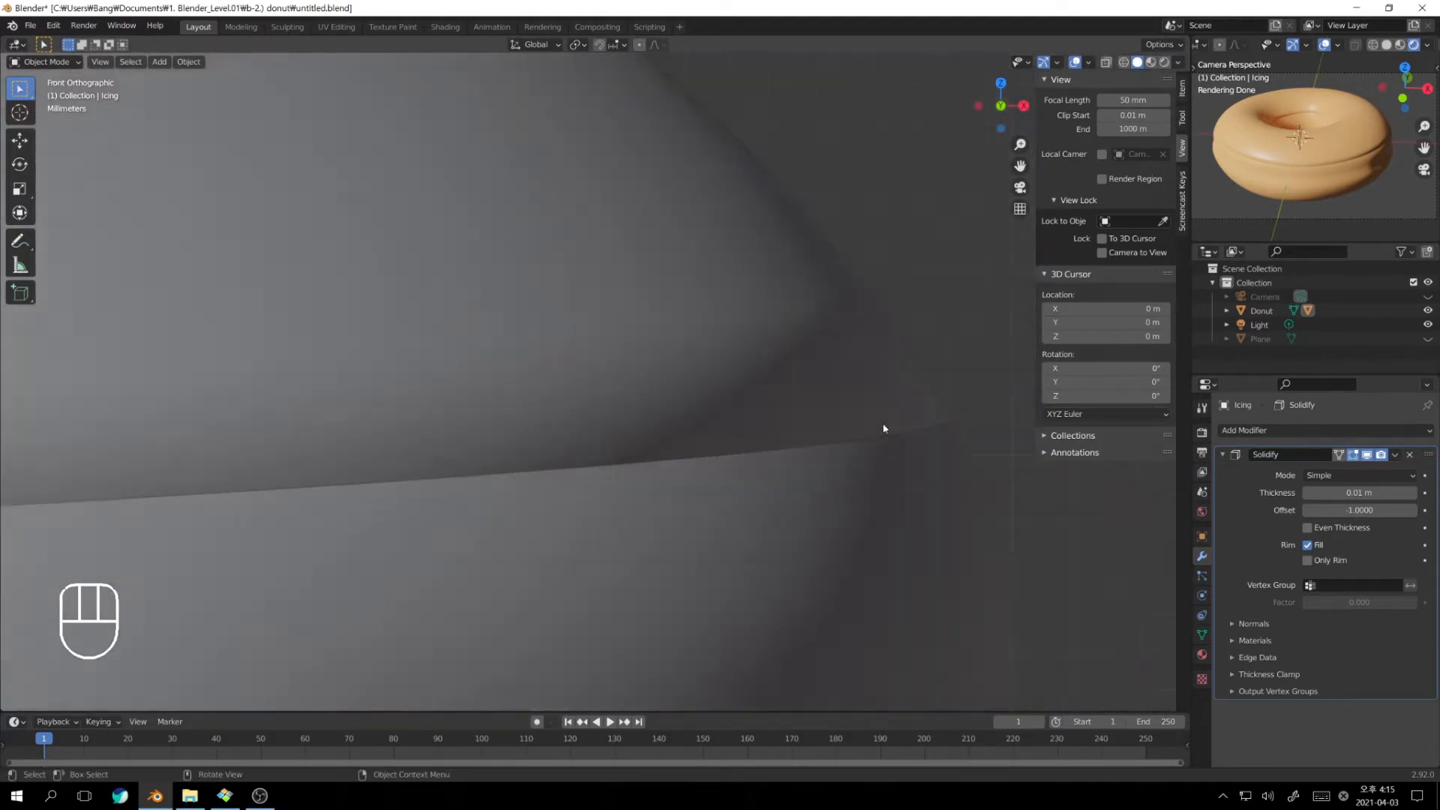
middle_click_drag(650, 422, 750, 228)
scroll(759, 270, "down", 2)
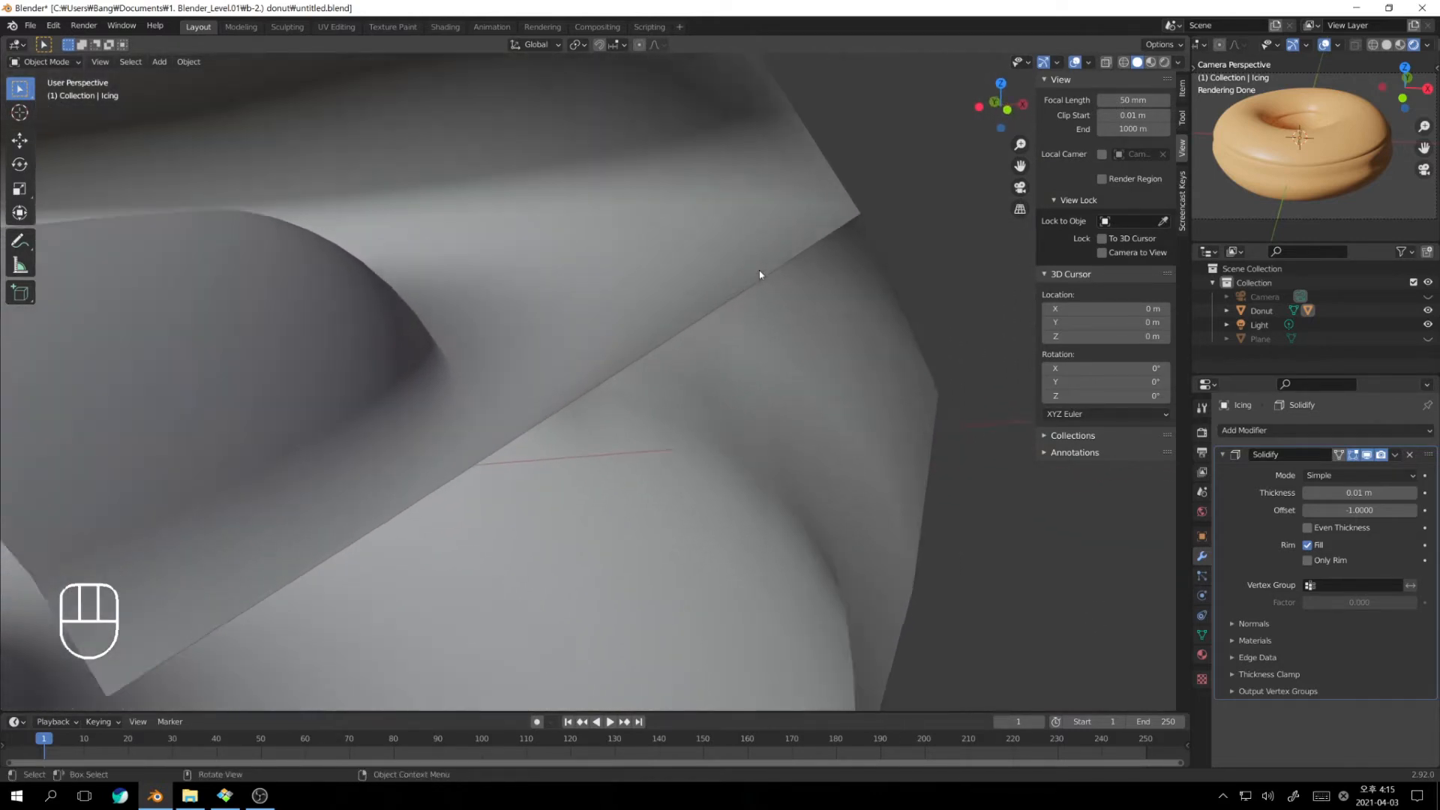
middle_click_drag(680, 373, 735, 304, "shift")
scroll(734, 303, "down", 1)
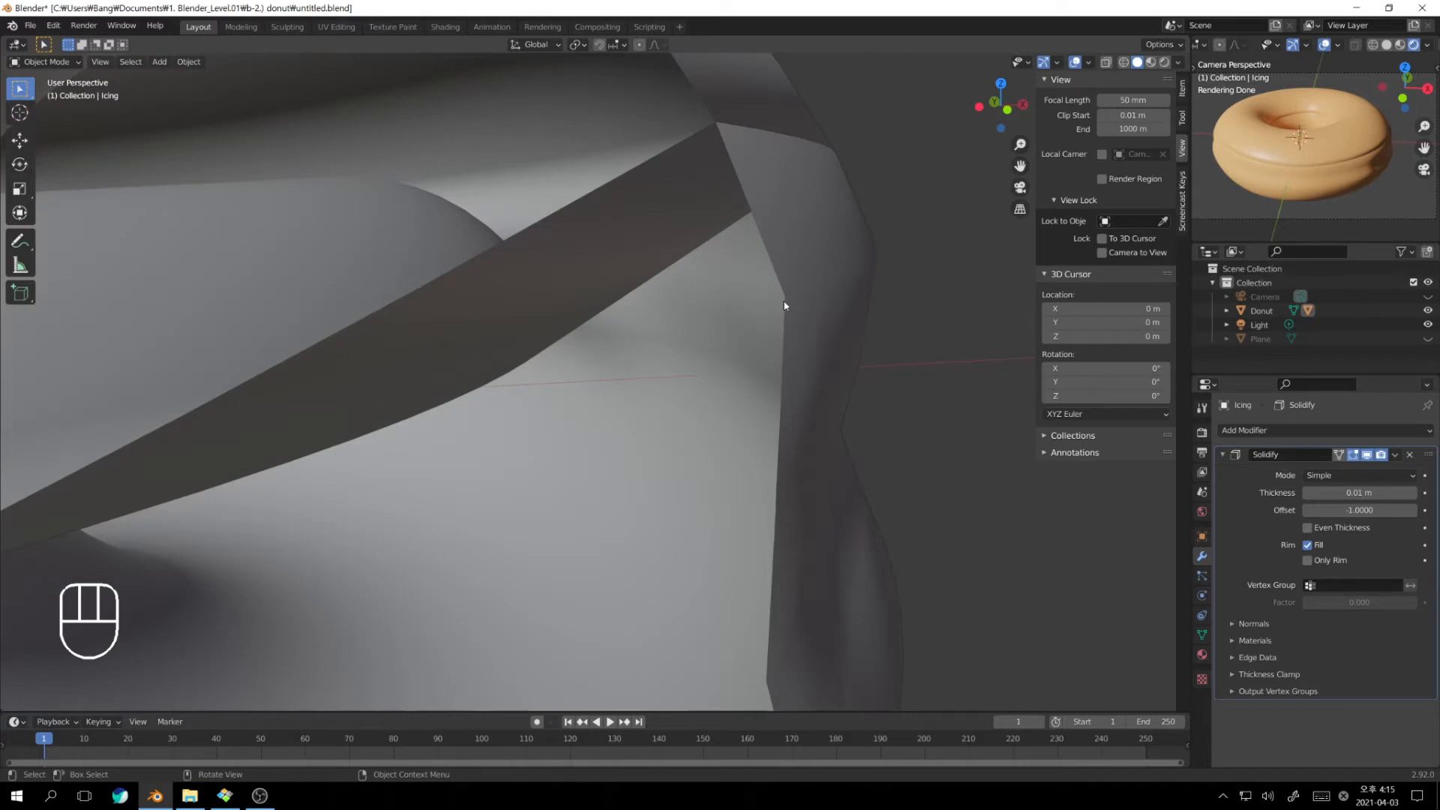
scroll(641, 370, "up", 1)
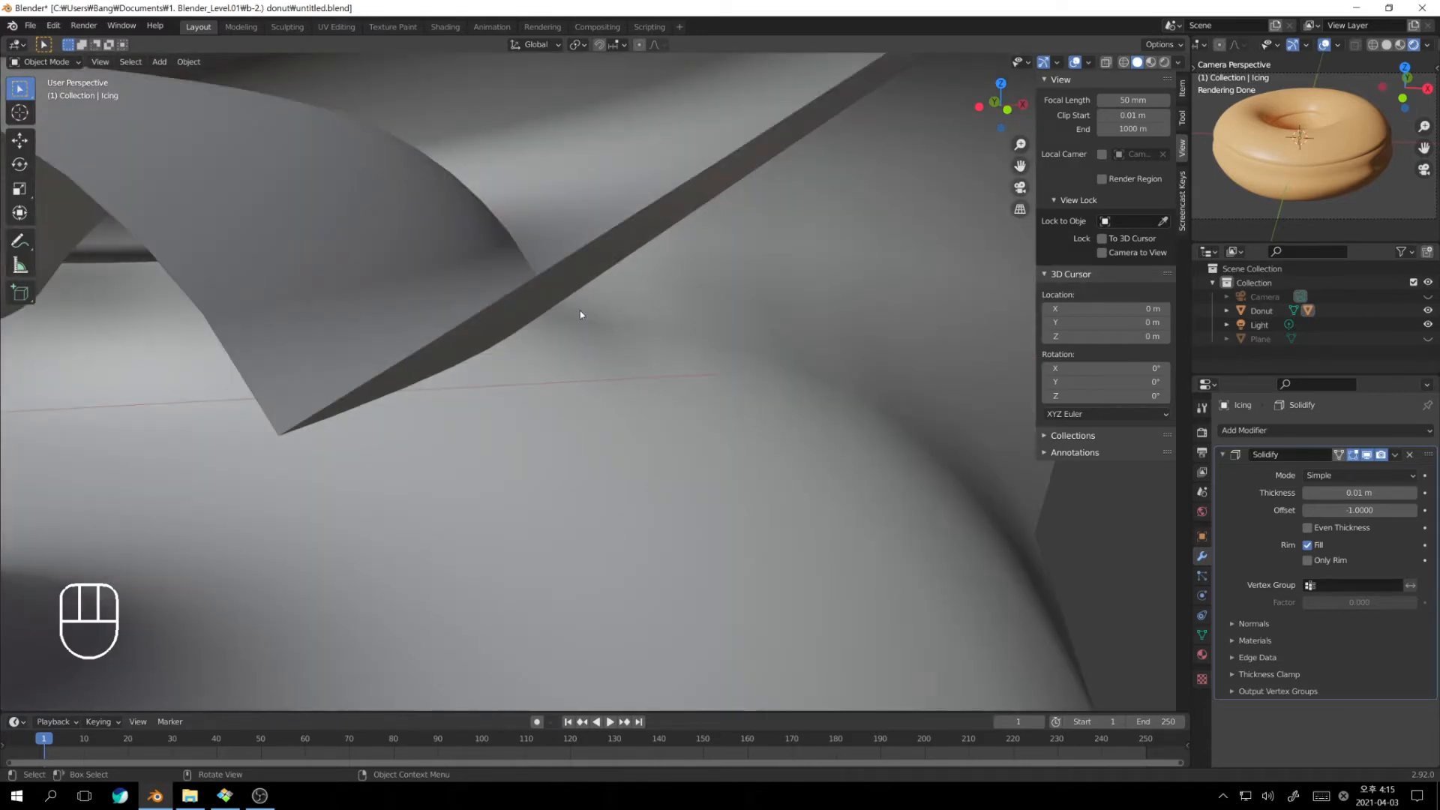
scroll(579, 311, "down", 1)
Set the Offset of the Icing's Solidify modifier to 1 so the thickness builds outward
left_click_drag(1360, 513, 1434, 513)
scroll(607, 469, "down", 1)
middle_click_drag(604, 420, 761, 427, "shift")
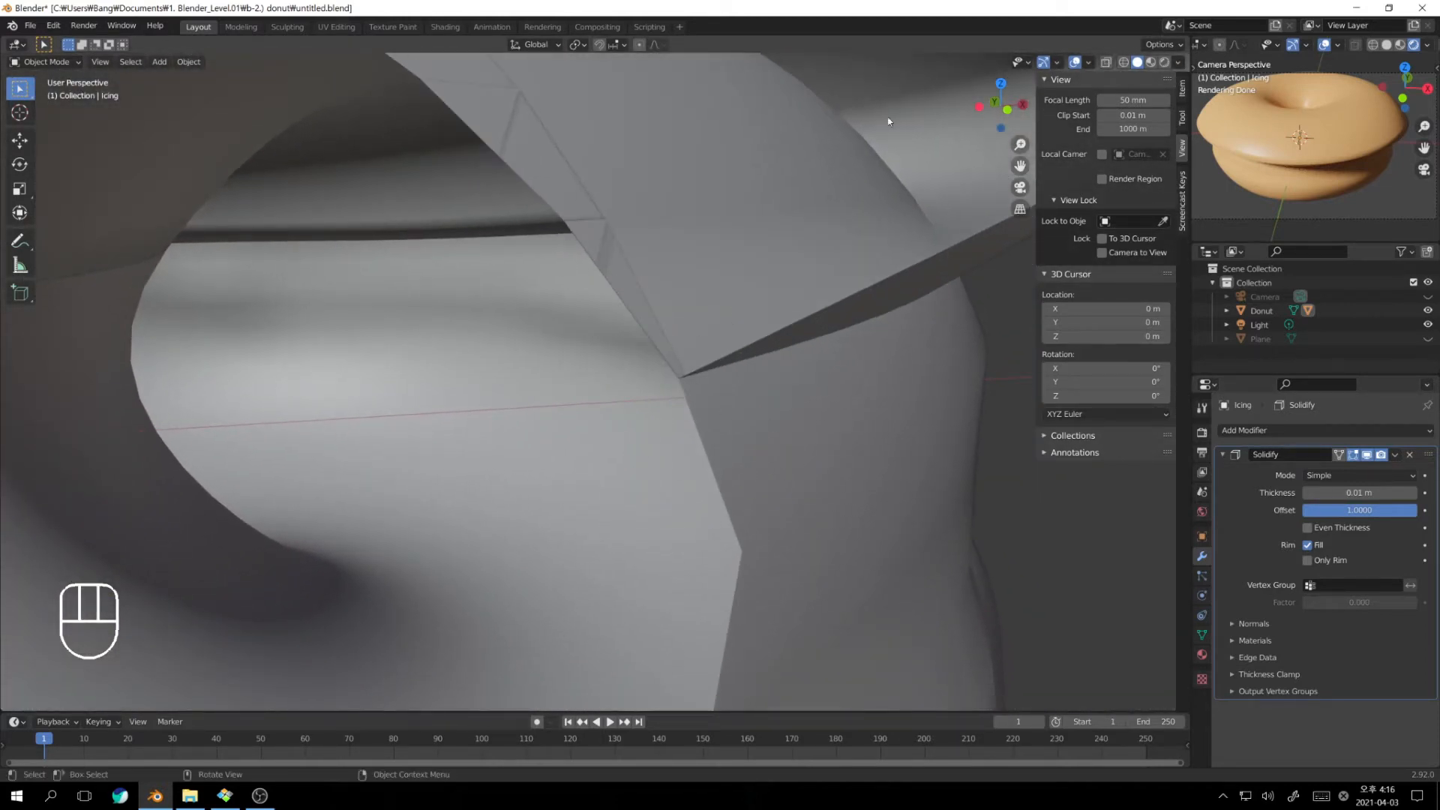
mouse_move(736, 345)
middle_mouse_down()
mouse_move(781, 330)
mouse_move(742, 334)
middle_mouse_up()
left_click(1359, 493)
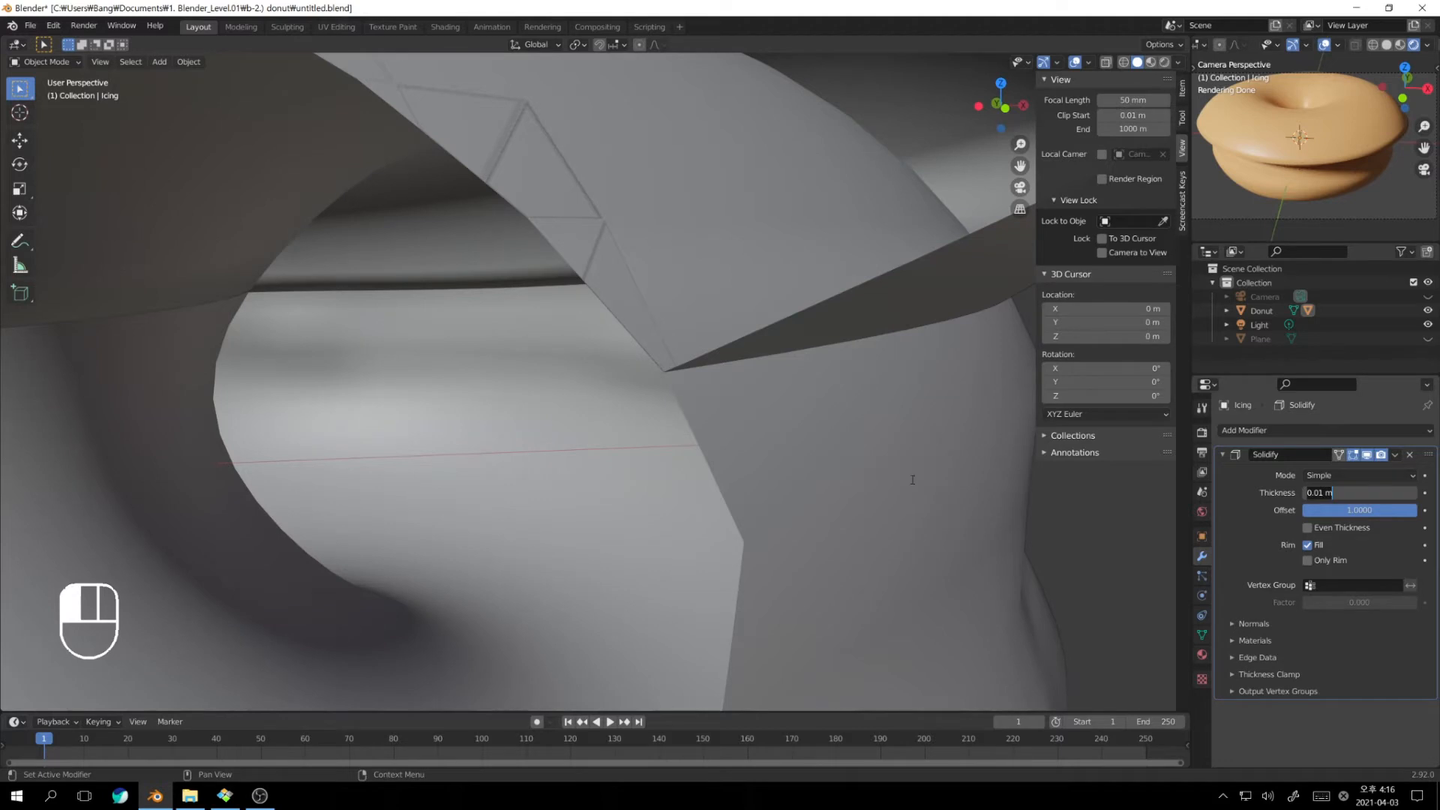
key("KP_1")
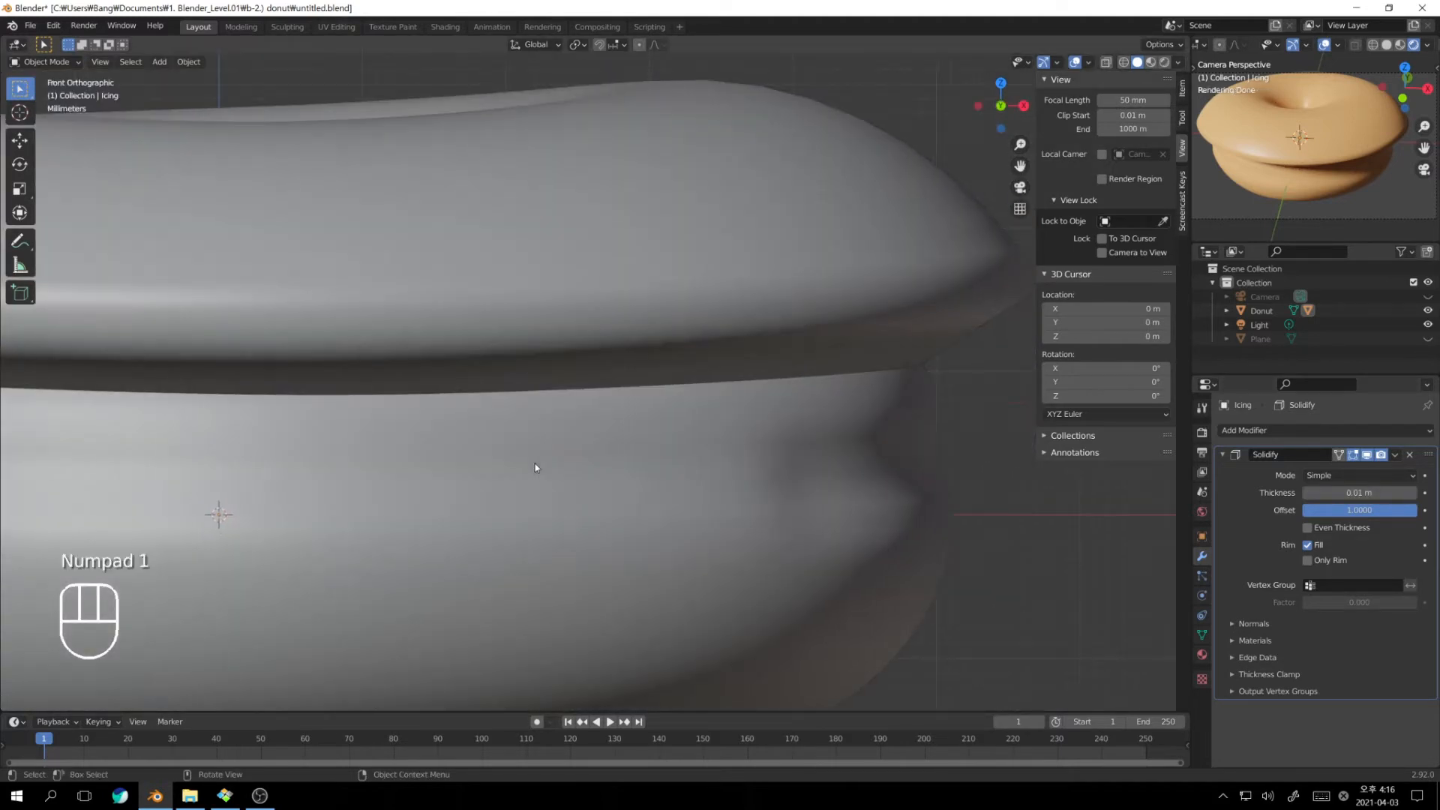
scroll(536, 466, "down", 5)
middle_click_drag(560, 488, 659, 460, "shift")
left_click(1361, 493)
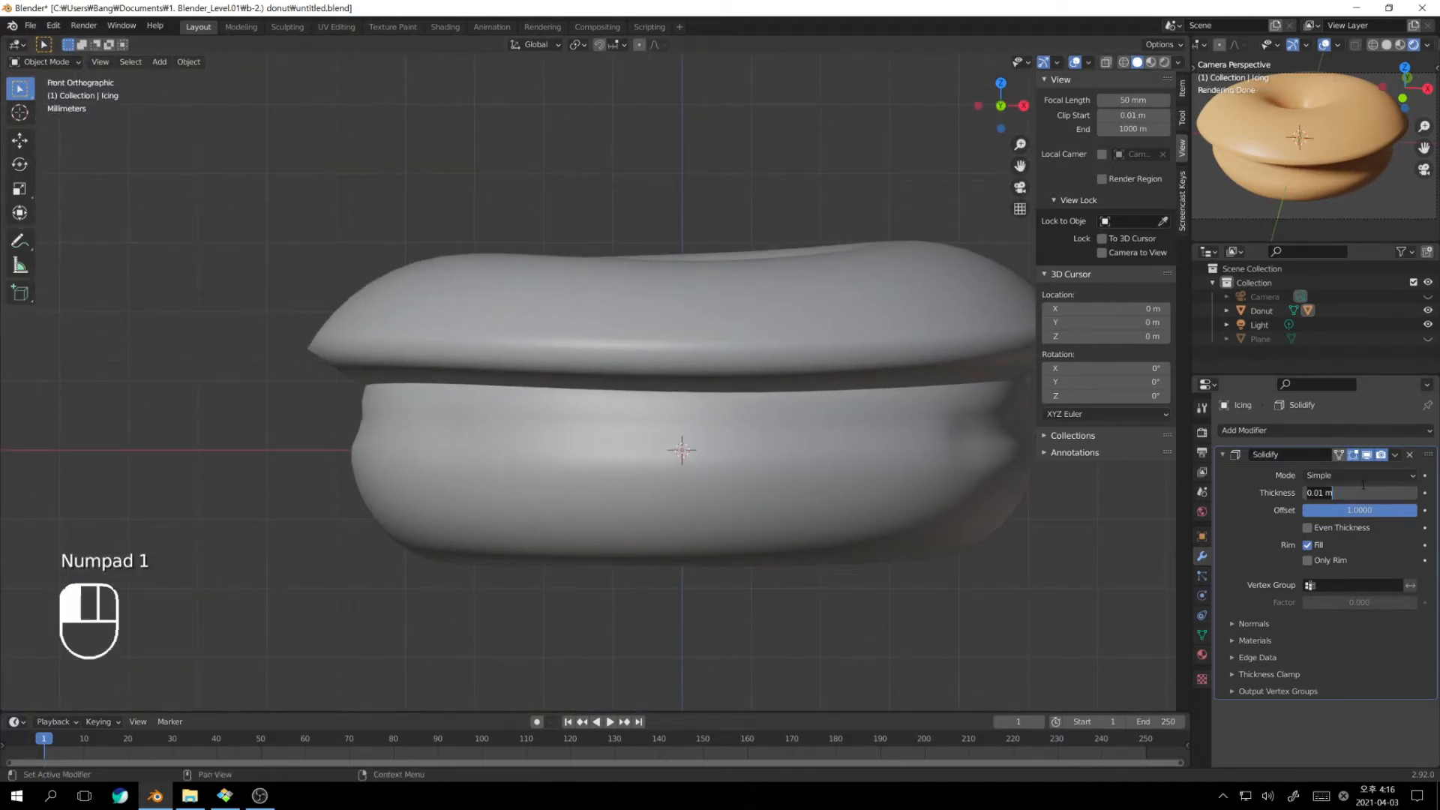
type("0.01")
key("Return")
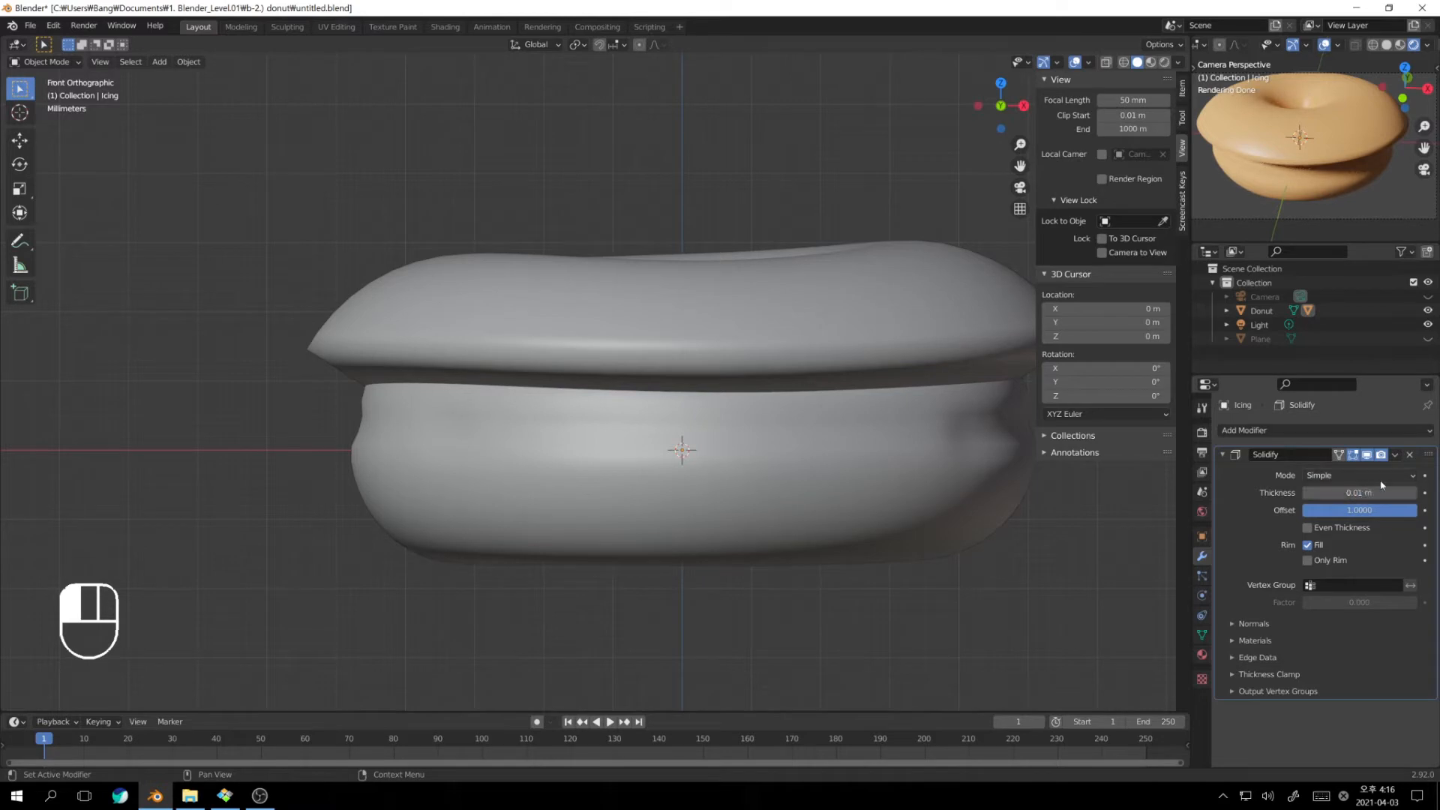
middle_click_drag(894, 545, 790, 537, "shift")
Reduce the Icing's Solidify thickness to 0.001 m, settle on 0.002 m and compare it with the reference image
left_click(1360, 493)
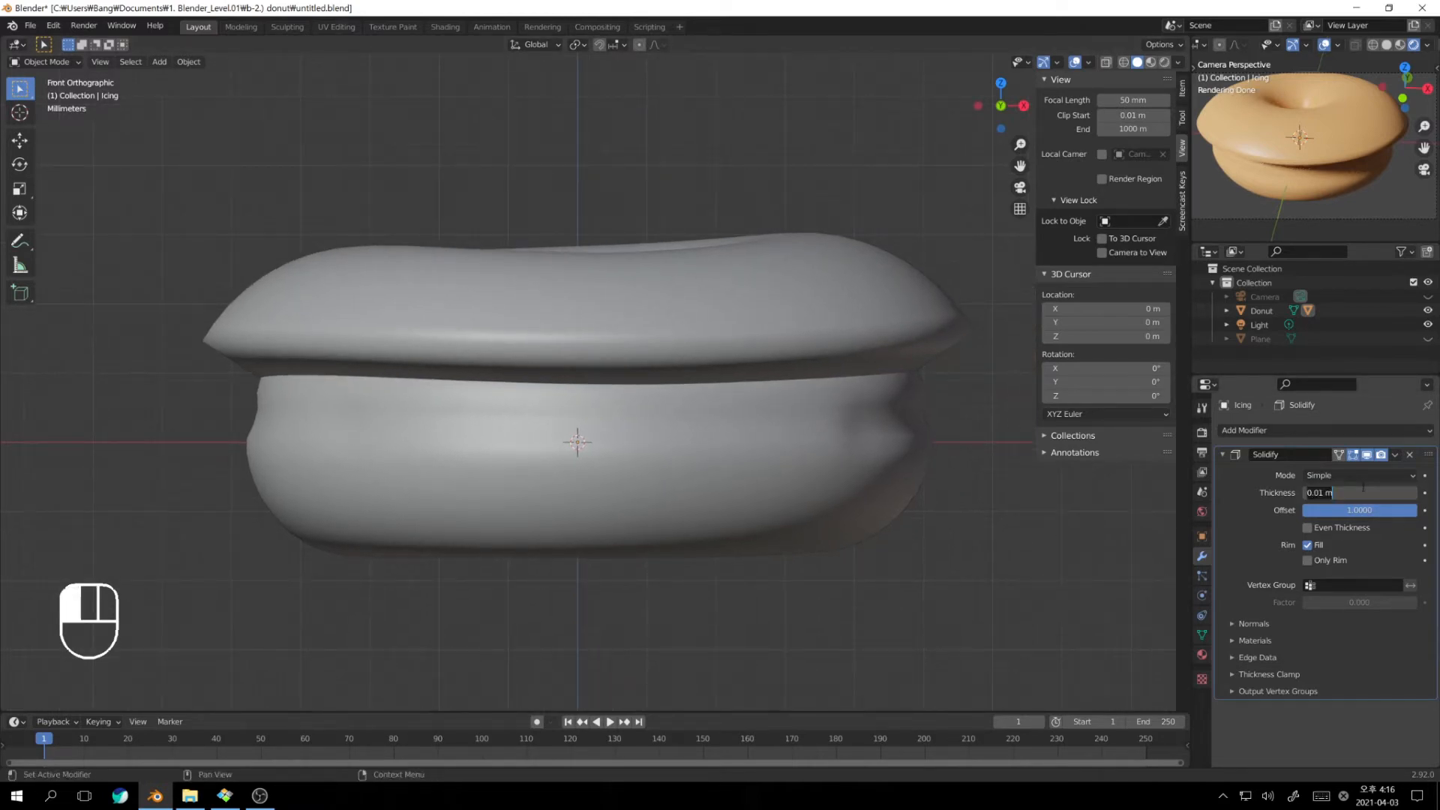
type("0")
key("Return")
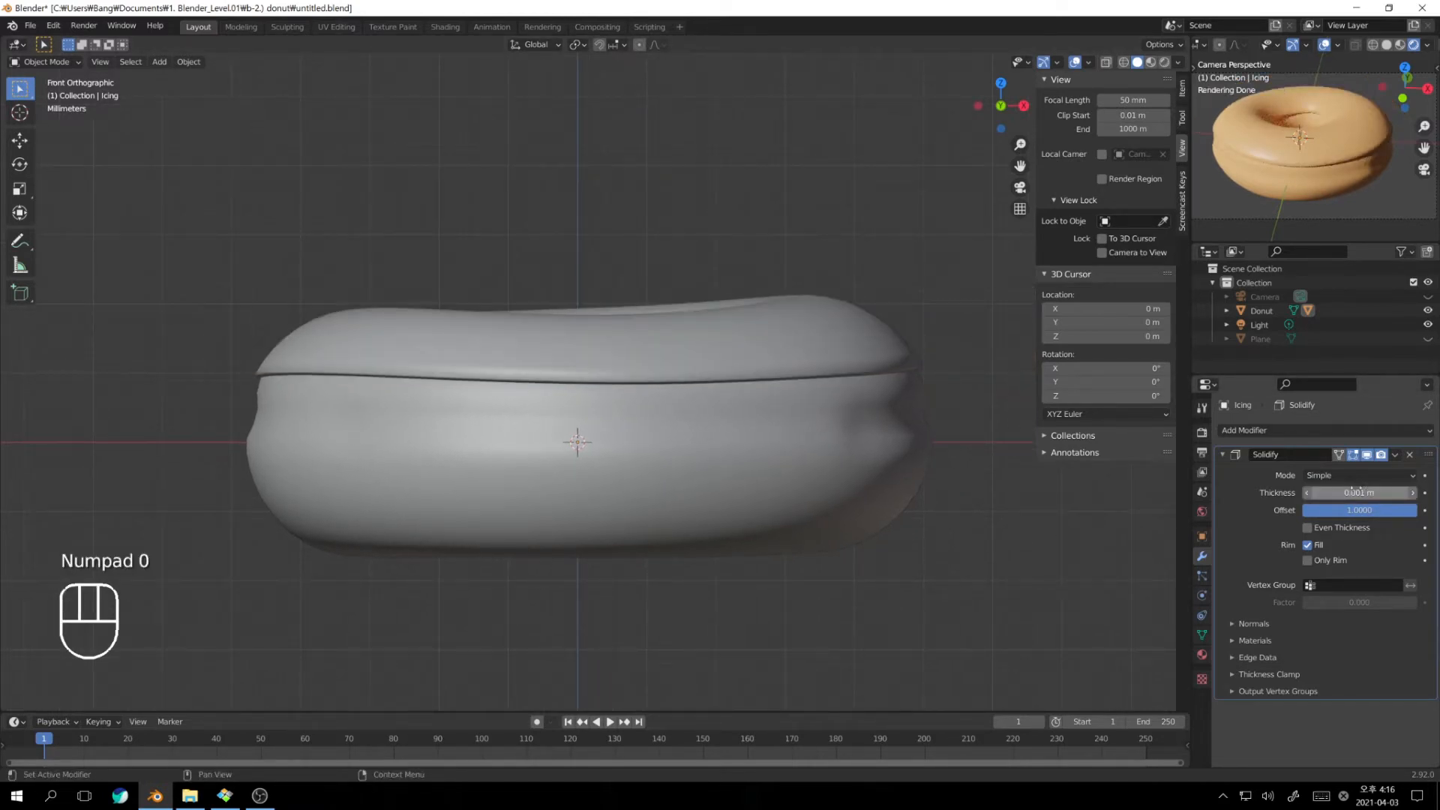
left_click(1359, 492)
type("0.002")
key("Return")
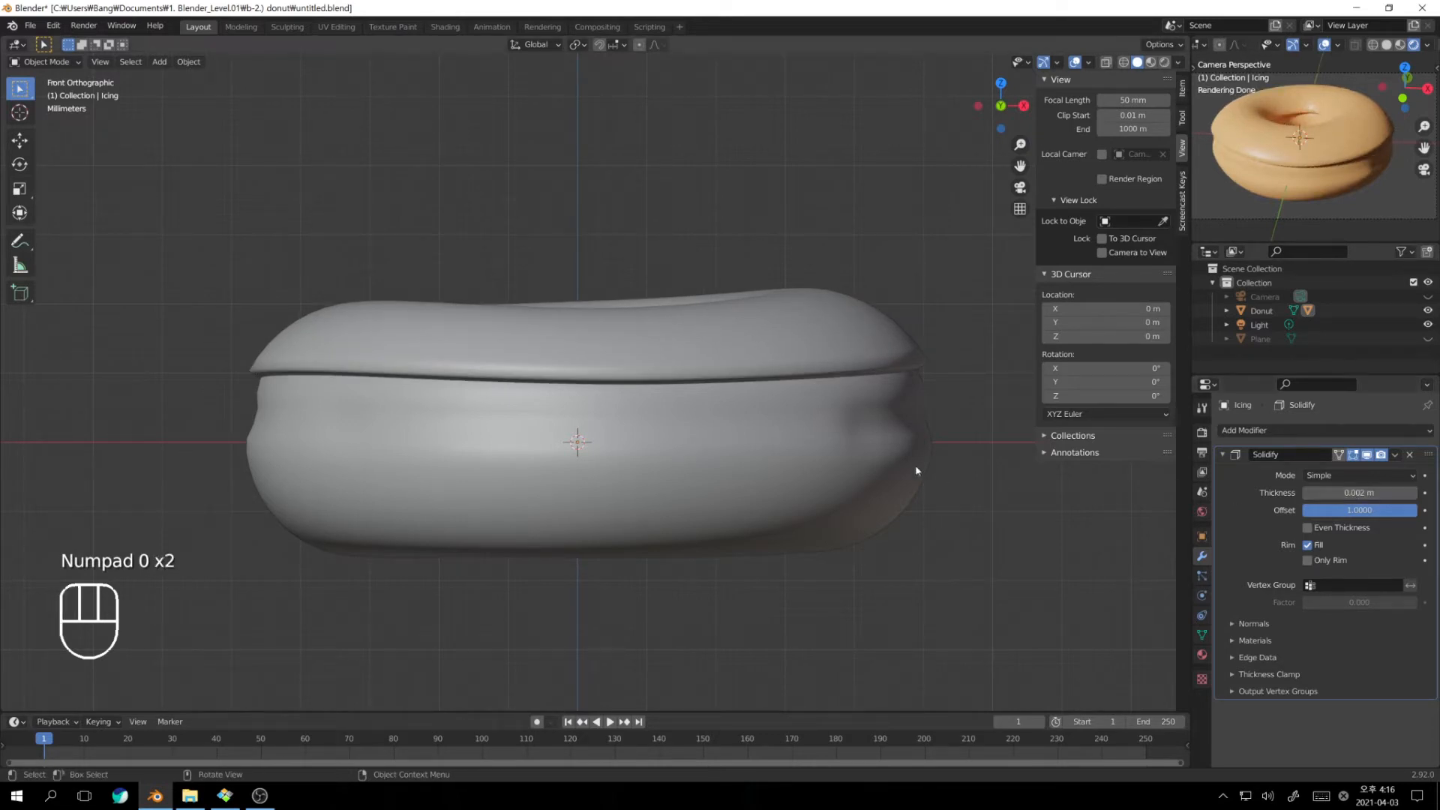
key("alt+Tab")
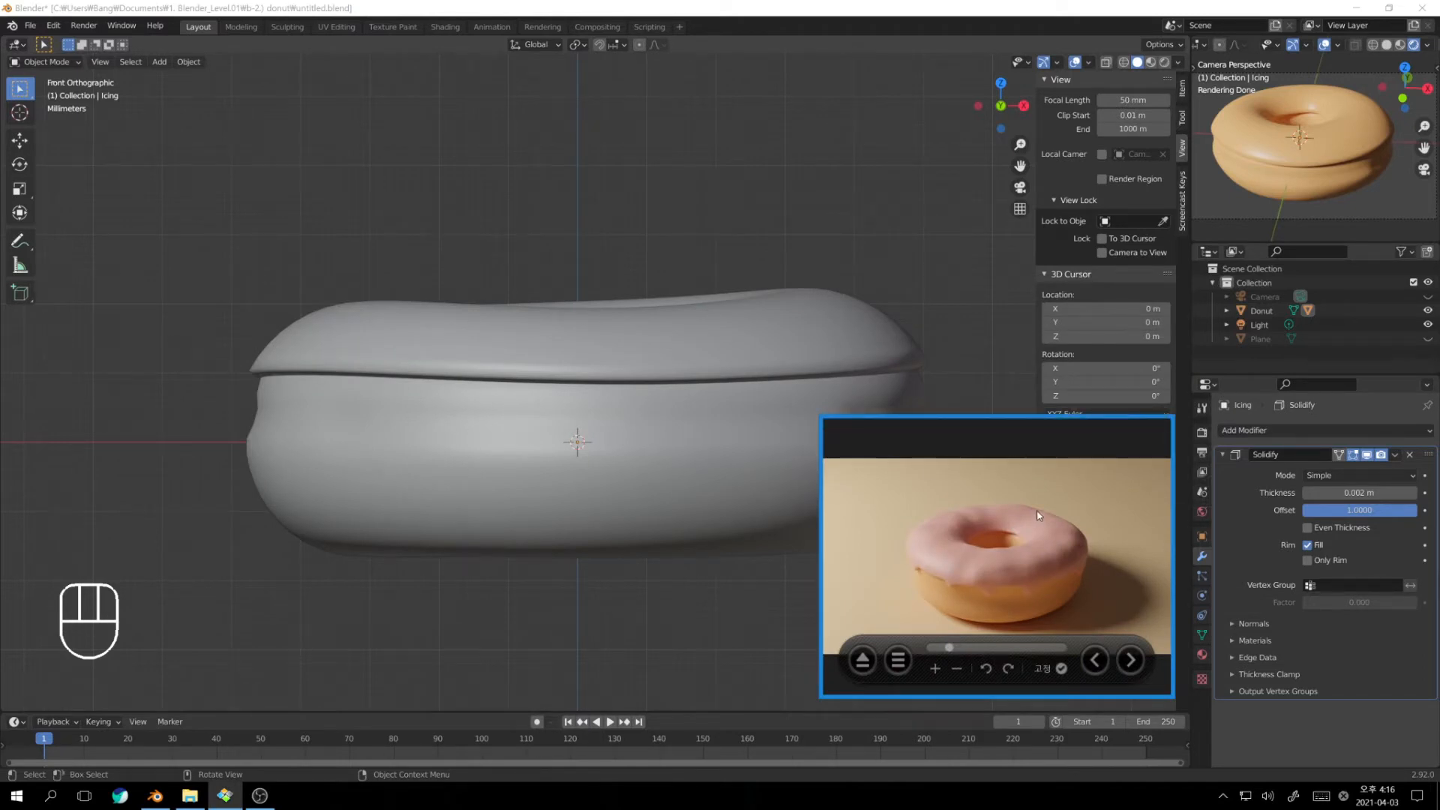
key("alt+Tab")
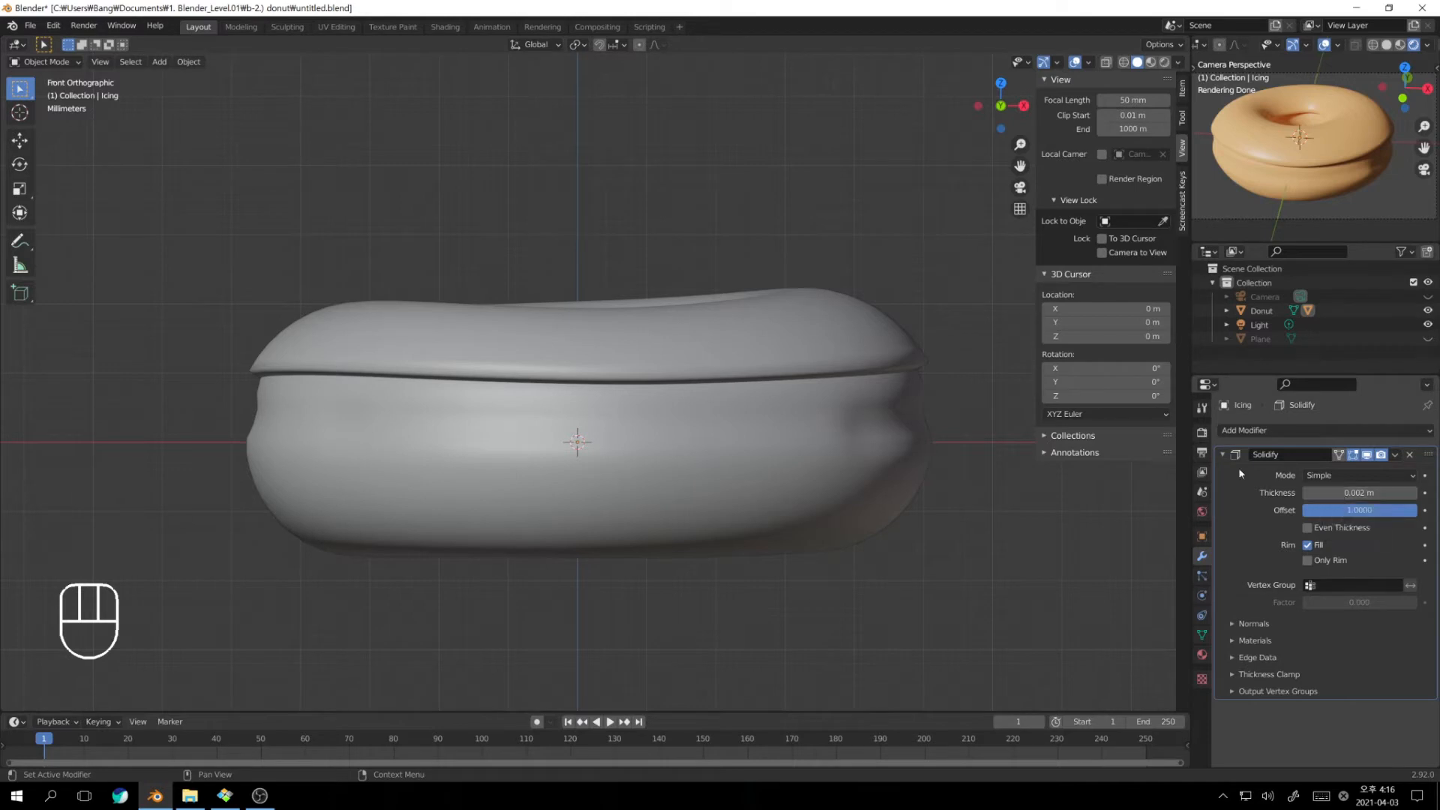
Collapse the Solidify settings, inspect the Icing's sharp rim and add a Subdivision Surface modifier below Solidify
left_click(1223, 454)
scroll(975, 380, "up", 3)
middle_click_drag(911, 401, 509, 411, "shift")
scroll(797, 380, "up", 3)
middle_click_drag(852, 385, 822, 358, "shift")
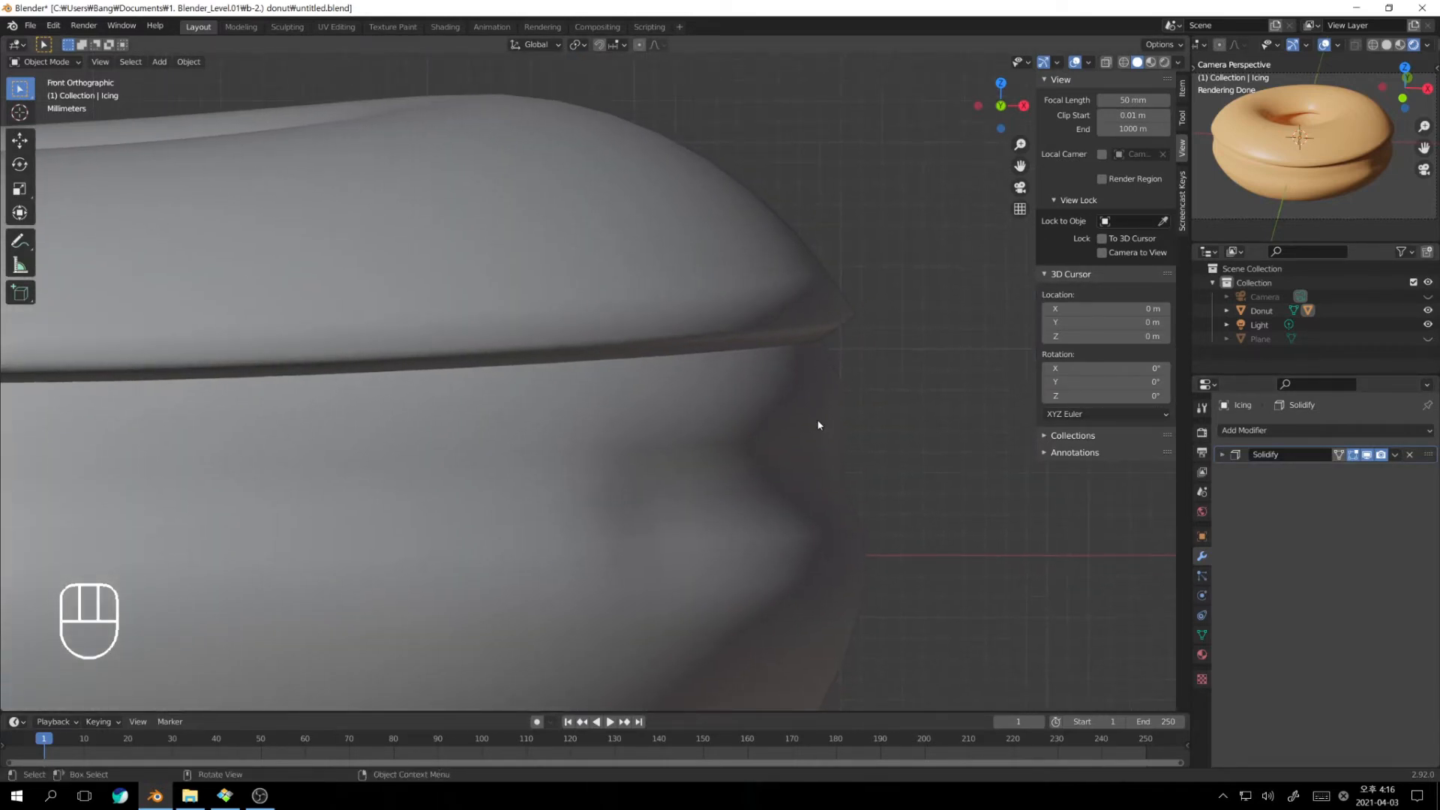
scroll(819, 425, "down", 5)
middle_click_drag(817, 421, 775, 447, "shift")
left_click(1284, 431)
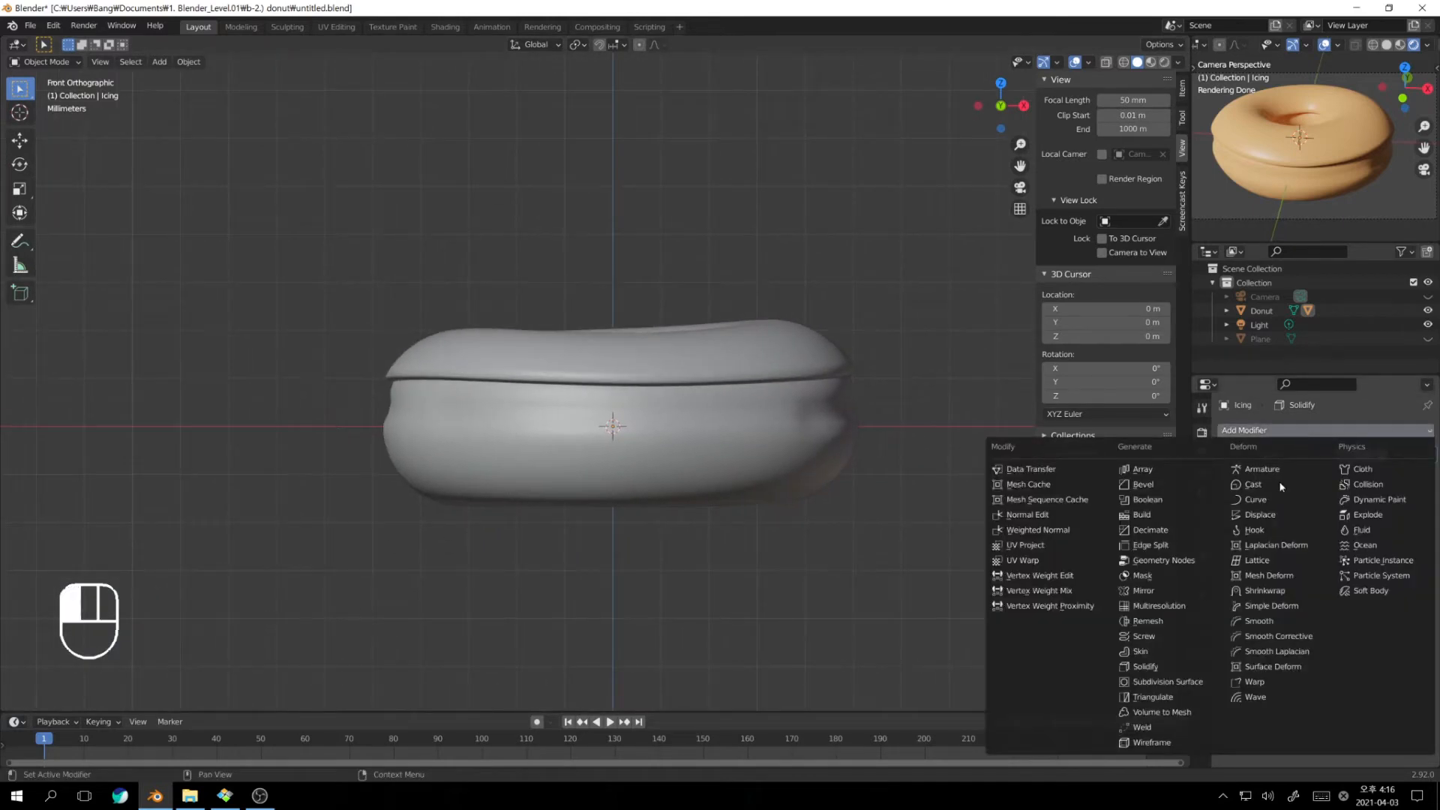
left_click(1167, 681)
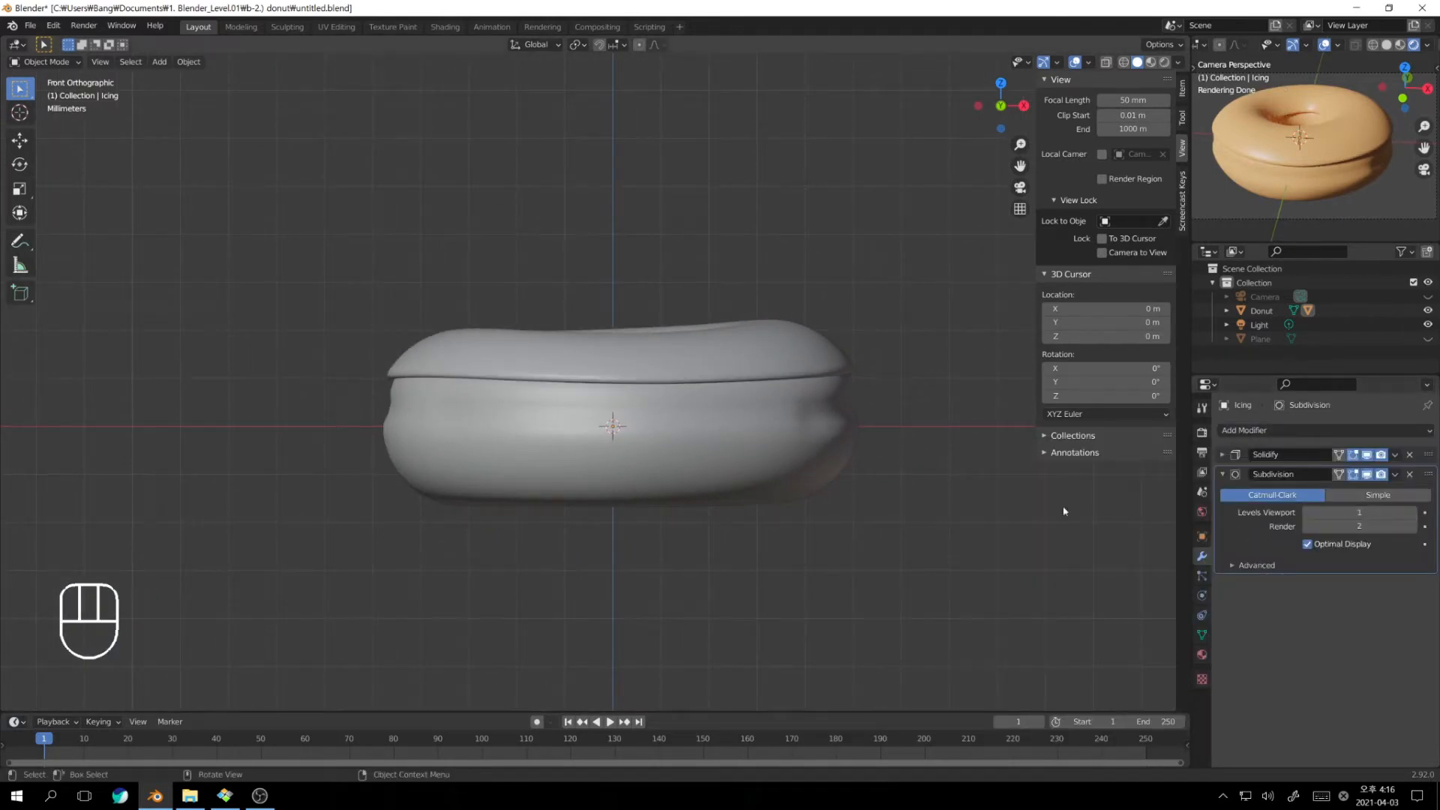
Set the viewport level of the Icing's Subdivision modifier to 2
scroll(897, 379, "up", 6)
middle_click_drag(871, 387, 744, 377, "shift")
scroll(836, 370, "up", 2)
left_click(1413, 513)
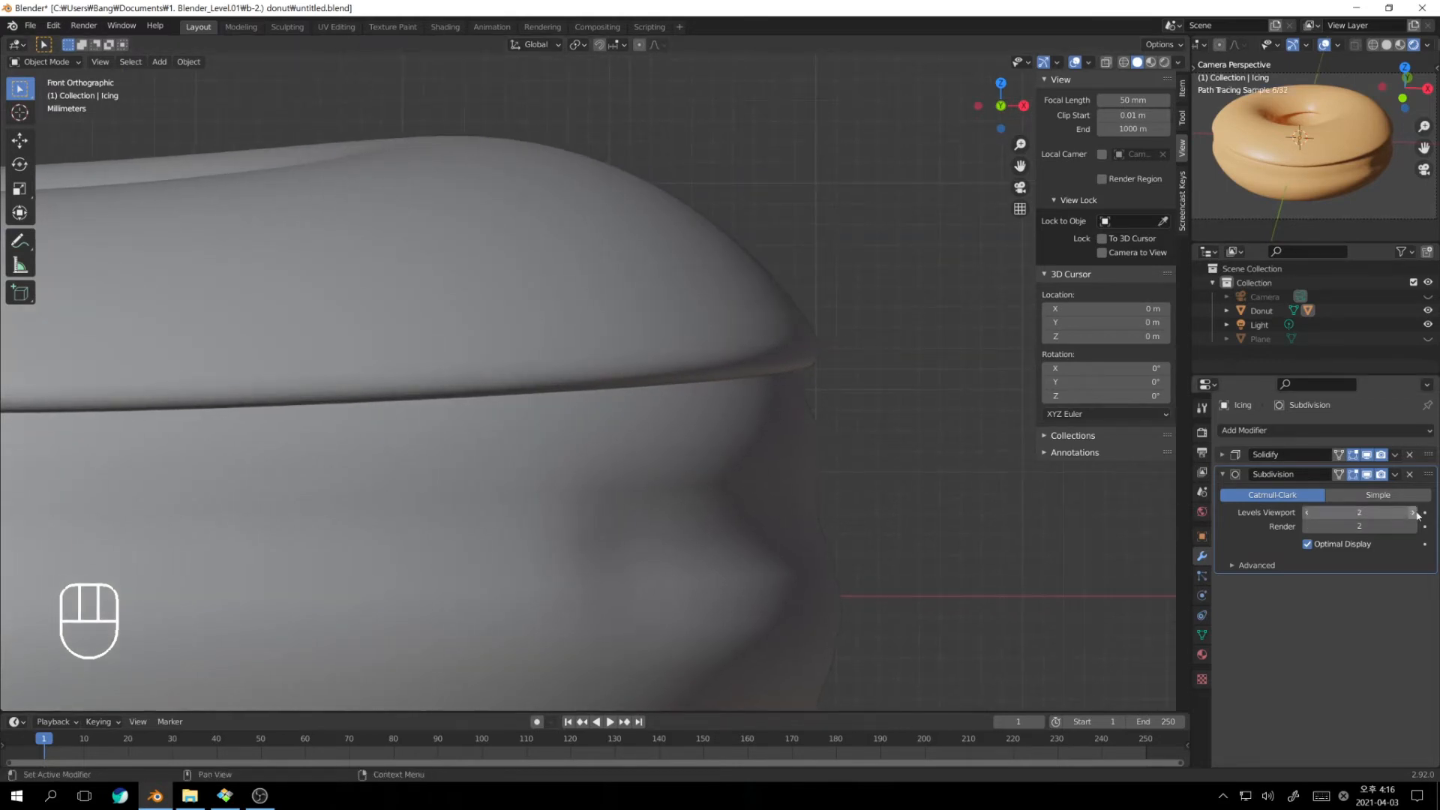
Examine the smoothed Icing's rim along both ends of the donut from the front
scroll(756, 530, "down", 6)
middle_click_drag(498, 520, 896, 547, "shift")
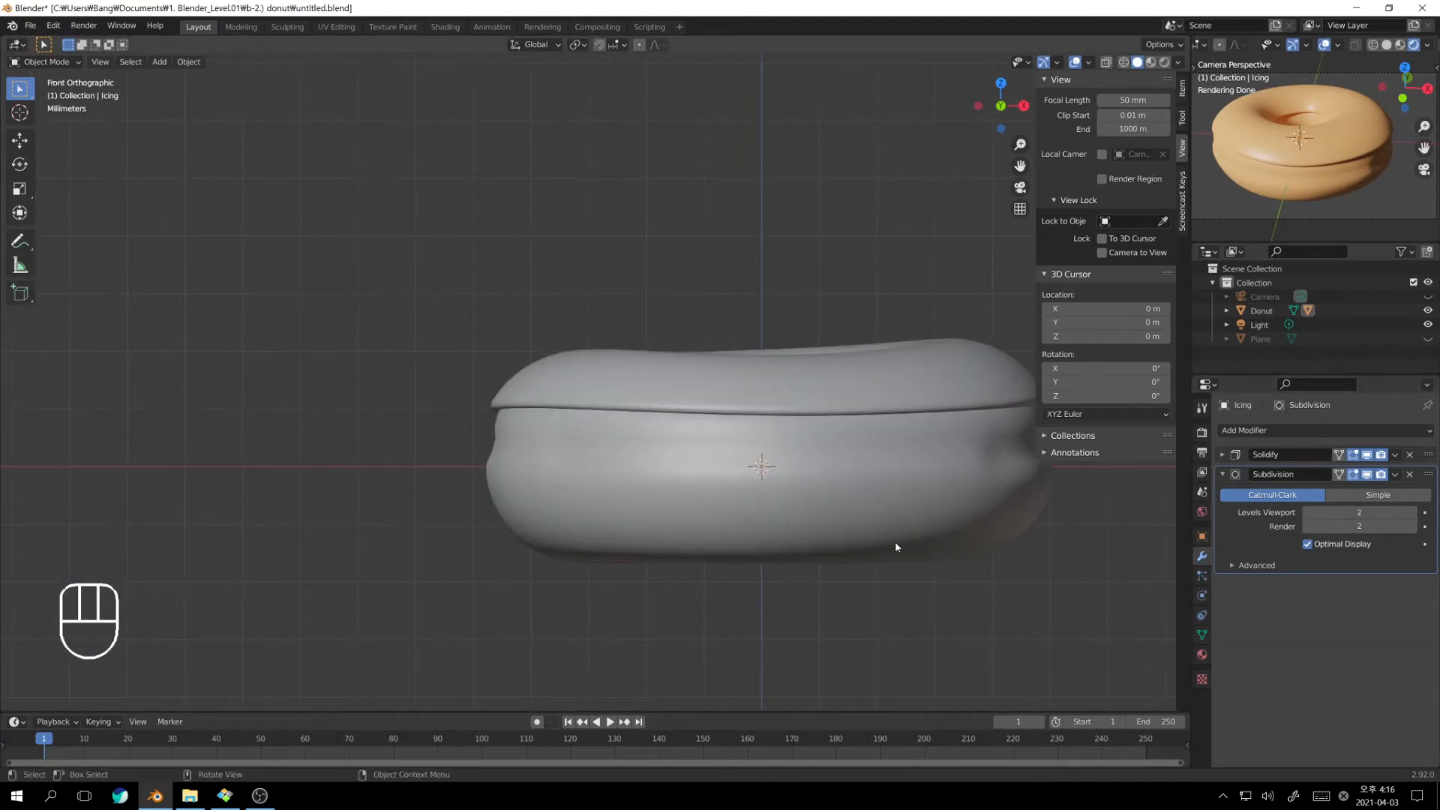
middle_click_drag(1040, 549, 819, 547, "shift")
middle_click_drag(559, 532, 839, 529, "shift")
scroll(555, 493, "up", 7)
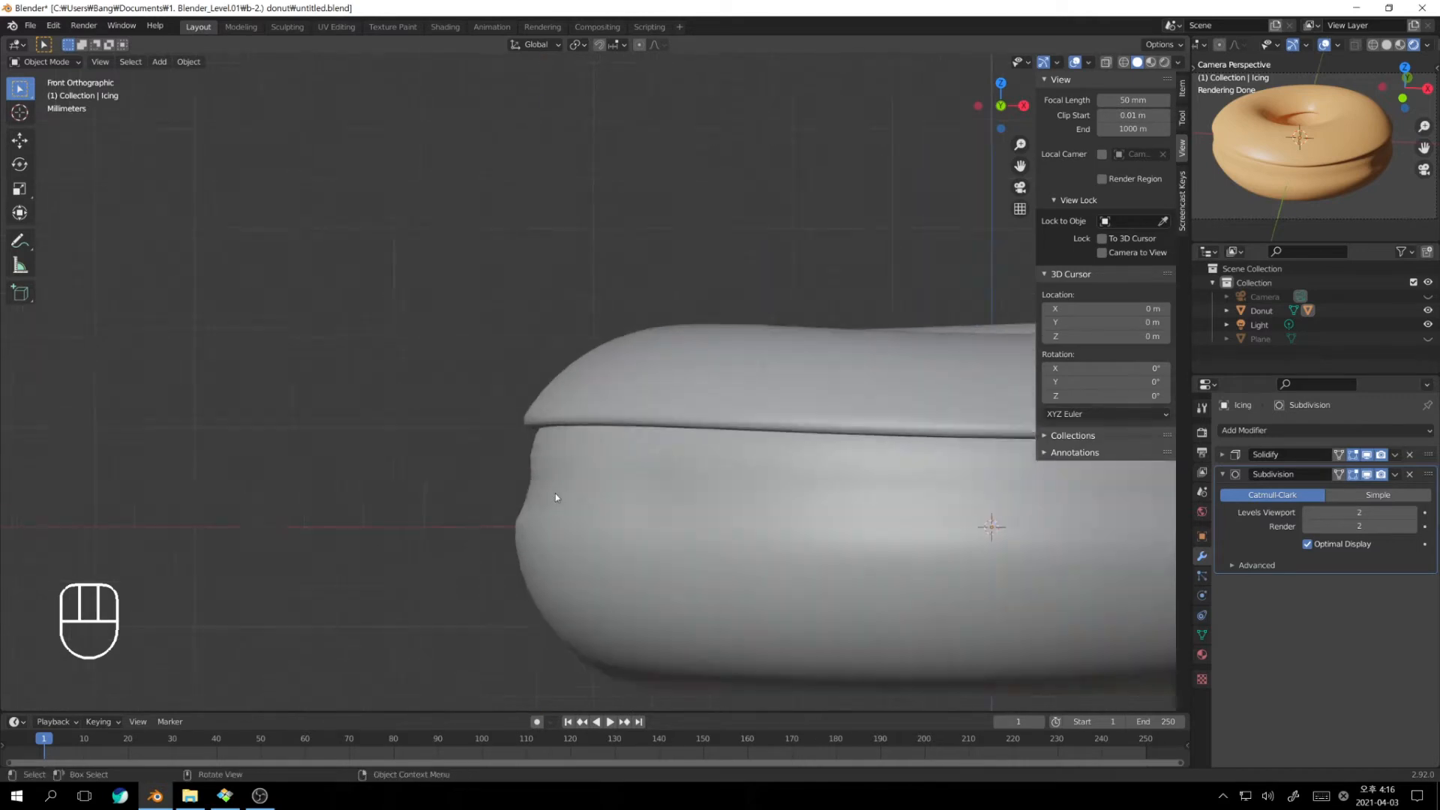
middle_click_drag(601, 548, 432, 417, "shift")
middle_click_drag(568, 471, 140, 462, "shift")
scroll(543, 466, "down", 4)
middle_click_drag(787, 480, 384, 477, "shift")
scroll(620, 472, "down", 1)
Add a Subdivision Surface modifier to the Donut, try viewport level 2 and settle on 1
left_click(620, 472)
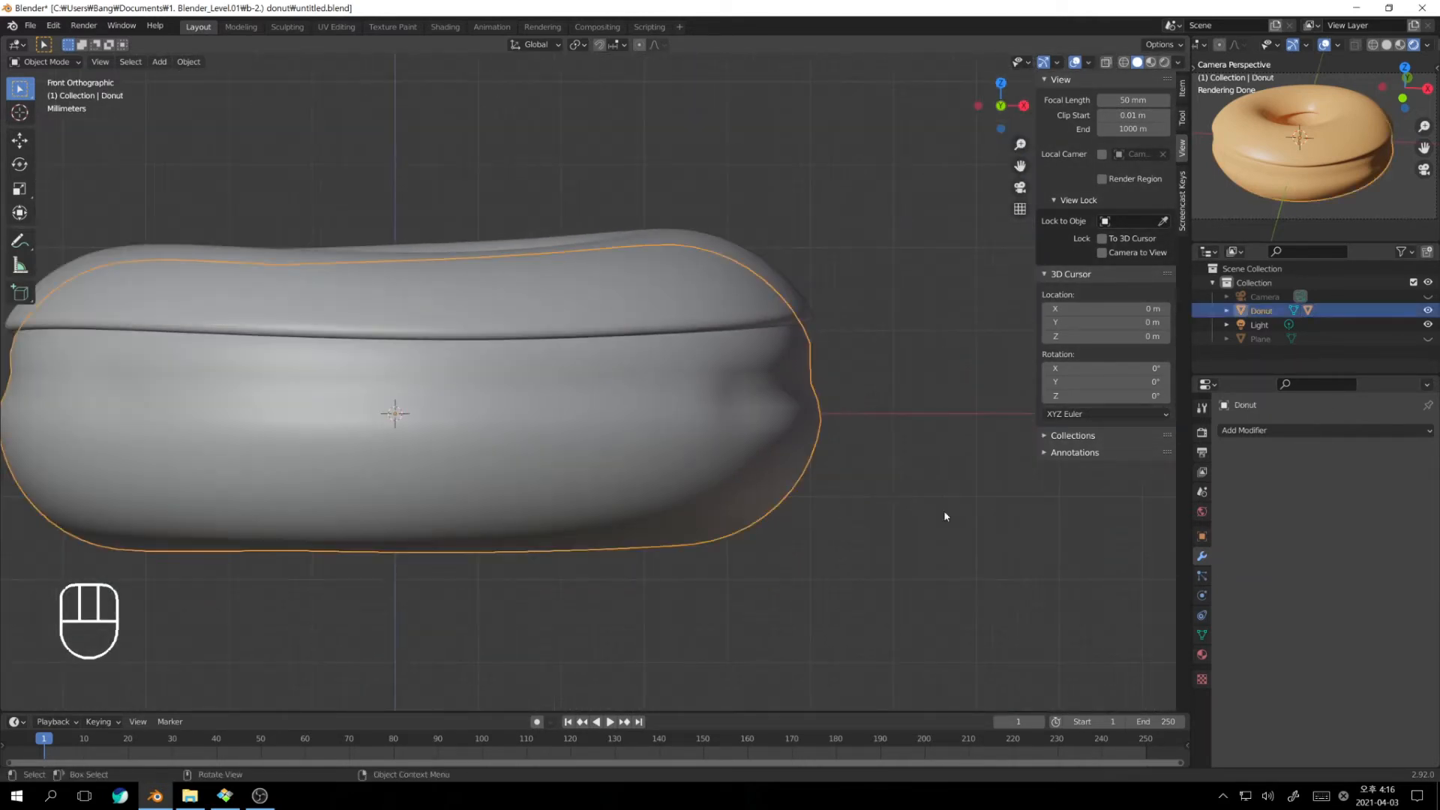
left_click(1268, 430)
left_click(1195, 685)
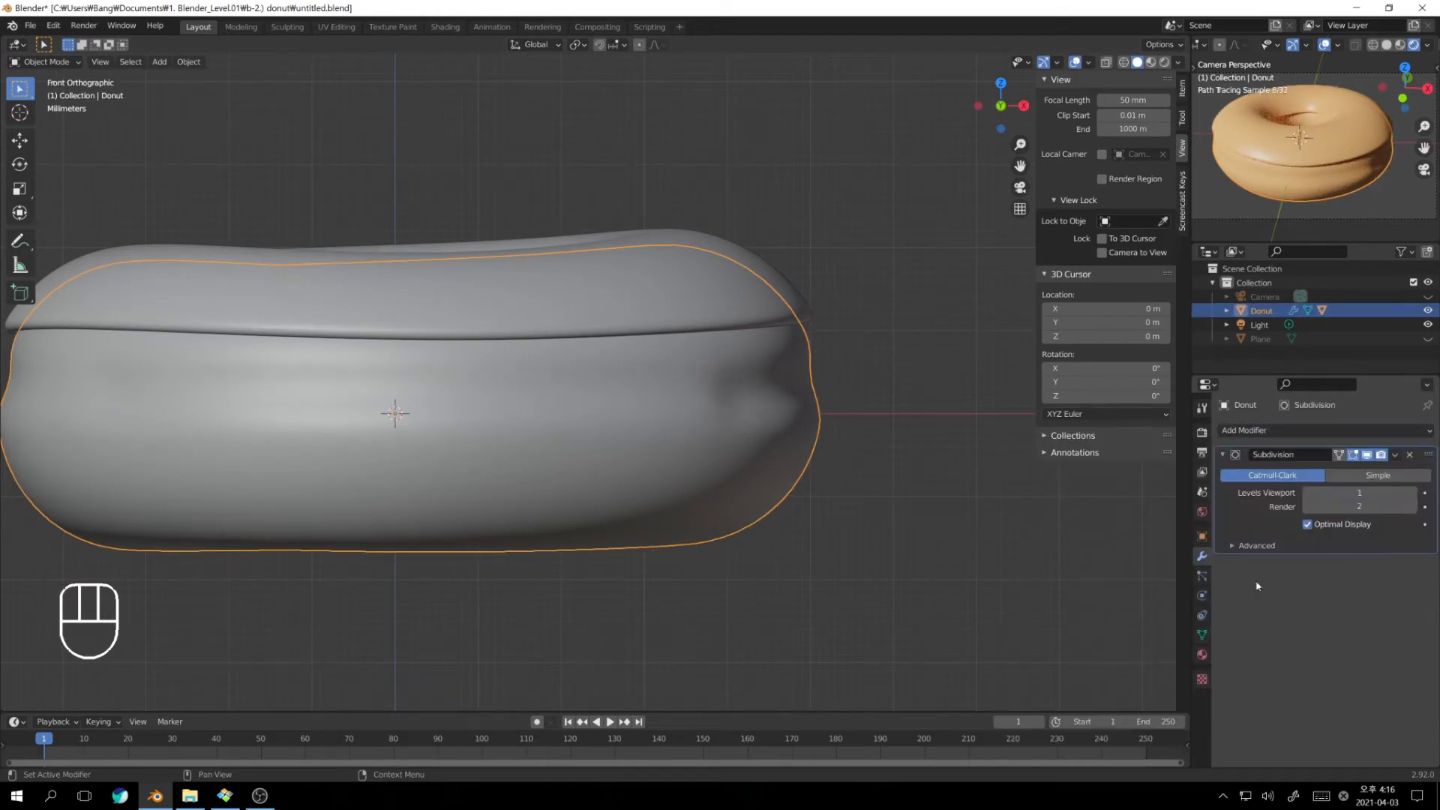
left_click(1415, 492)
left_click(1309, 497)
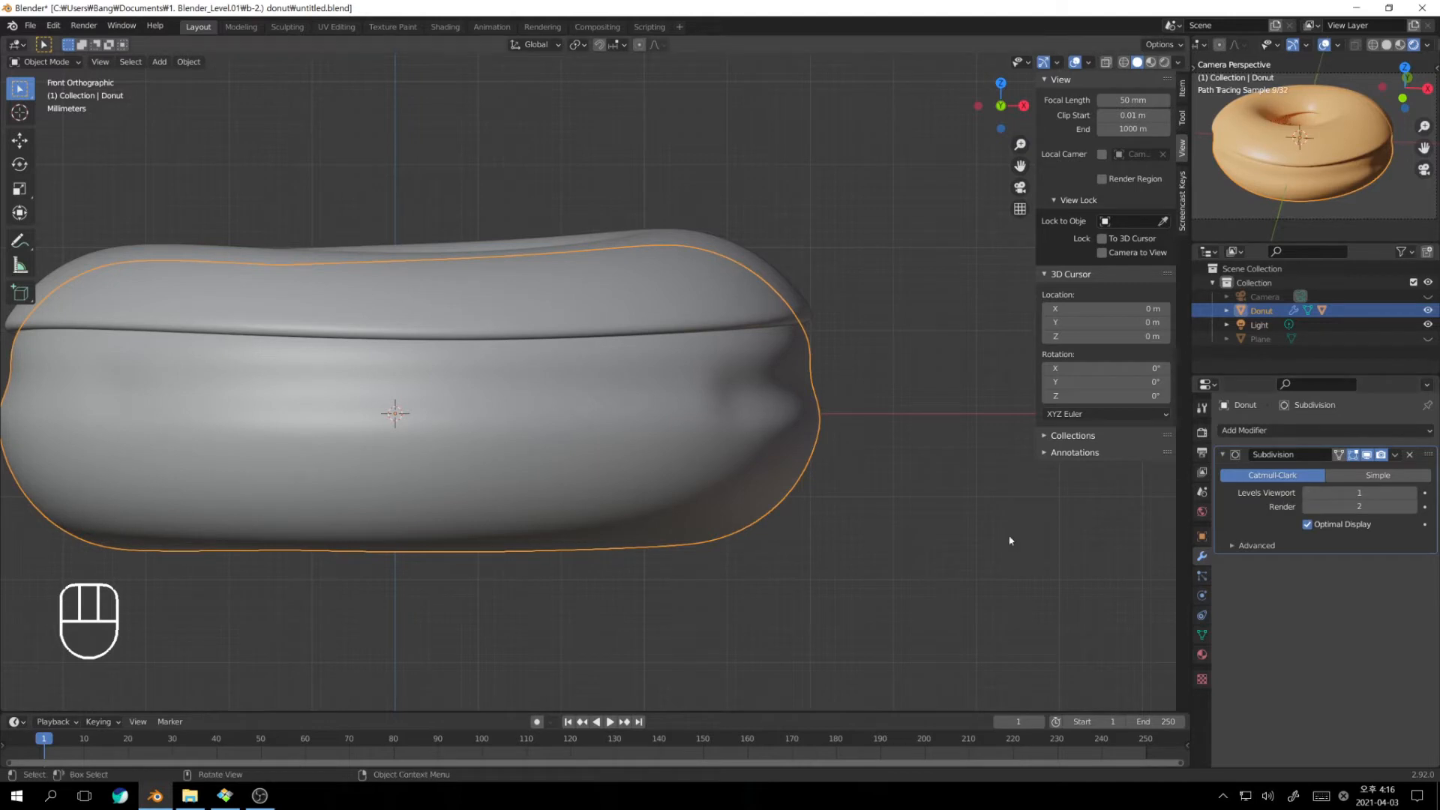
left_click(846, 538)
Compare the smoothed donut and Icing, viewed from above at an angle, with the frosted donut reference image
scroll(788, 534, "down", 1)
middle_click_drag(648, 505, 881, 539, "shift")
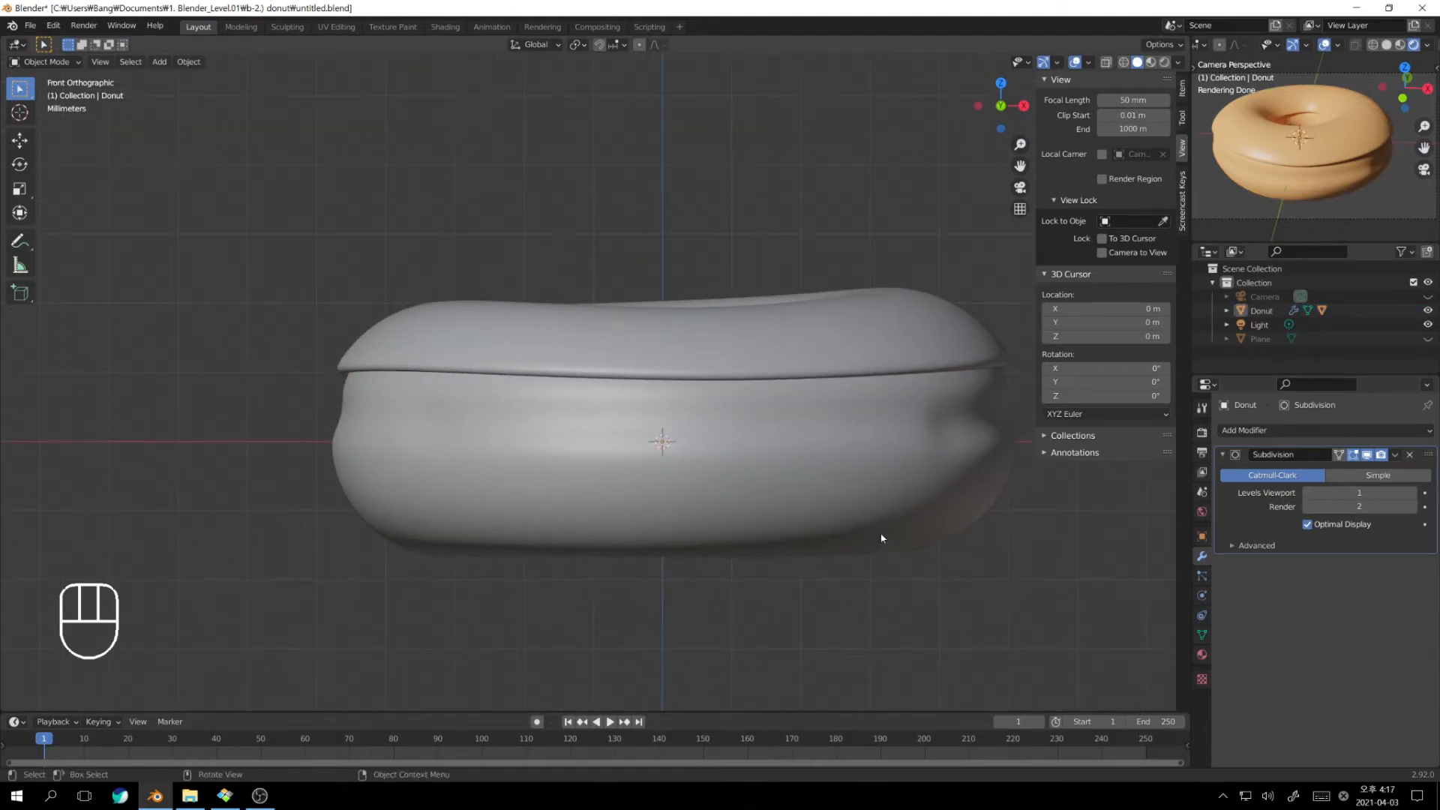
left_click(863, 350)
scroll(817, 429, "down", 3)
middle_click_drag(781, 447, 687, 481)
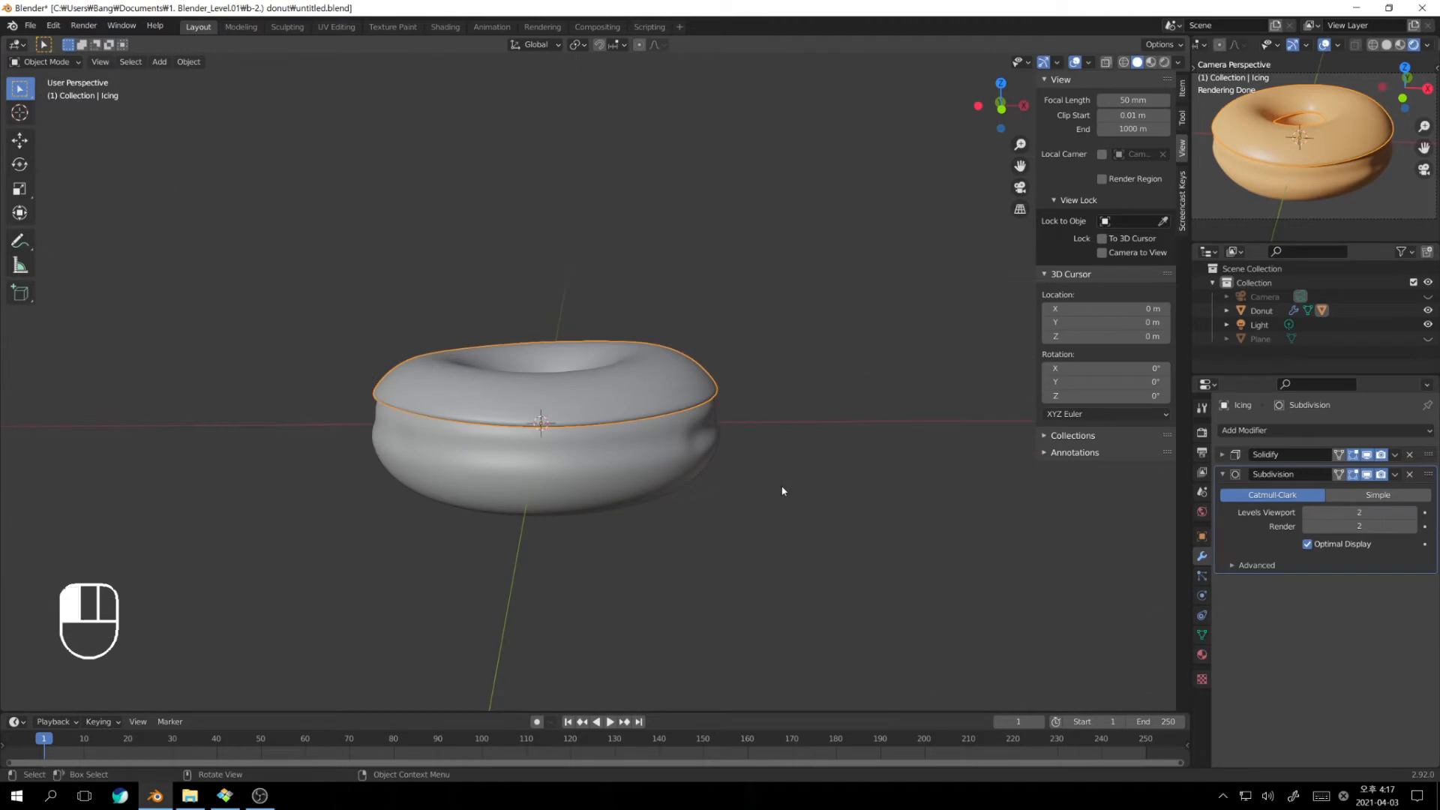
key("alt+a")
key("alt+Tab")
middle_click_drag(664, 469, 668, 498)
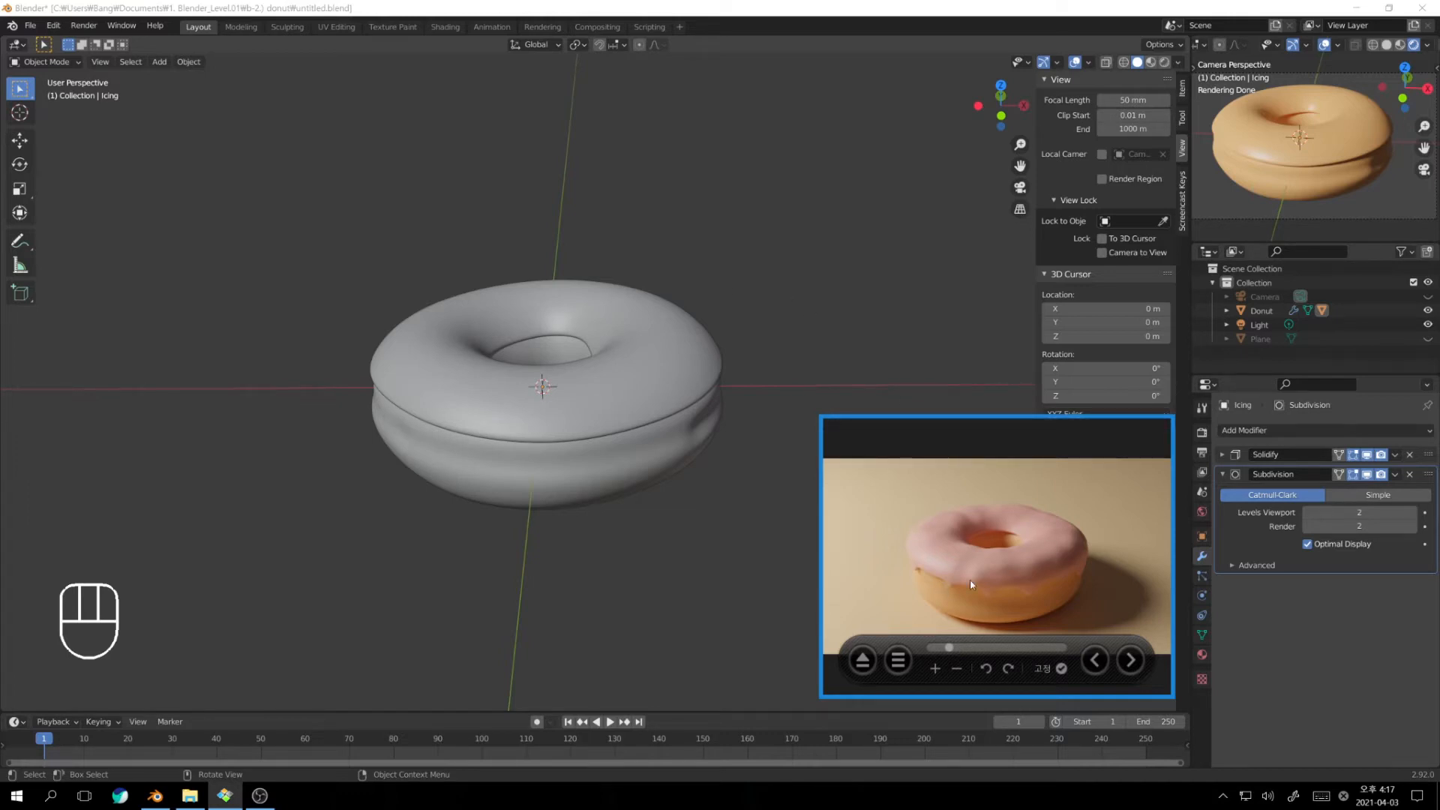
left_click(813, 289)
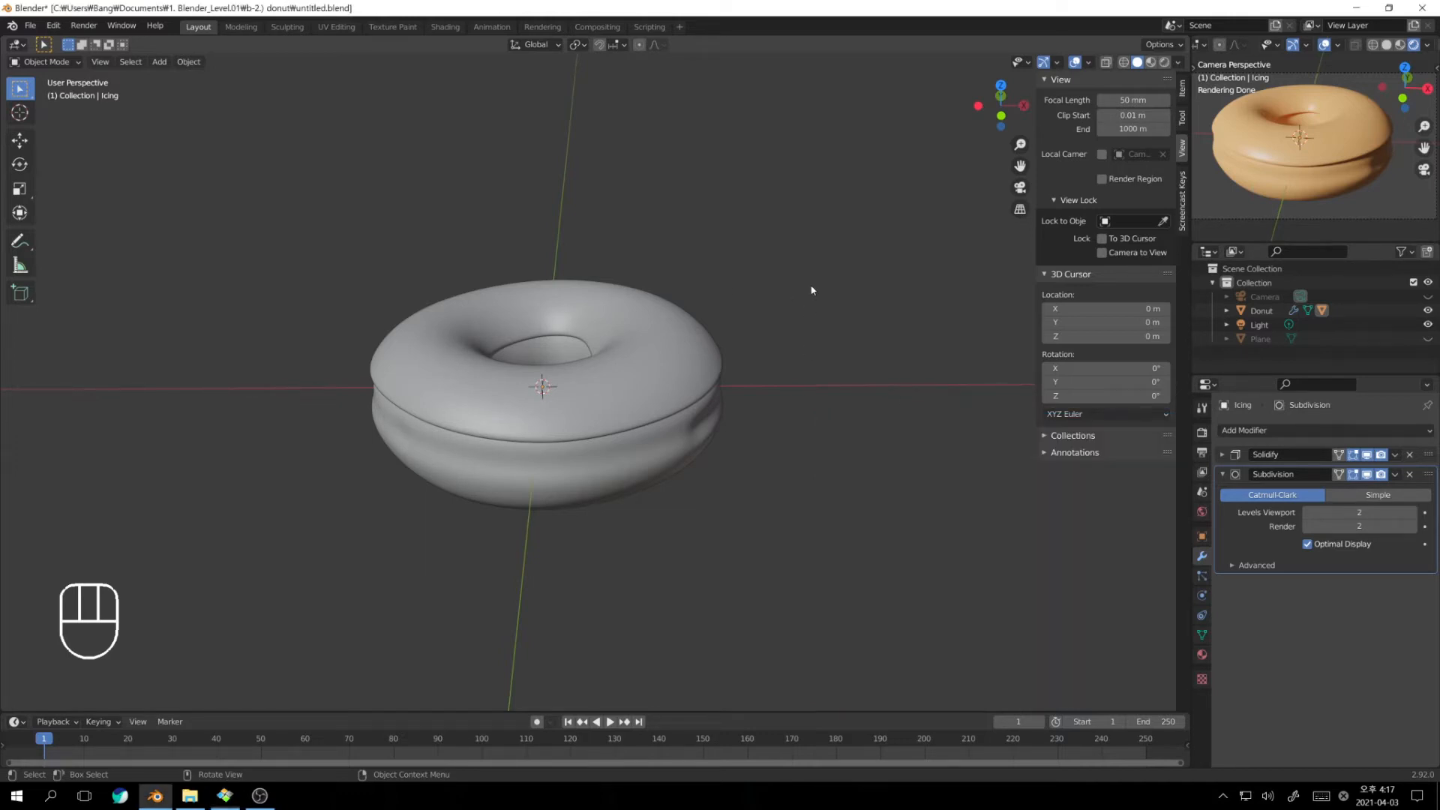
Compare the editable meshes of the Icing and the Donut by switching each between Object Mode and Edit Mode
left_click(690, 351)
left_click(817, 381)
key("Tab")
key("Tab")
key("Tab")
key("Tab")
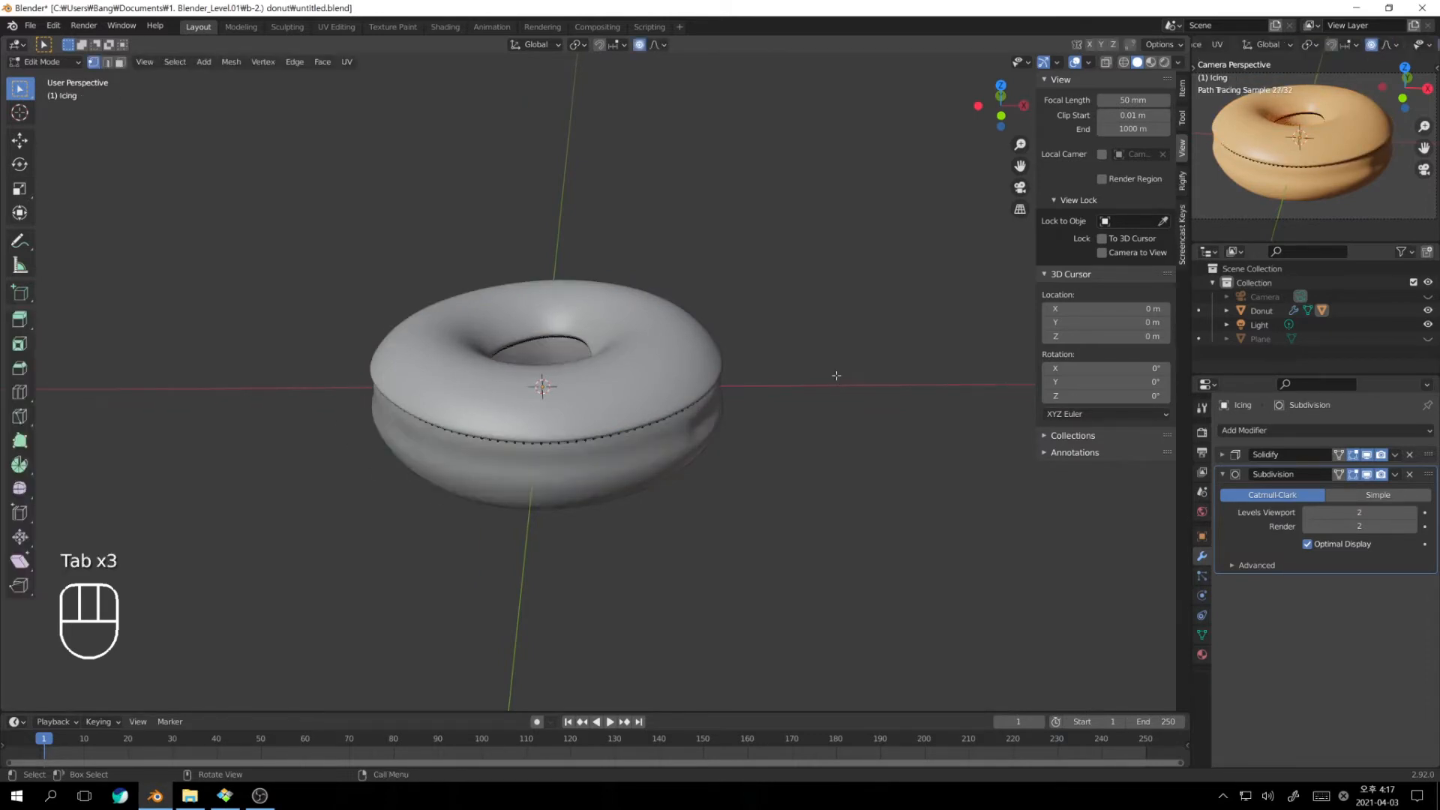
key("Tab")
key("Tab")
left_click(671, 472)
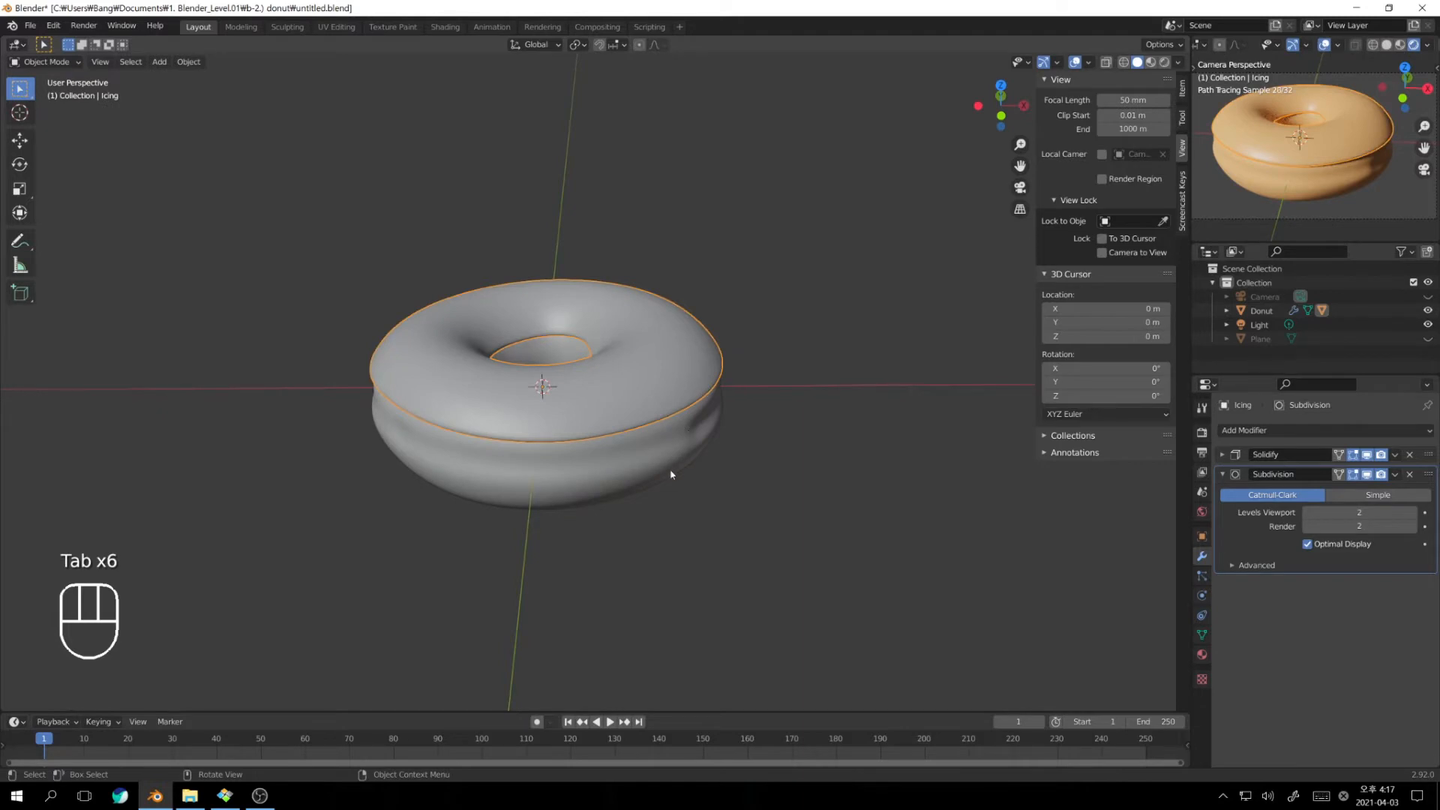
key("Tab")
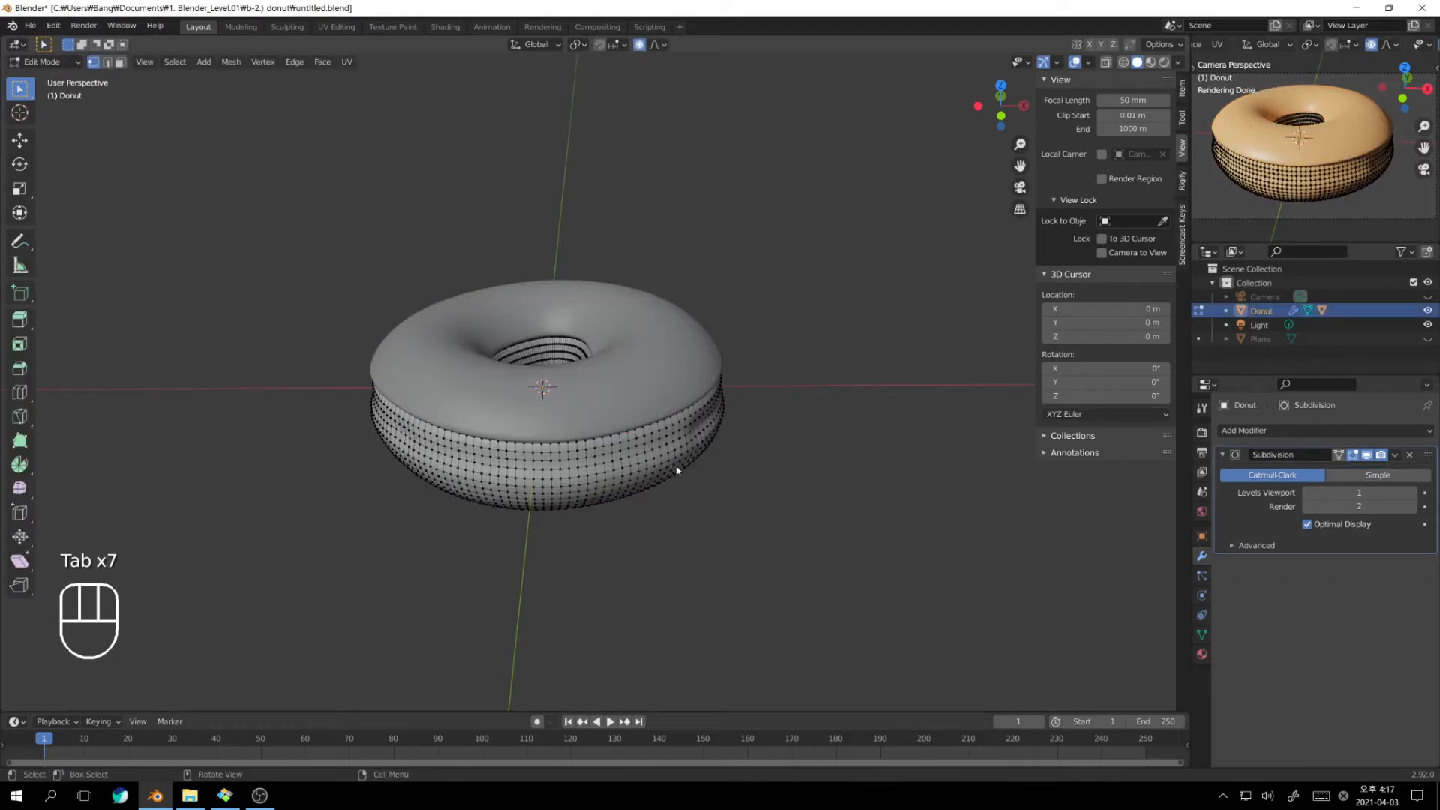
key("Tab")
Examine the Icing's mesh in Edit Mode against its surface in Object Mode from several angles
left_click(649, 391)
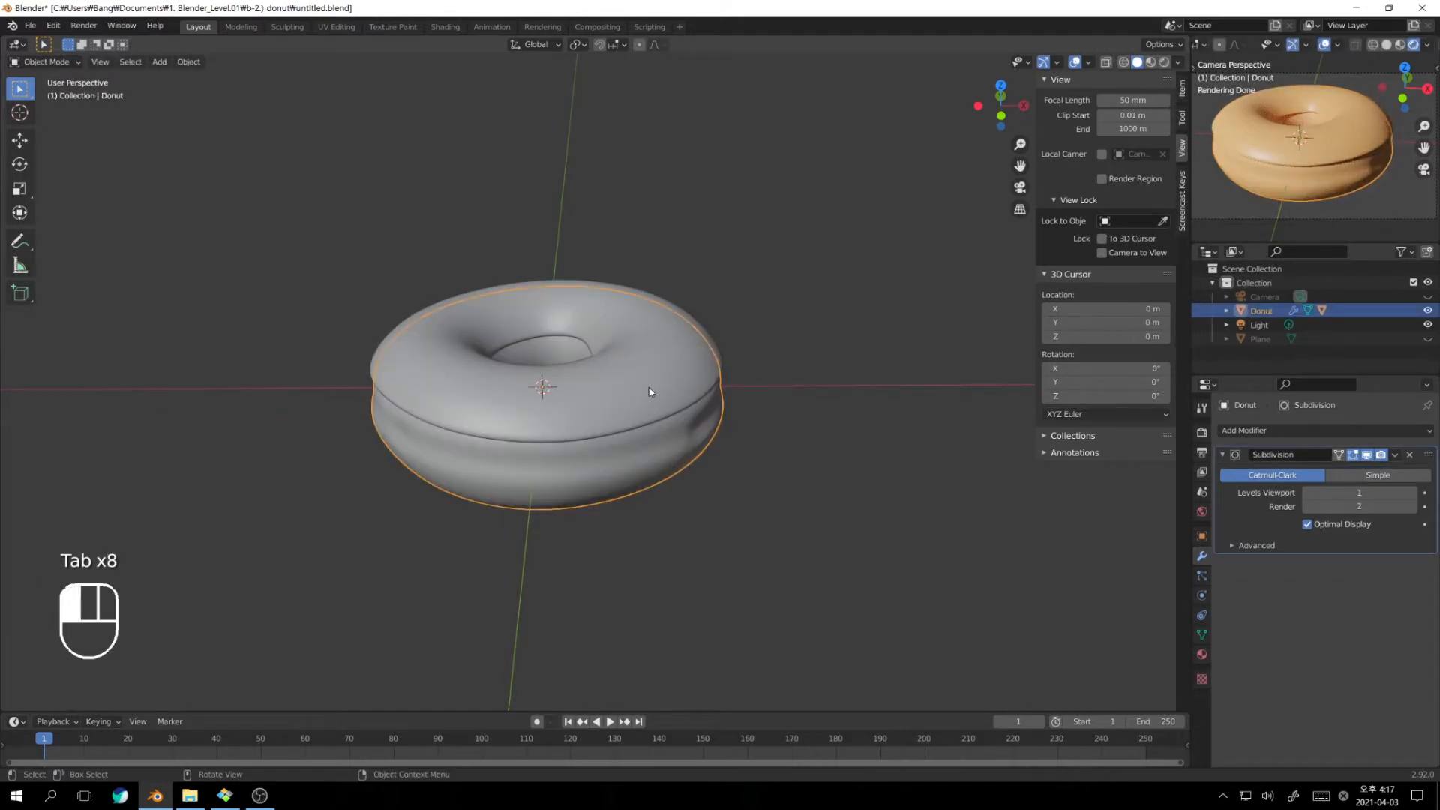
middle_click_drag(649, 391, 745, 416, "shift")
key("Tab")
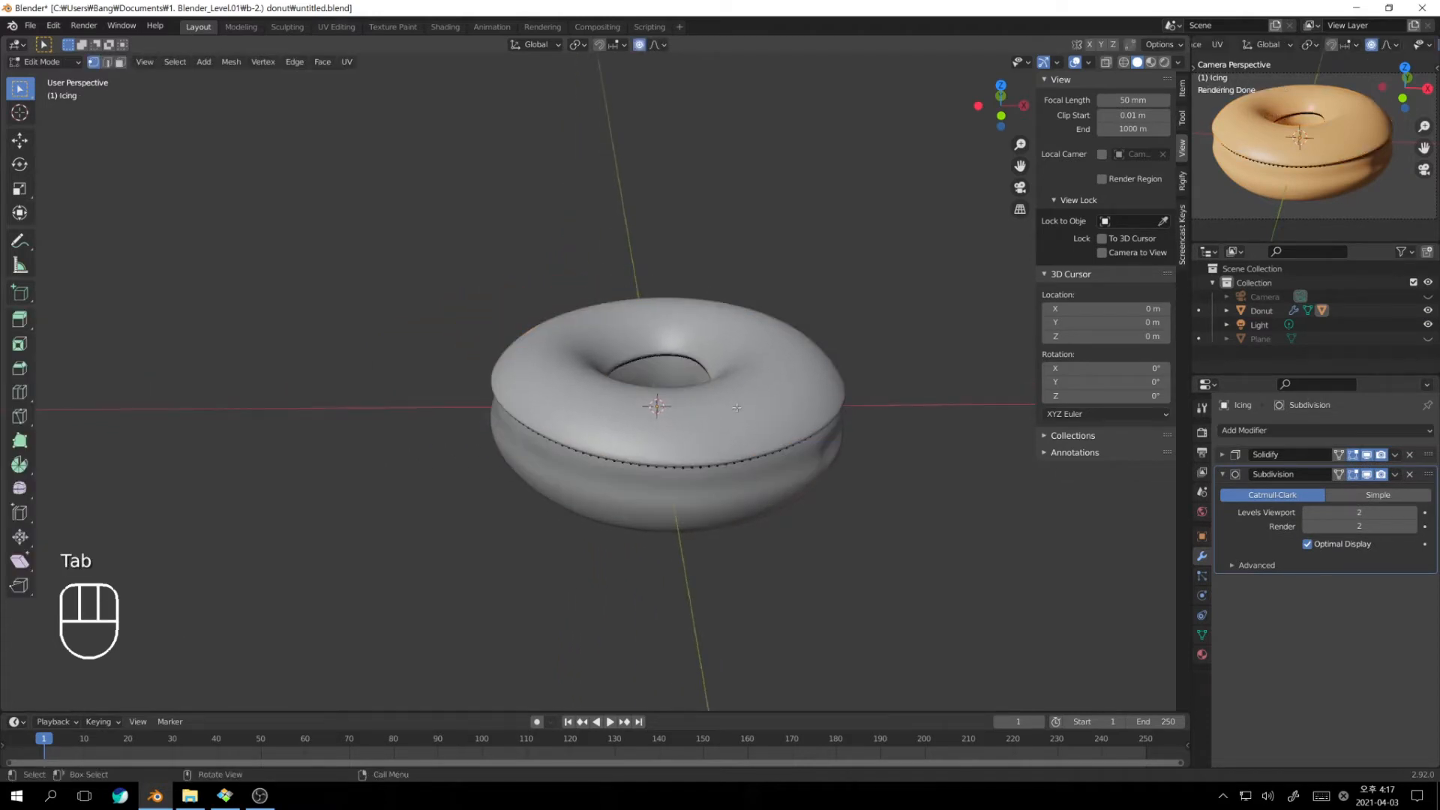
middle_click_drag(737, 408, 682, 398)
scroll(756, 408, "up", 2)
key("Tab")
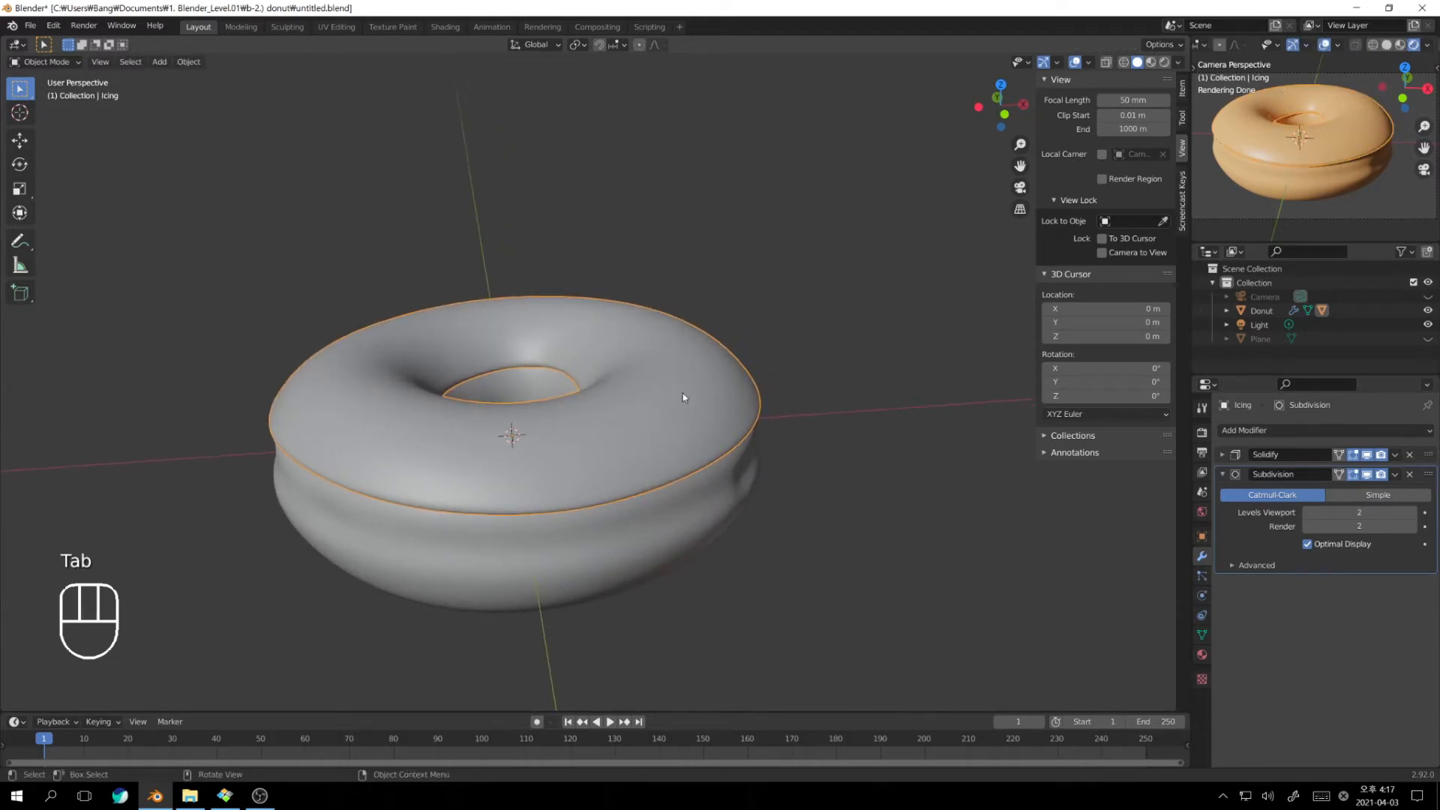
key("Tab")
key("Tab")
key("Tab")
key("Tab")
key("Tab")
key("Tab")
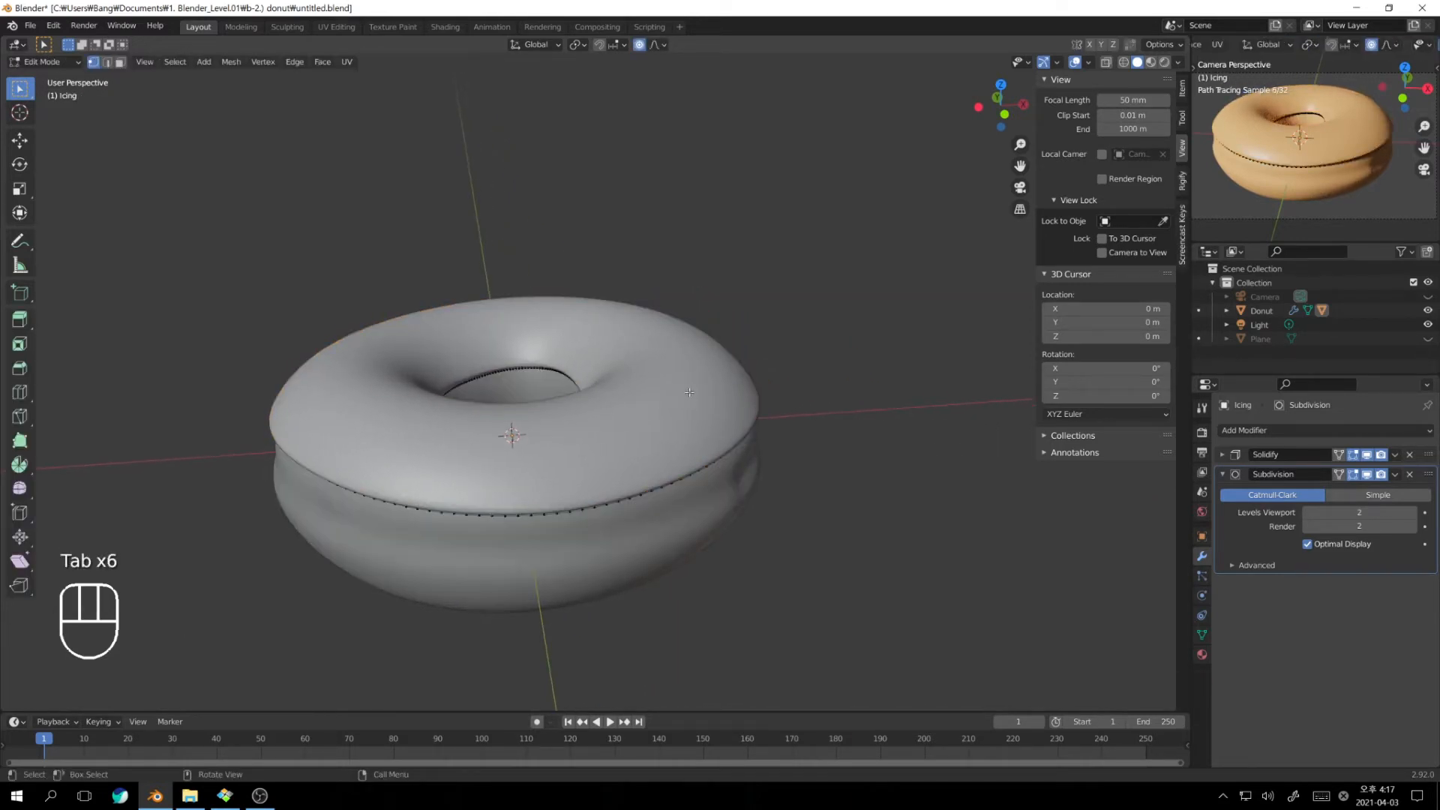
middle_click_drag(690, 396, 752, 401)
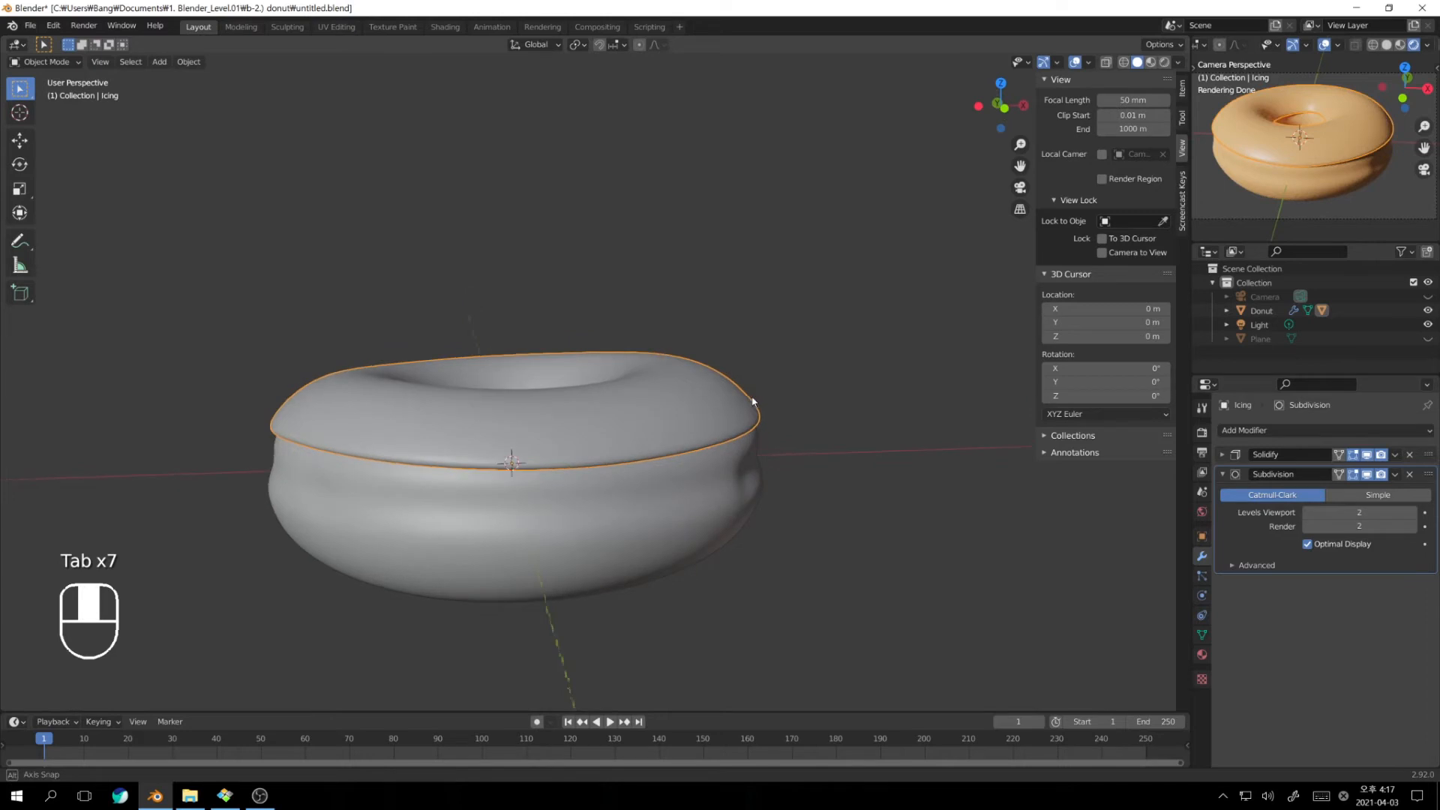
Collapse the Icing's Subdivision settings, and repeatedly exclude the Collection from the view layer and include it again
left_click(1222, 474)
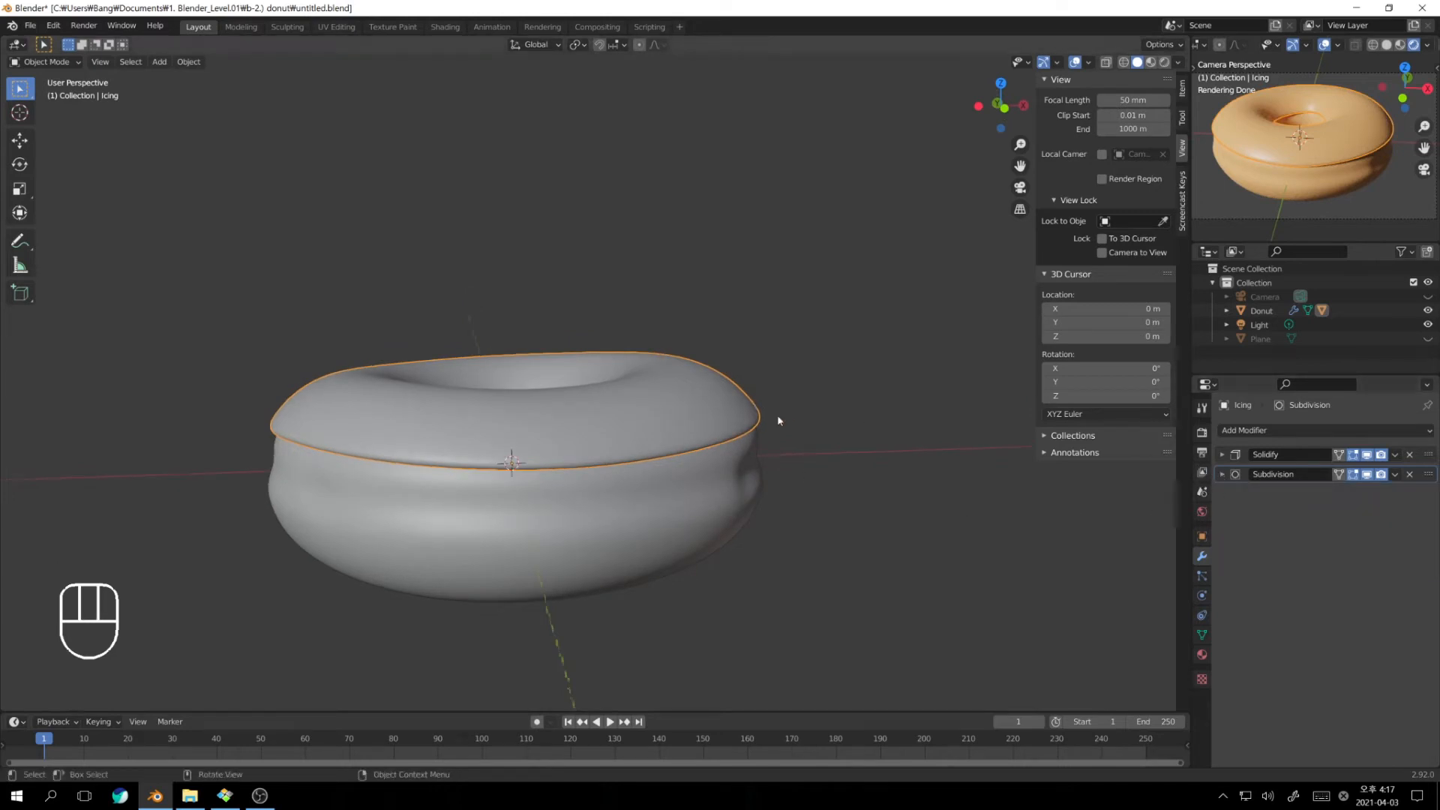
left_click(1413, 282)
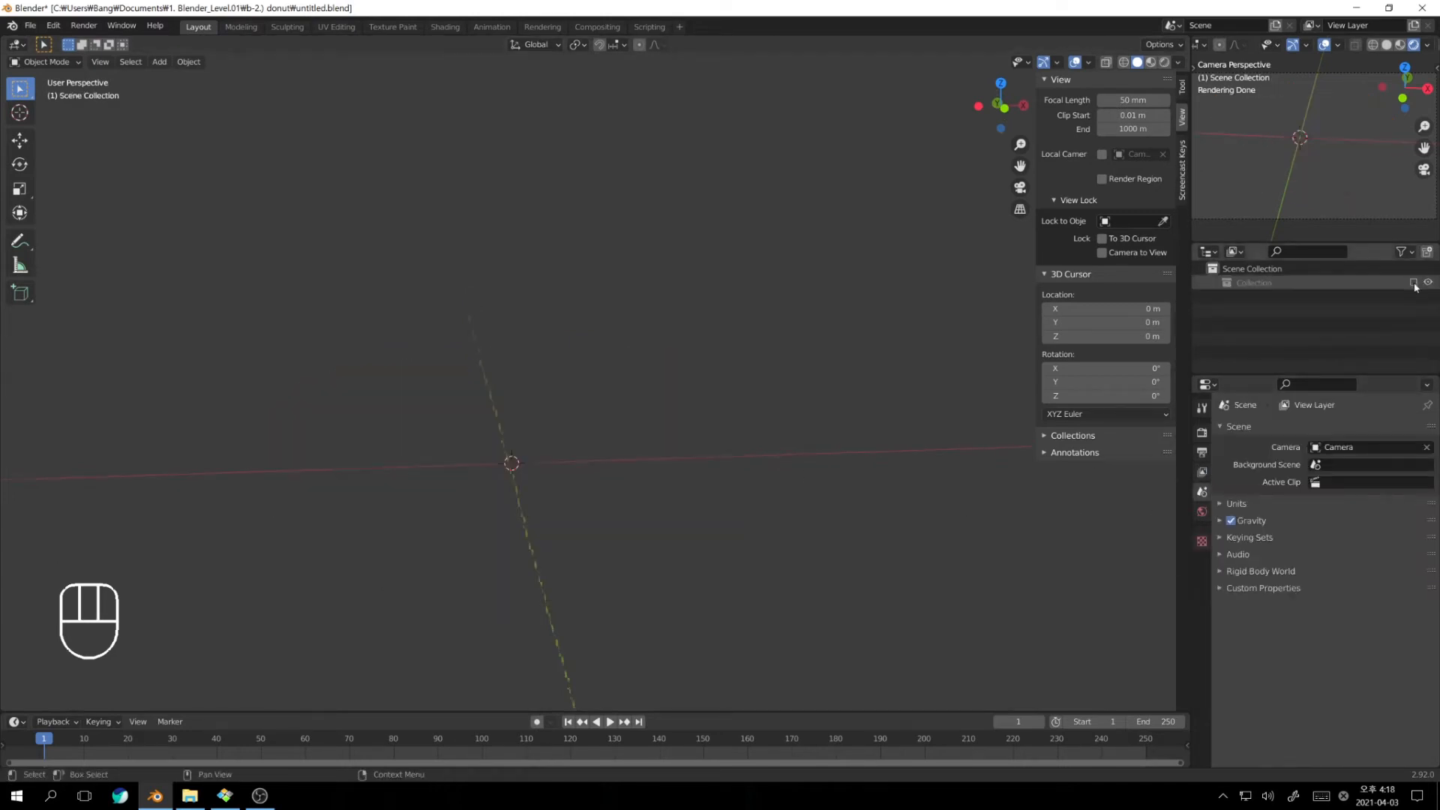
left_click(1413, 283)
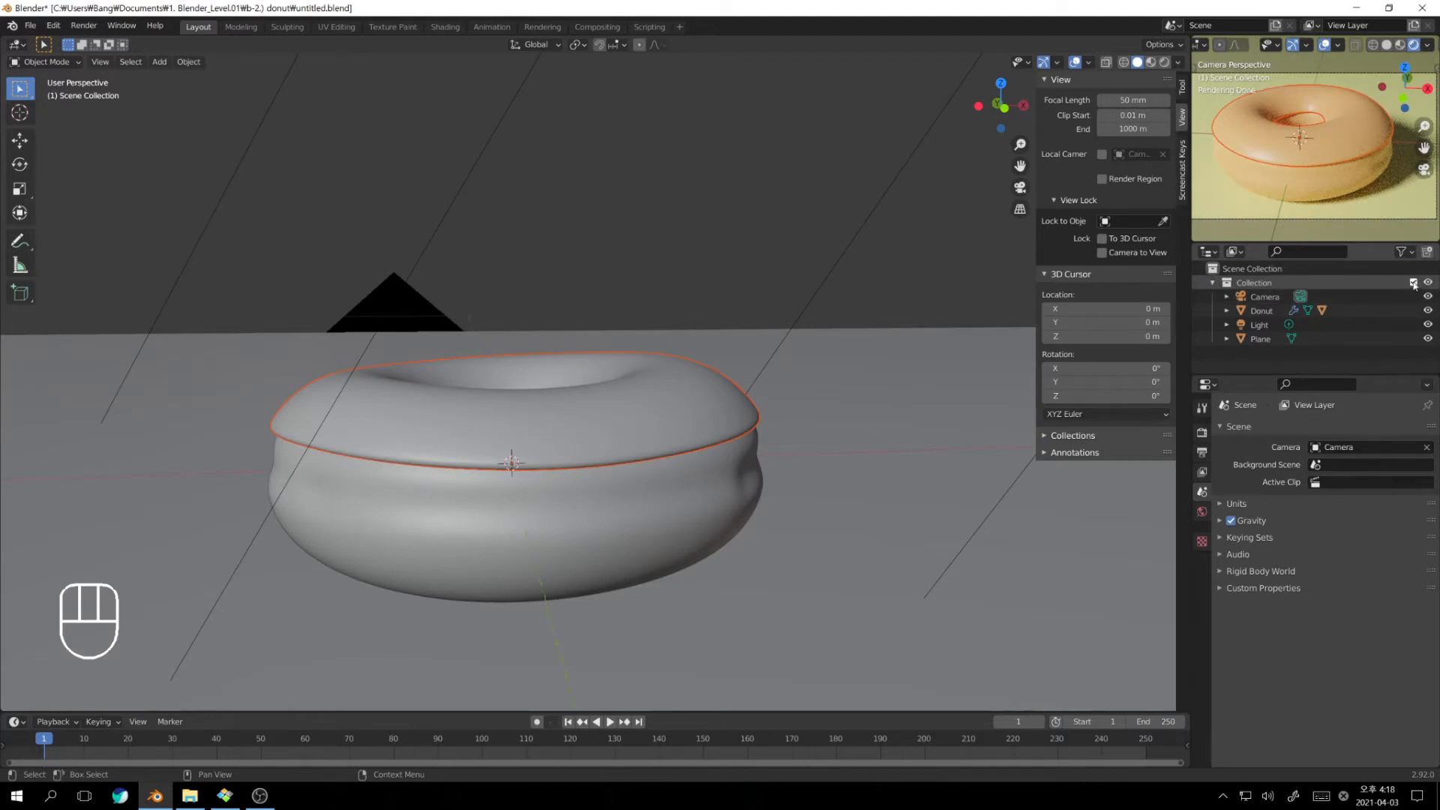
left_click(1414, 283)
left_click(1414, 283)
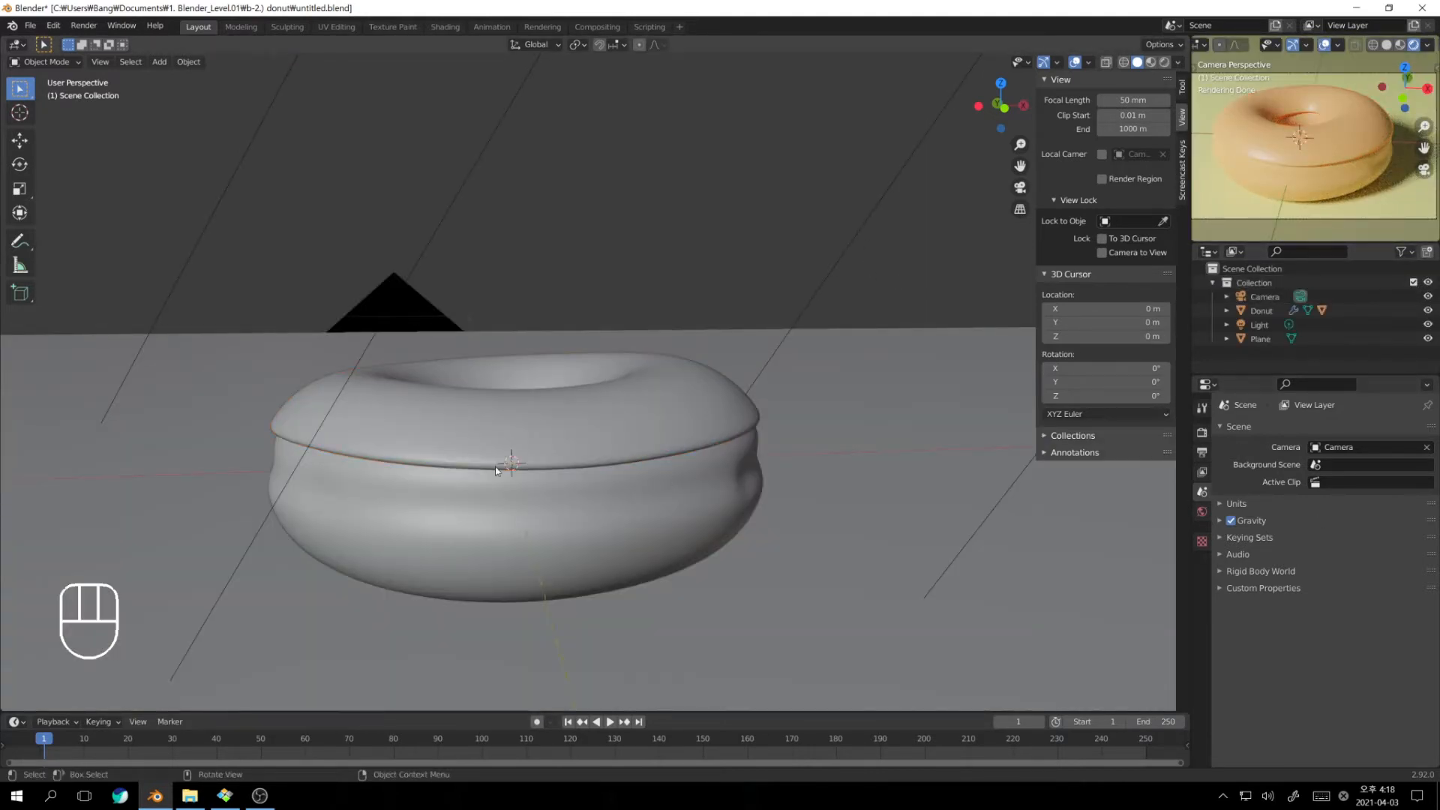
Turn off the Edit Mode display of the Icing's Solidify modifier and inspect its exposed mesh in Edit Mode
left_click(677, 421)
left_click(1355, 457)
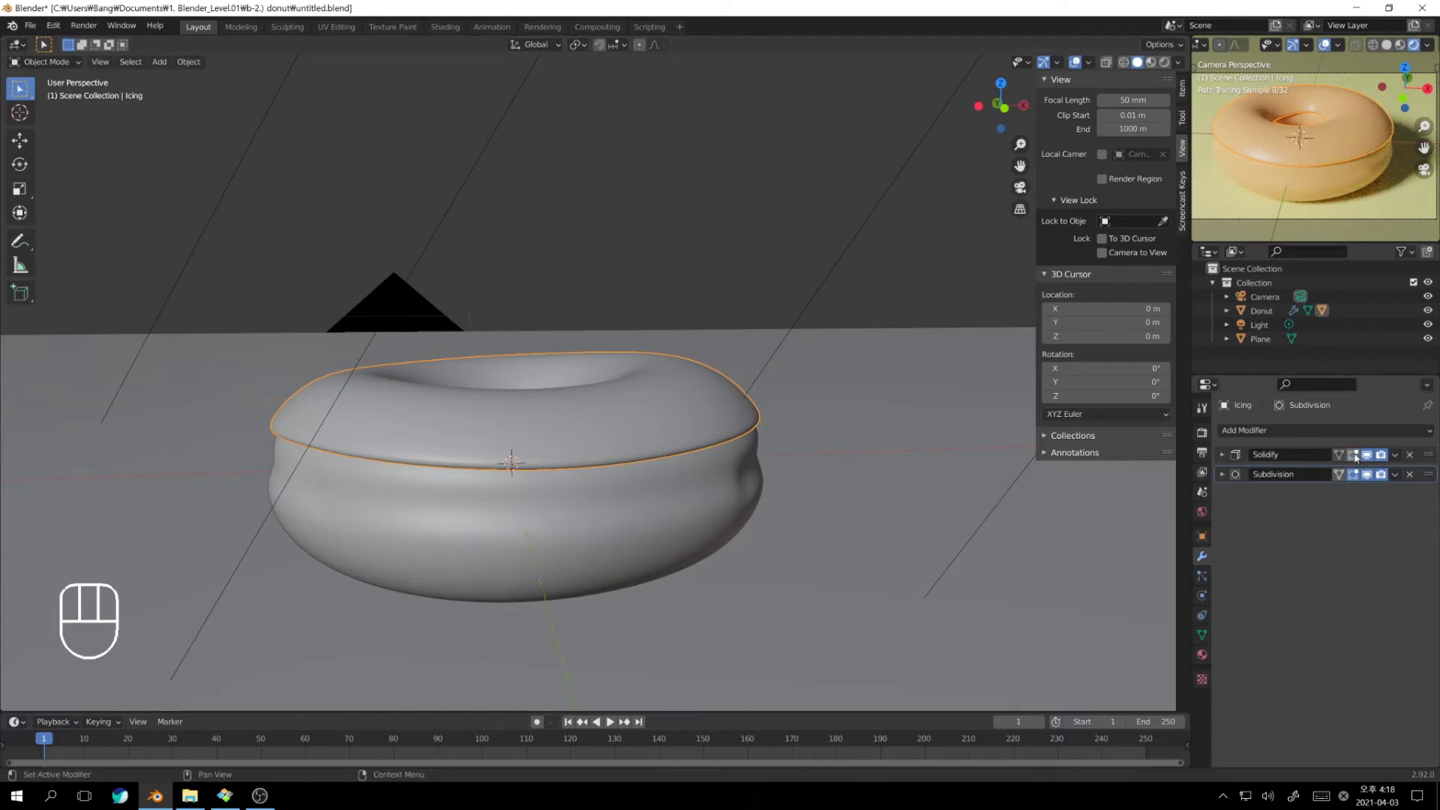
key("Tab")
middle_click_drag(677, 442, 567, 463)
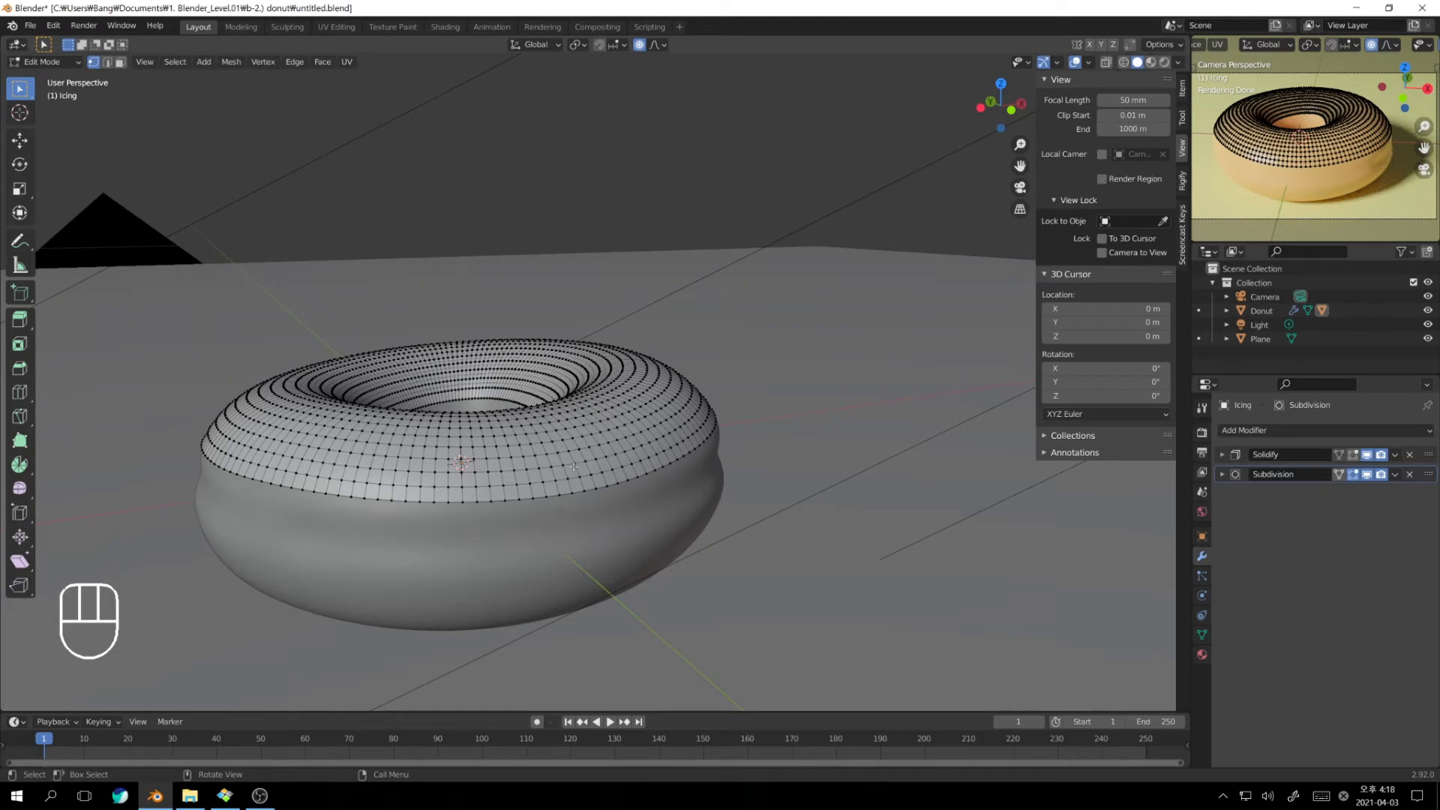
middle_click_drag(569, 463, 752, 459, "shift")
Toggle Solidify's Edit Mode, Realtime and On Cage display options to compare their effects, leaving Edit Mode display off
left_click(1353, 456)
left_click(1367, 457)
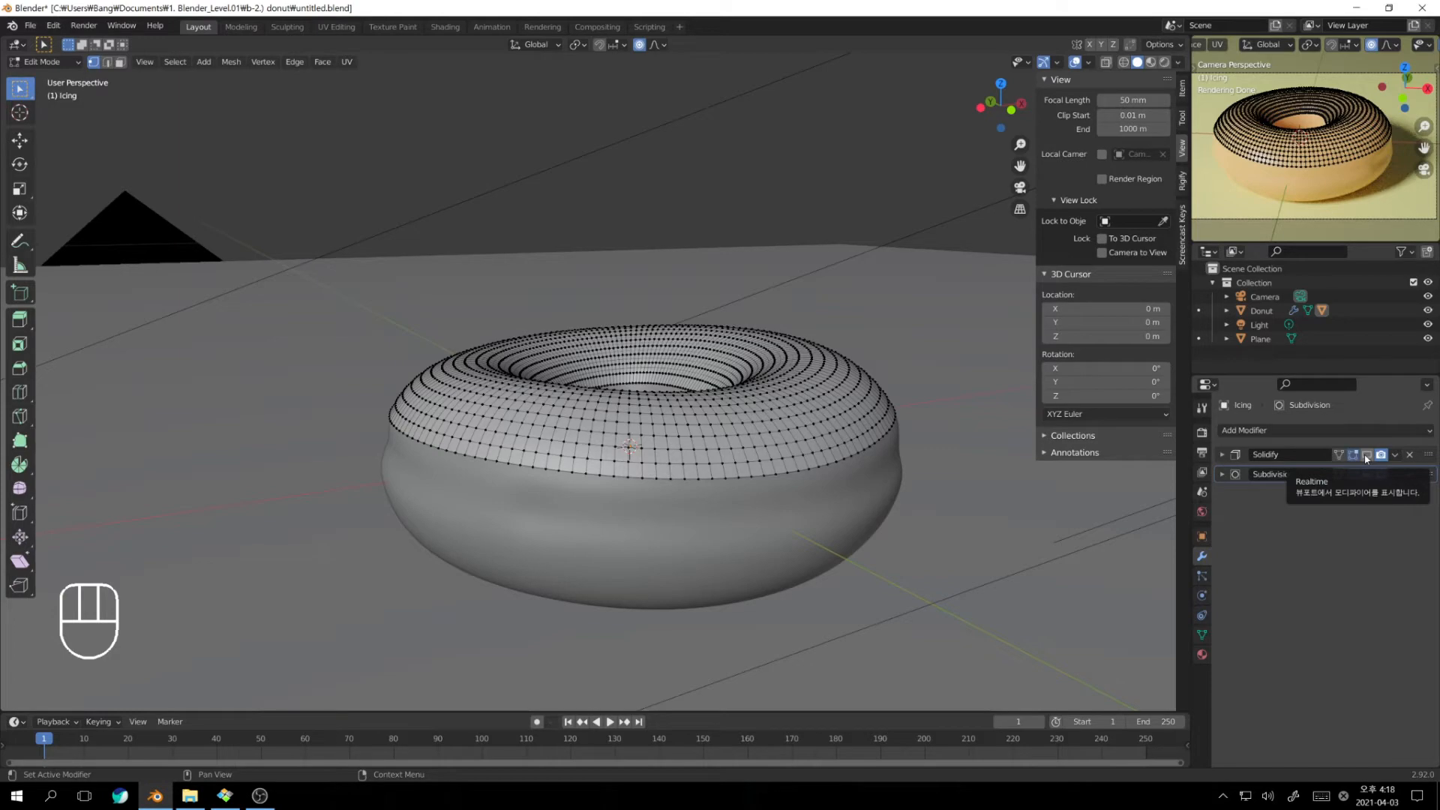
left_click(1366, 458)
left_click(1339, 457)
left_click(1340, 457)
left_click(1353, 457)
left_click(1353, 458)
left_click(1353, 457)
left_click(1353, 458)
left_click(1353, 457)
Try pulling part of the Icing's front rim down with proportional editing at size 0.017, and undo the move
middle_click_drag(704, 465, 748, 459)
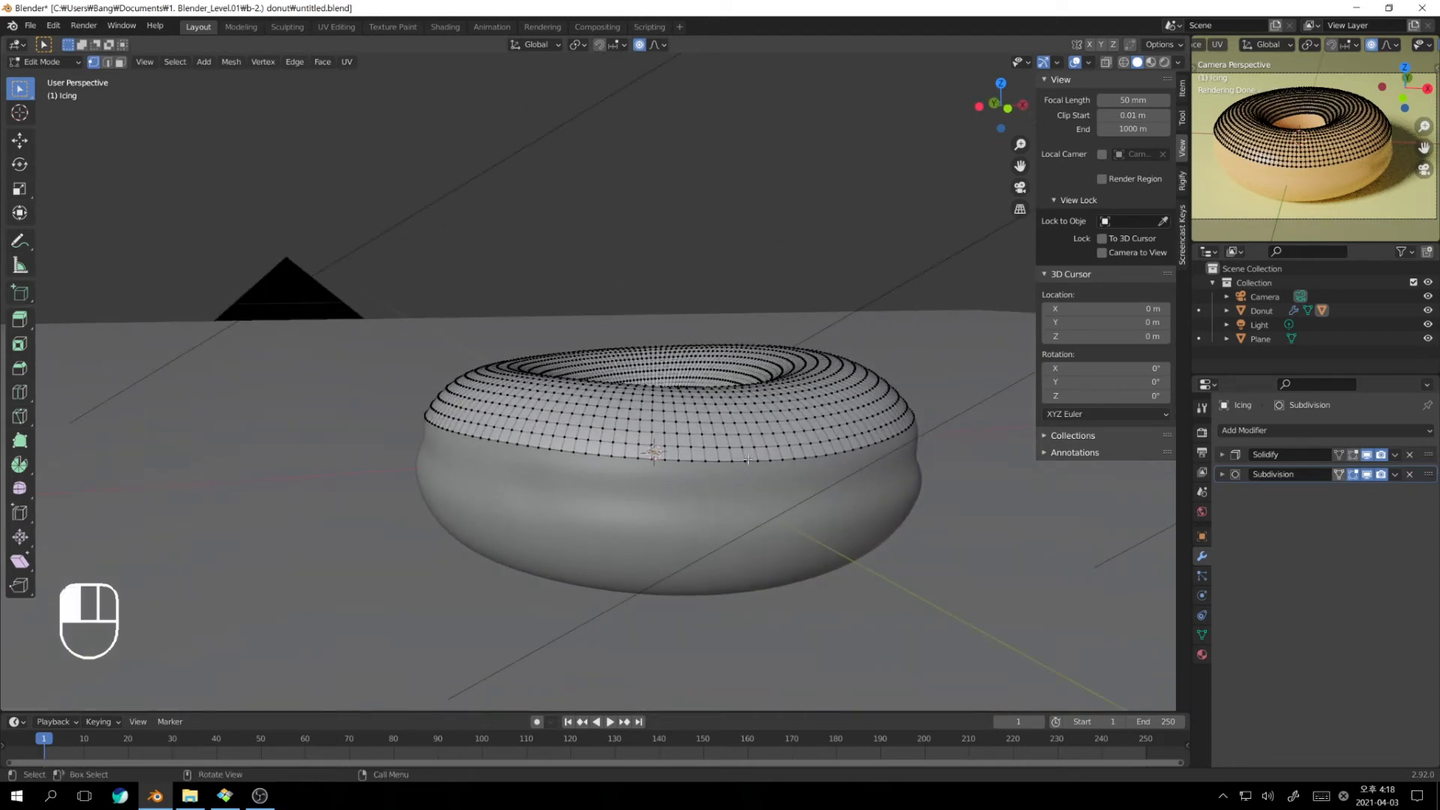
key("g")
left_click(805, 500)
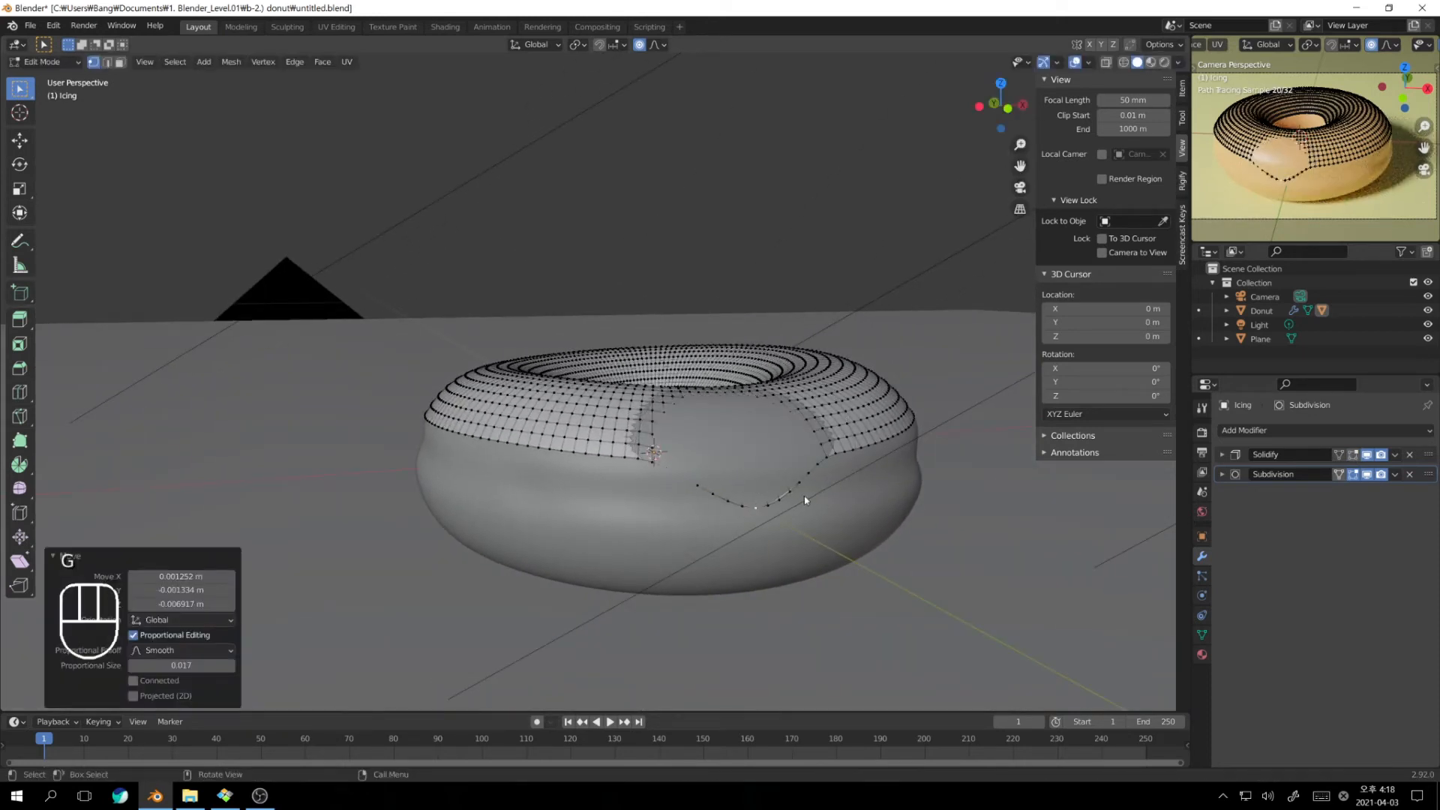
key("Tab")
mouse_move(811, 479)
middle_mouse_down()
mouse_move(921, 456)
mouse_move(798, 475)
middle_mouse_up()
key("Tab")
key("ctrl+z")
key("ctrl+z")
key("Tab")
key("Tab")
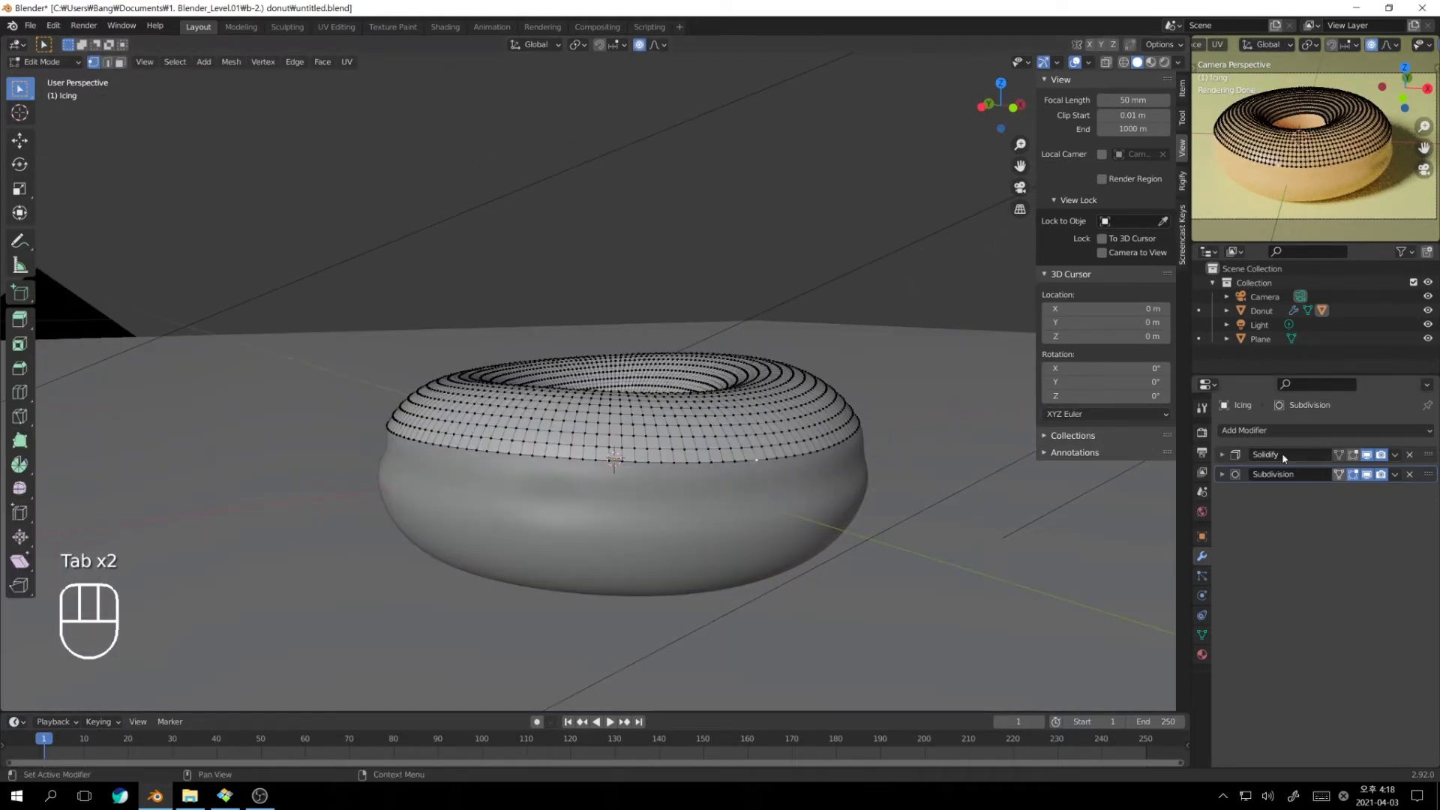
Check the Icing from the front and turn off Solidify's Edit Mode display to expose all its vertices
key("KP_1")
middle_click_drag(877, 419, 813, 396, "shift")
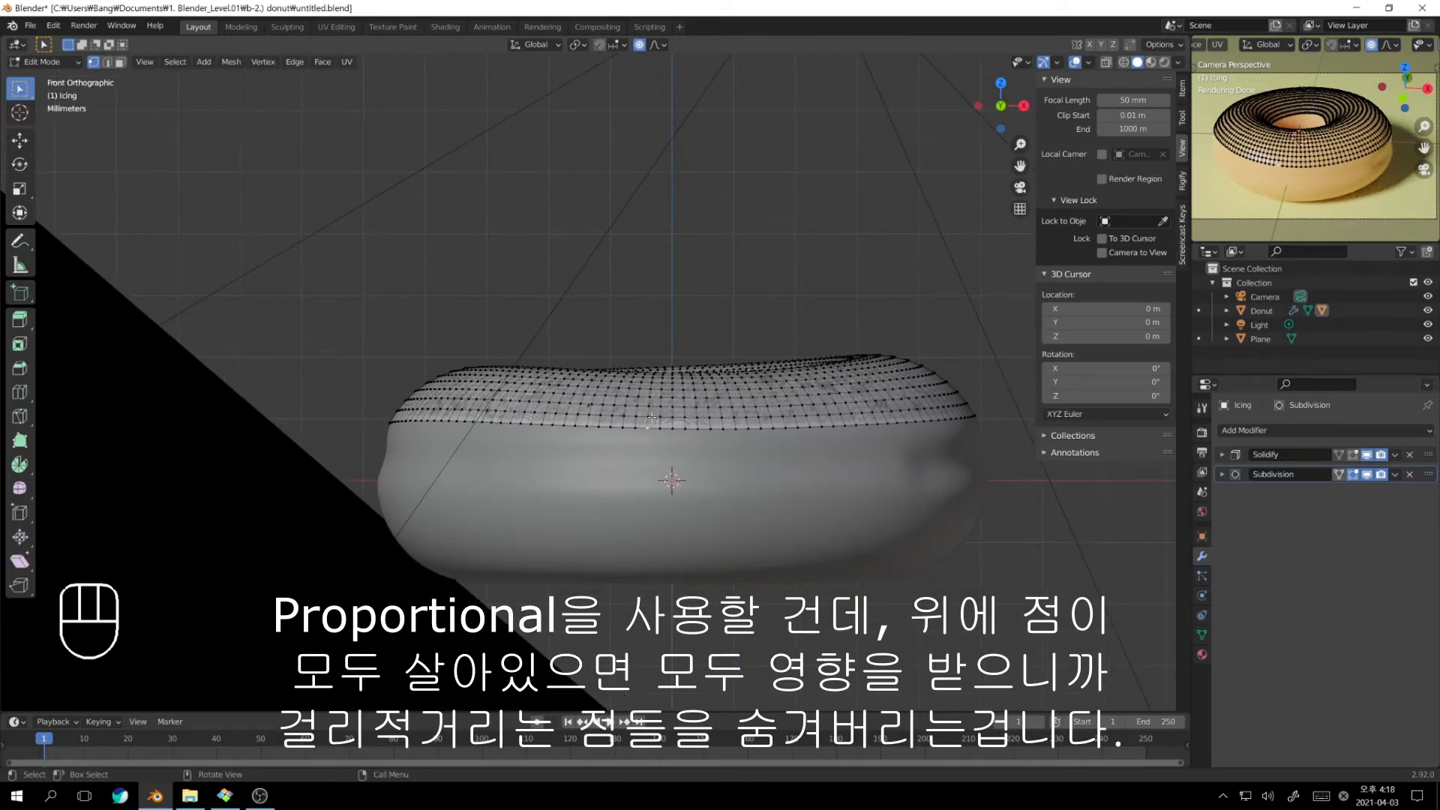
middle_click_drag(667, 428, 643, 427)
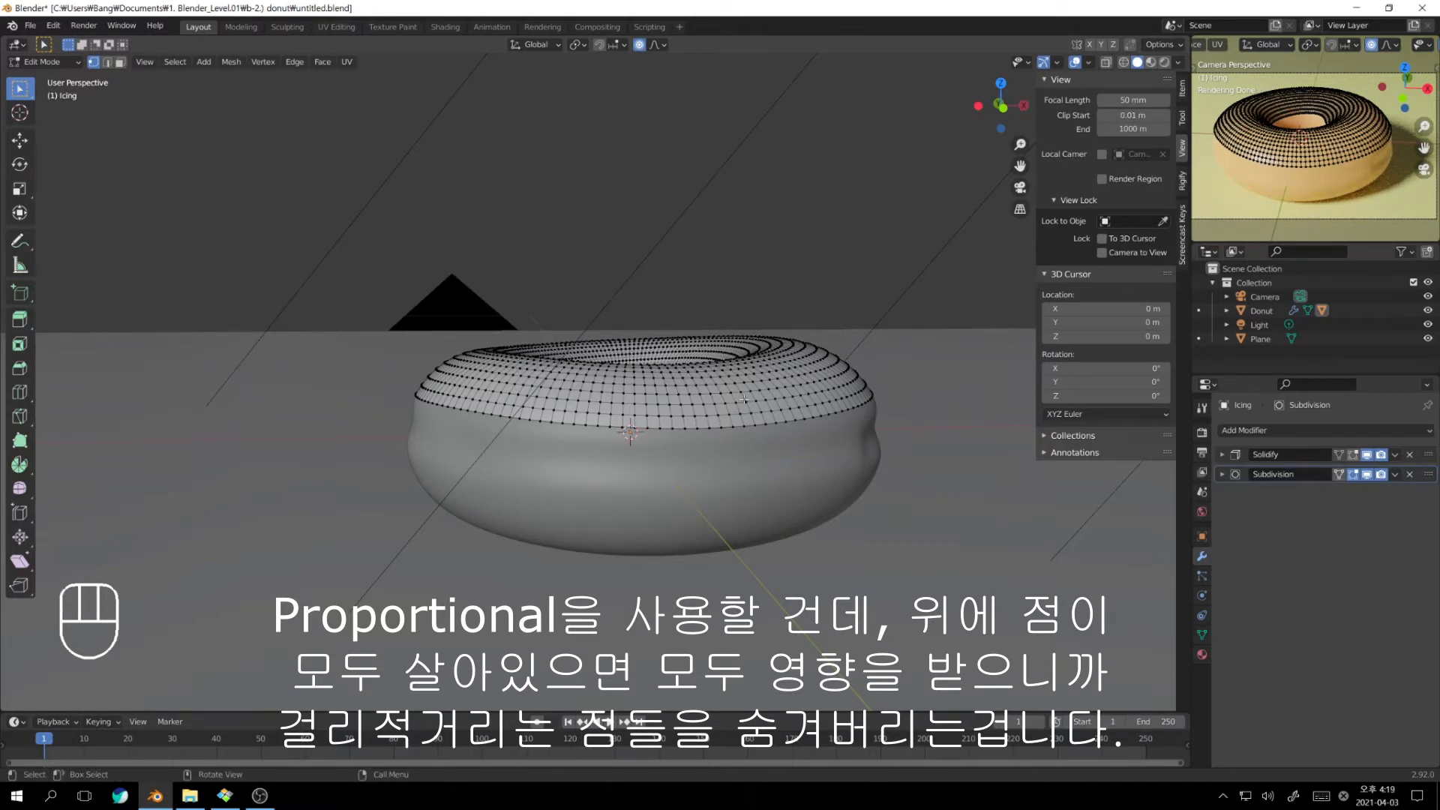
key("KP_1")
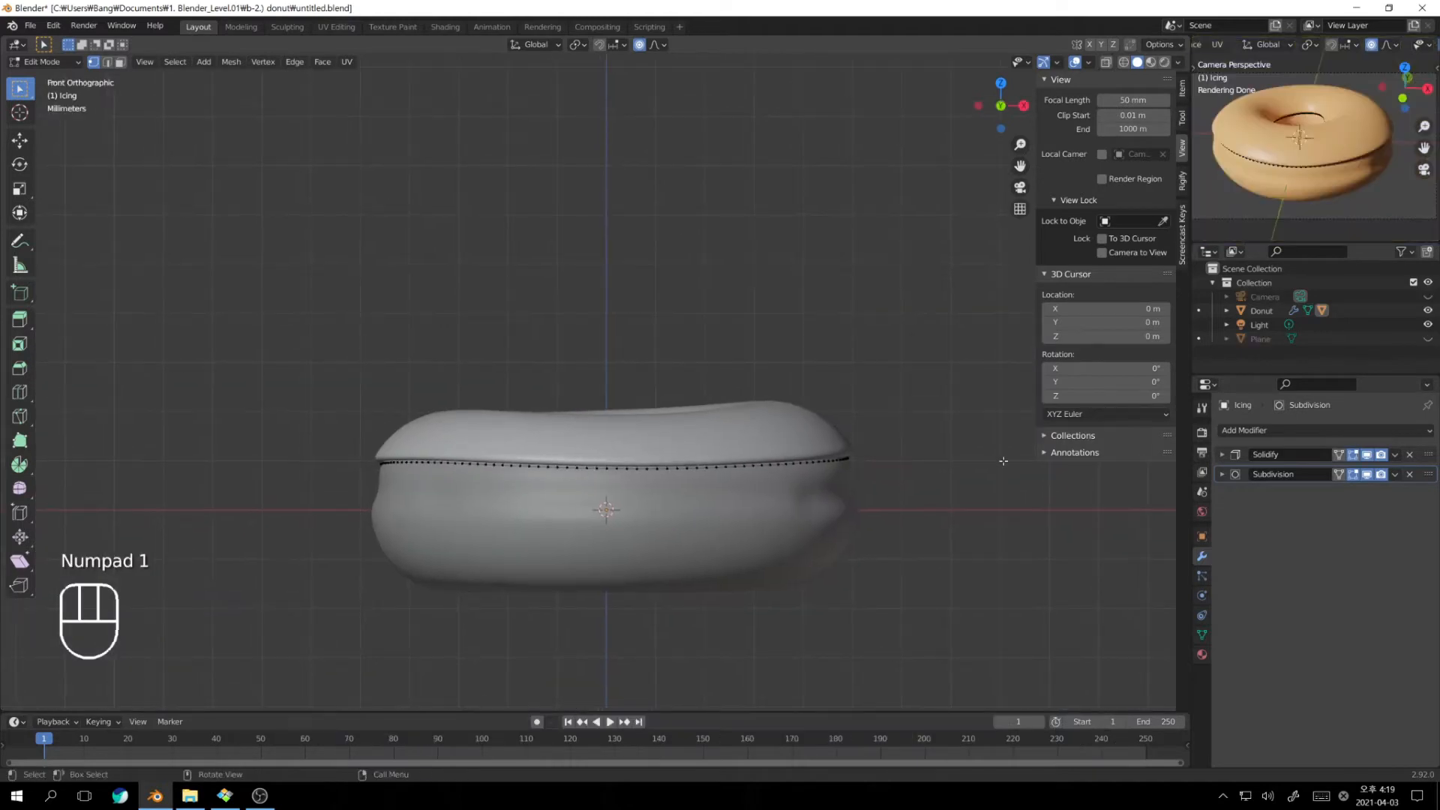
left_click(1355, 455)
middle_click_drag(687, 460, 616, 386)
scroll(703, 499, "up", 2)
Select the edge loop along the Icing's outer rim
left_click(729, 449)
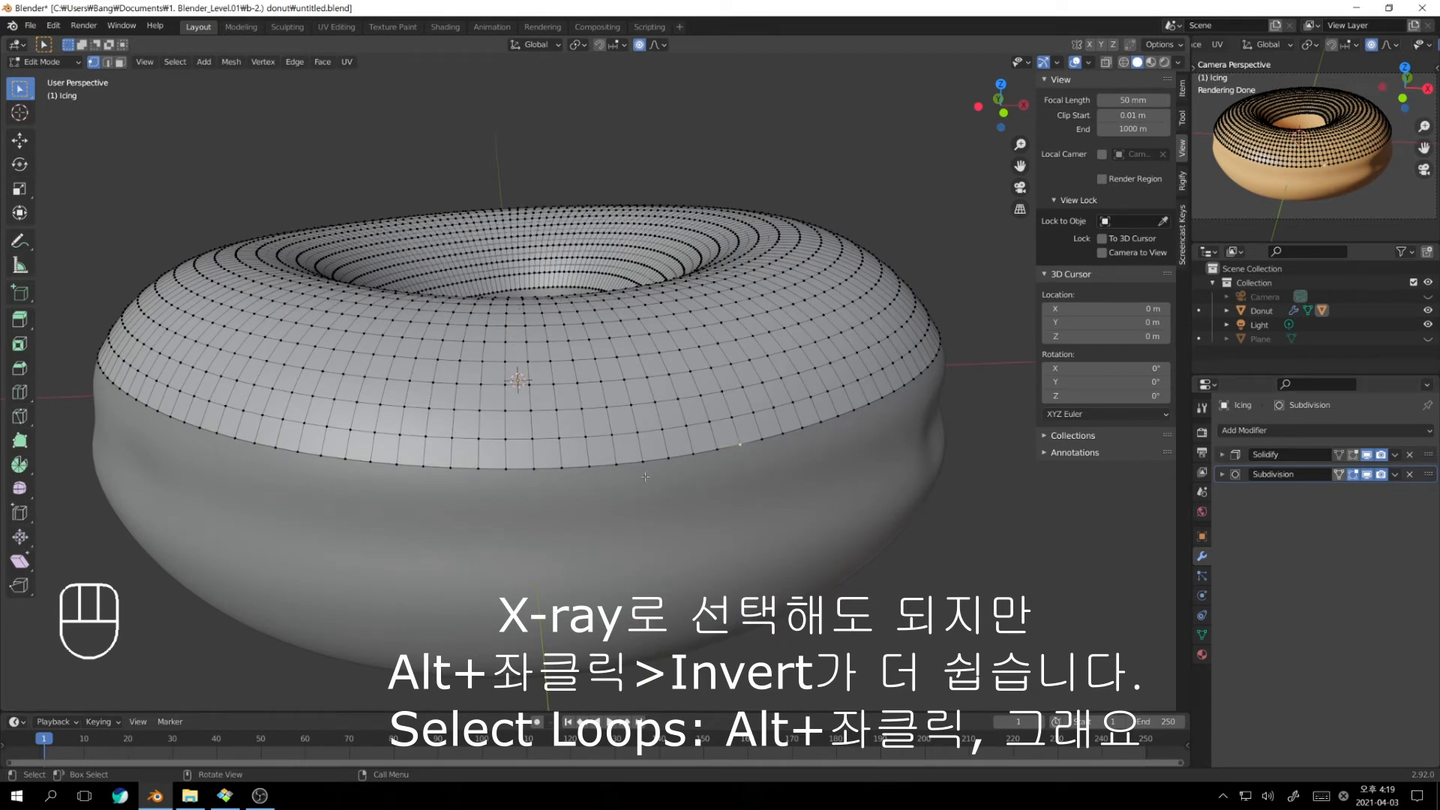
left_click(732, 447, "alt")
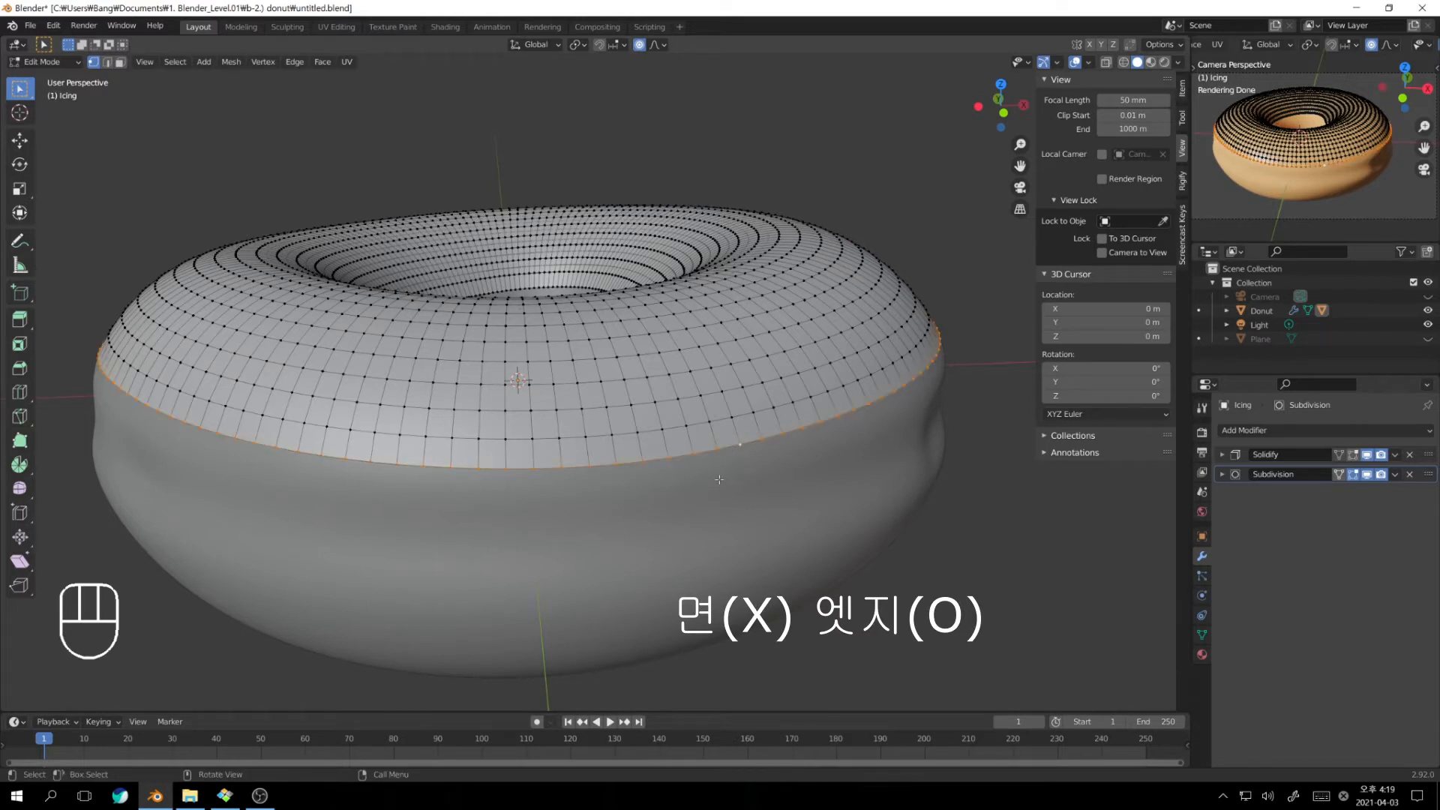
left_click(727, 446, "alt")
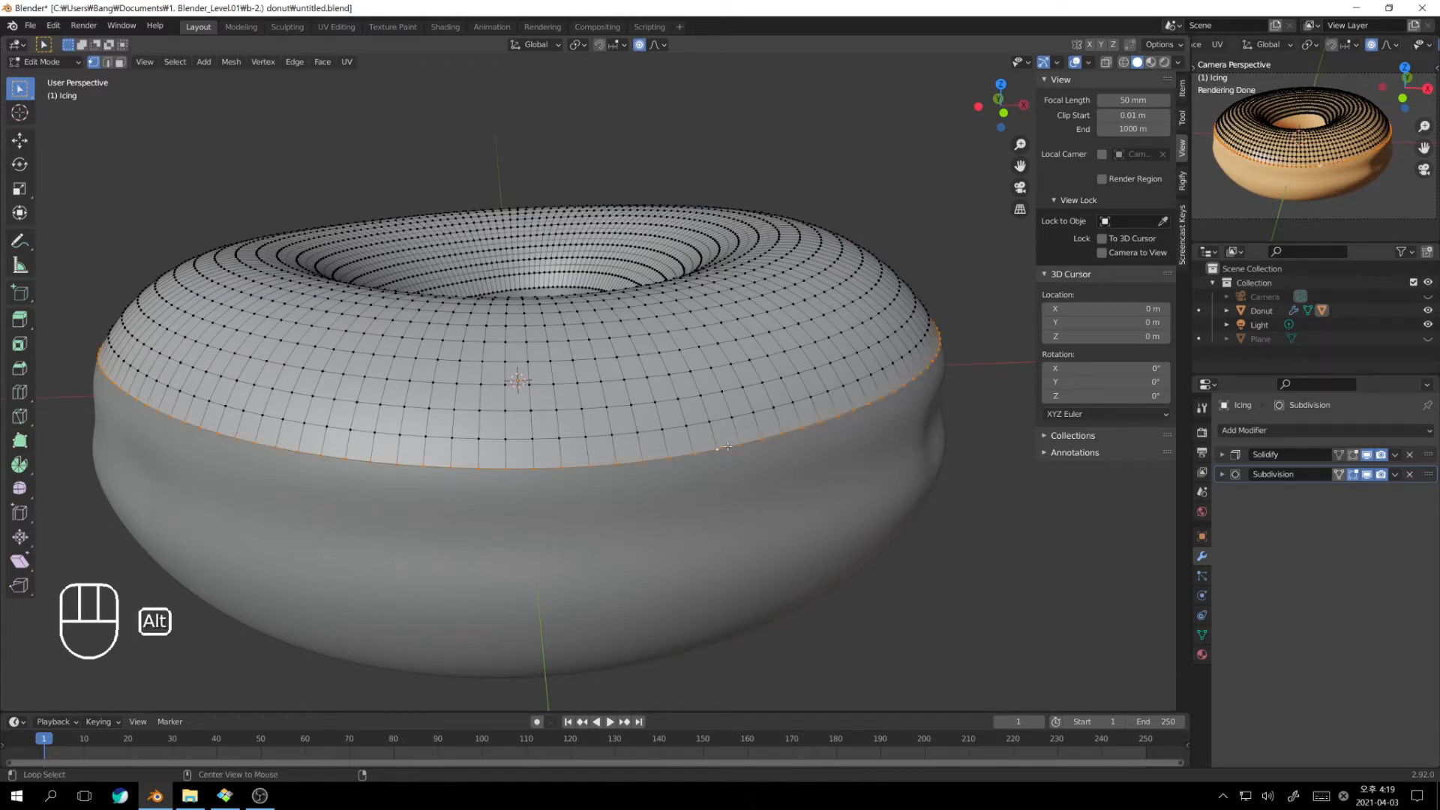
left_click(727, 446, "alt")
Try edge loop selection on a ring above the rim and on loops running across the Icing
left_click(711, 395, "alt")
left_click(710, 394, "alt")
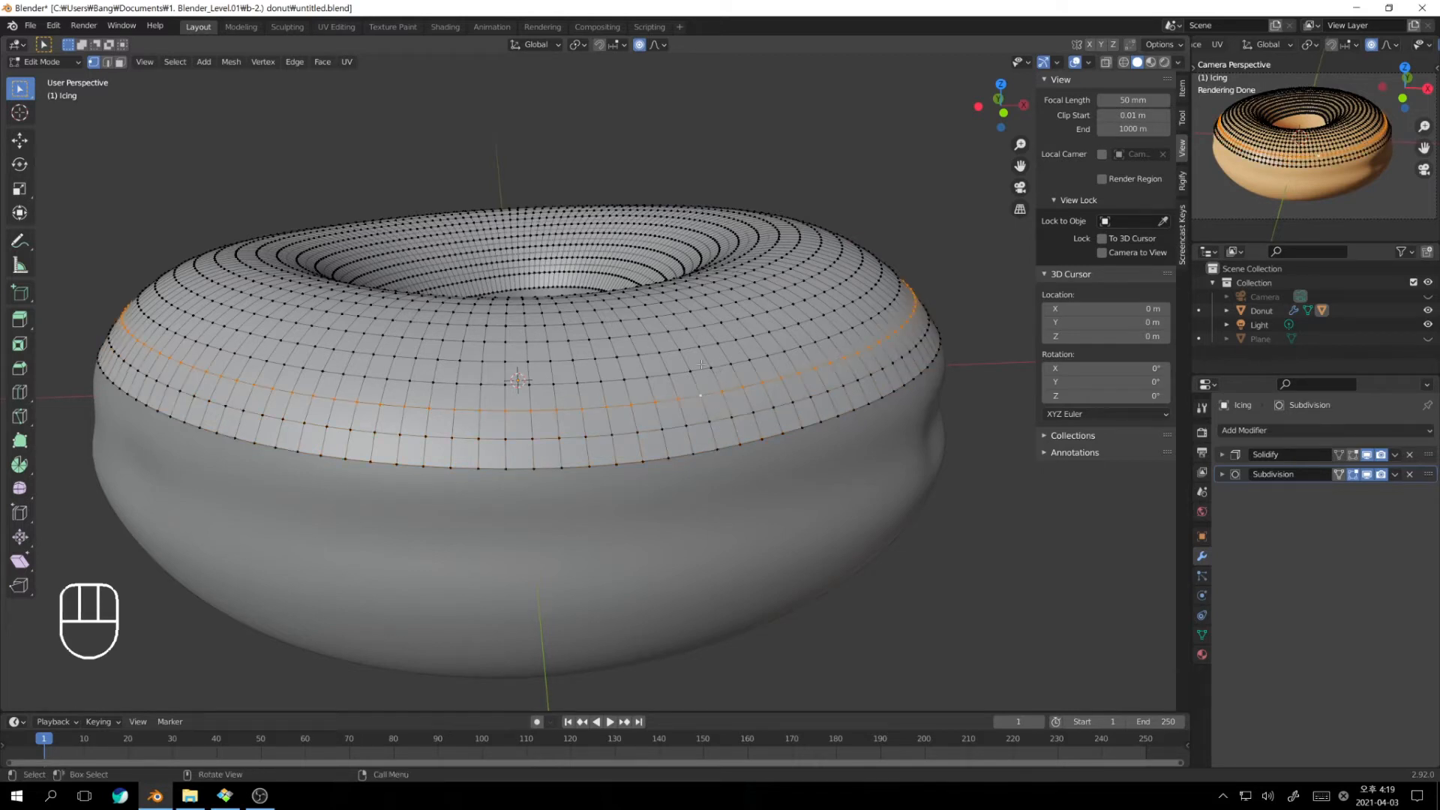
left_click(761, 456, "alt")
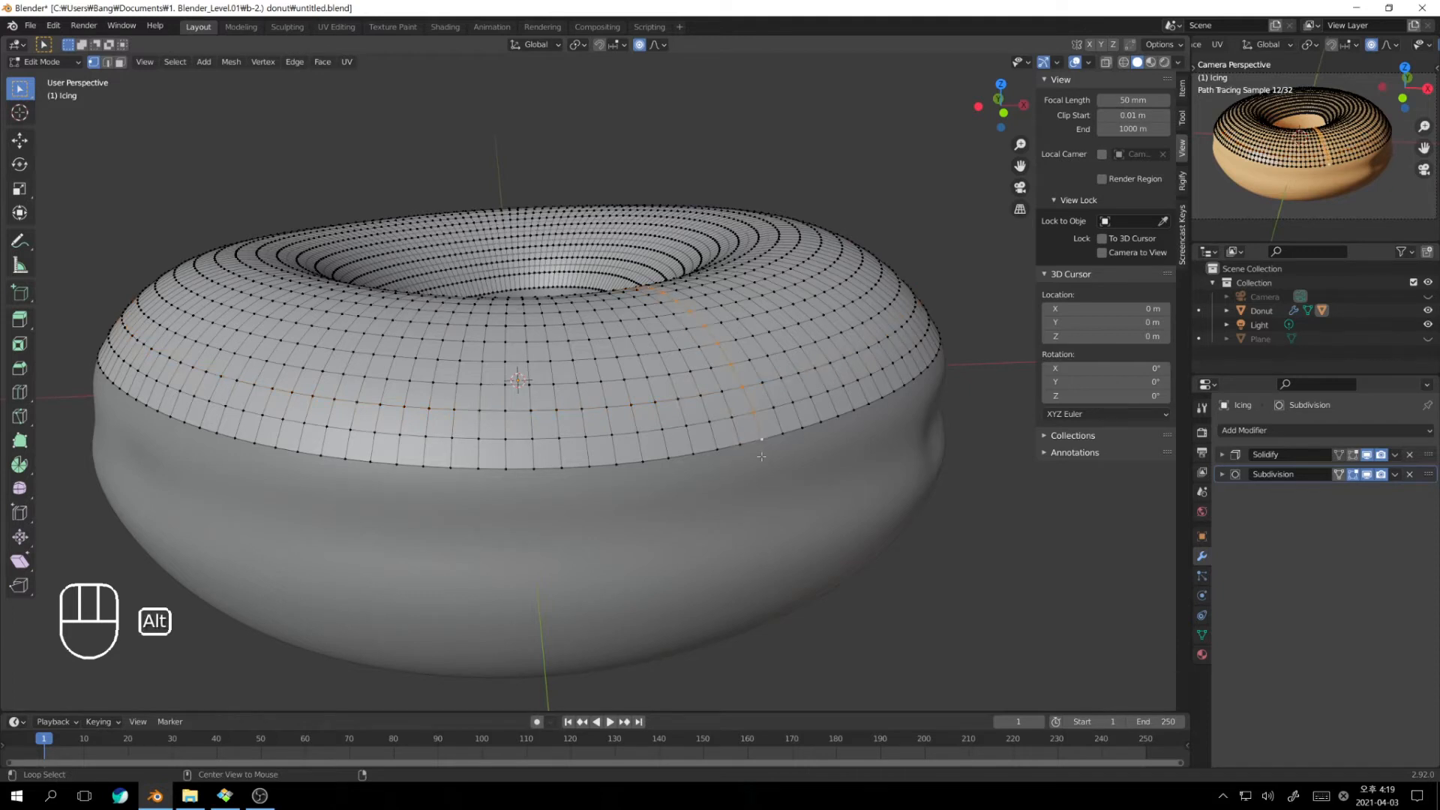
left_click(778, 430, "alt")
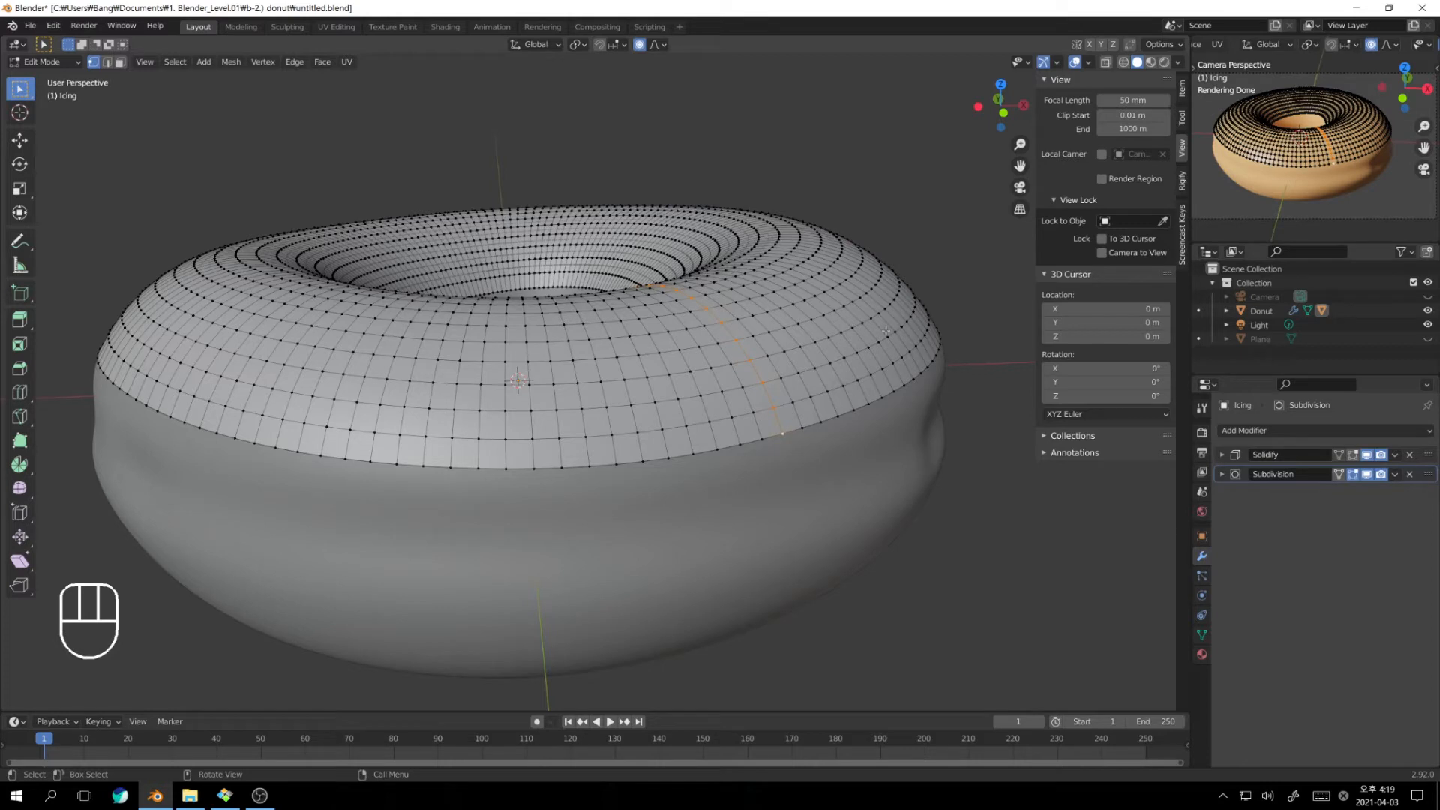
Reselect the Icing's outer rim edge loop and invert the selection
left_click(777, 434, "alt")
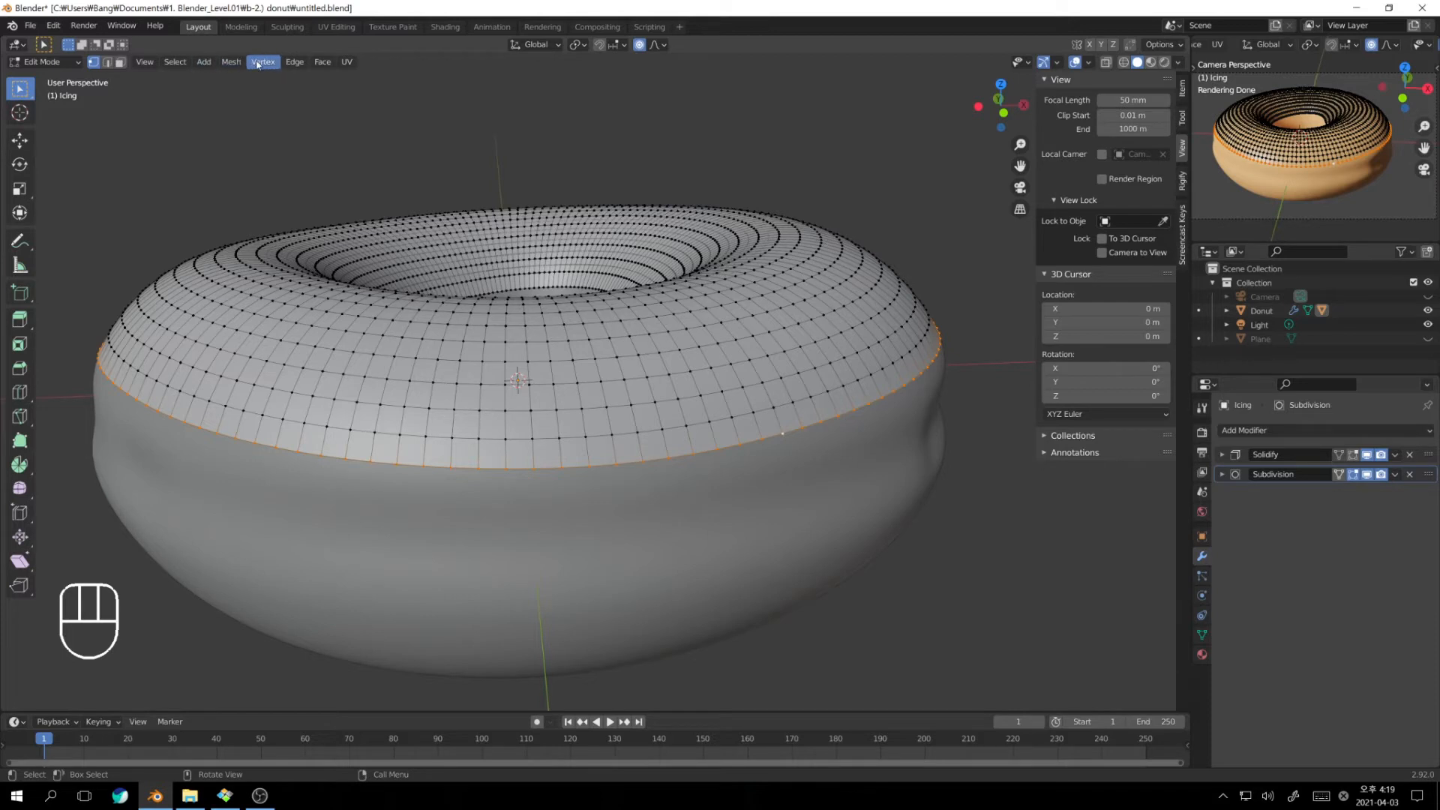
left_click(175, 62)
left_click(199, 112)
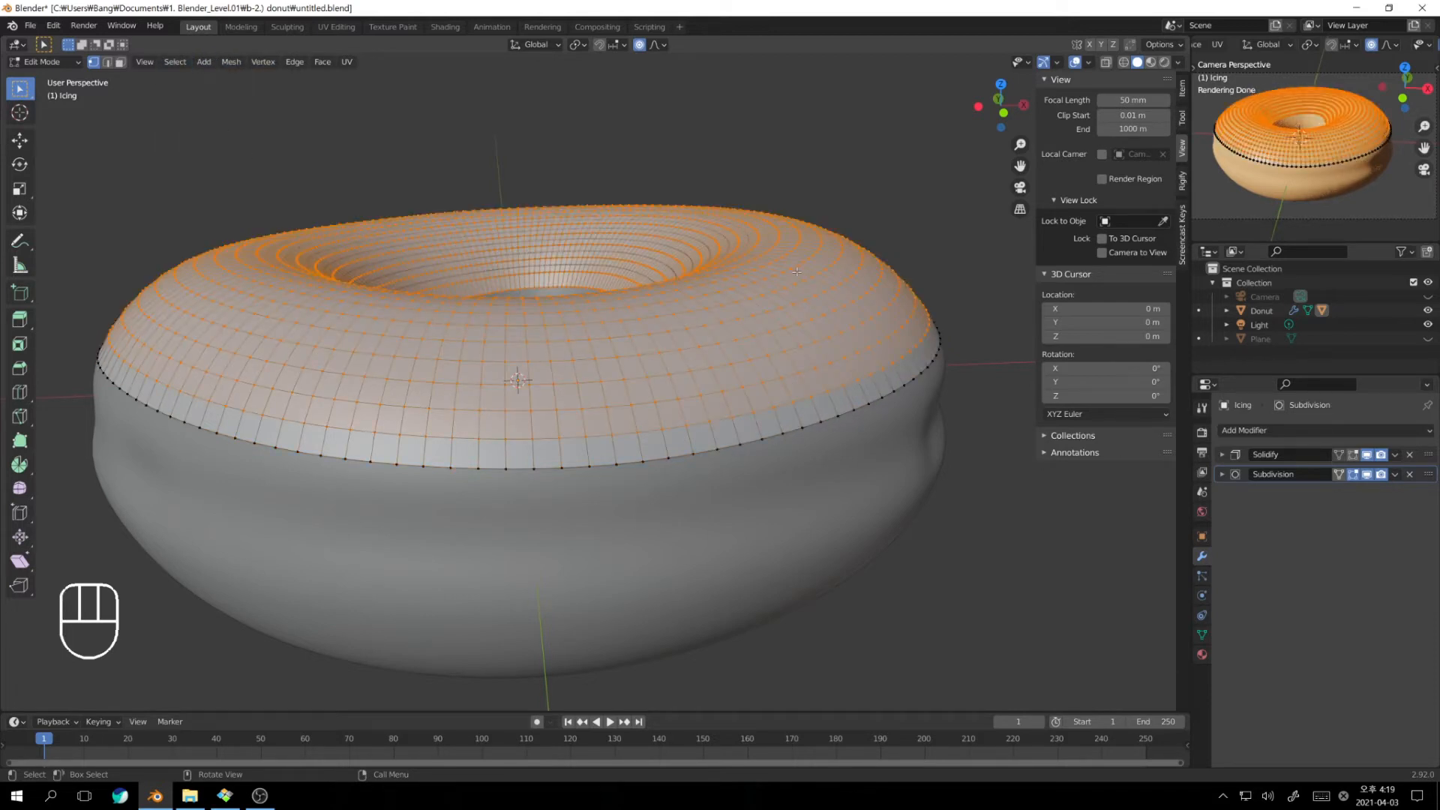
Alternate between selecting and deselecting all of the Icing's vertices, ending with everything deselected
key("a")
key("a")
key("a")
key("a")
key("a")
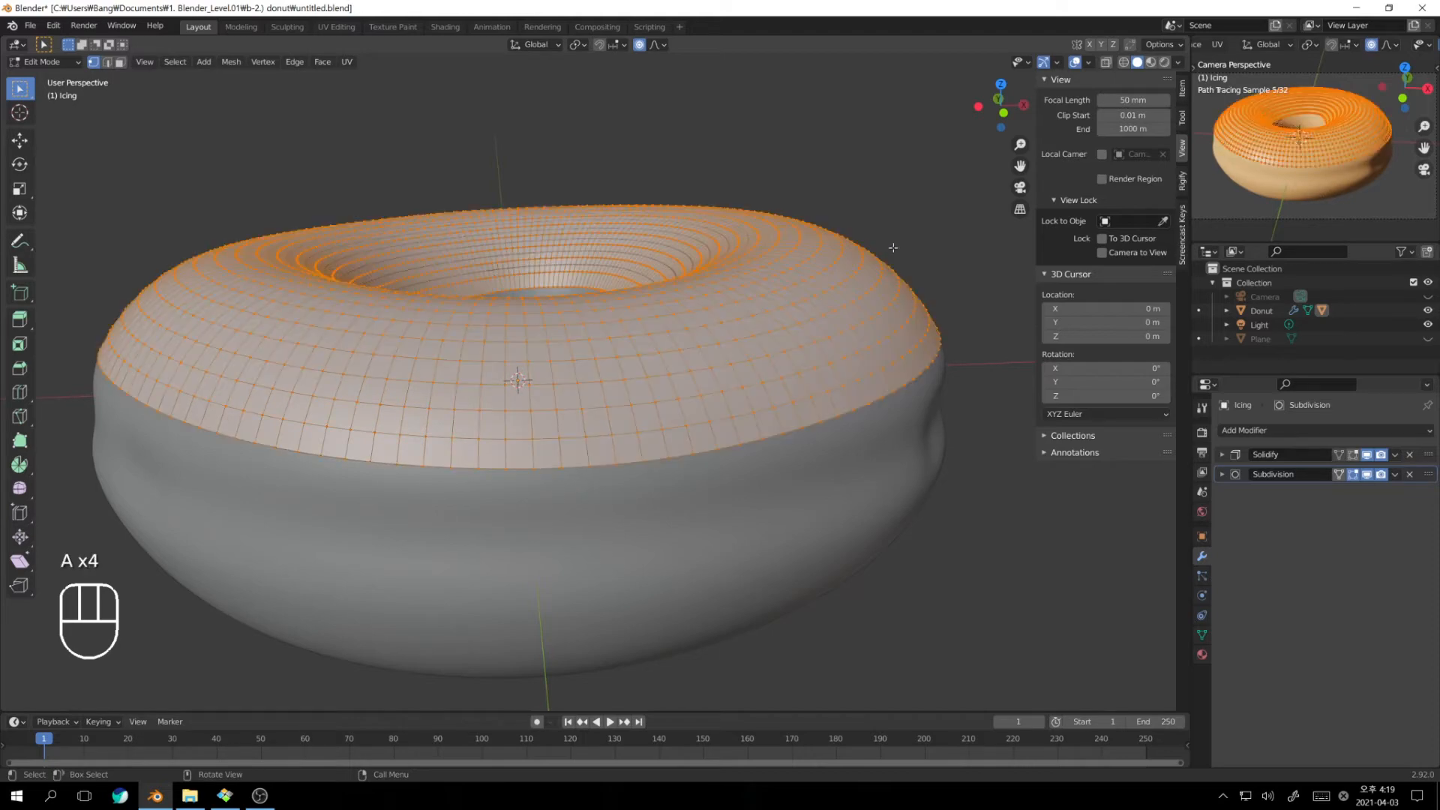
key("a")
key("a")
key("a")
key("a")
key("a")
key("a")
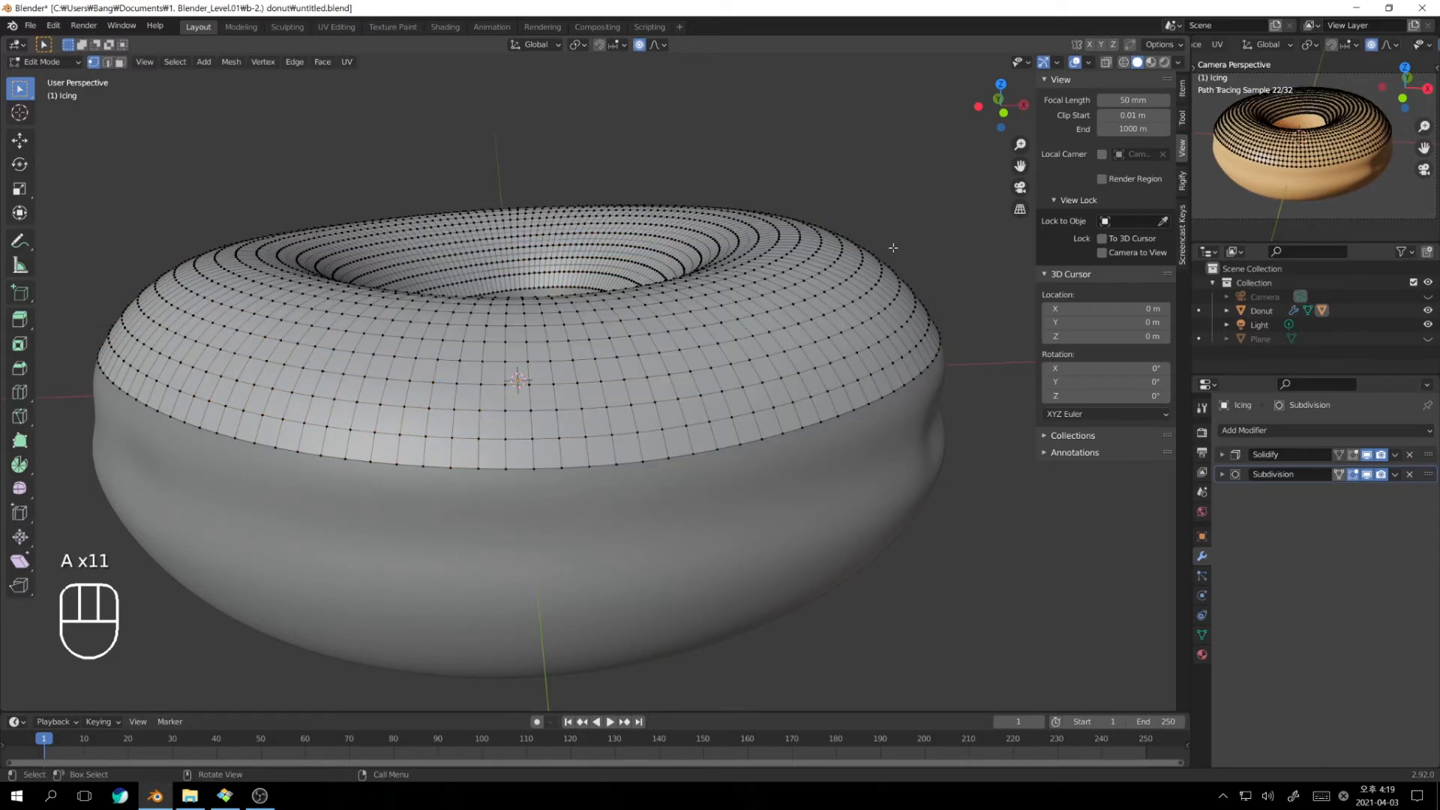
key("a")
key("a")
key("a")
key("a")
key("a")
key("alt+a")
key("alt+a")
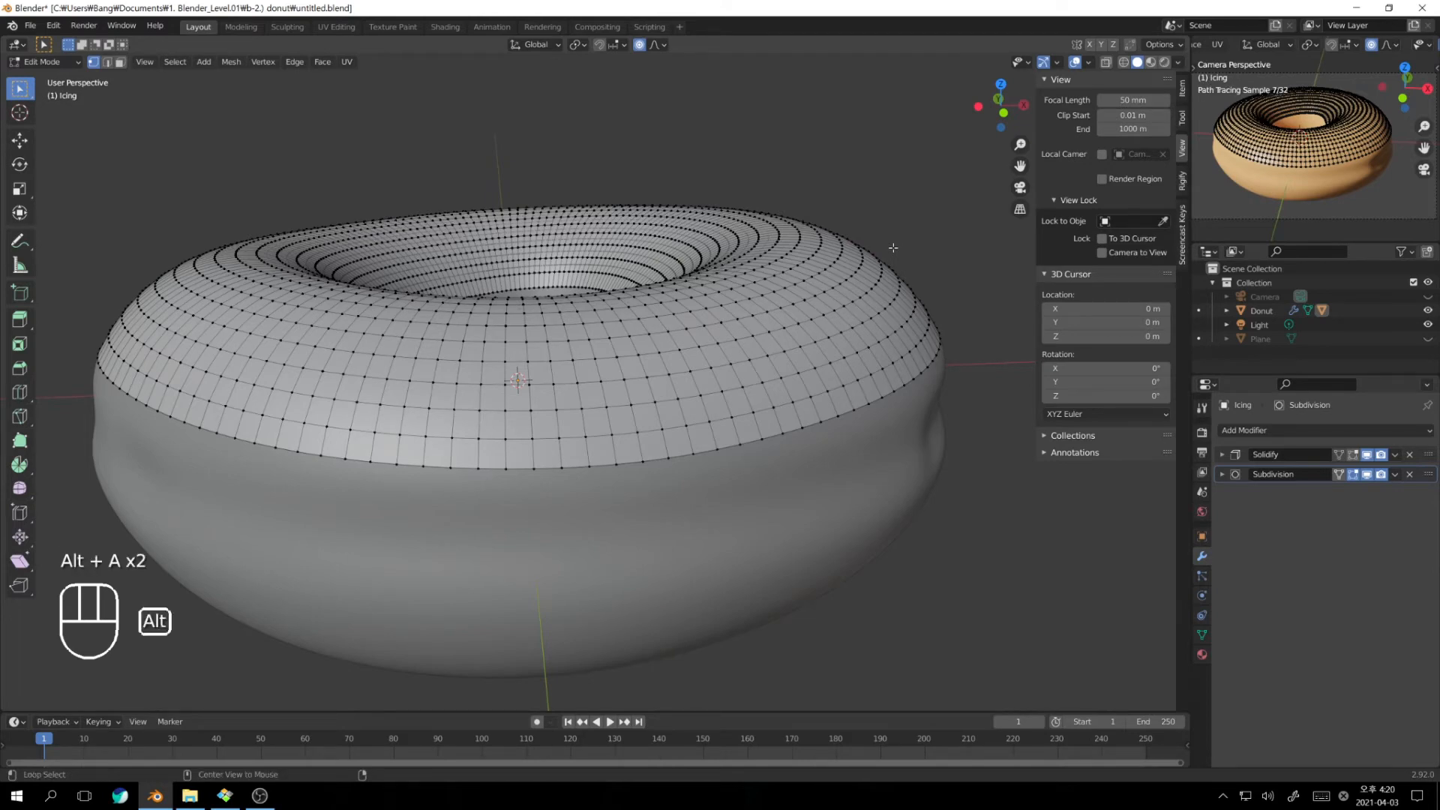
key("a")
key("alt+a")
key("a")
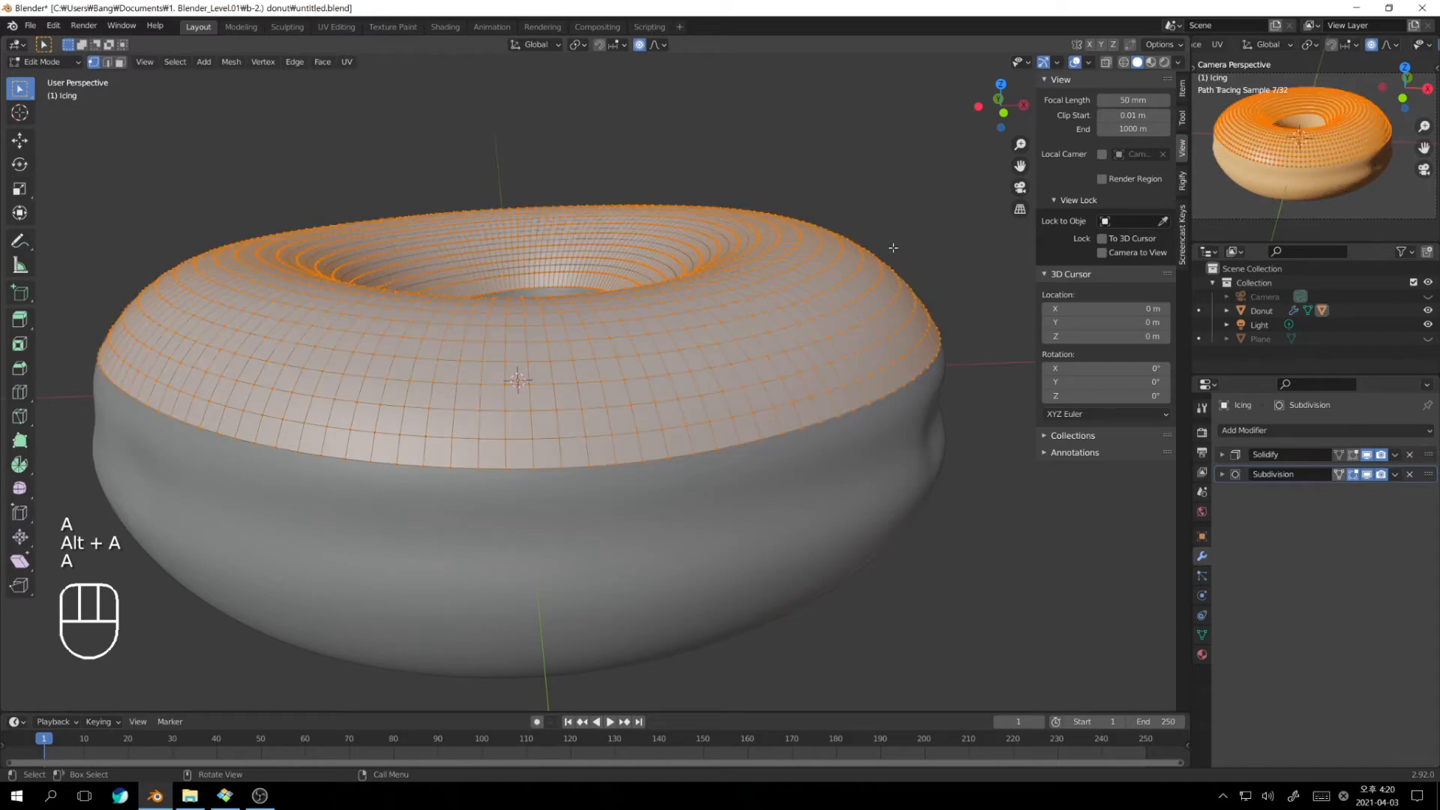
key("a")
key("a")
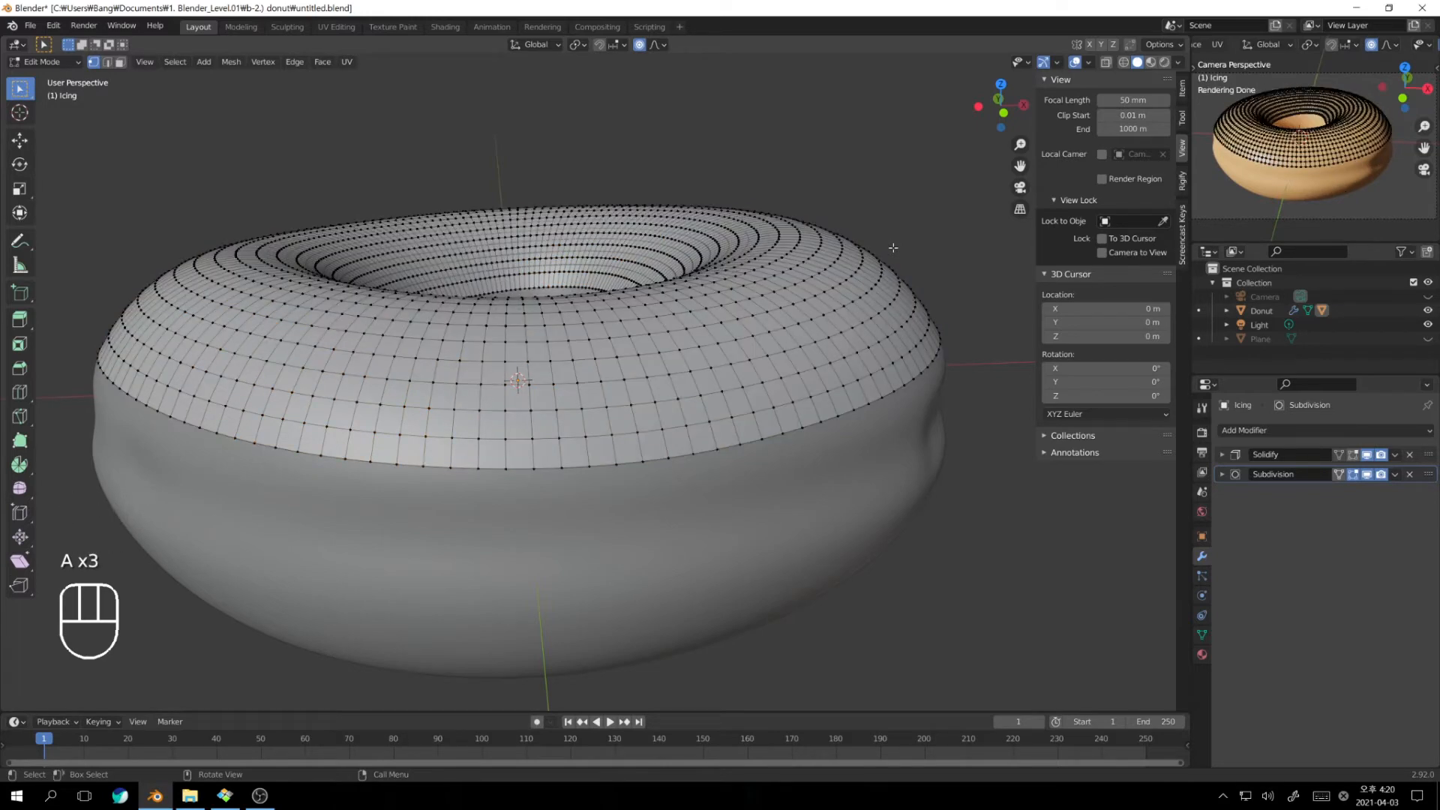
Select the Icing's outer rim edge loop, invert the selection and hide all the non-rim vertices
left_click(713, 451, "alt")
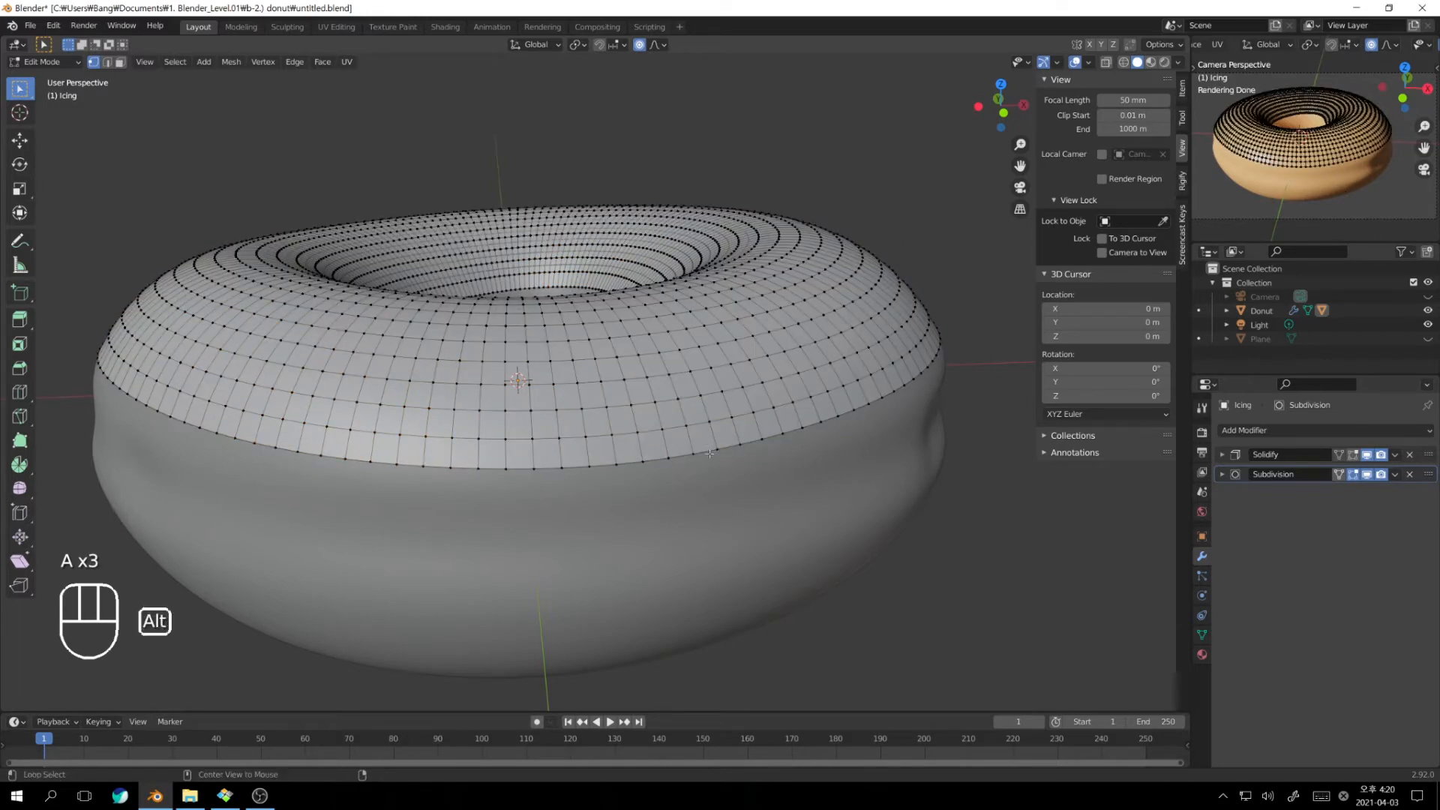
left_click(177, 63)
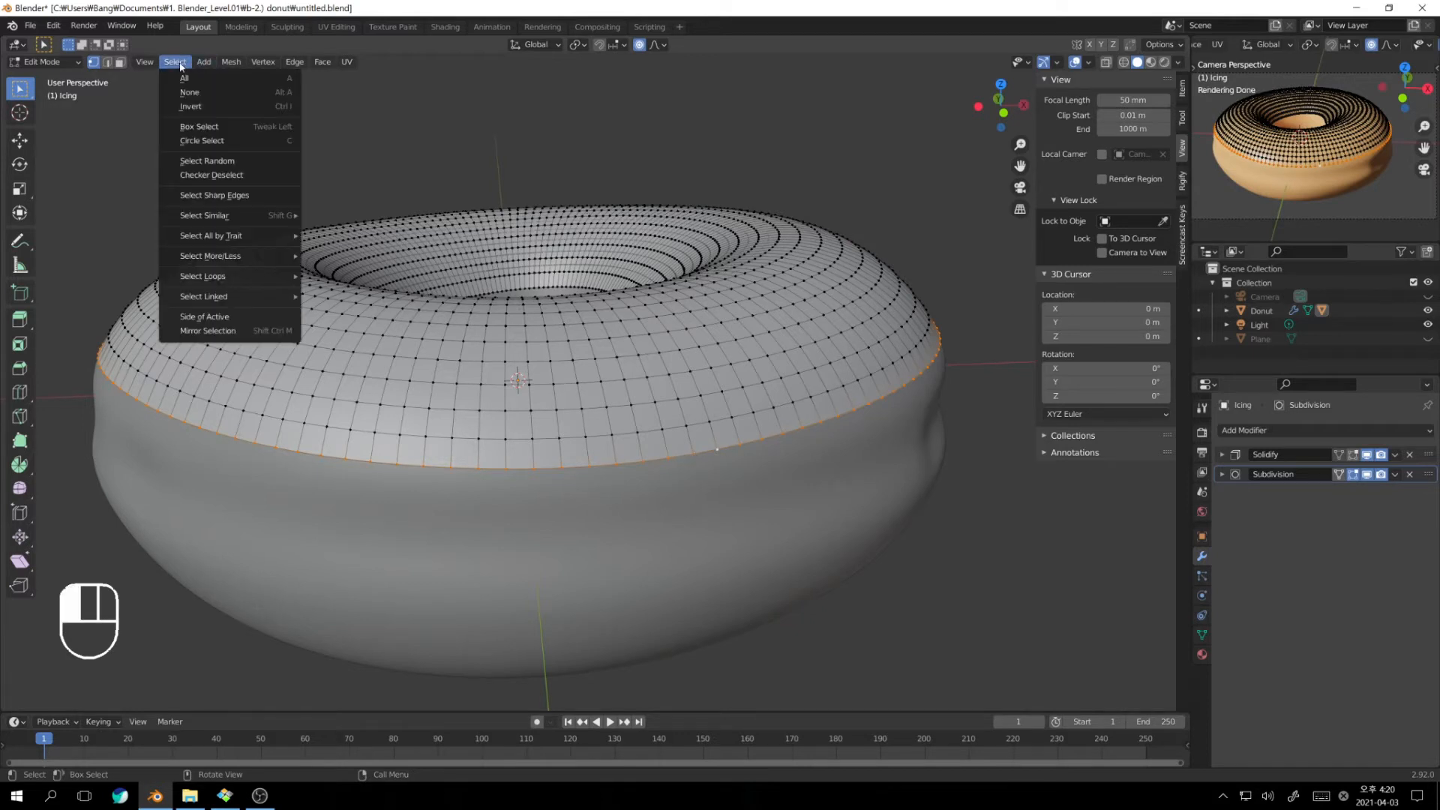
left_click(187, 111)
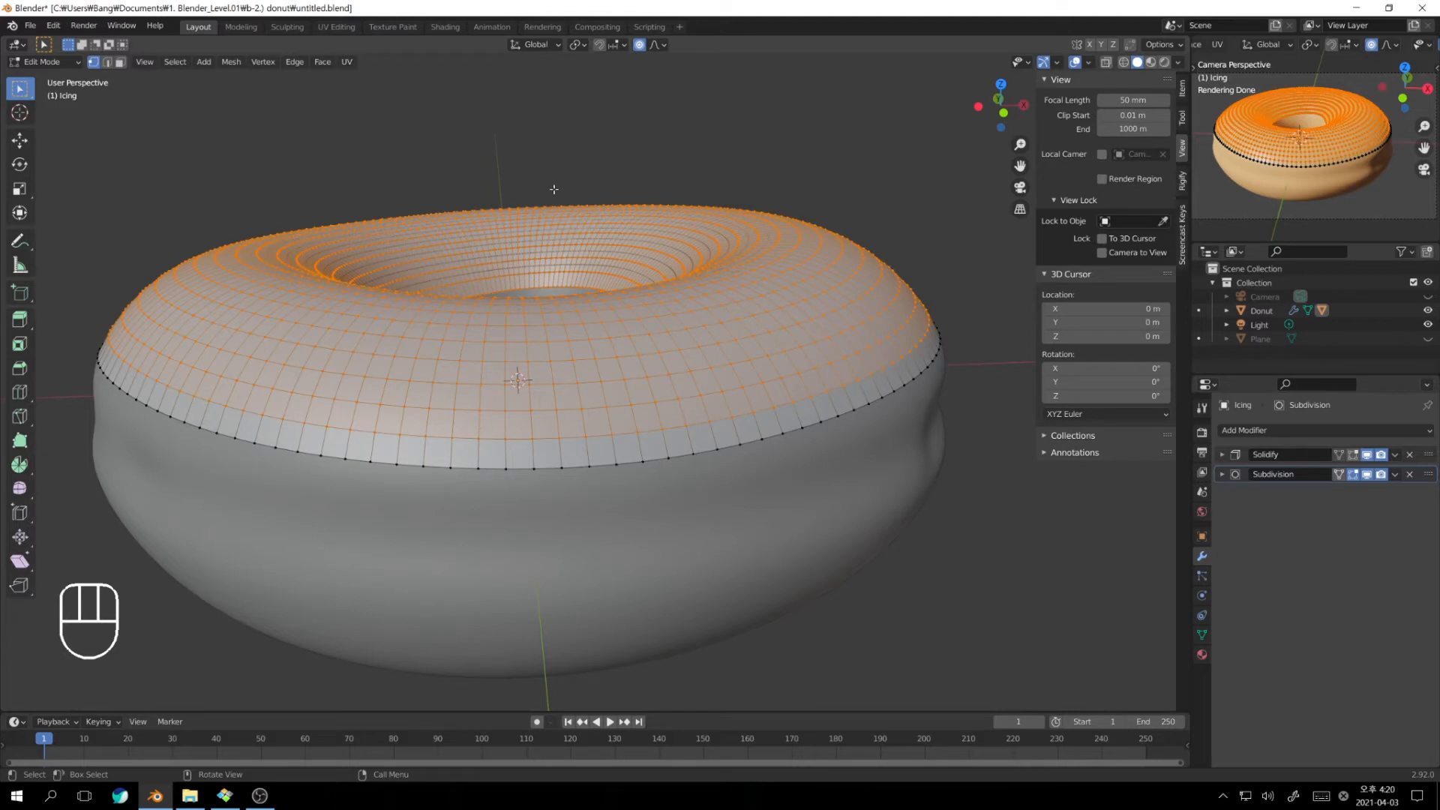
key("h")
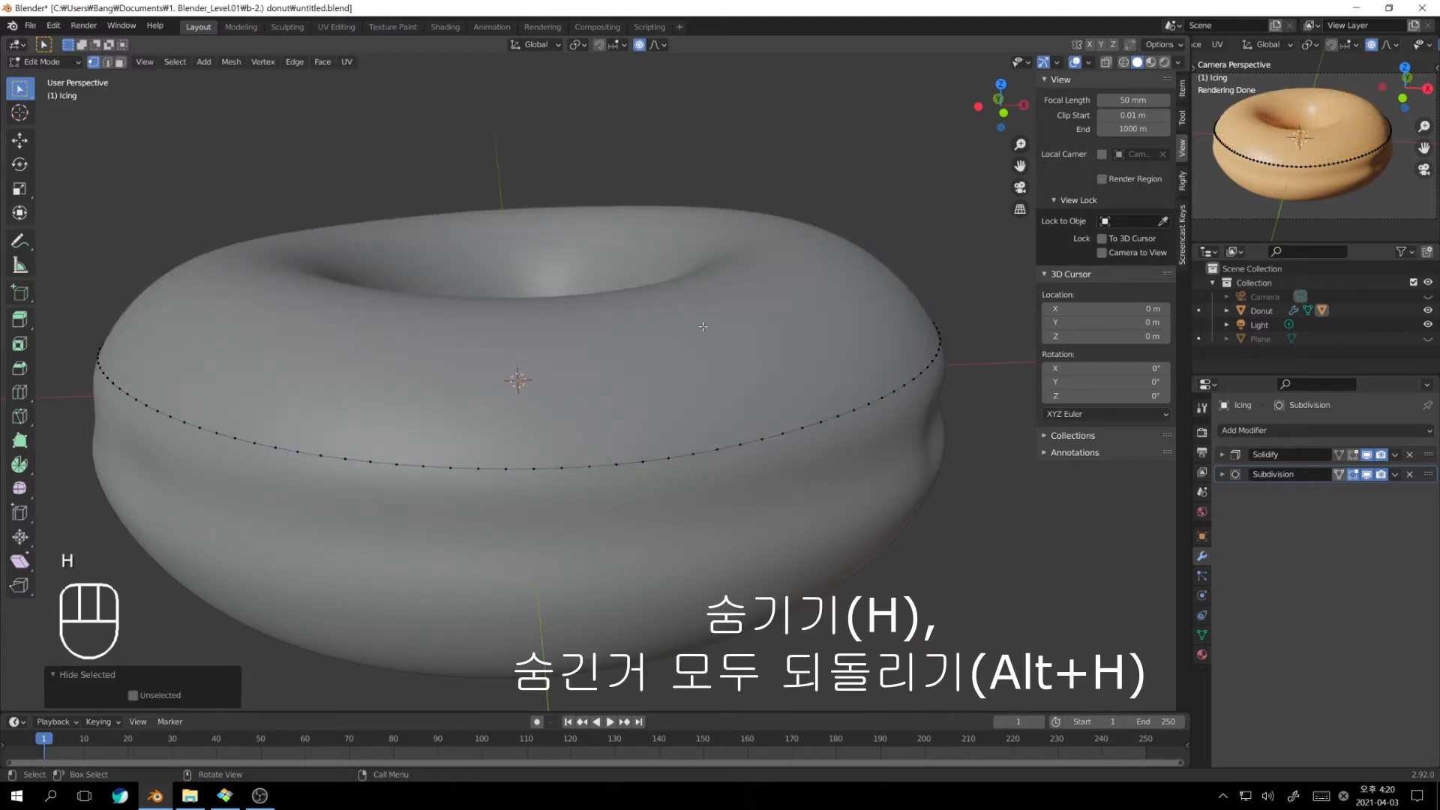
Select a vertex on the Icing's front rim and check the icing edge in the frosted donut reference image
left_click(760, 437)
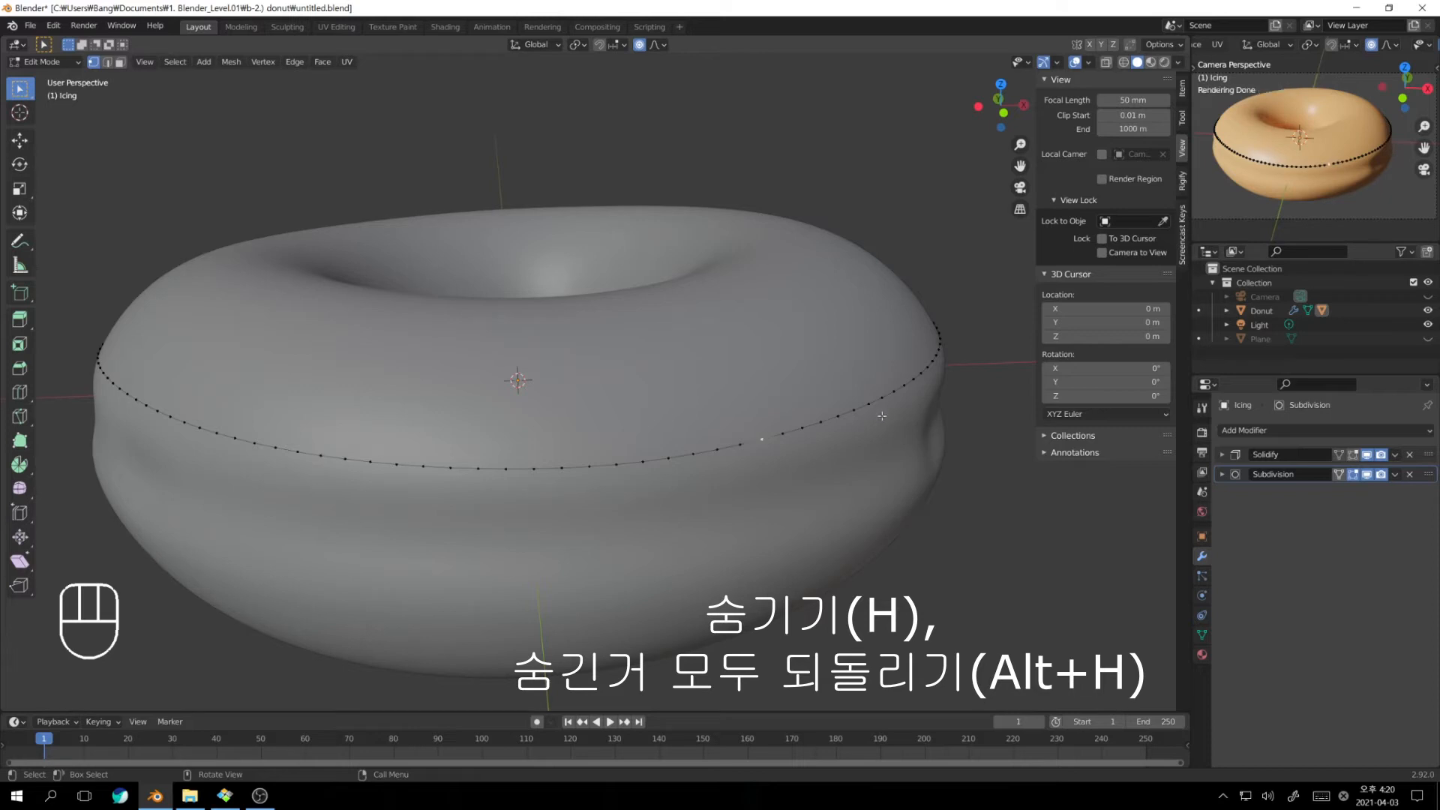
key("alt+Tab")
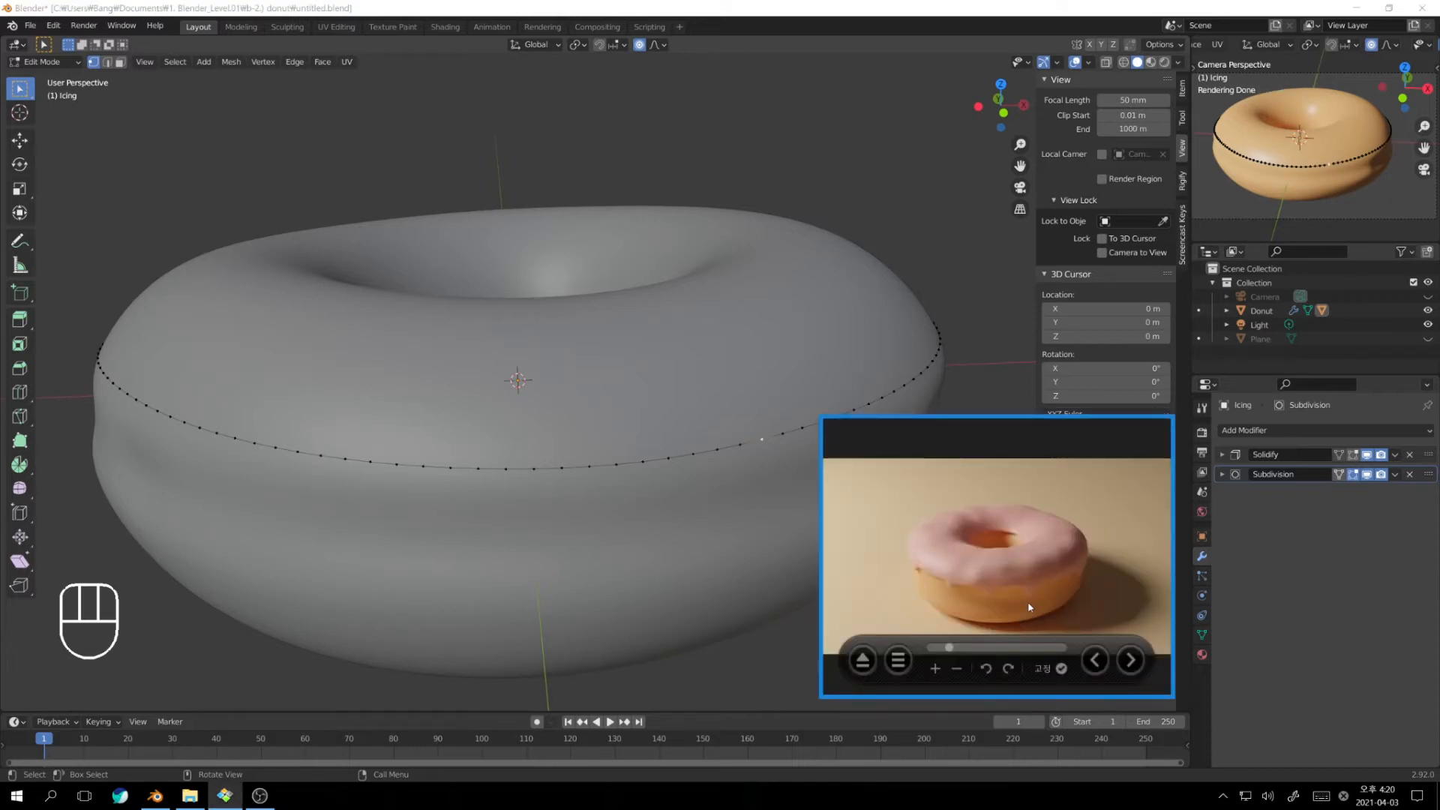
key("alt+Tab")
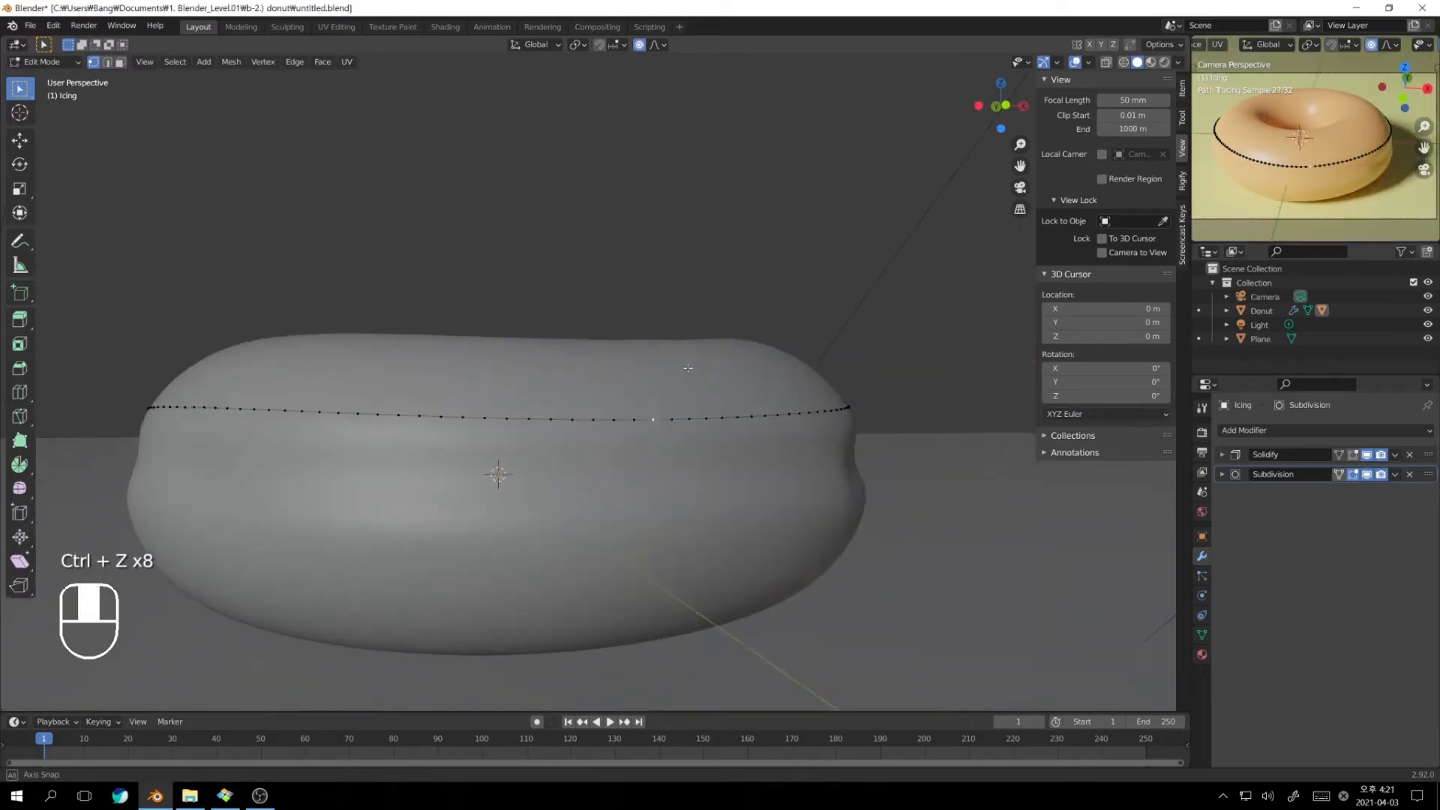
Try moving the front rim vertex upward with proportional editing at size 0.017, and undo the move
mouse_move(687, 363)
middle_mouse_down()
mouse_move(733, 363)
mouse_move(663, 367)
middle_mouse_up()
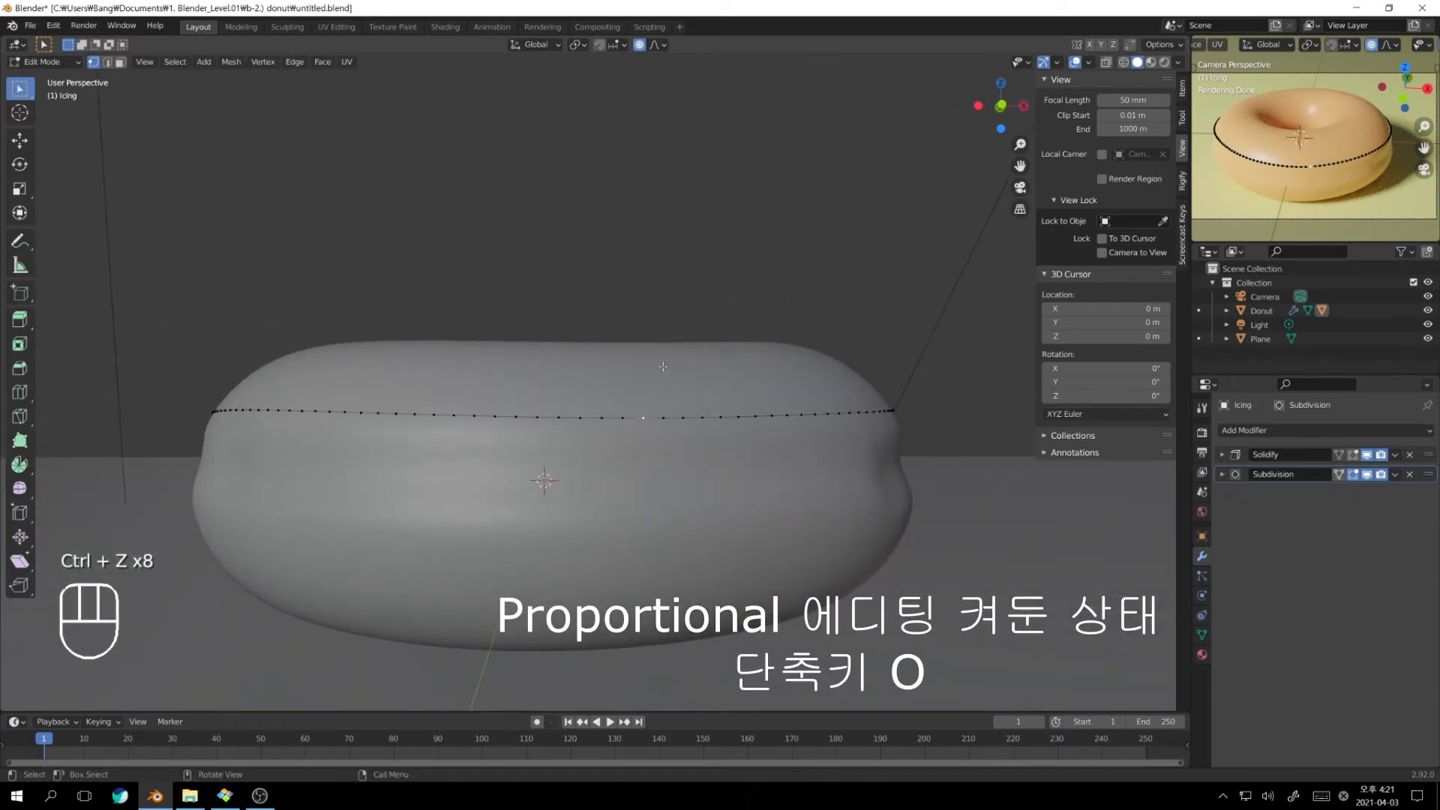
key("g")
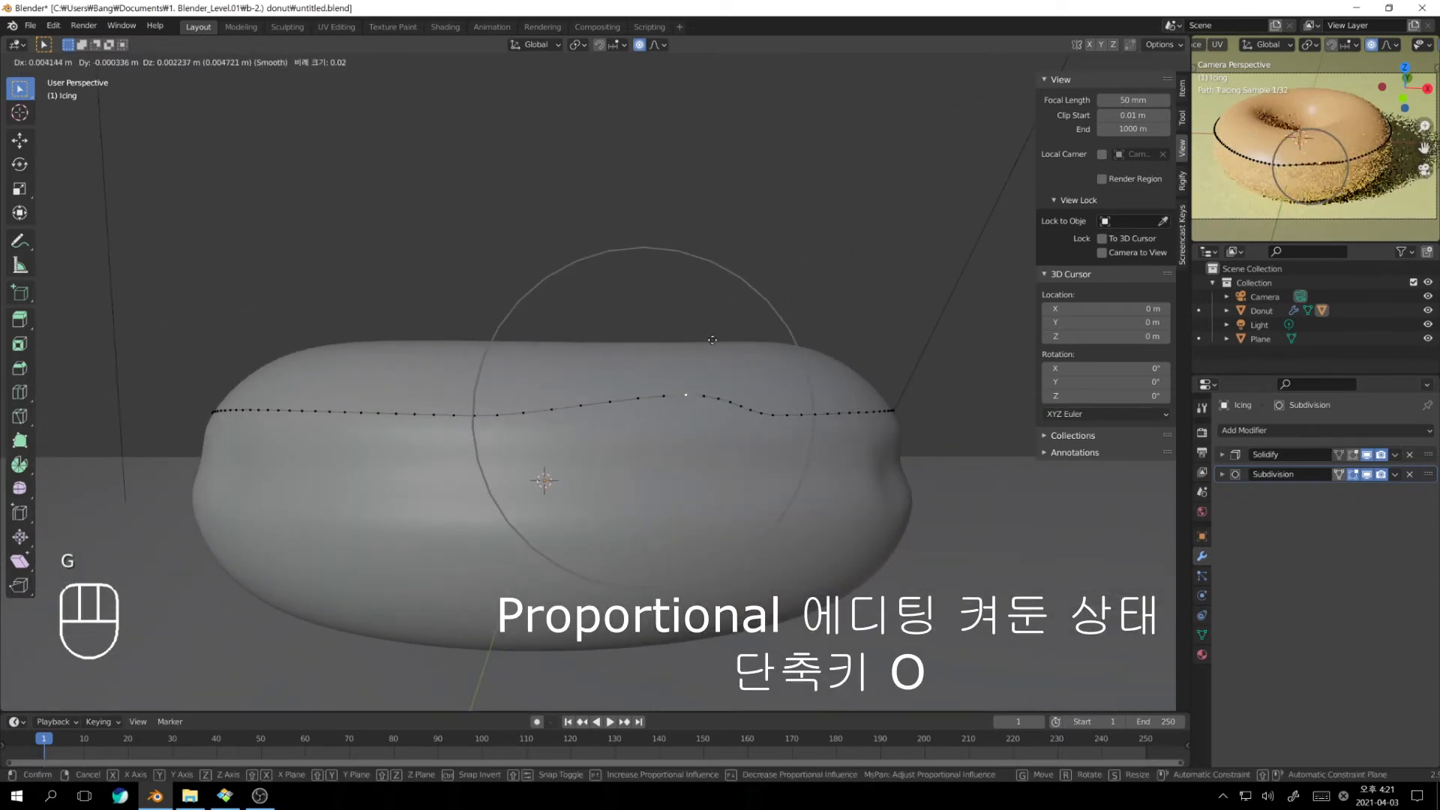
left_click(729, 334)
middle_click_drag(716, 345, 813, 401)
scroll(805, 364, "down", 4)
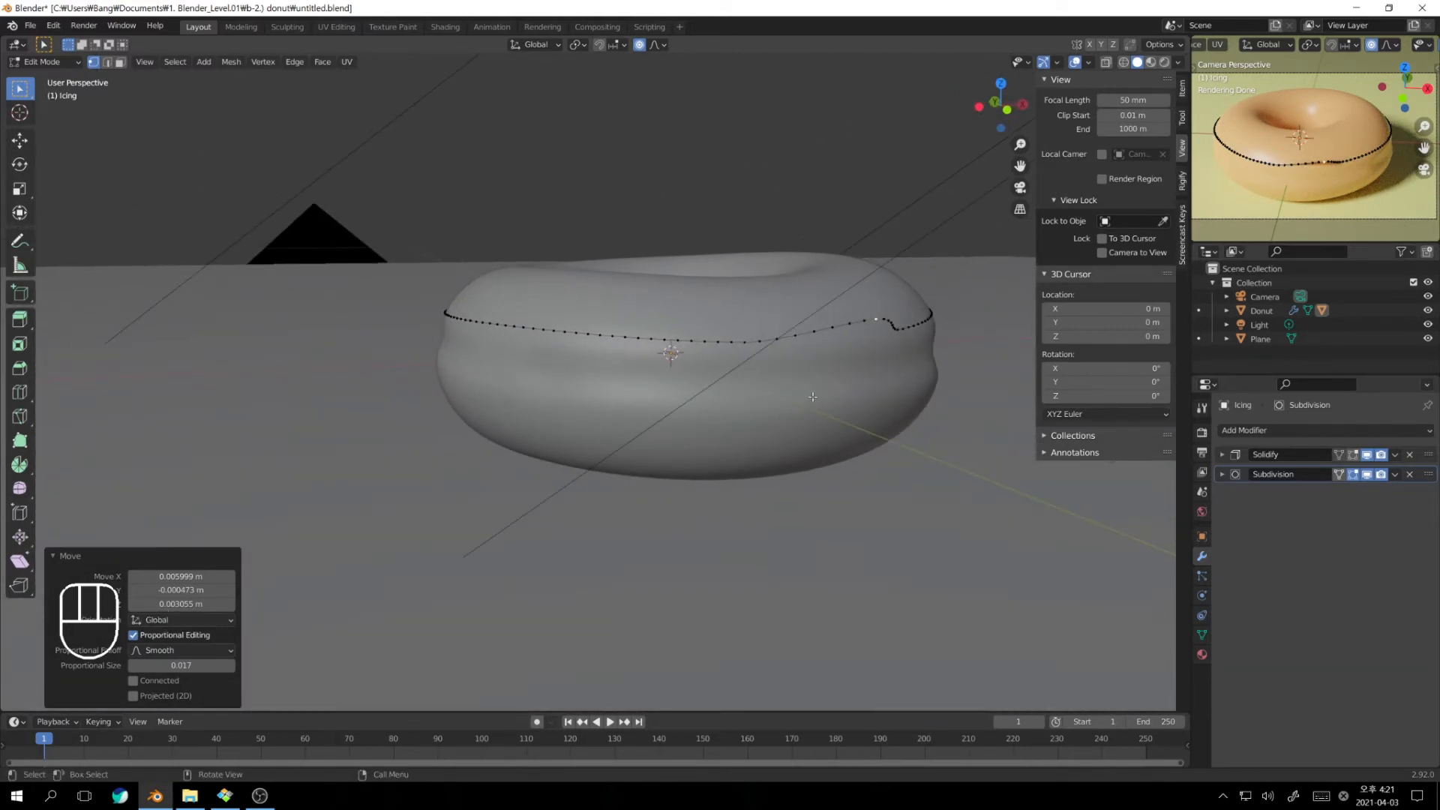
key("ctrl+z")
key("ctrl+z")
key("ctrl+z")
Turn on snapping with Face as the snap target, viewing the Icing from the front
key("KP_1")
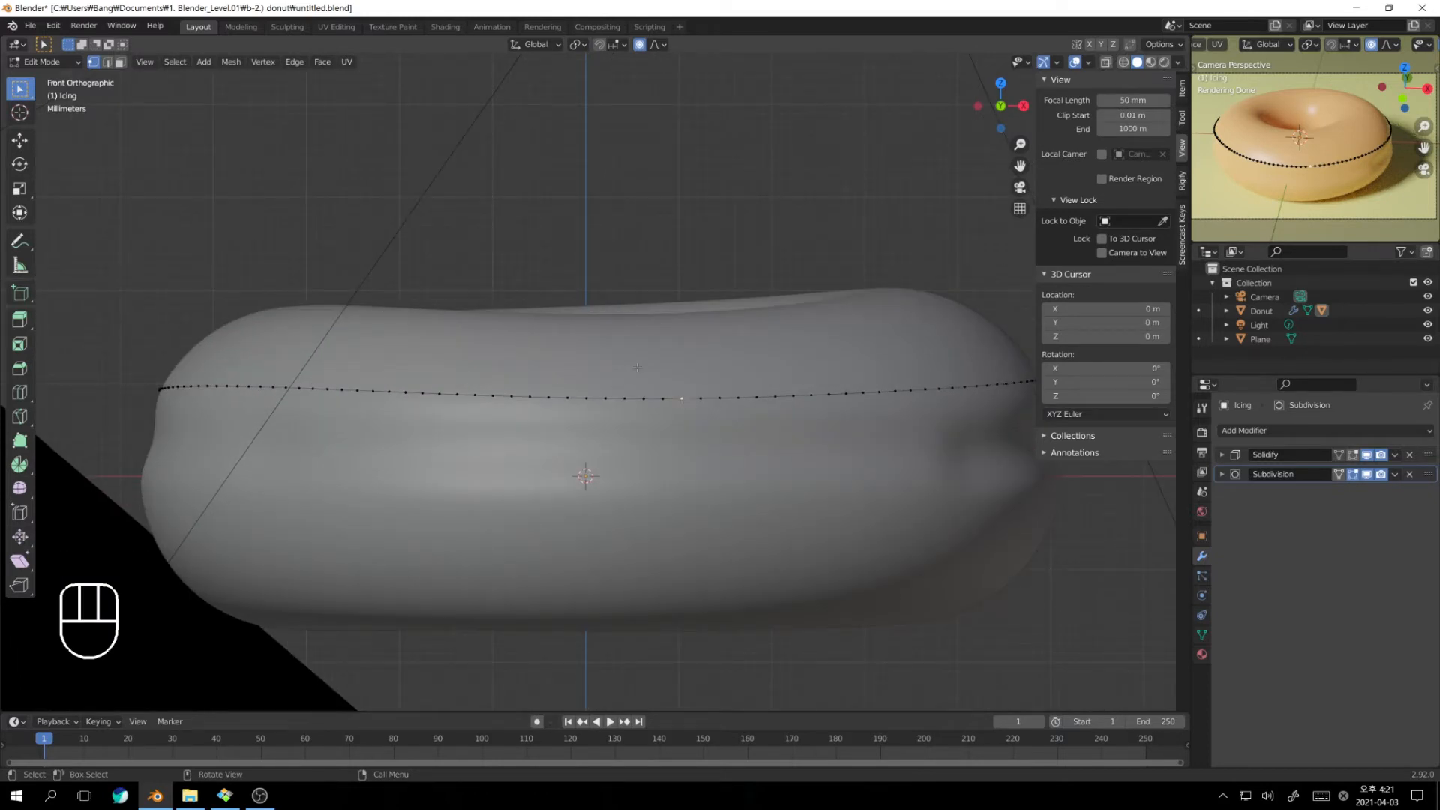
left_click(602, 48)
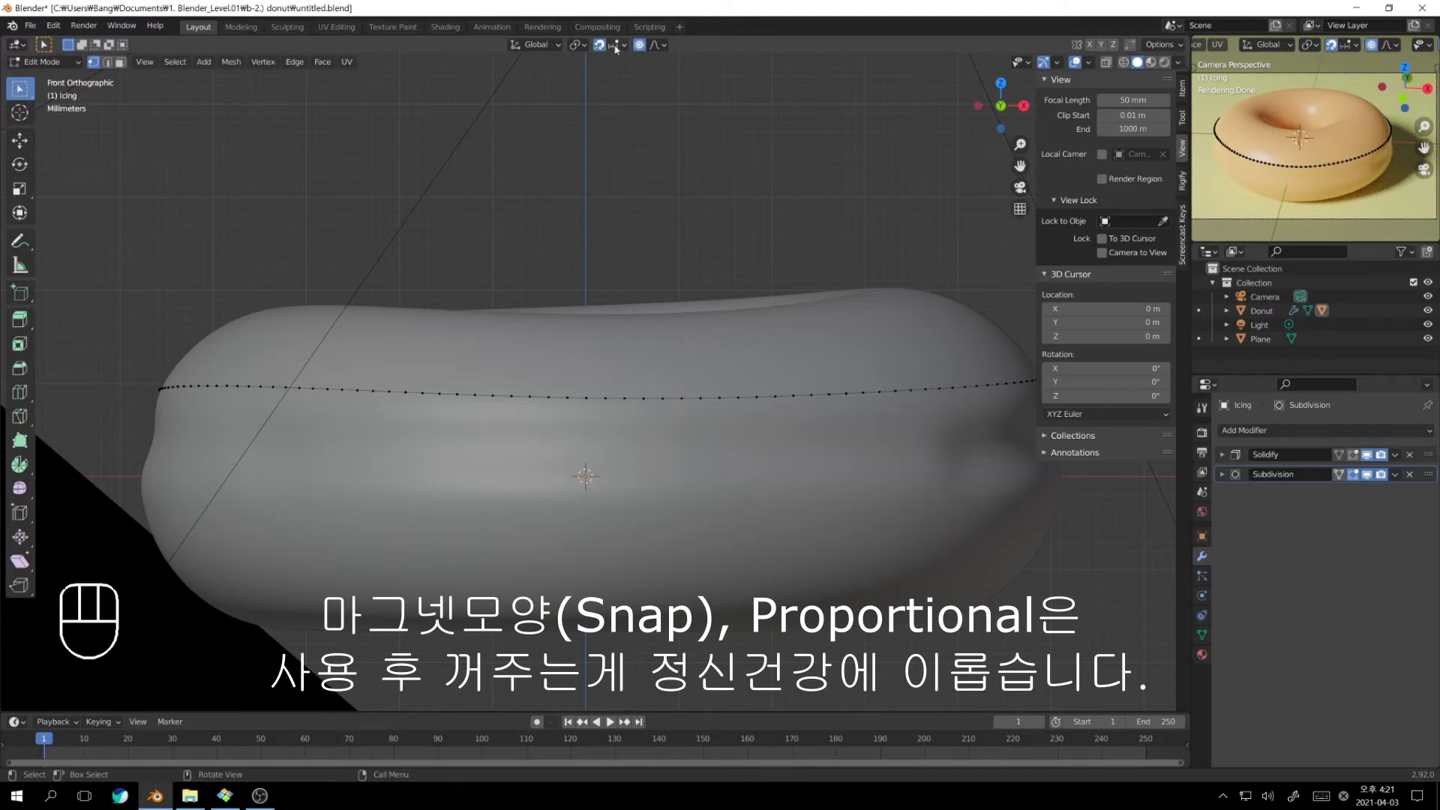
left_click(621, 46)
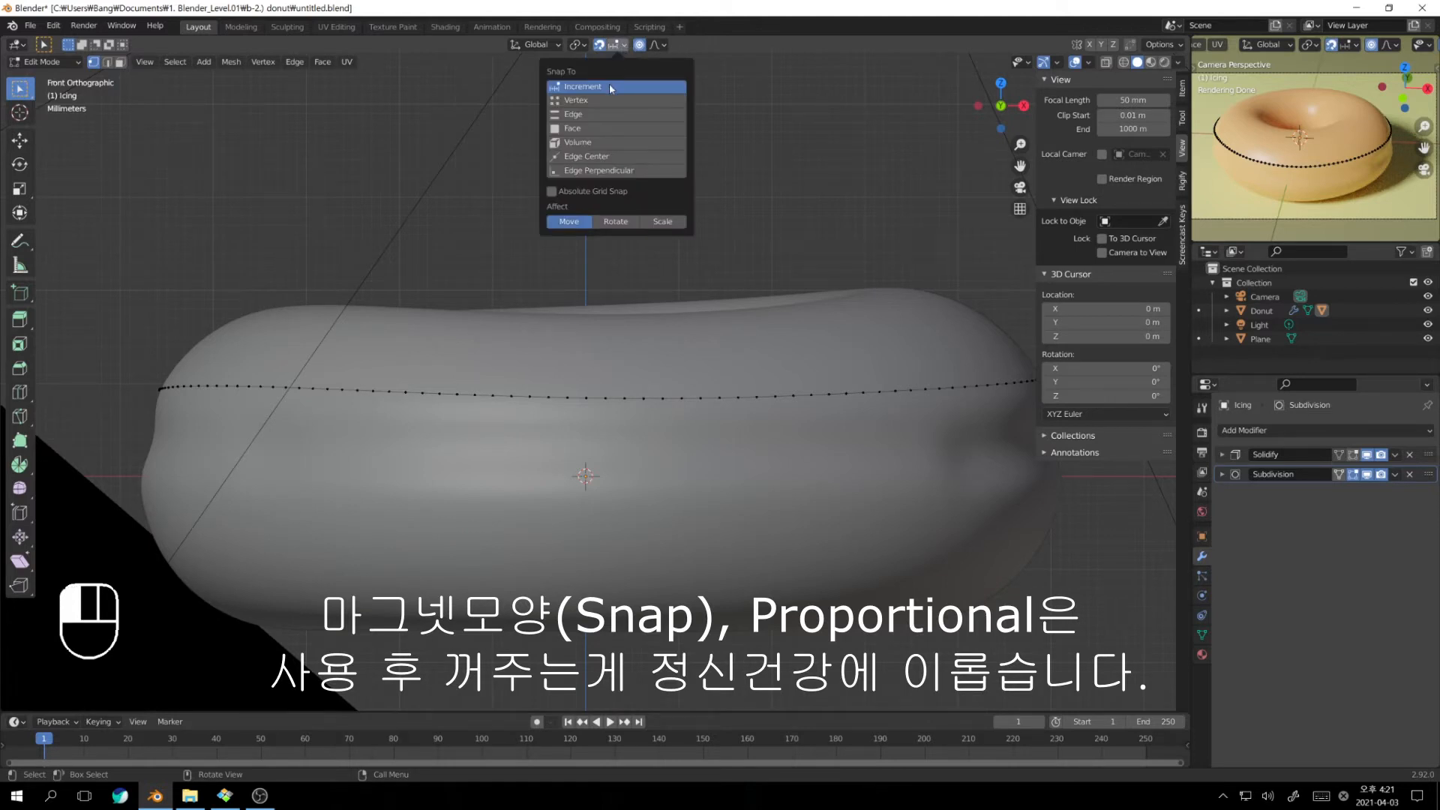
left_click(607, 129)
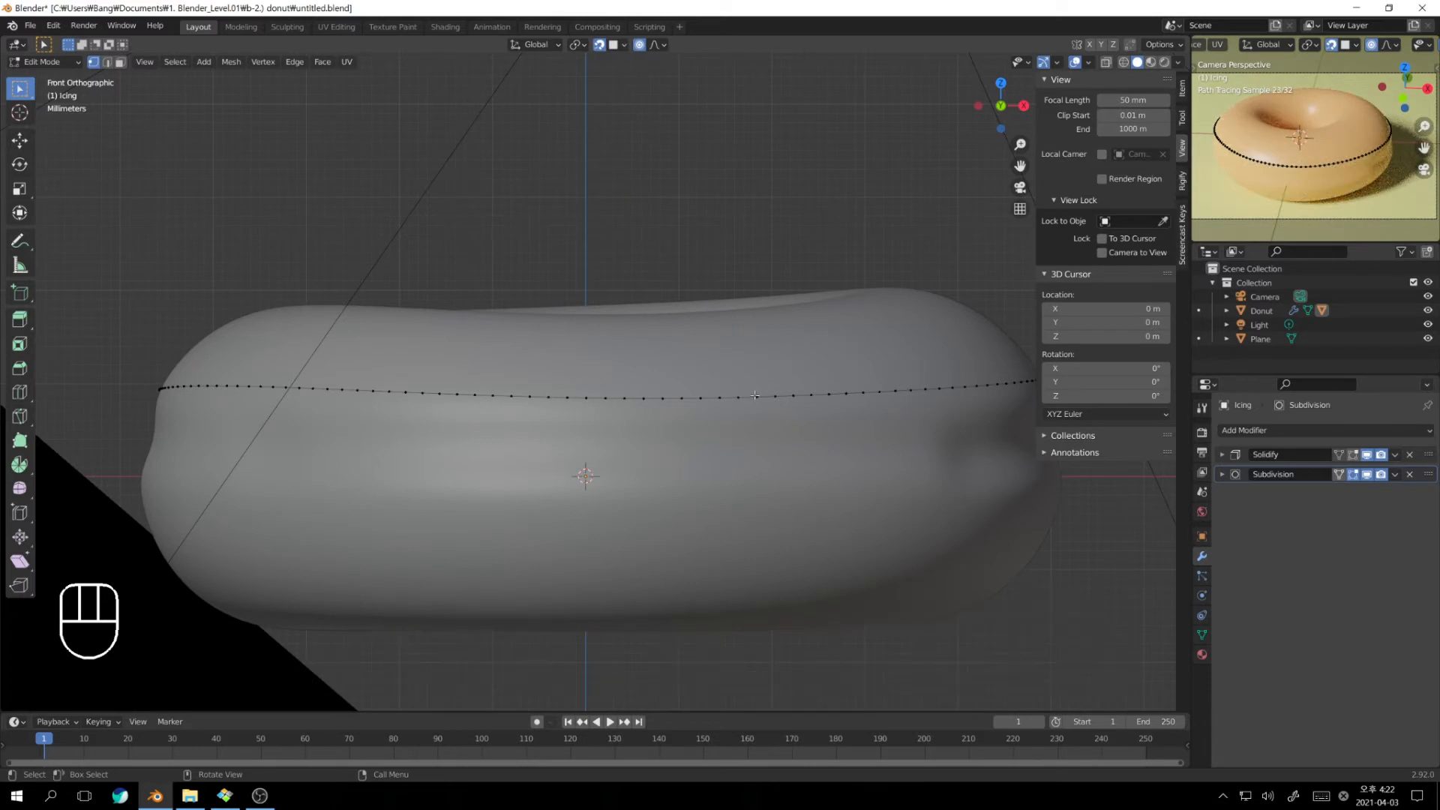
Try pulling a front rim vertex down in front view with face snapping and proportional editing, and undo the move
key("g")
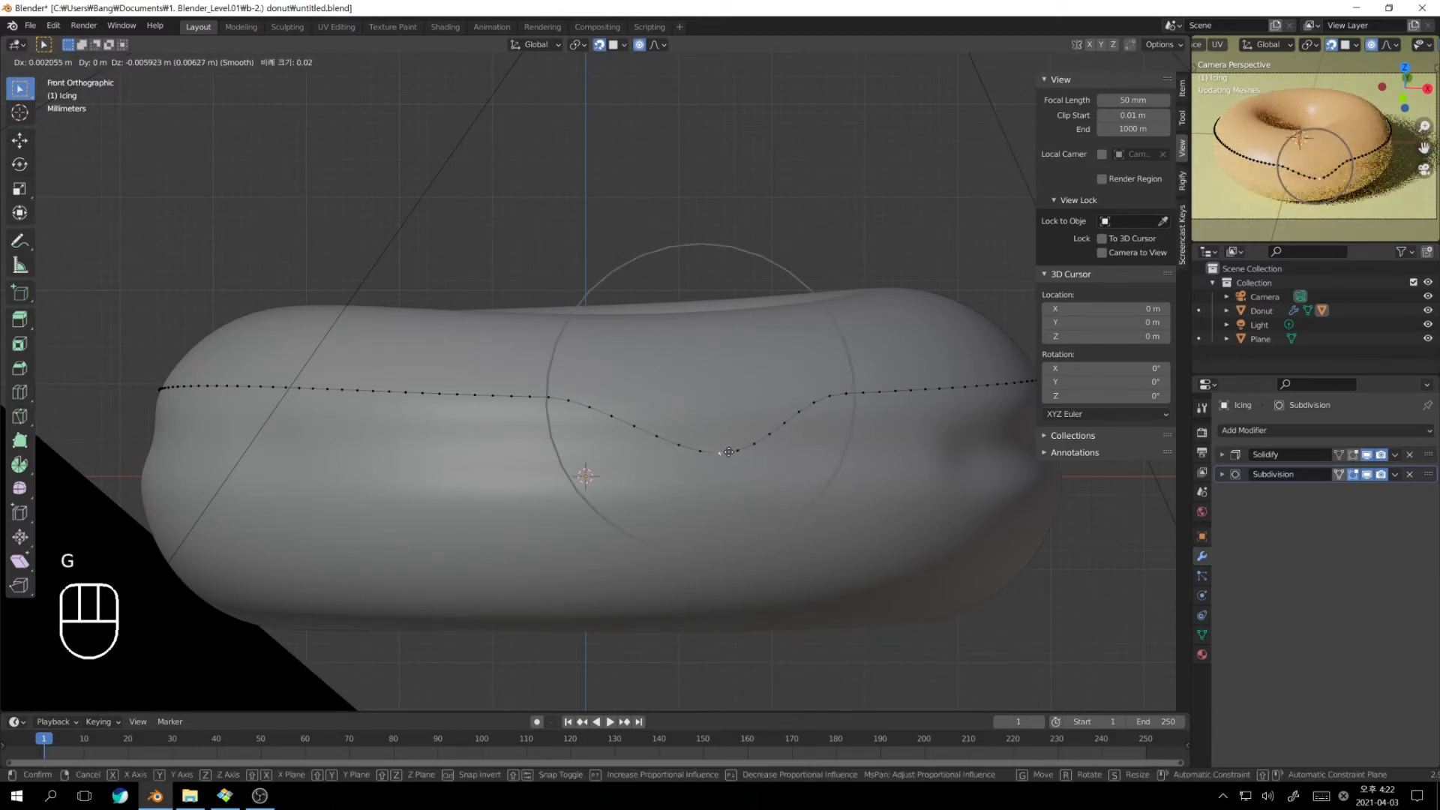
right_click(687, 413)
middle_click_drag(687, 413, 746, 423)
key("ctrl+z")
scroll(657, 457, "down", 3)
scroll(753, 434, "down", 3)
scroll(565, 415, "up", 4)
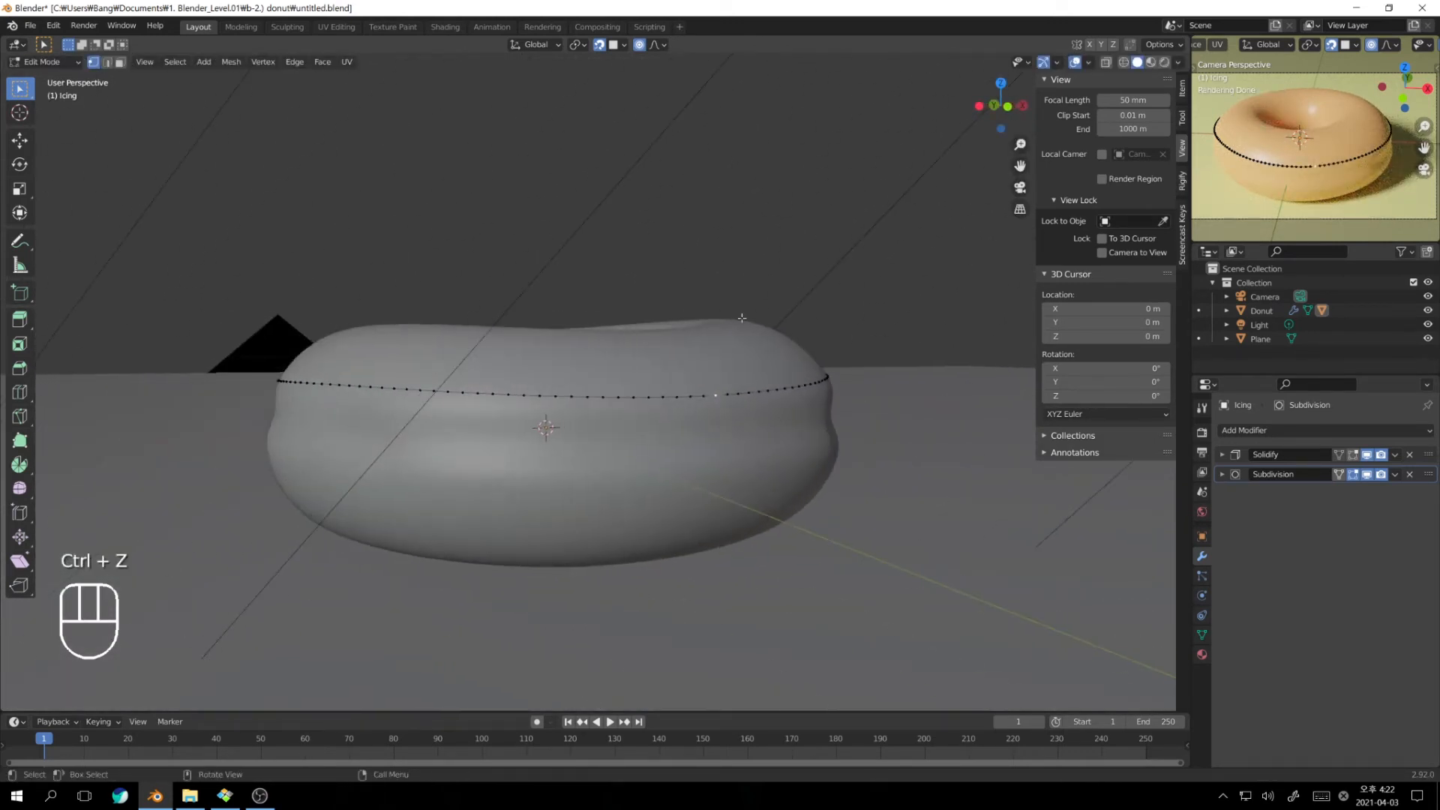
Try pulling the front rim vertex down about 4.6 mm in perspective view with face snapping, and undo the move
left_click(623, 45)
key("g")
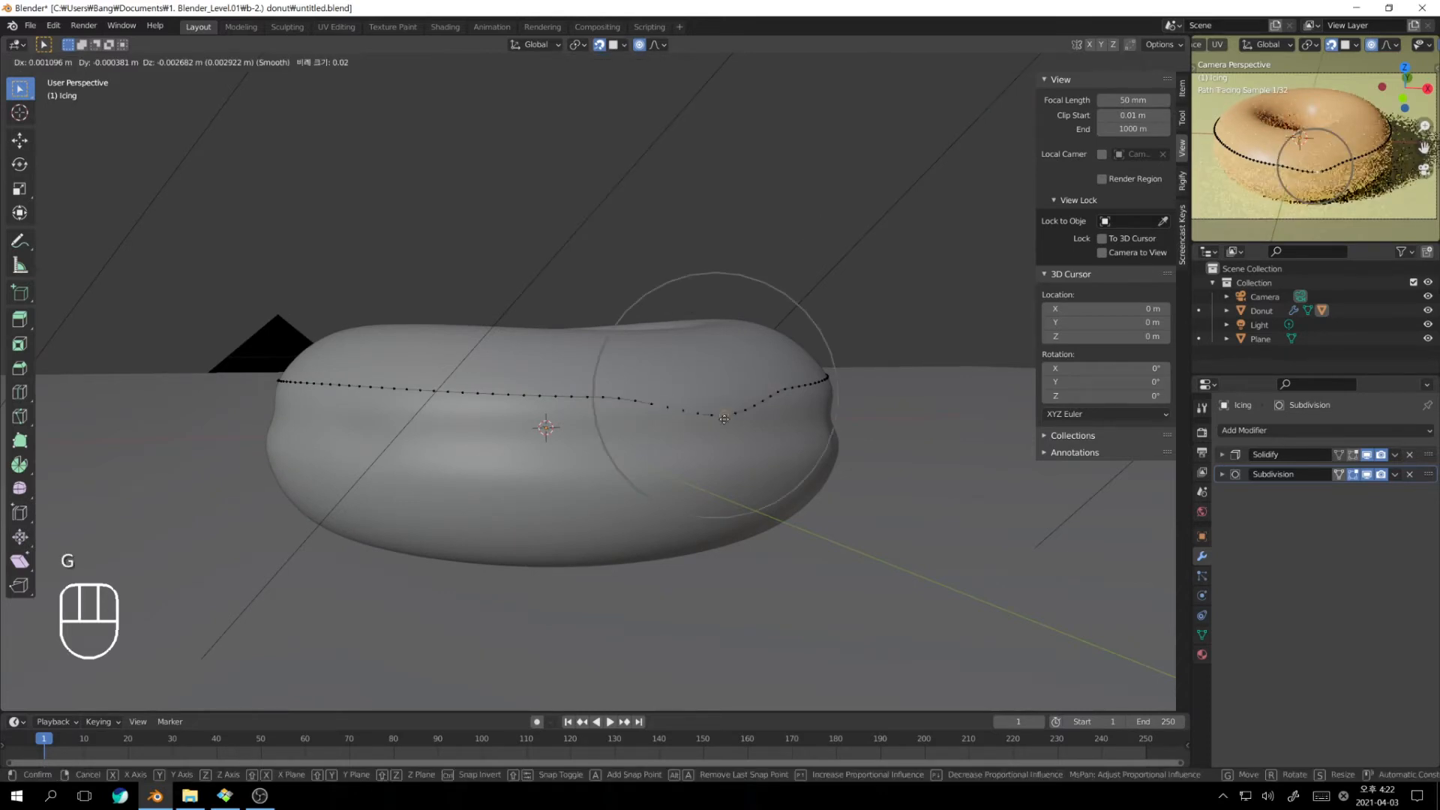
left_click(700, 408)
middle_click_drag(701, 407, 738, 389)
key("g")
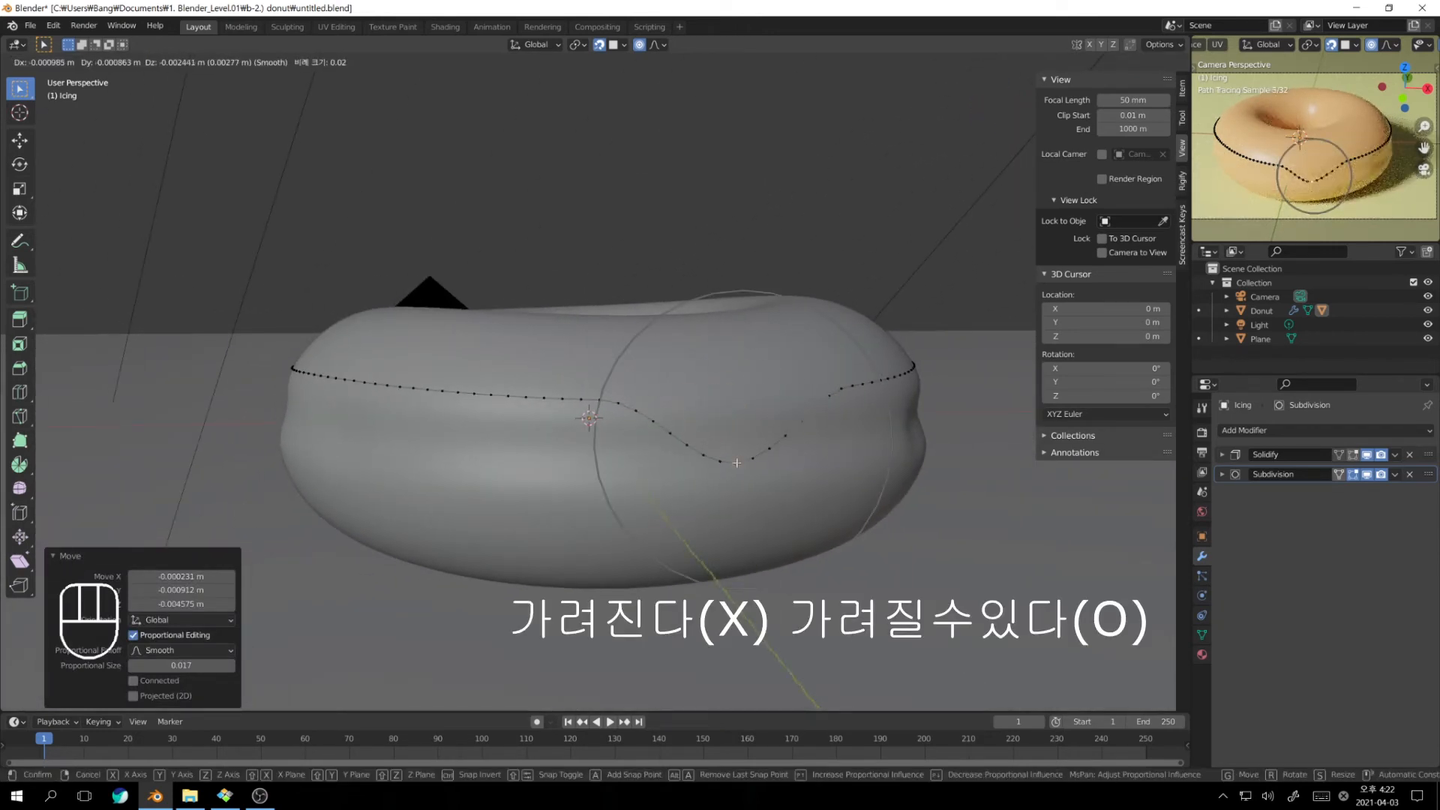
right_click(738, 472)
key("ctrl+z")
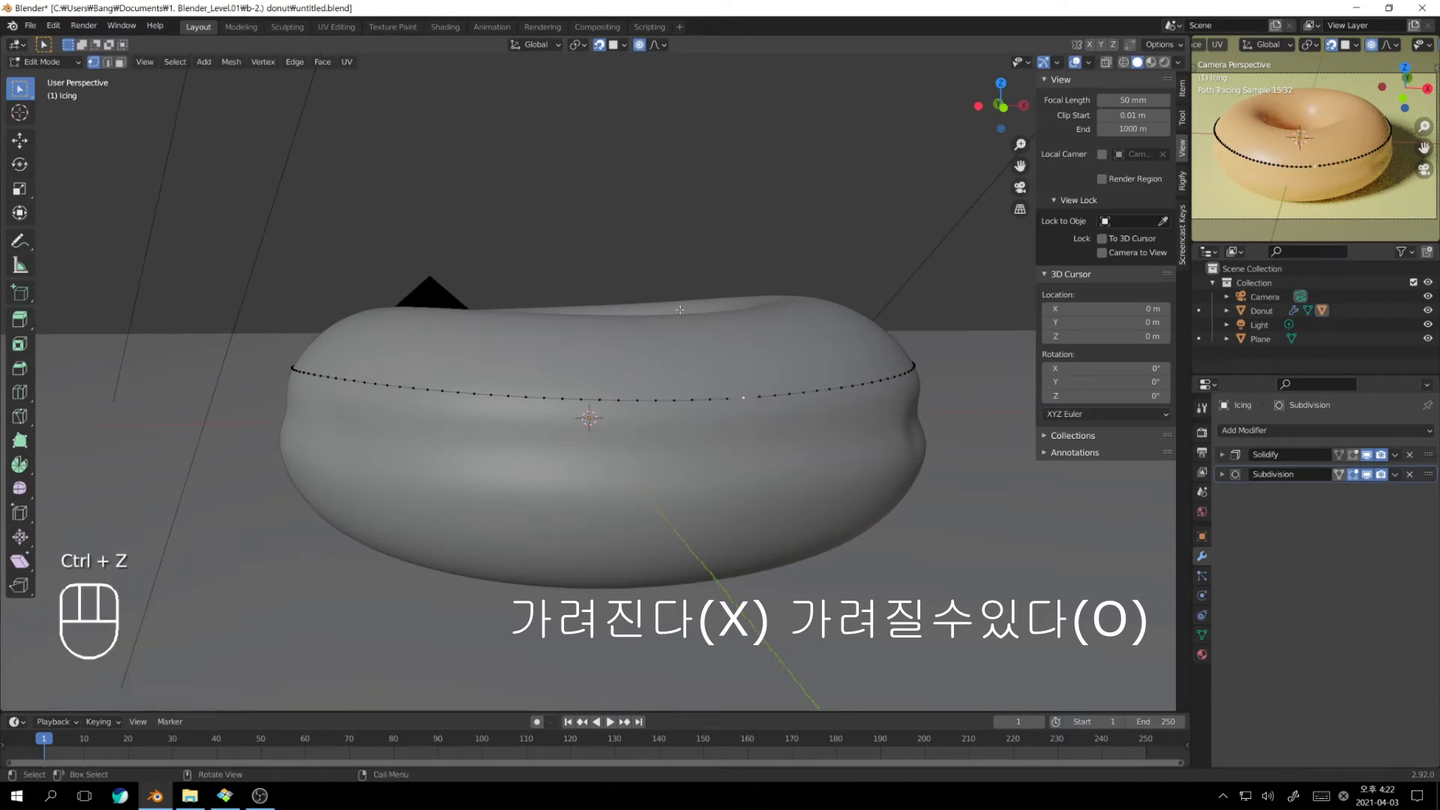
Pull the front rim vertex down about 1 mm in front view, with the proportional editing size reduced to about 0.01
left_click(620, 46)
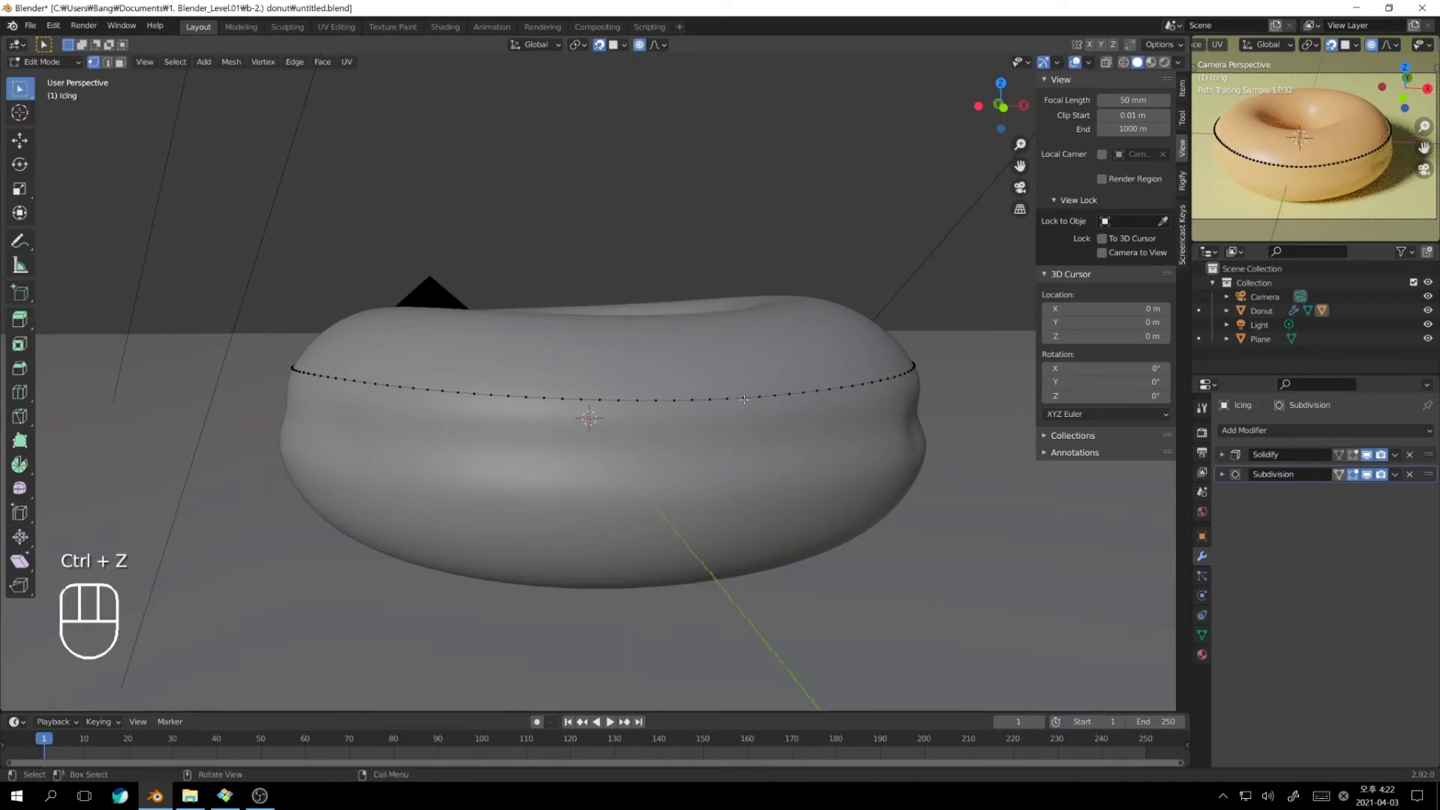
key("KP_1")
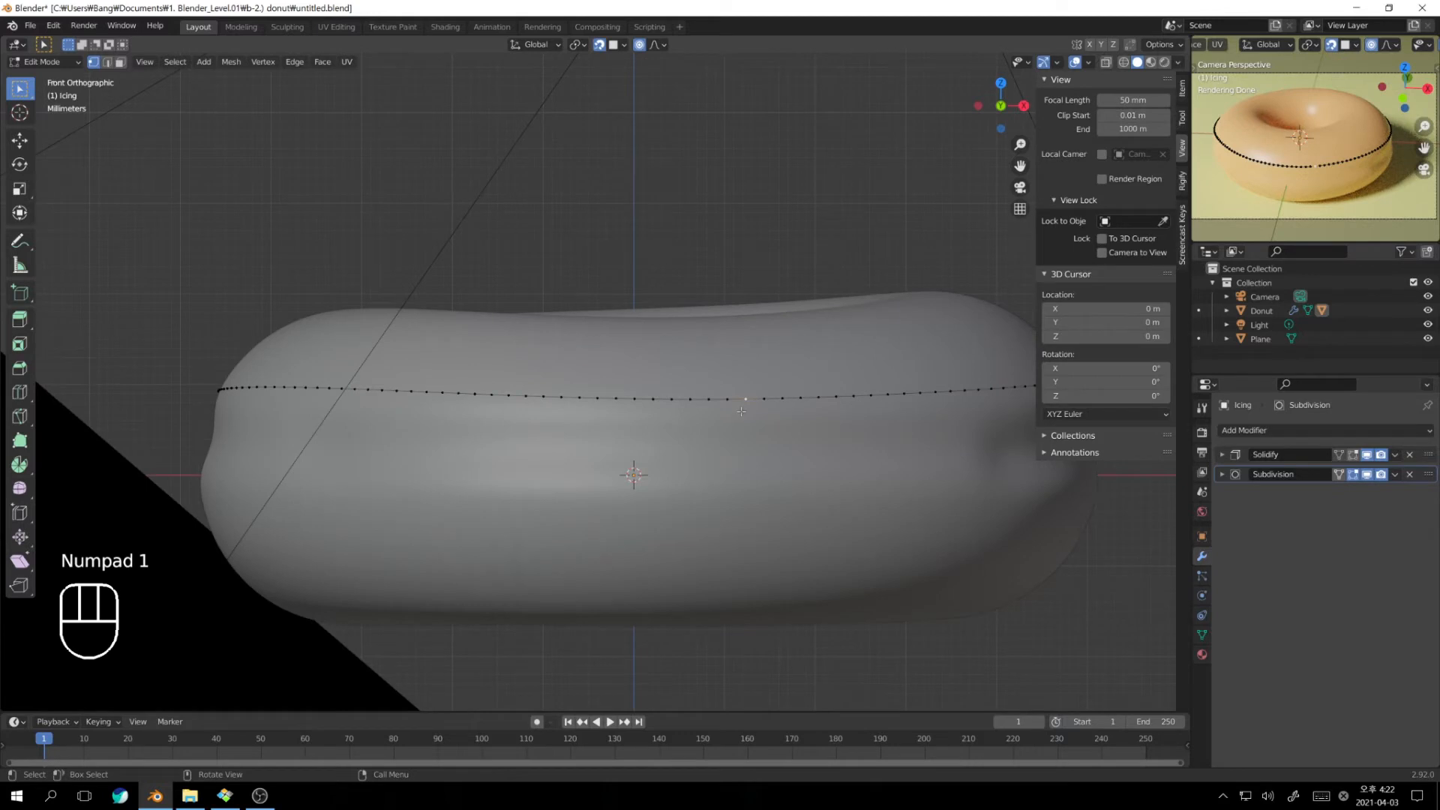
key("g")
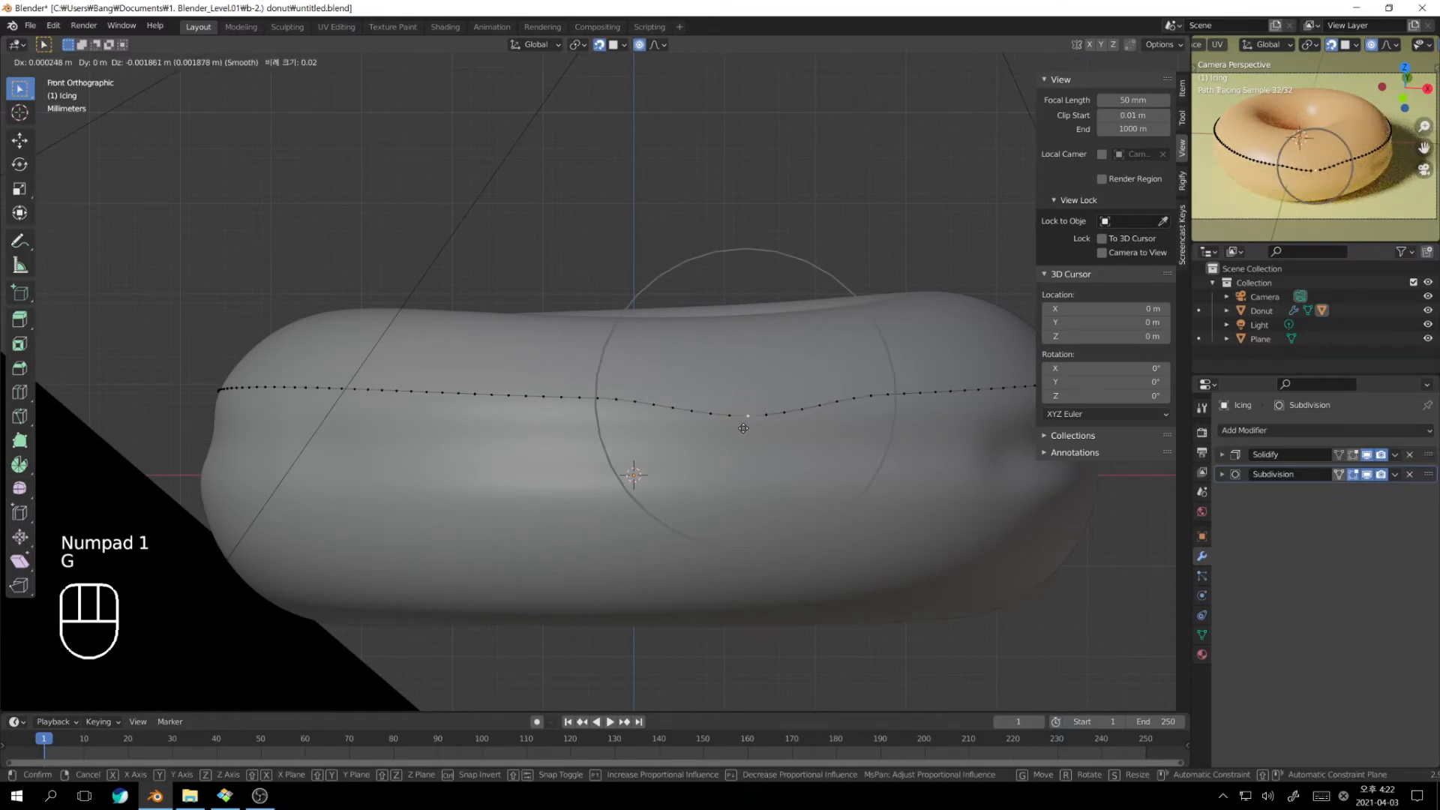
scroll(743, 427, "up", 2)
scroll(741, 427, "up", 10)
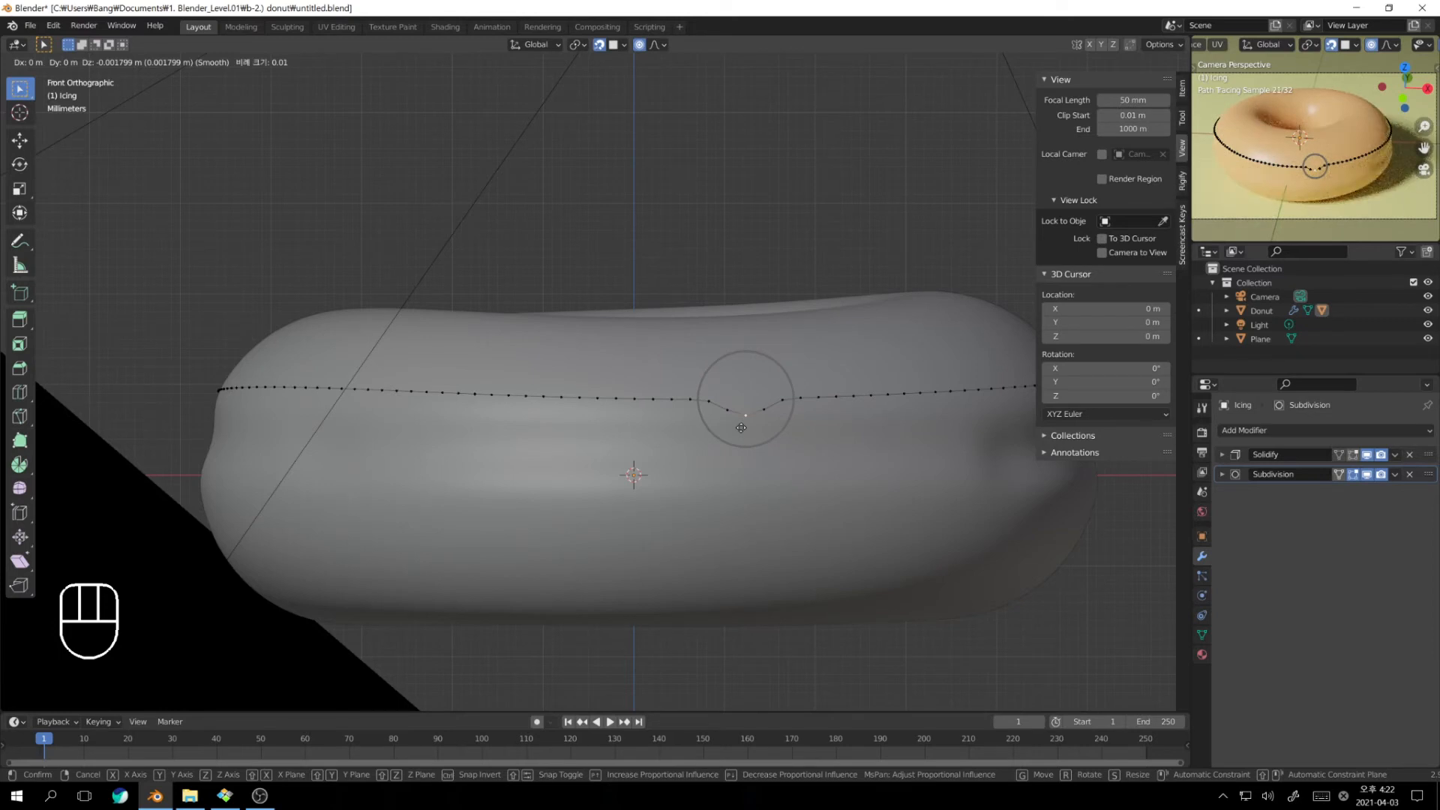
right_click(742, 421)
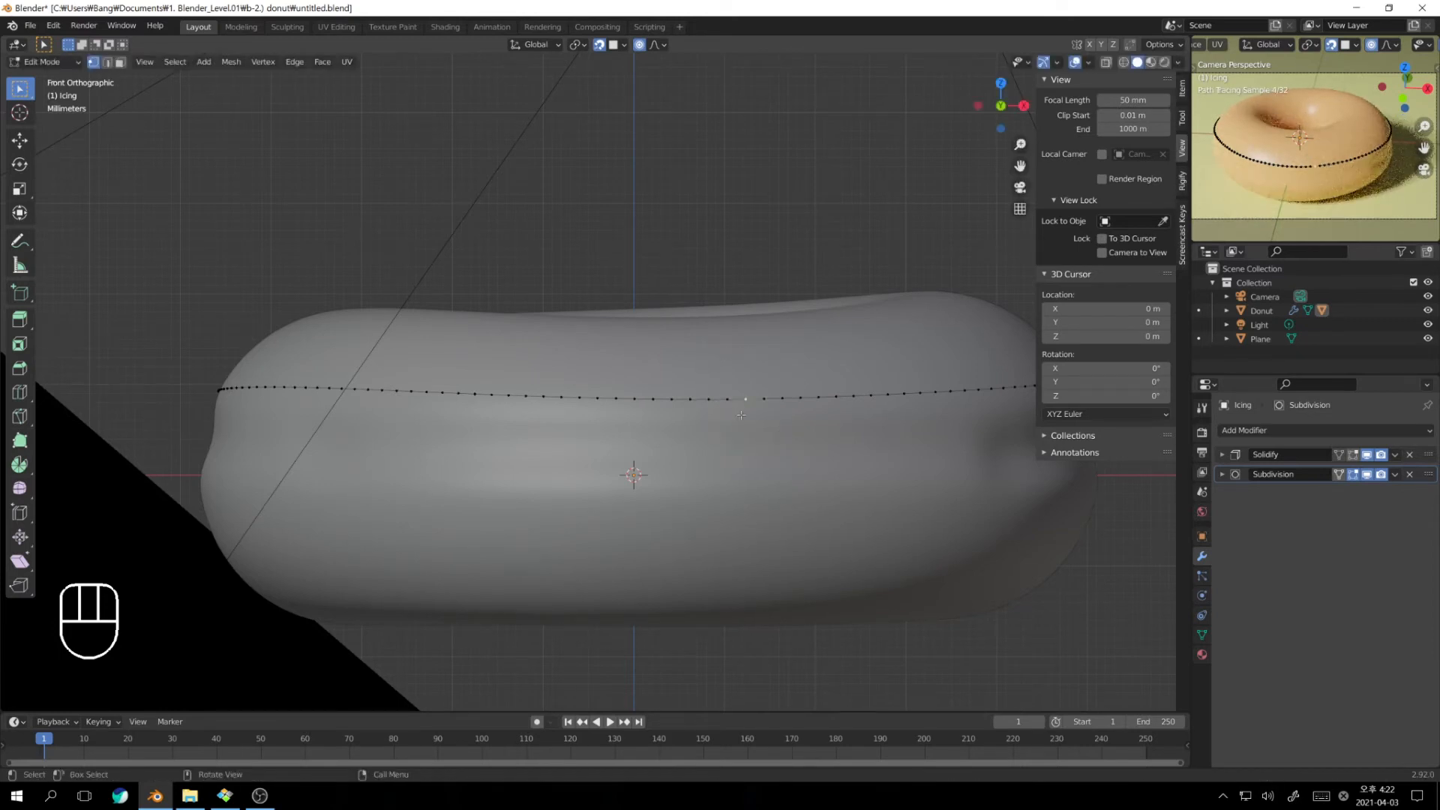
key("g")
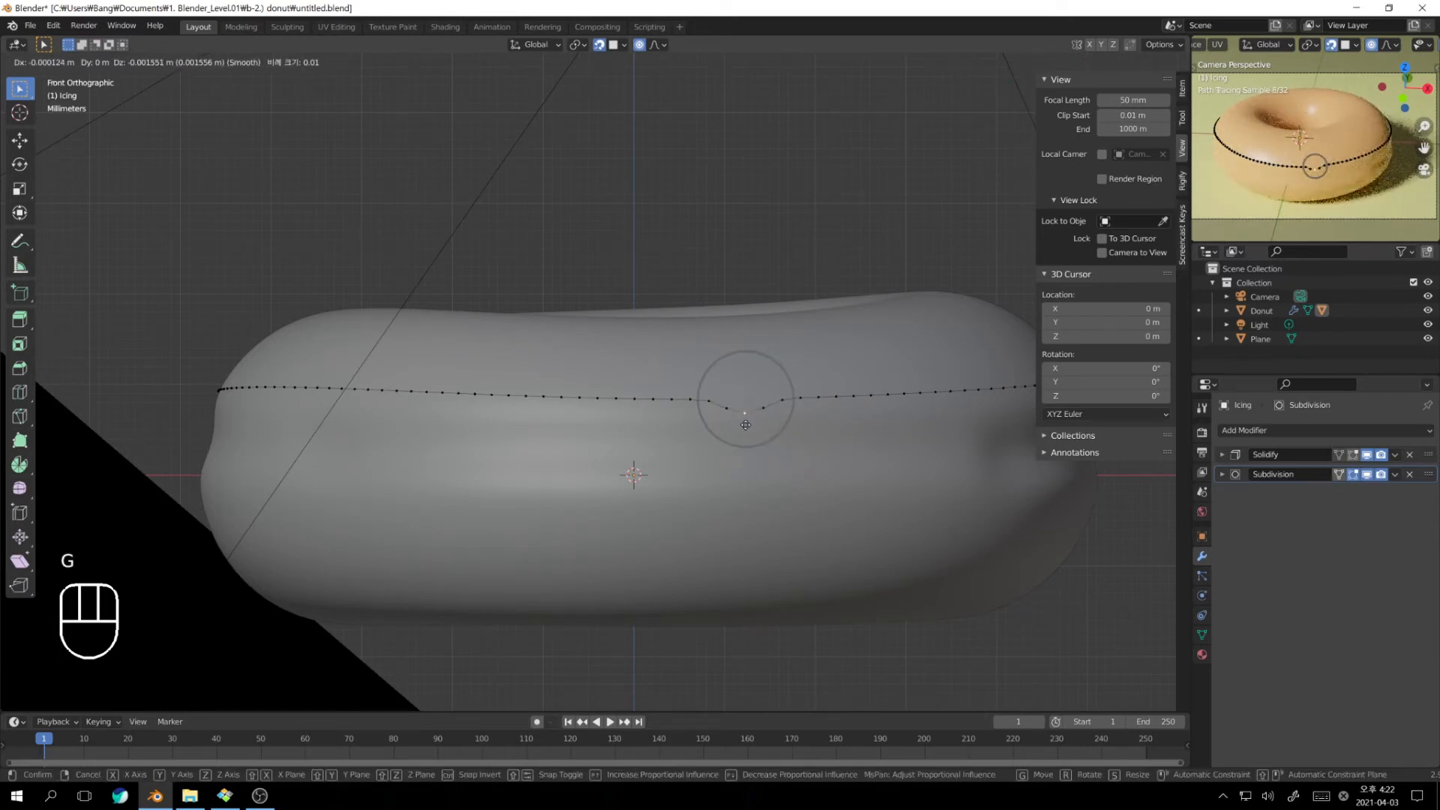
scroll(745, 426, "down", 2)
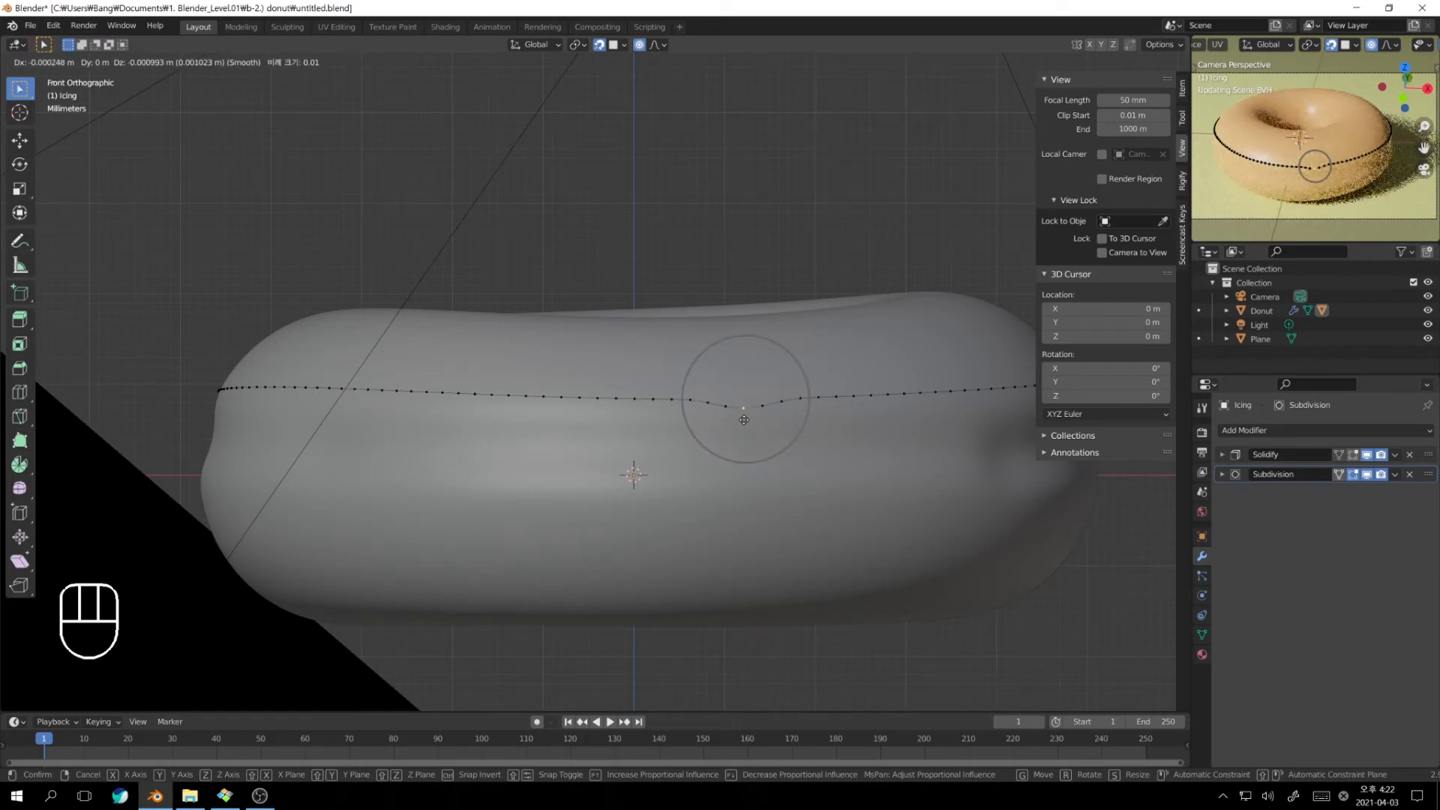
left_click(742, 425)
Examine the small bulge in the Icing's front rim from several angles in Object Mode
key("Tab")
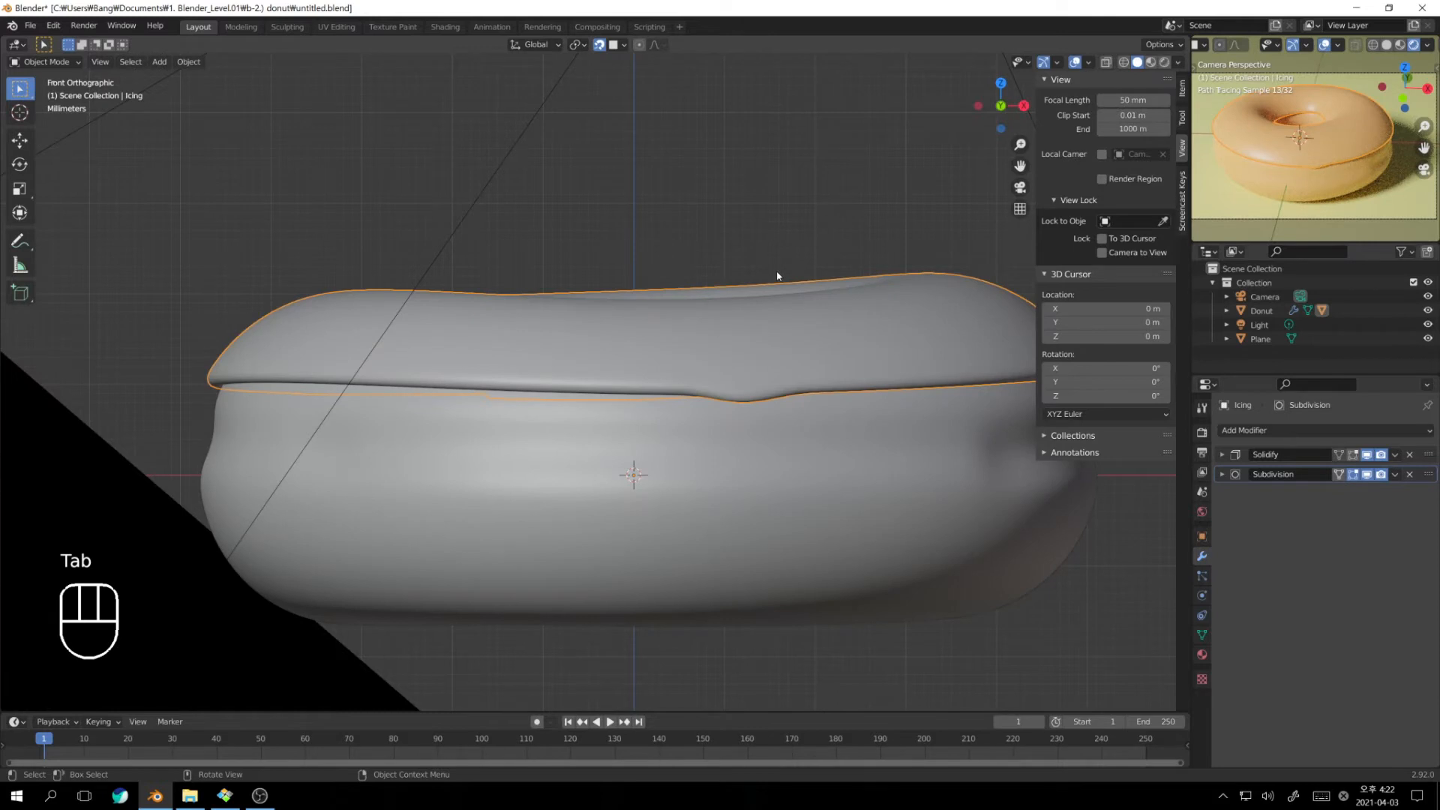
middle_click_drag(769, 304, 846, 322)
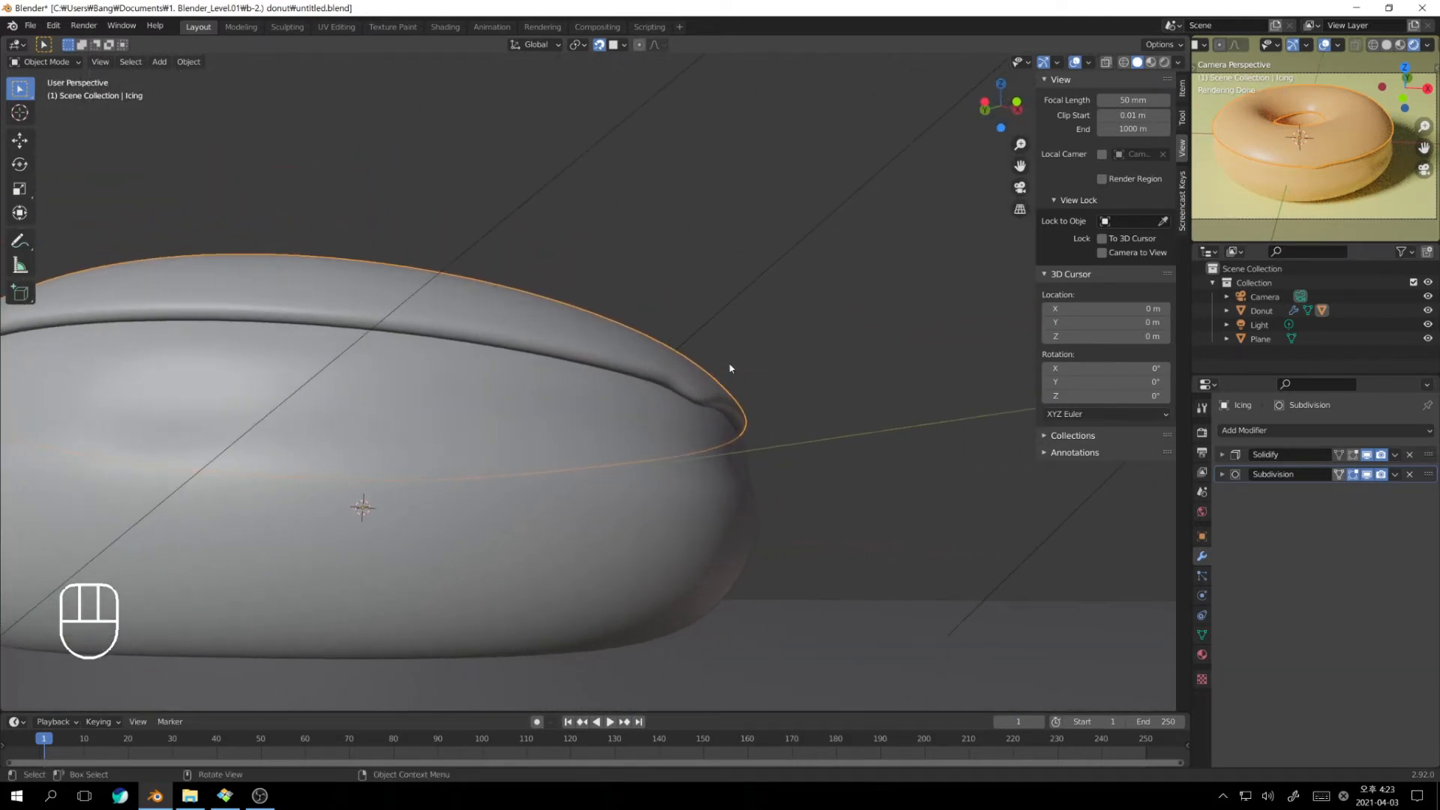
scroll(733, 367, "up", 8)
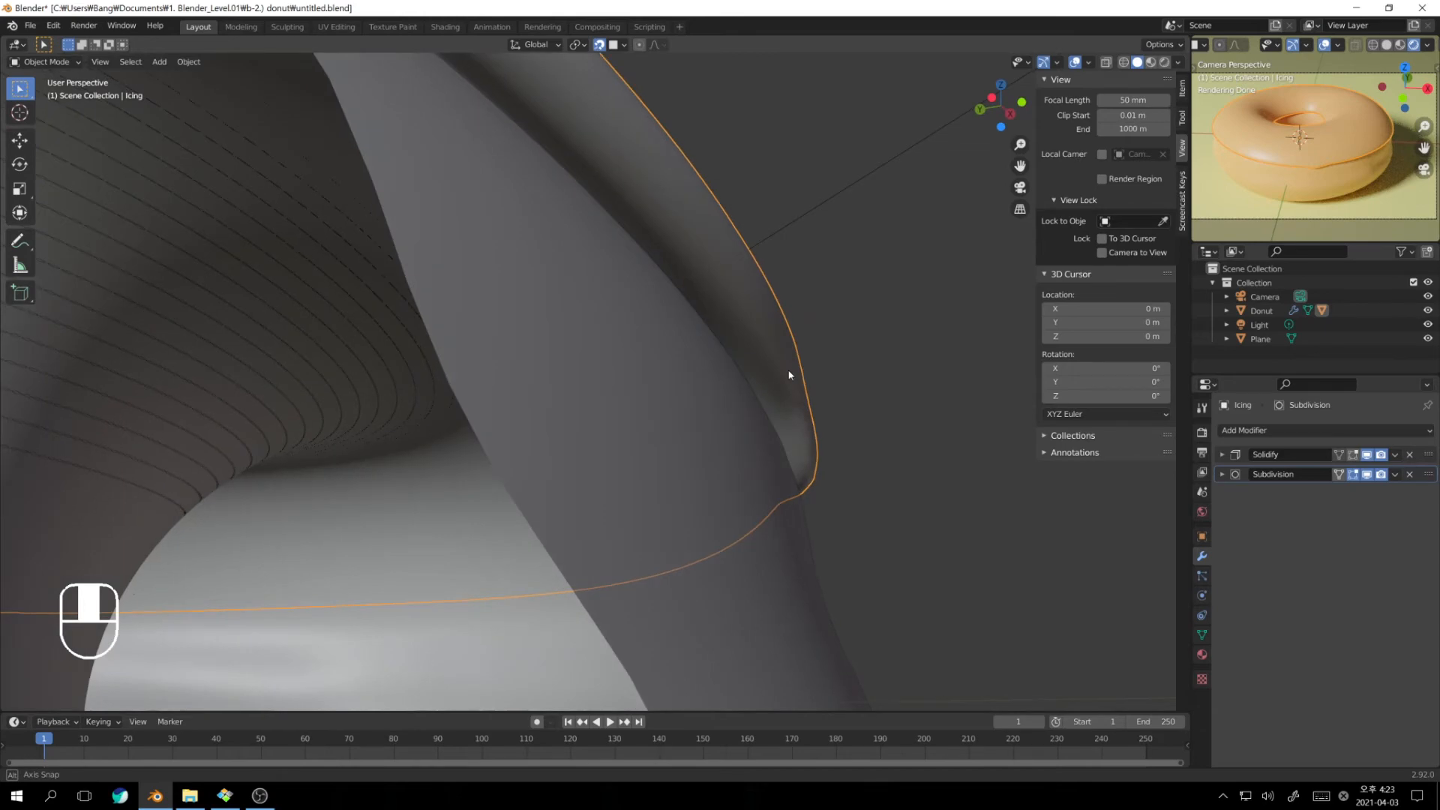
middle_click_drag(789, 375, 717, 389)
middle_click_drag(604, 381, 472, 354, "shift")
middle_click_drag(698, 342, 691, 422)
scroll(690, 423, "down", 4)
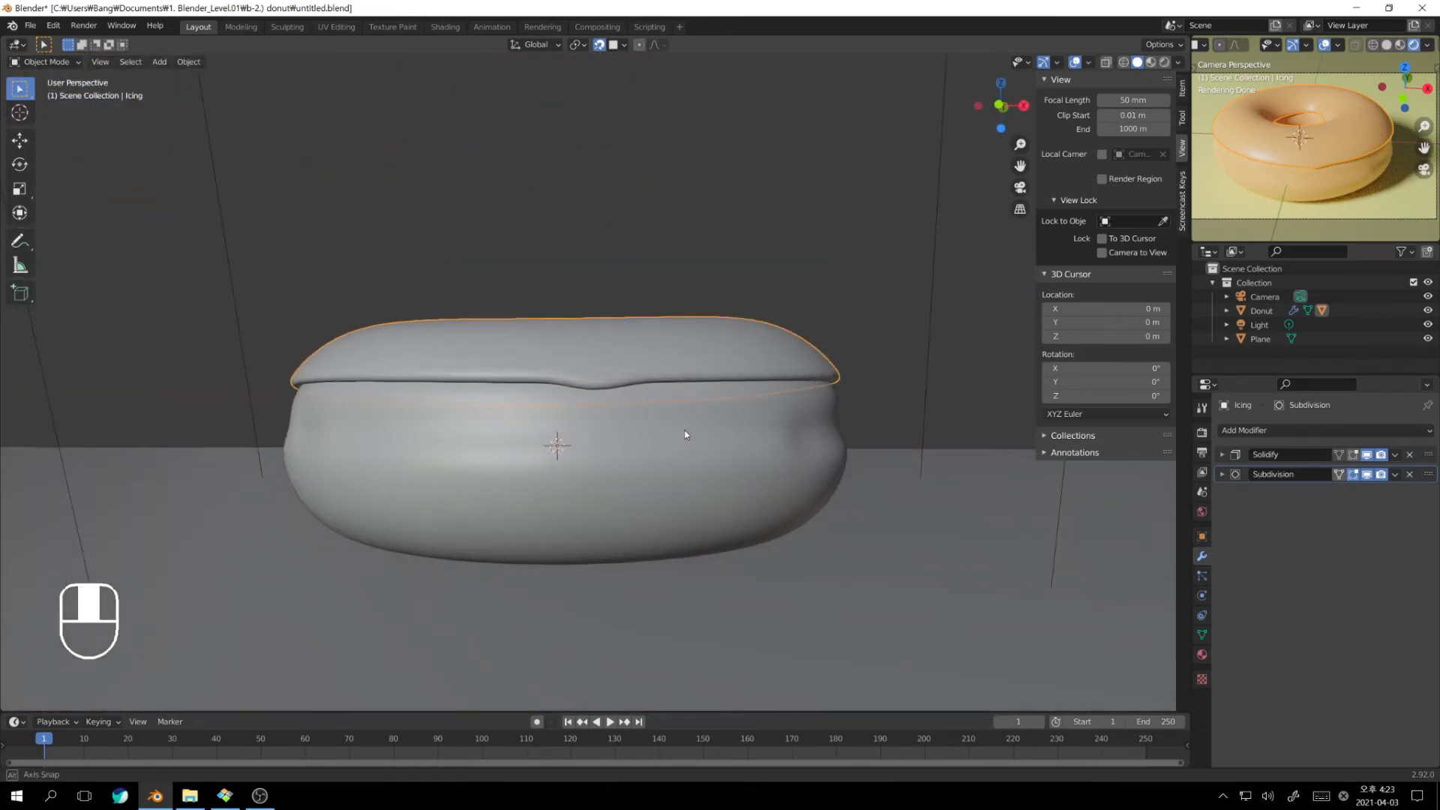
key("KP_1")
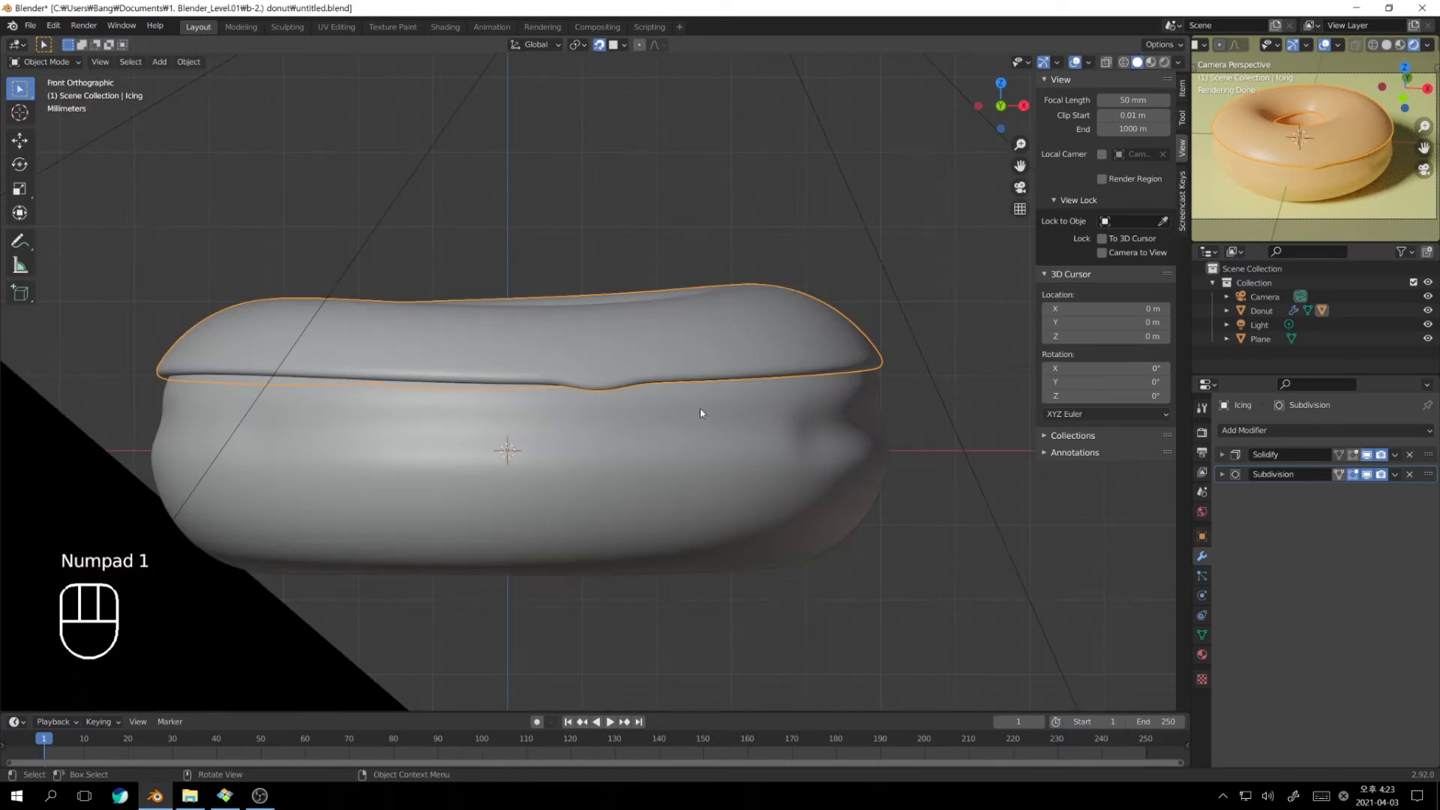
middle_click_drag(700, 412, 707, 443, "shift")
Examine the Icing's rim through the camera view in Object Mode and return to editing it in front view
key("Tab")
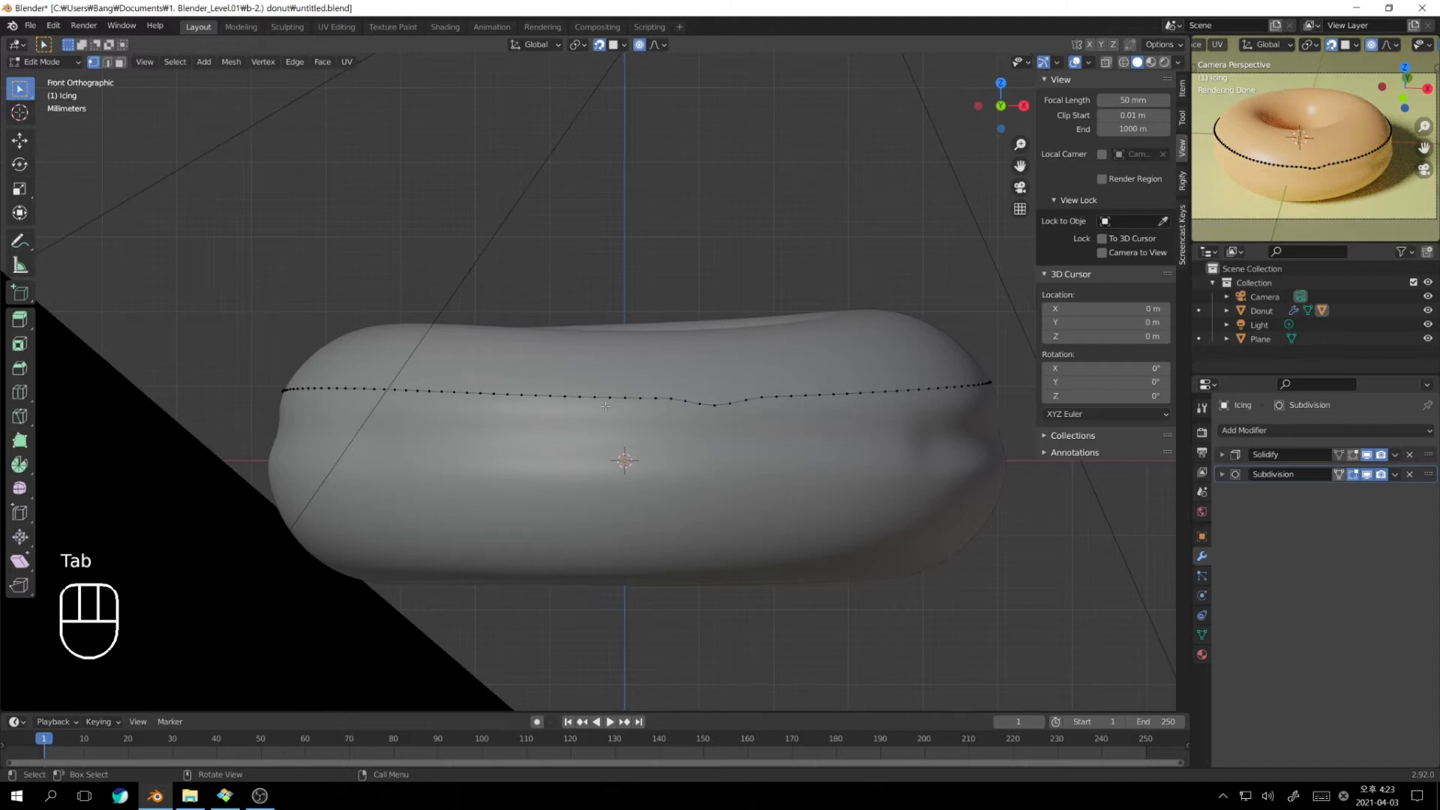
key("KP_0")
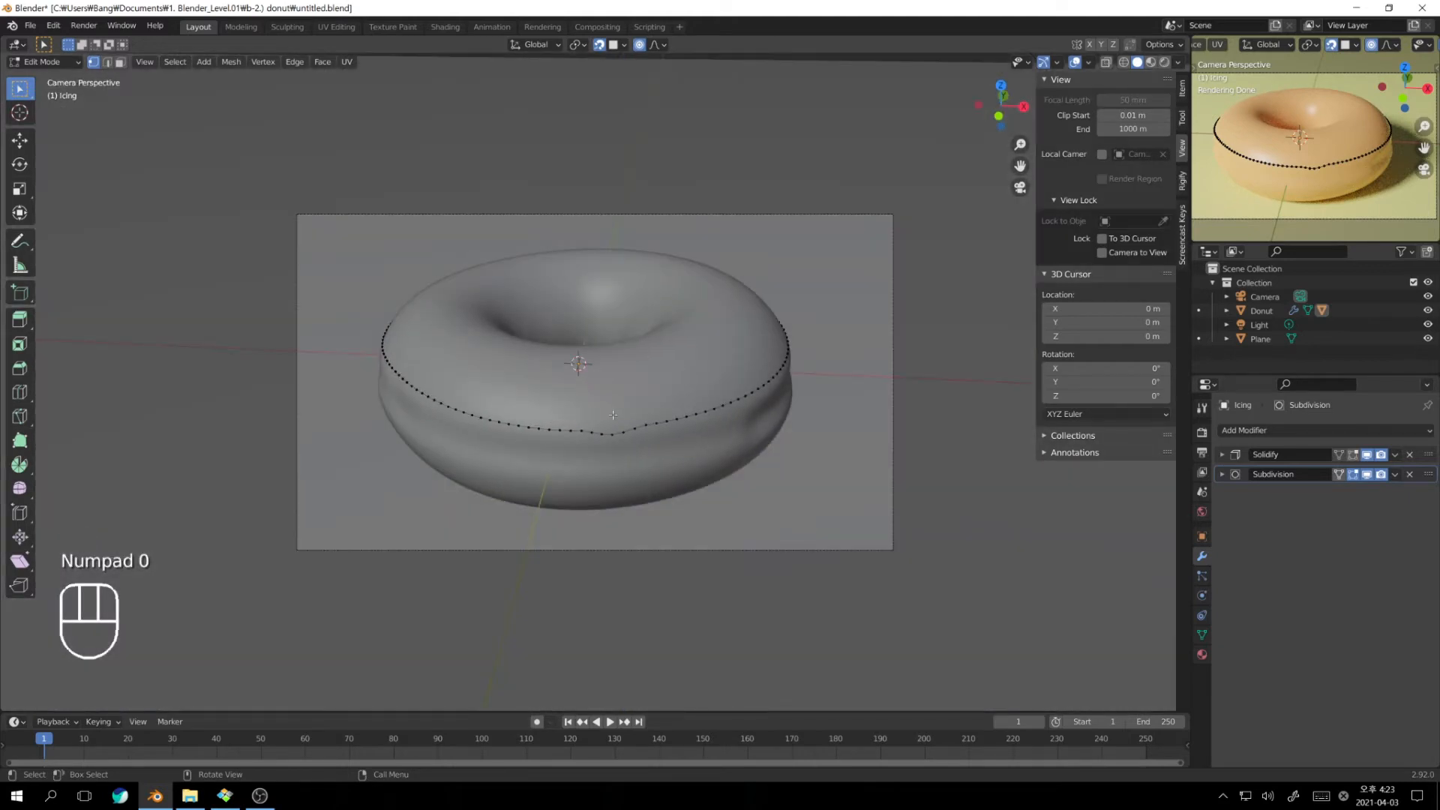
key("Tab")
key("alt+Tab")
key("alt+Tab")
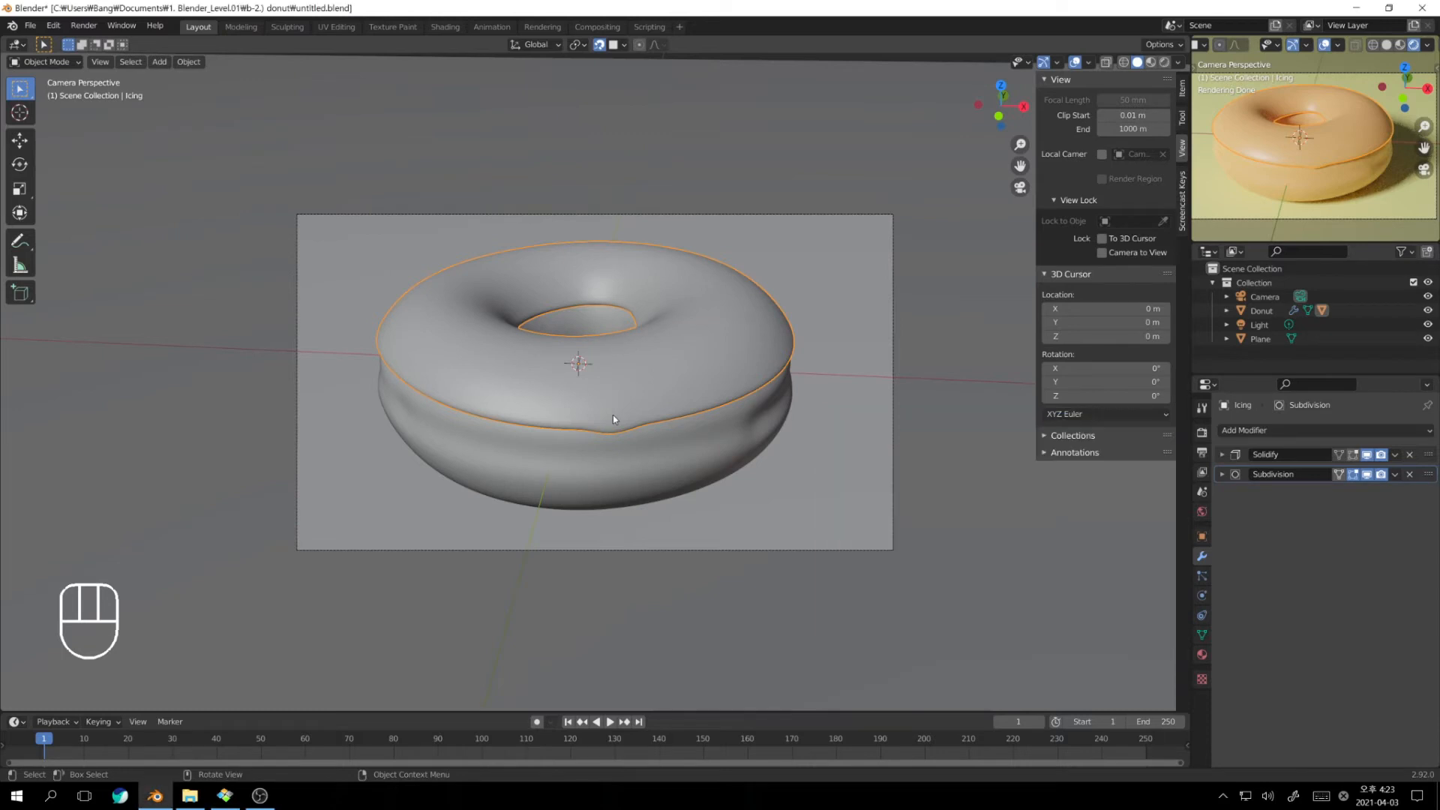
key("KP_0")
key("Tab")
key("Tab")
key("Tab")
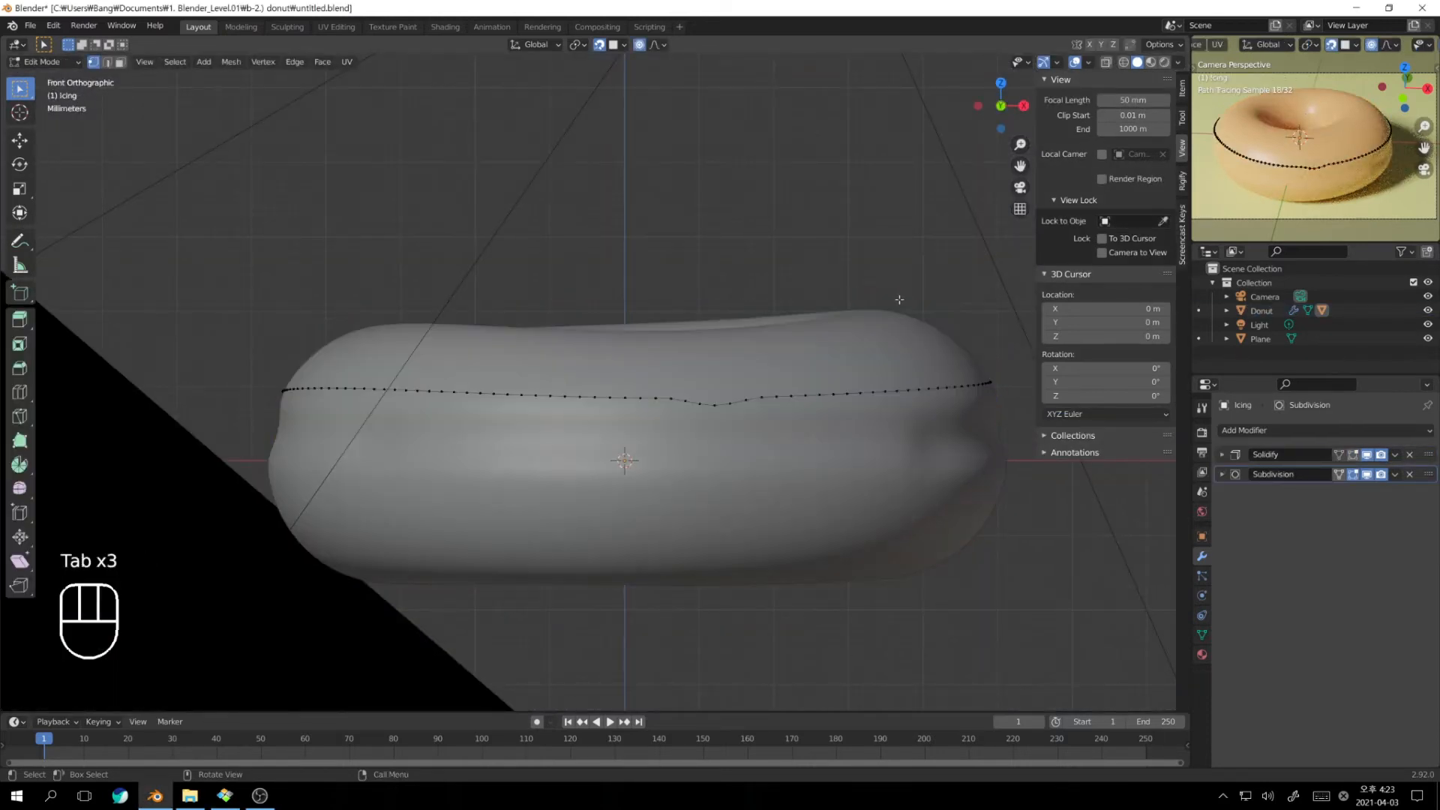
Select the lowest vertices at the tip of the bulge in the Icing's front rim
key("Tab")
key("Tab")
middle_click_drag(899, 303, 690, 413, "shift")
scroll(677, 430, "up", 1)
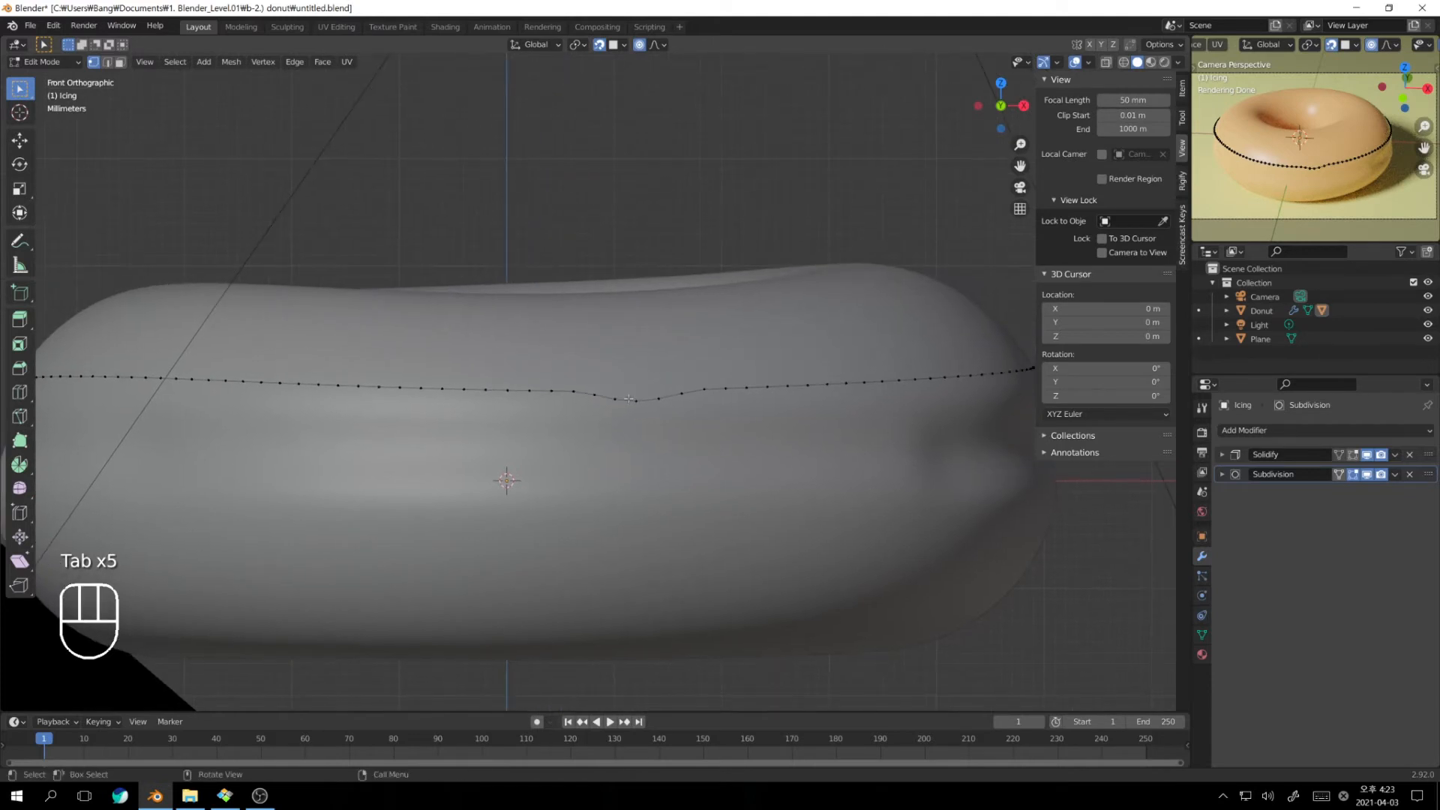
left_click_drag(606, 390, 669, 425)
Try extruding the bulge's tip vertices without moving them, and undo the extrusion
key("e")
right_click(667, 424)
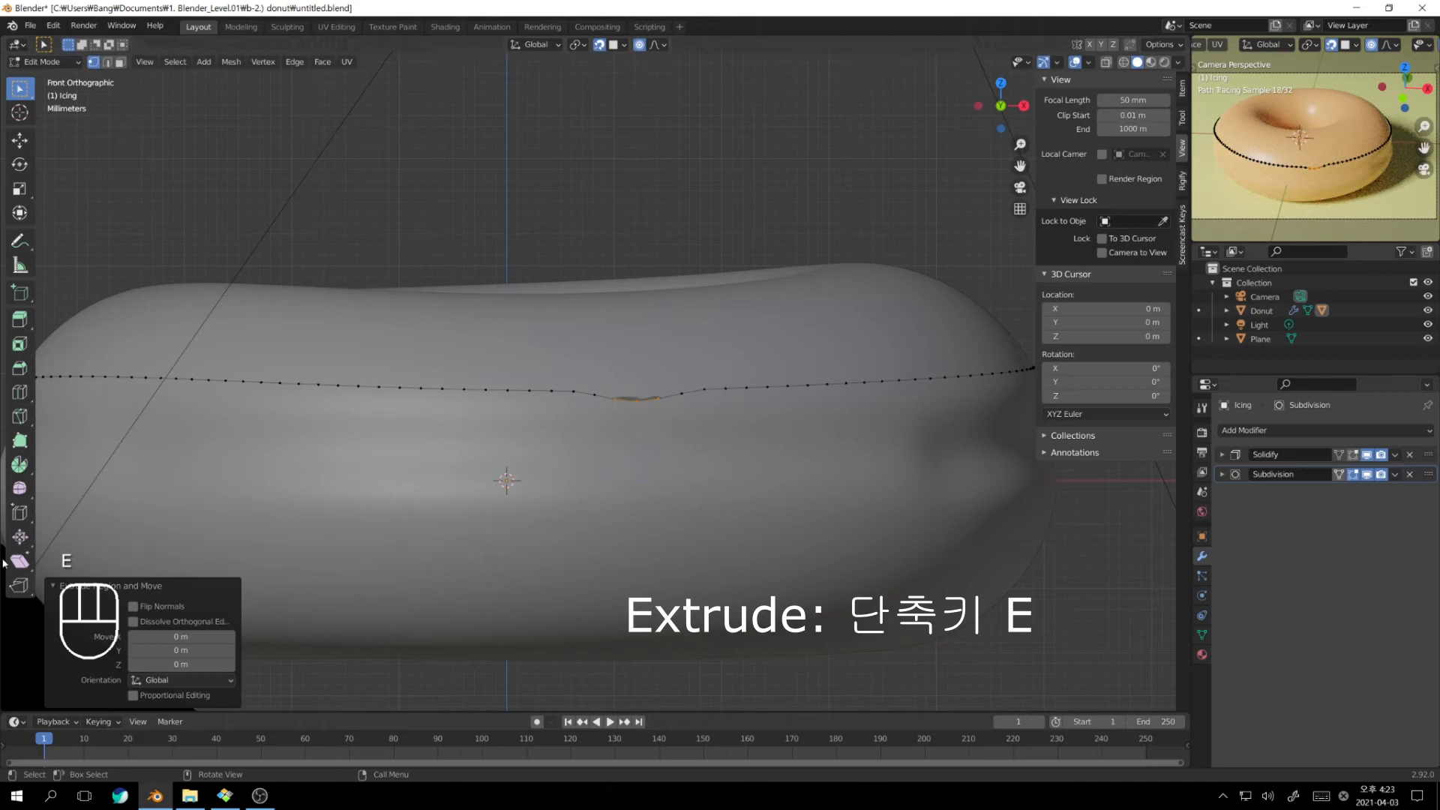
key("ctrl+z")
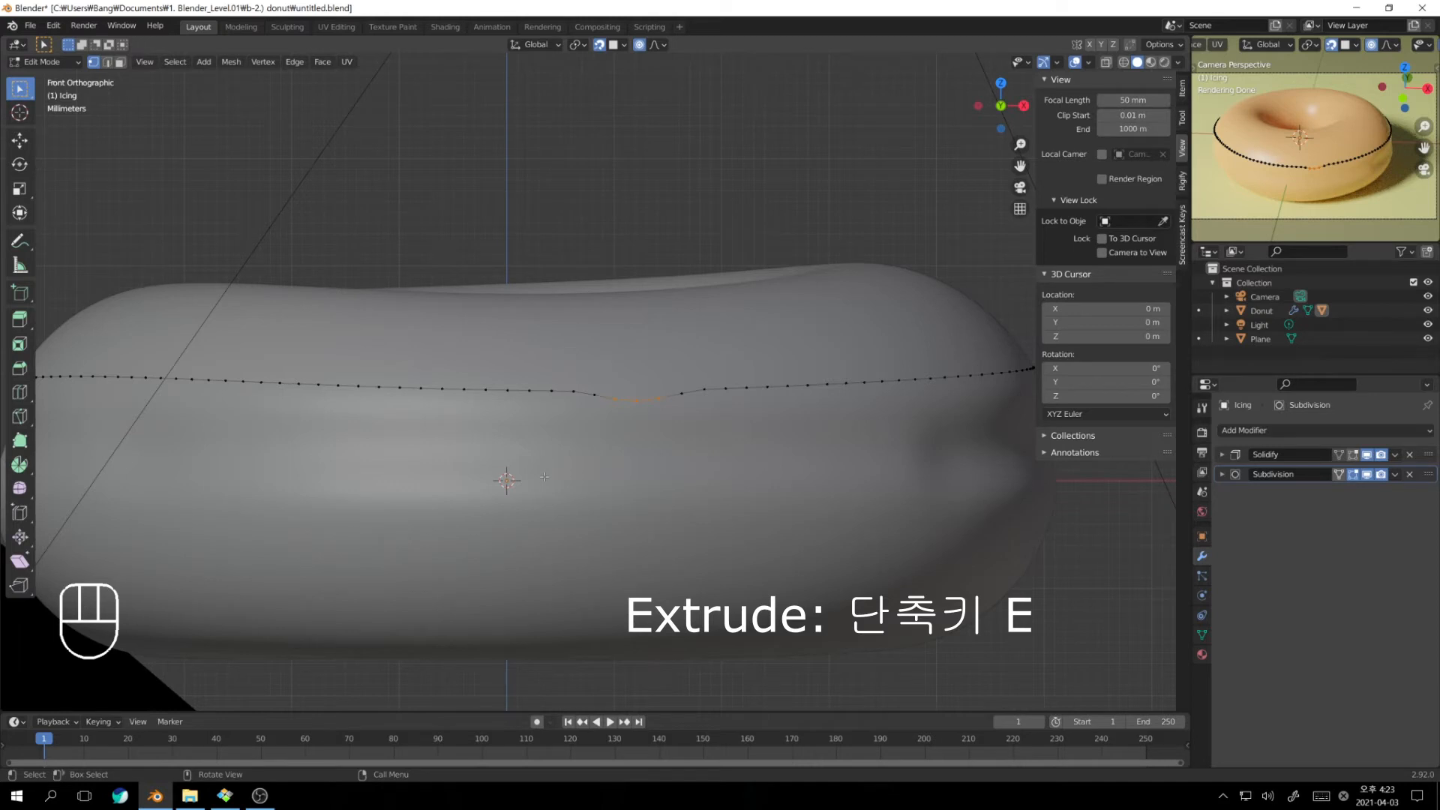
Try extruding the bulge's tip vertices about 4.8 mm downward, check the drip in Object Mode, and delete the extruded vertices
key("e")
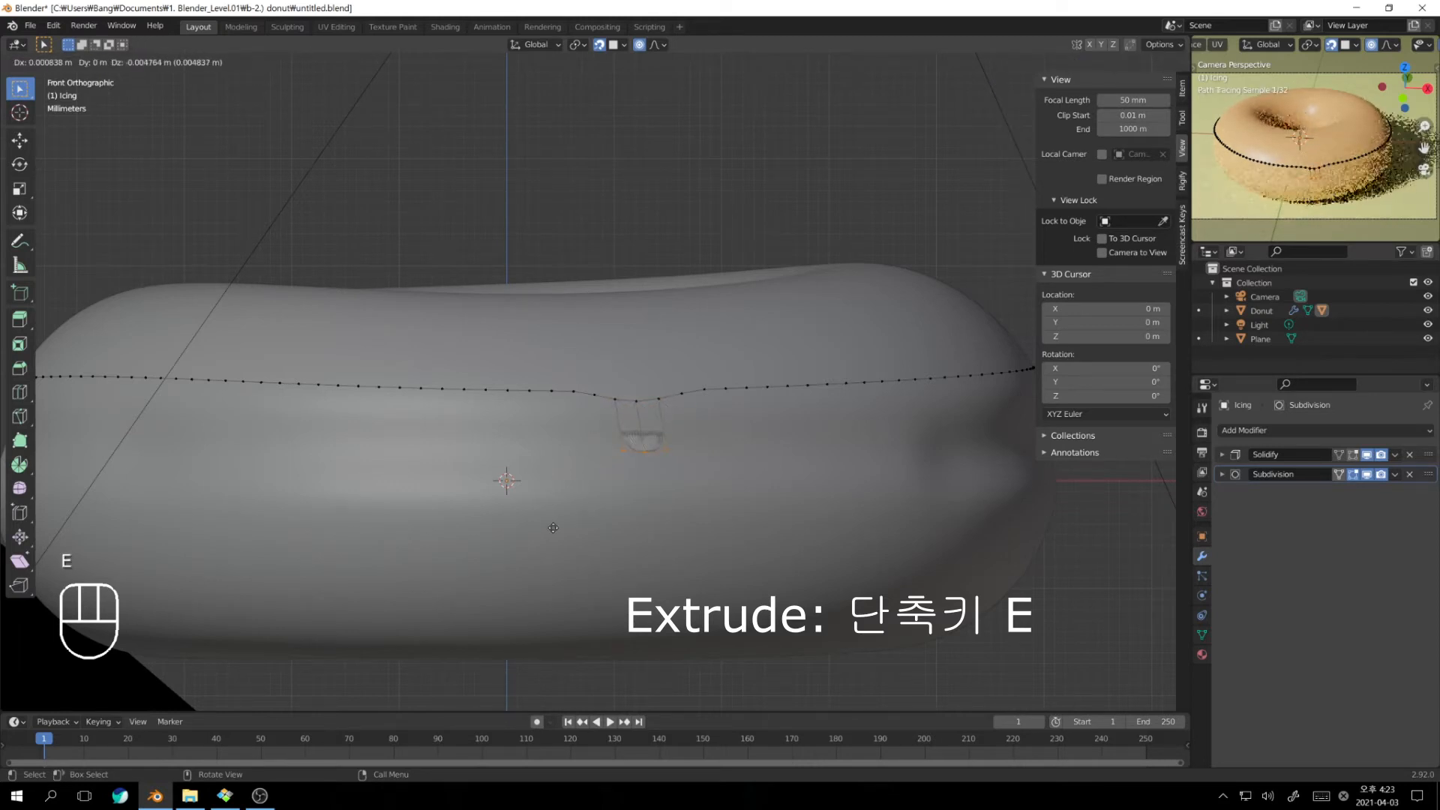
left_click(552, 529)
key("Tab")
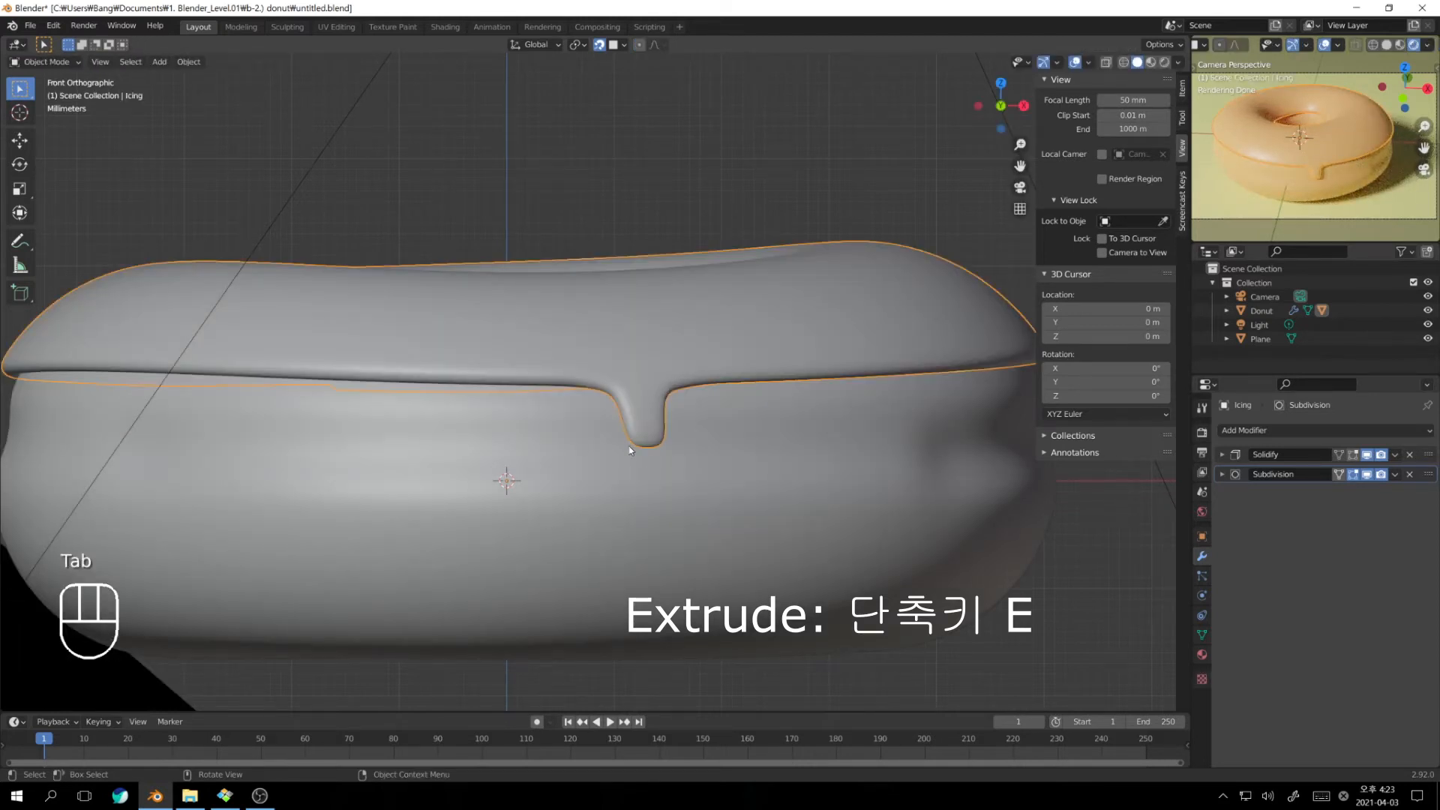
key("Tab")
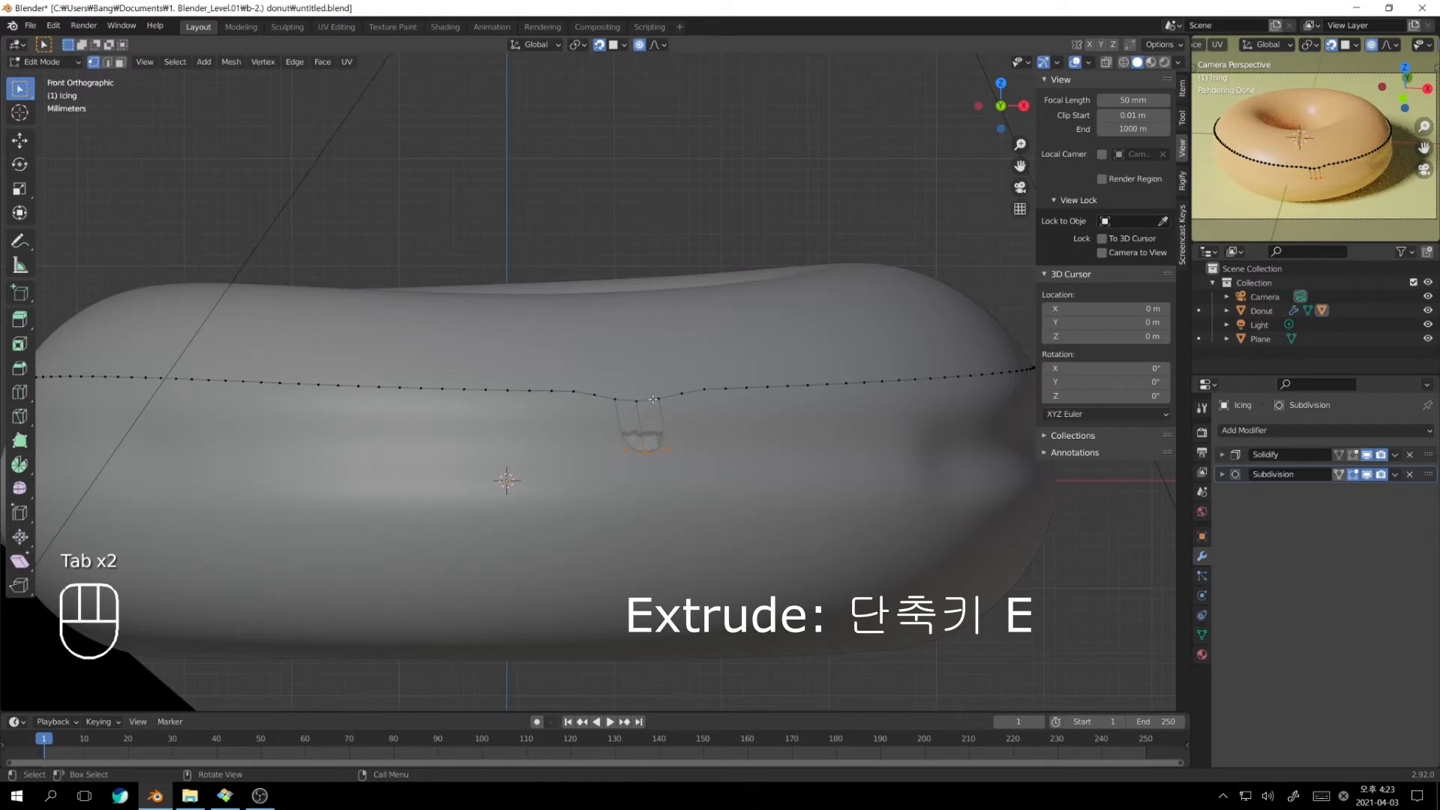
key("x")
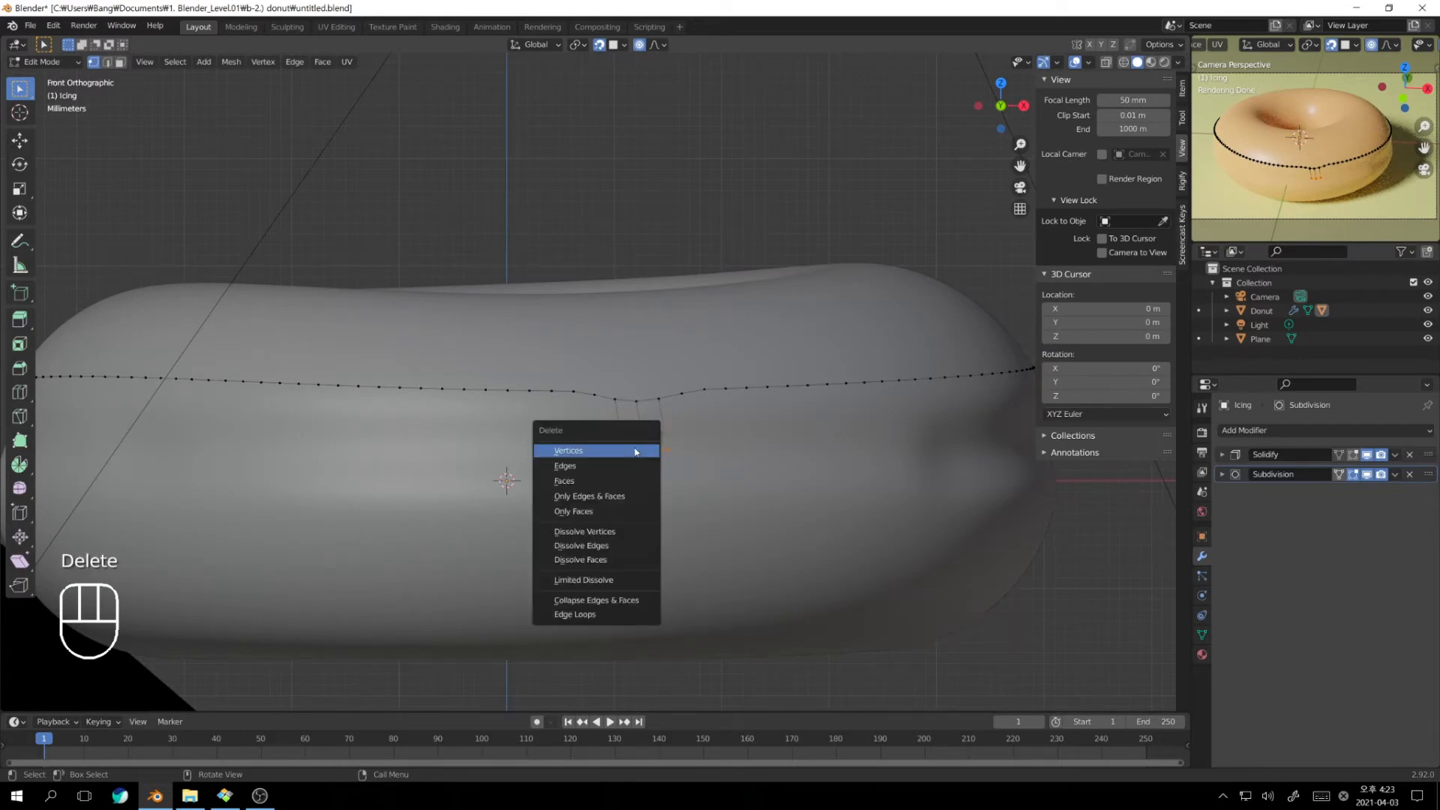
left_click(633, 451)
Try pulling the bulge's tip vertices down about 8.3 mm with proportional editing, inspect the wide drip, and undo the move
key("alt+z")
key("alt+z")
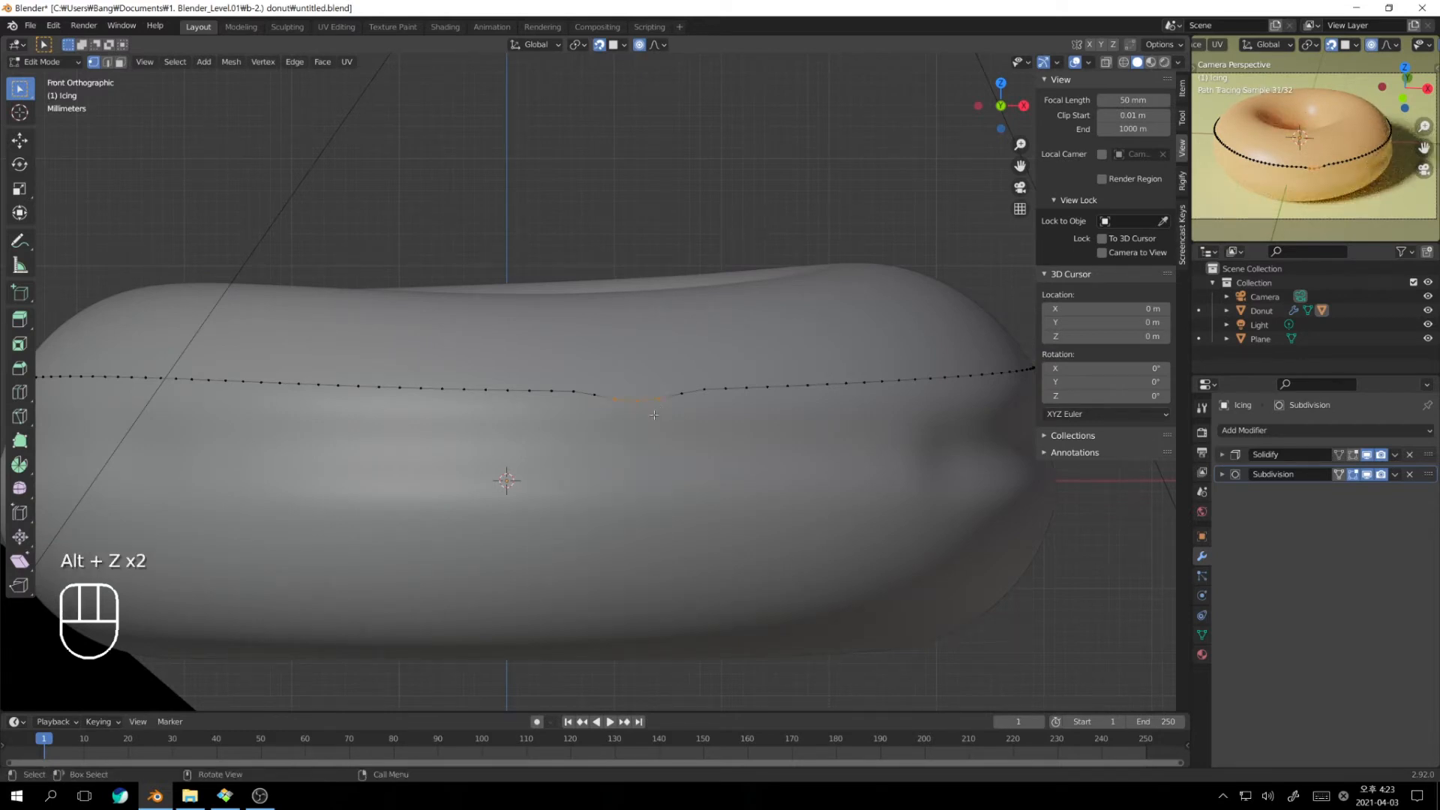
key("g")
left_click(655, 503)
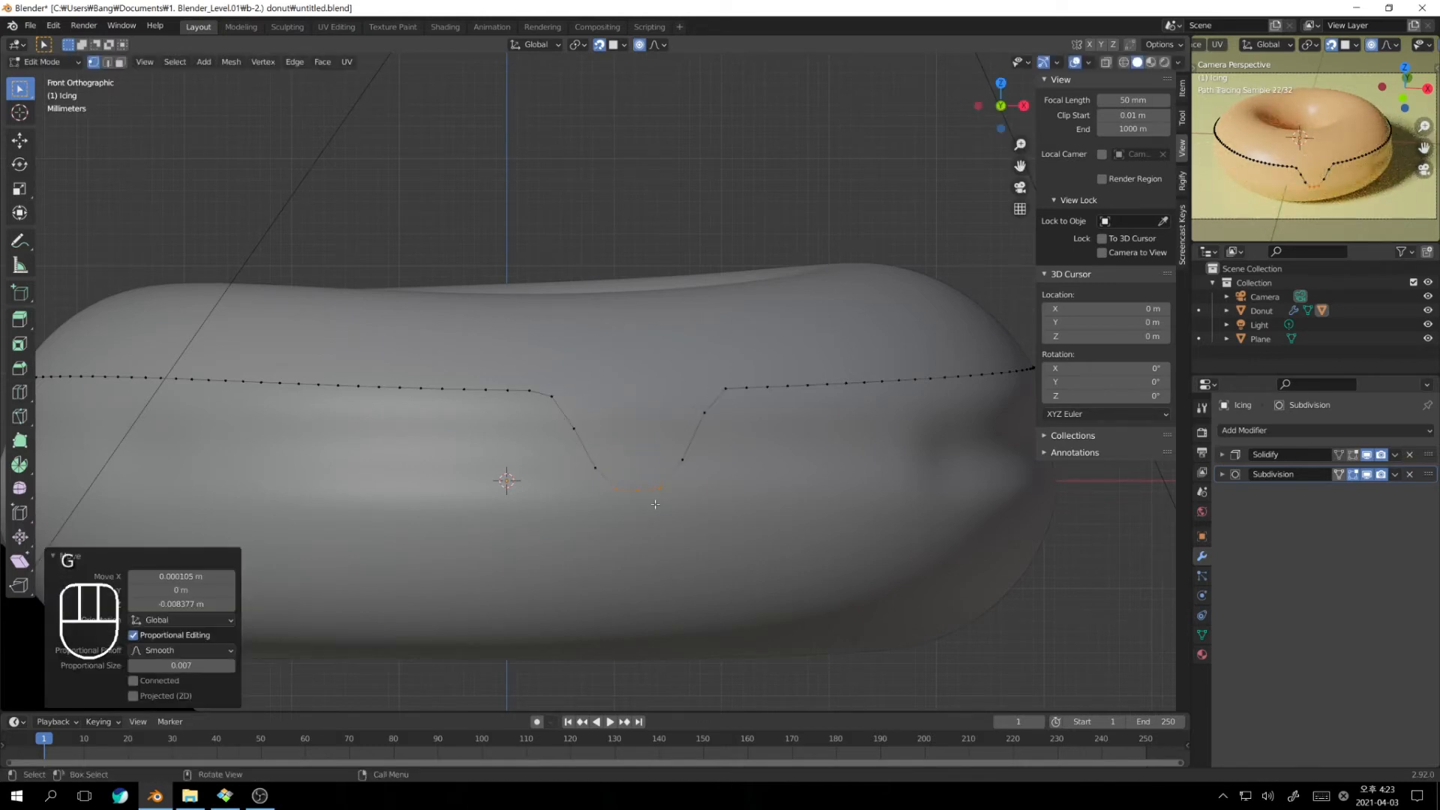
key("Tab")
middle_click_drag(657, 492, 769, 456)
scroll(742, 454, "down", 6)
key("ctrl+z")
key("ctrl+z")
key("ctrl+z")
key("ctrl+z")
key("ctrl+z")
Extrude the bulge's tip vertices downward in three short segments to form a narrow drip, and inspect it in Object Mode
key("e")
left_click(634, 431)
key("e")
left_click(635, 461)
key("e")
left_click(638, 492)
key("Tab")
middle_click_drag(603, 474, 367, 379)
scroll(653, 431, "up", 4)
Pull rim vertices beside the extruded drip down about 8.7 mm with proportional editing to form a second drip
key("Tab")
key("Tab")
key("Tab")
left_click_drag(321, 331, 439, 392)
scroll(420, 411, "down", 5)
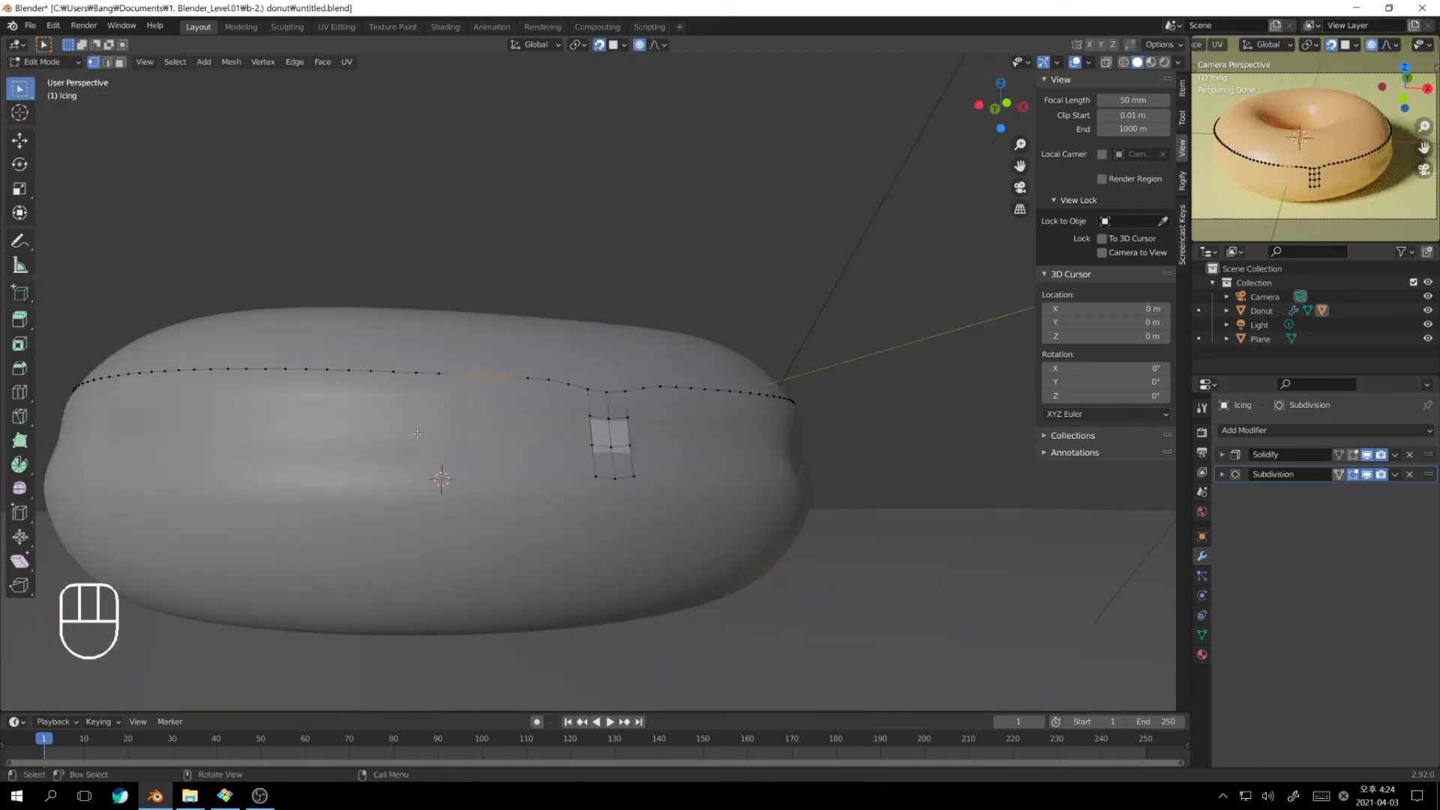
middle_click_drag(419, 411, 440, 476)
key("g")
left_click(431, 516)
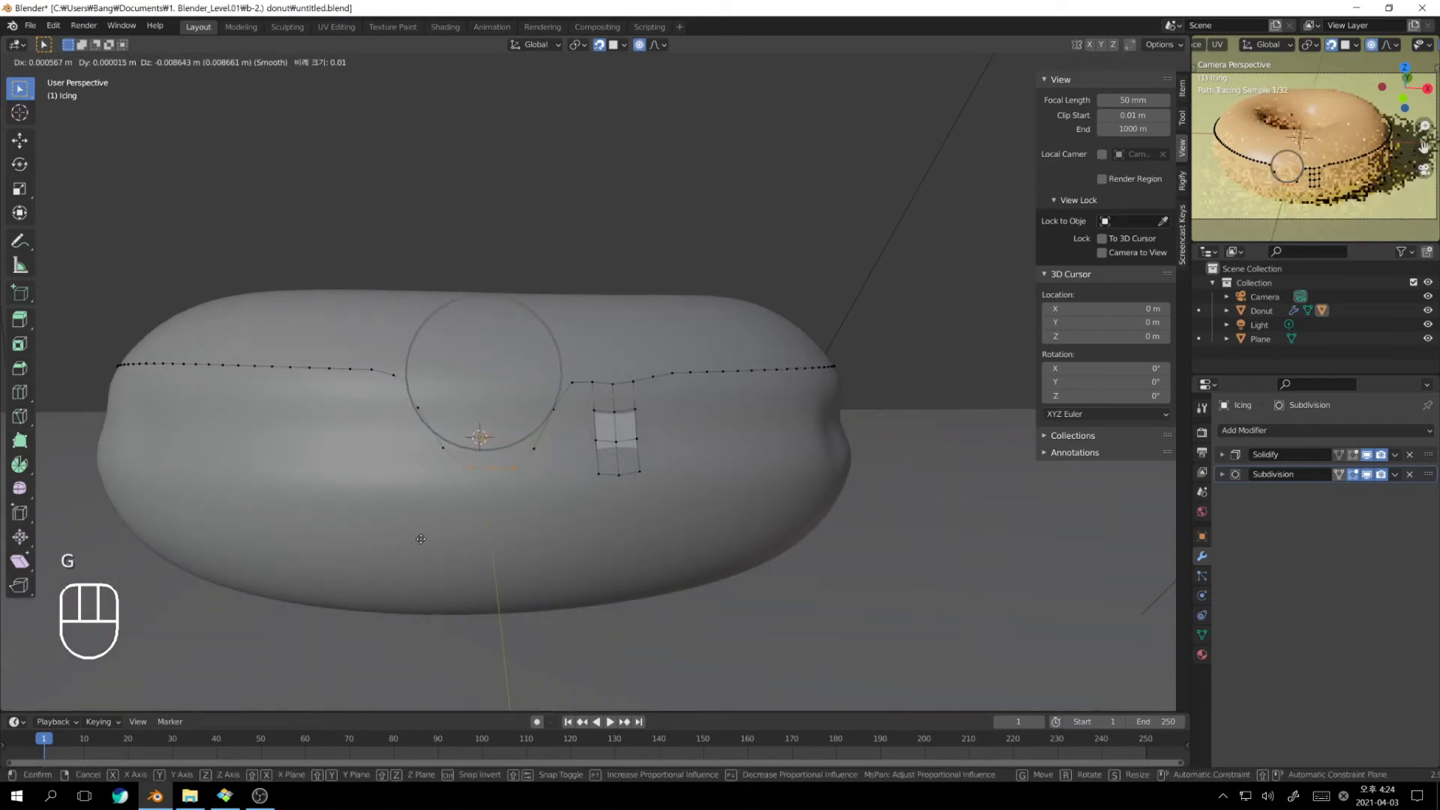
Examine the extruded drip and the proportionally pulled drip from several angles in Object Mode, comparing their shape and thickness
scroll(593, 443, "up", 4)
key("Tab")
scroll(615, 454, "up", 3)
middle_click_drag(614, 453, 631, 449)
scroll(621, 440, "down", 5)
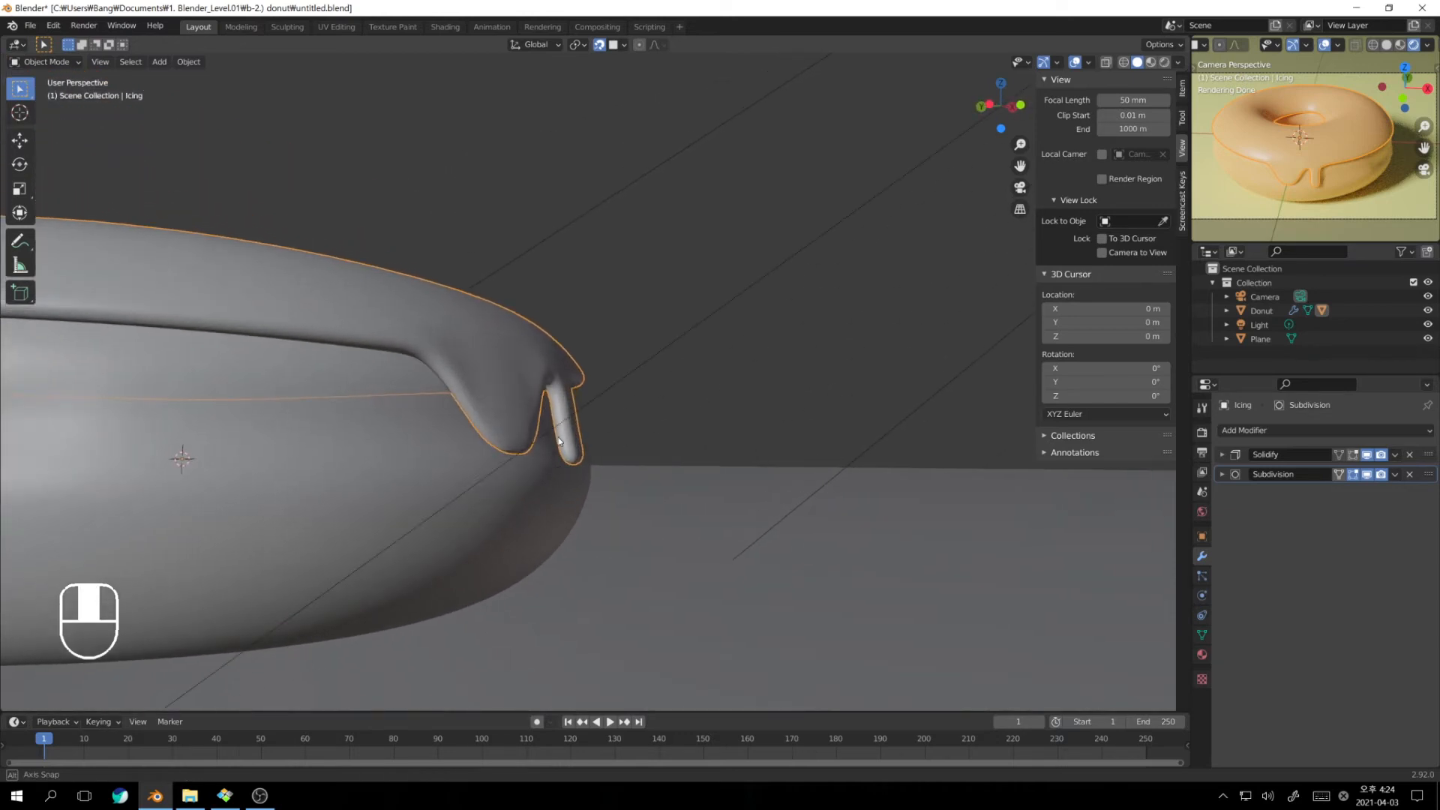
middle_click_drag(621, 441, 538, 322)
scroll(539, 322, "up", 2)
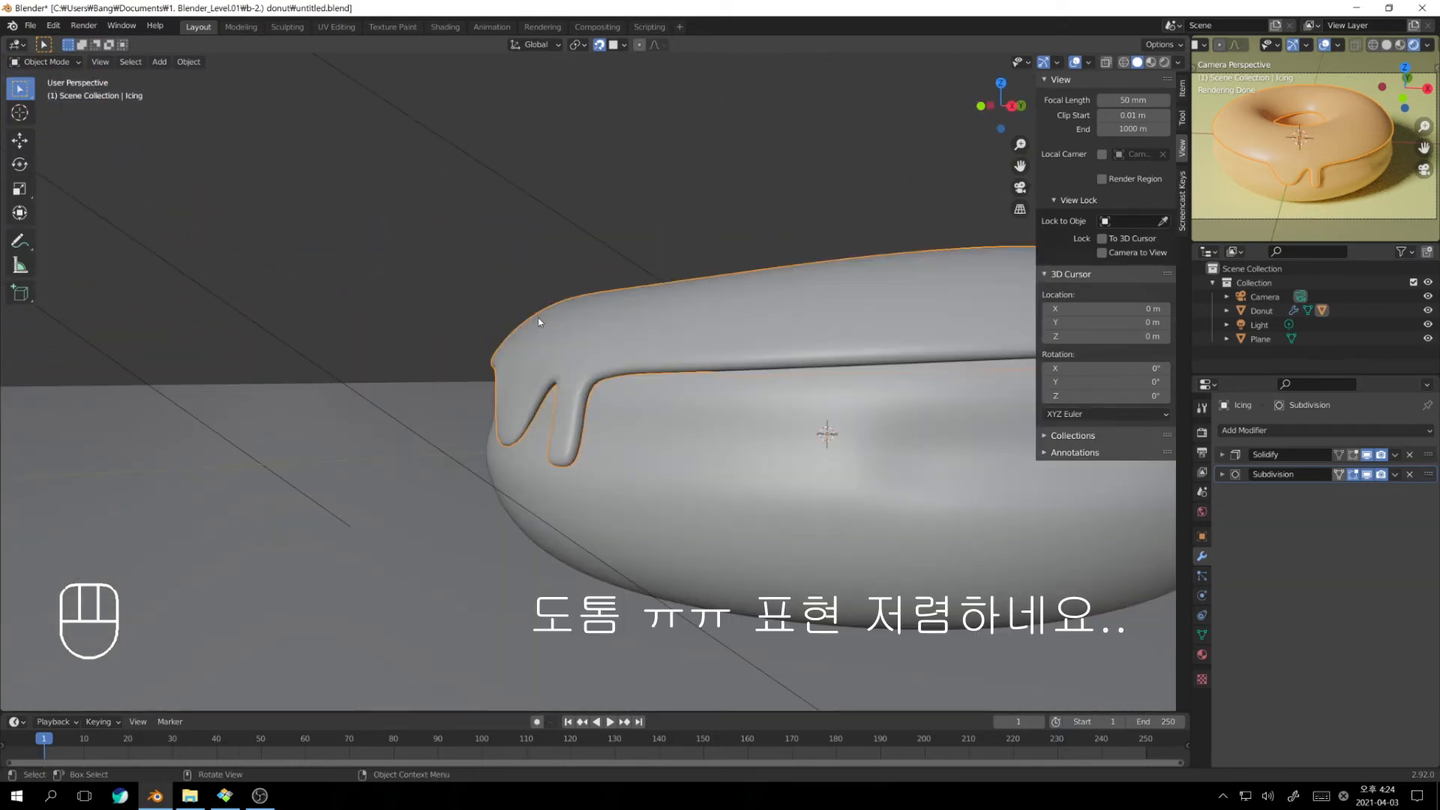
middle_click_drag(513, 453, 764, 450)
Extrude the bulge's tip vertices downward along Z in two segments in front view, the second about 2.3 mm long
key("Tab")
key("e")
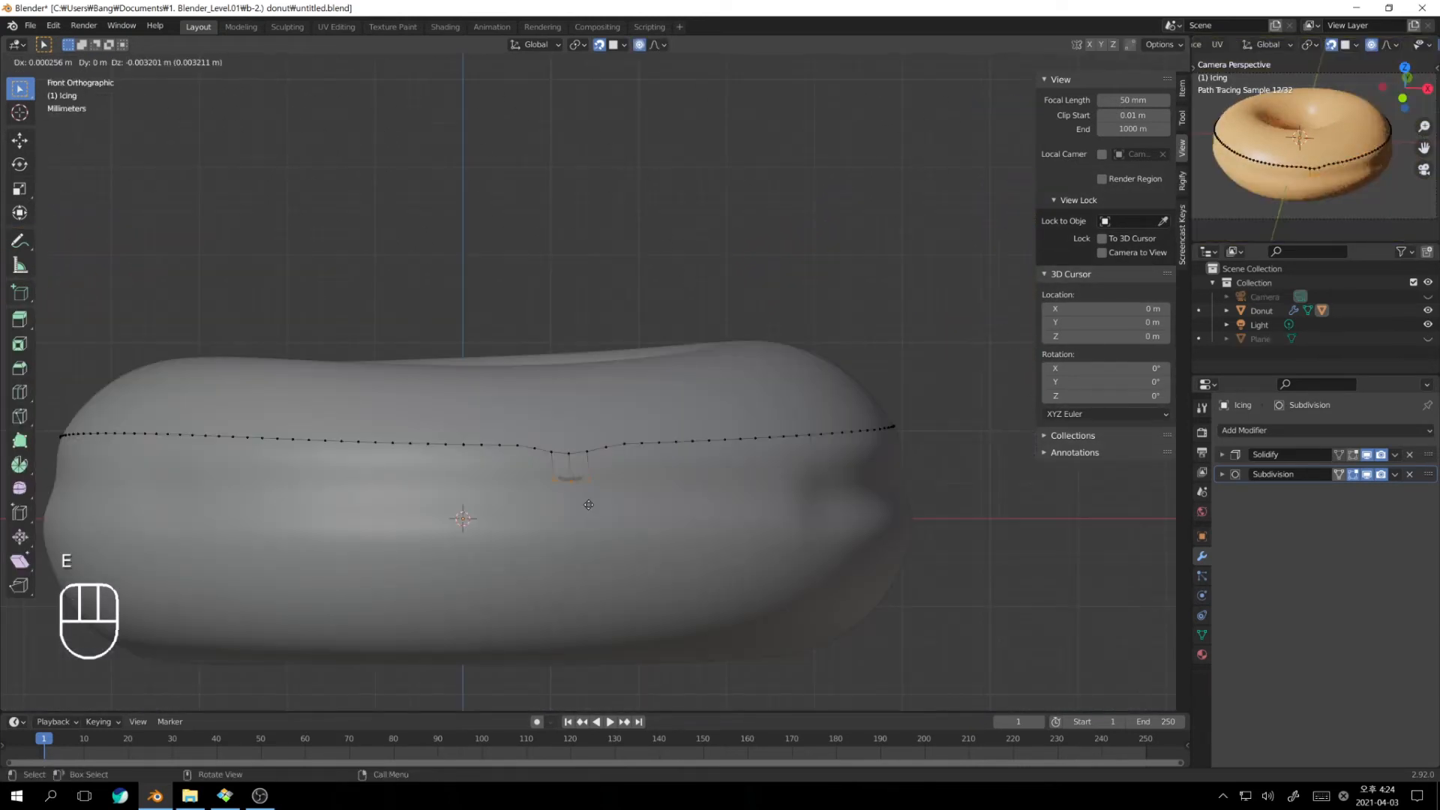
key("z")
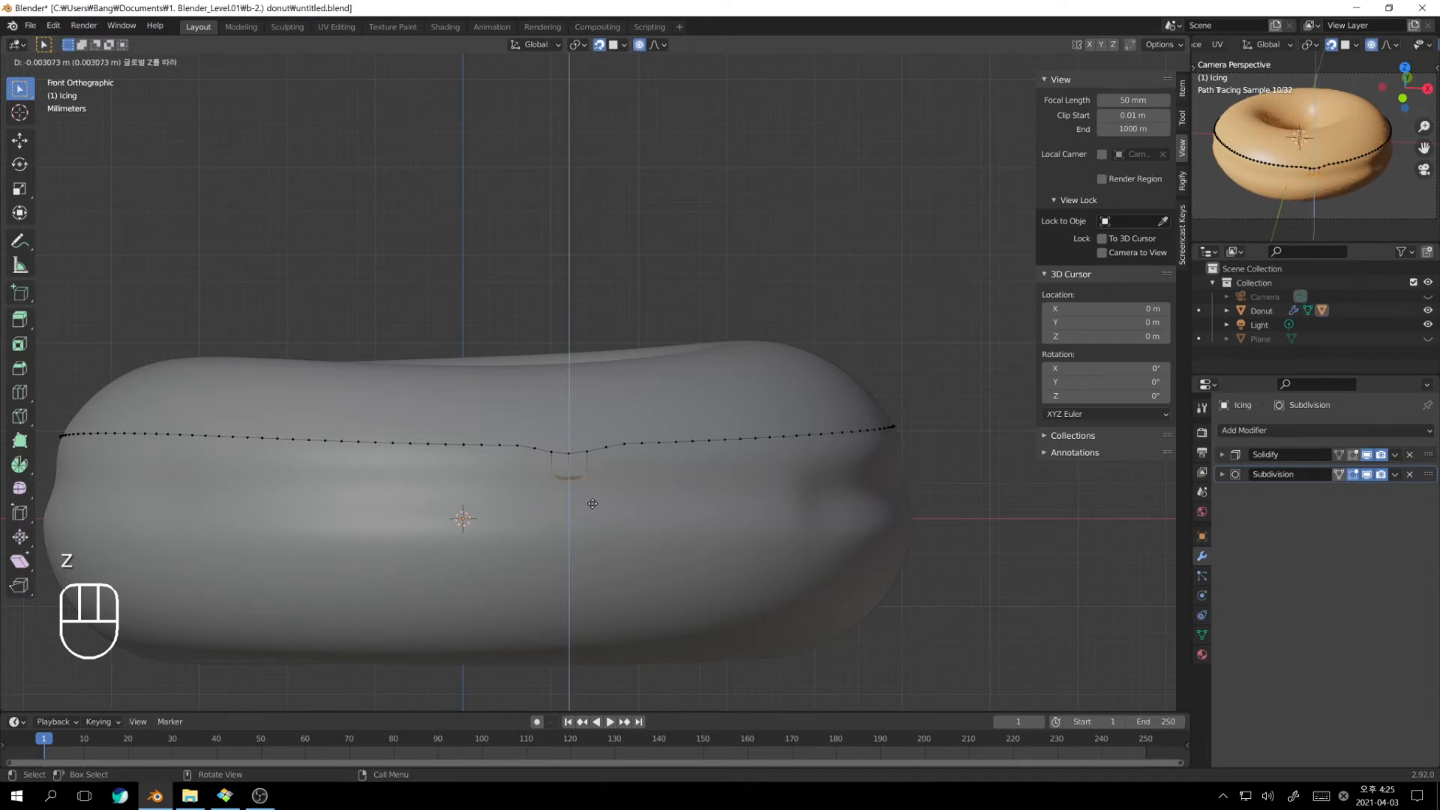
left_click(593, 505)
key("e")
key("z")
left_click(593, 511)
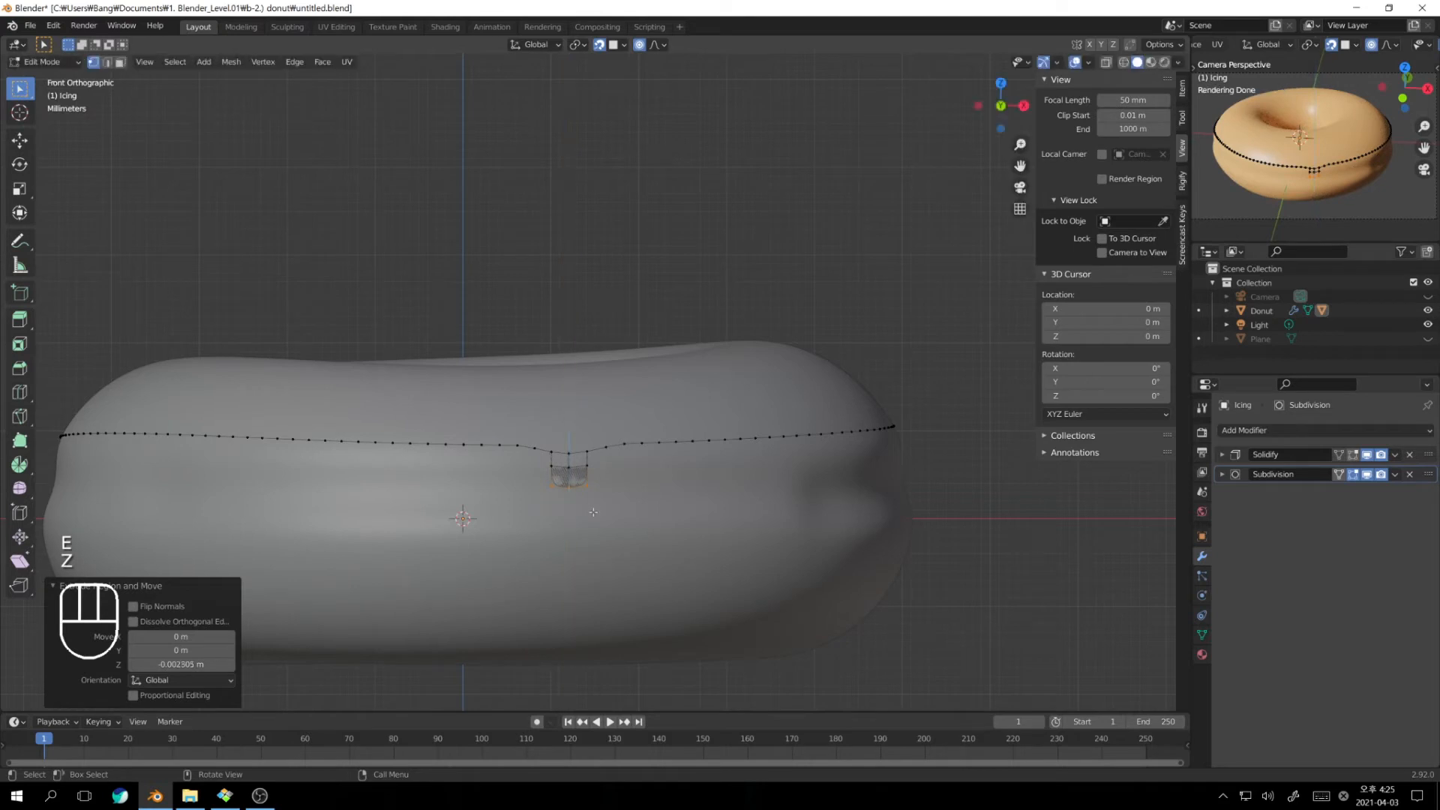
Try scaling the drip's bottom row of vertices to about 1.3 with proportional editing, and cancel the scaling
key("z")
key("s")
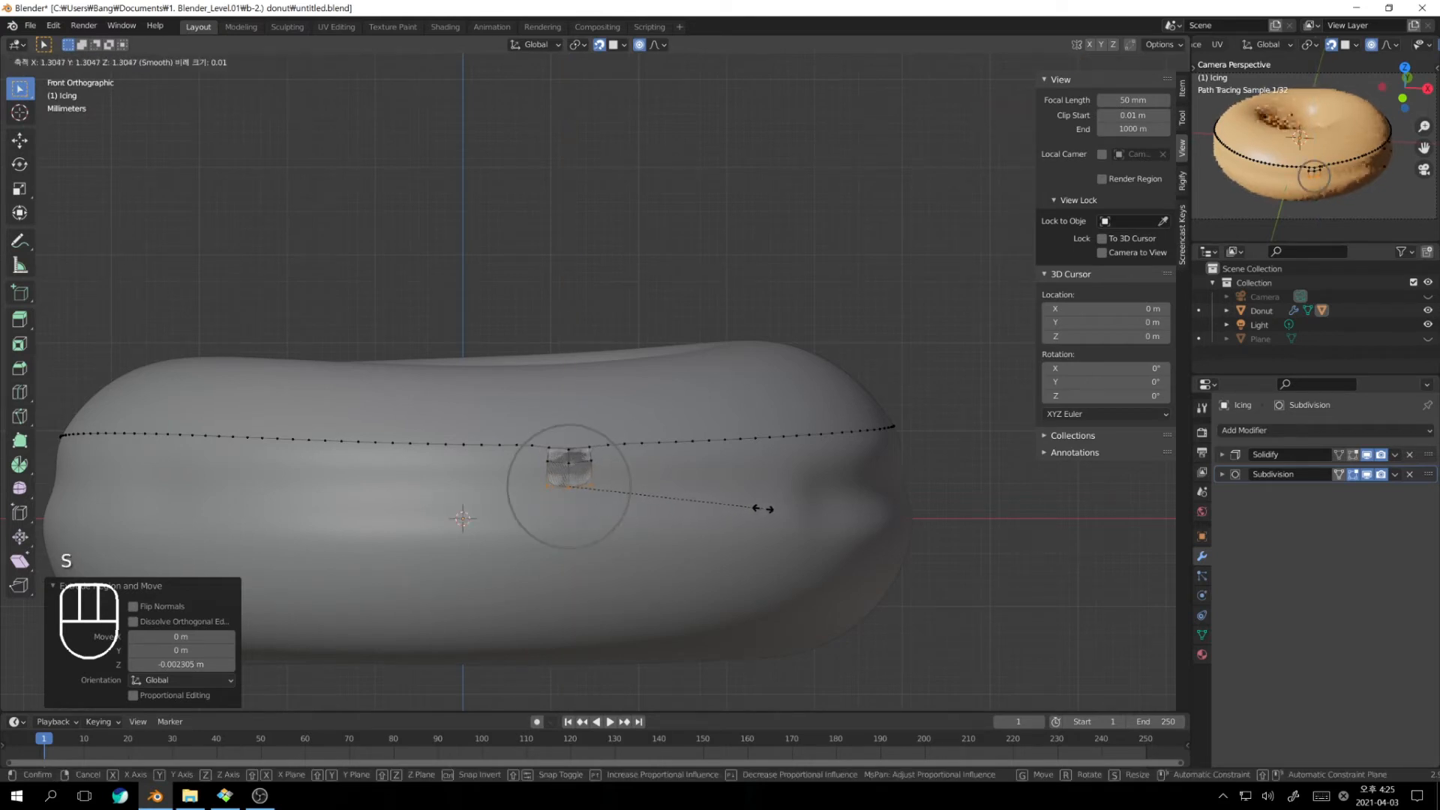
left_click(758, 510)
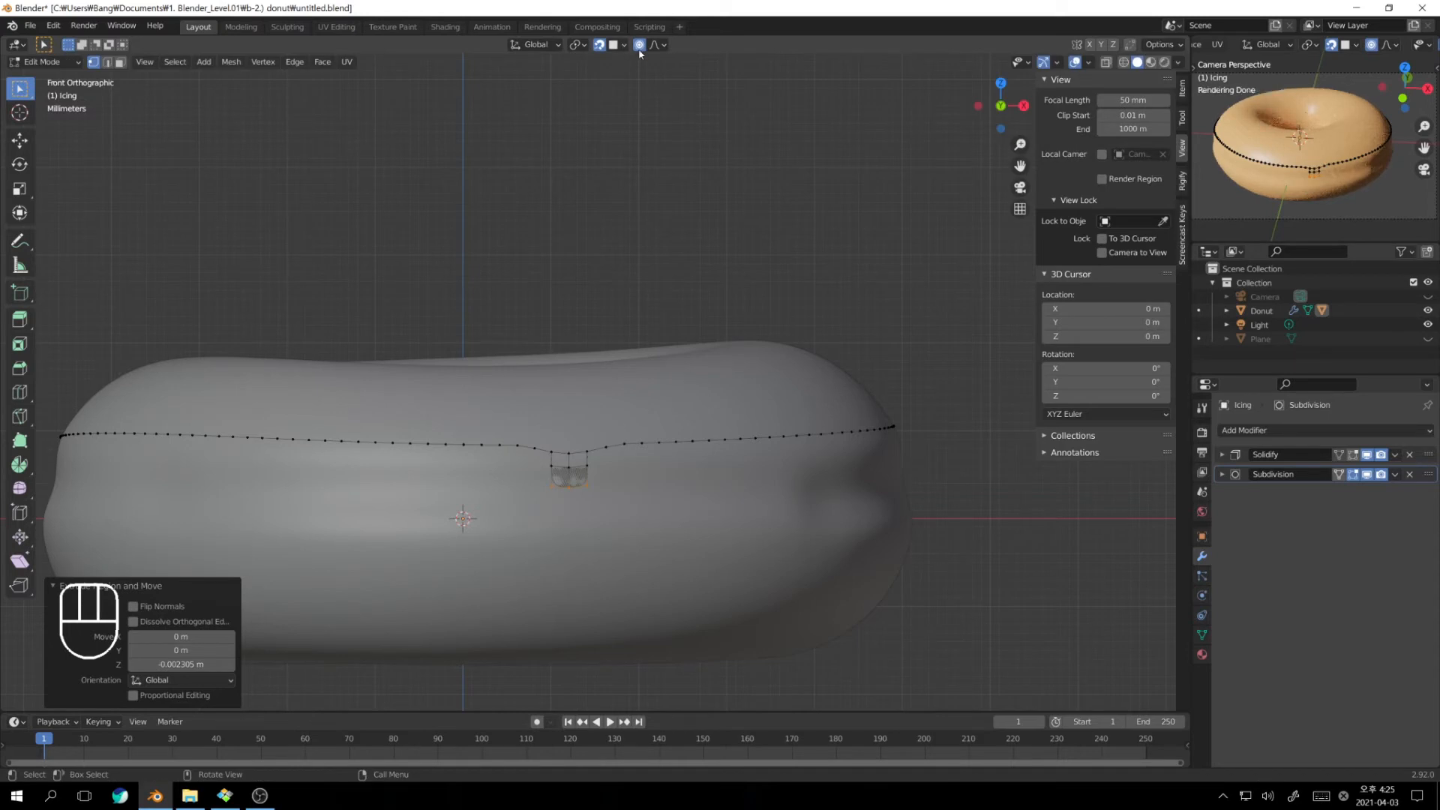
Turn off proportional editing
key("o")
key("o")
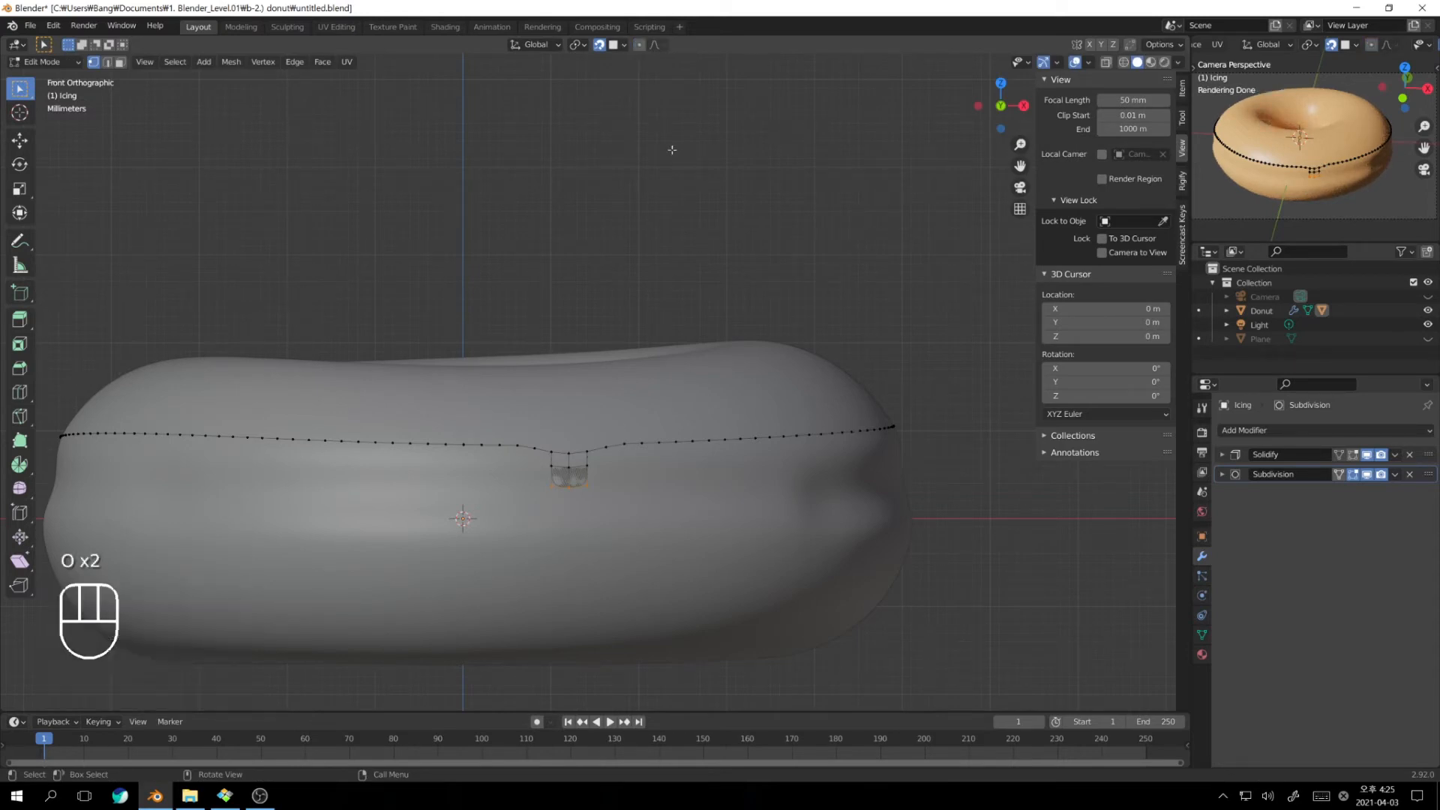
Taper the front drip by scaling its bottom row to 0.741, middle row to 1.252 and top row to about 1.34
key("s")
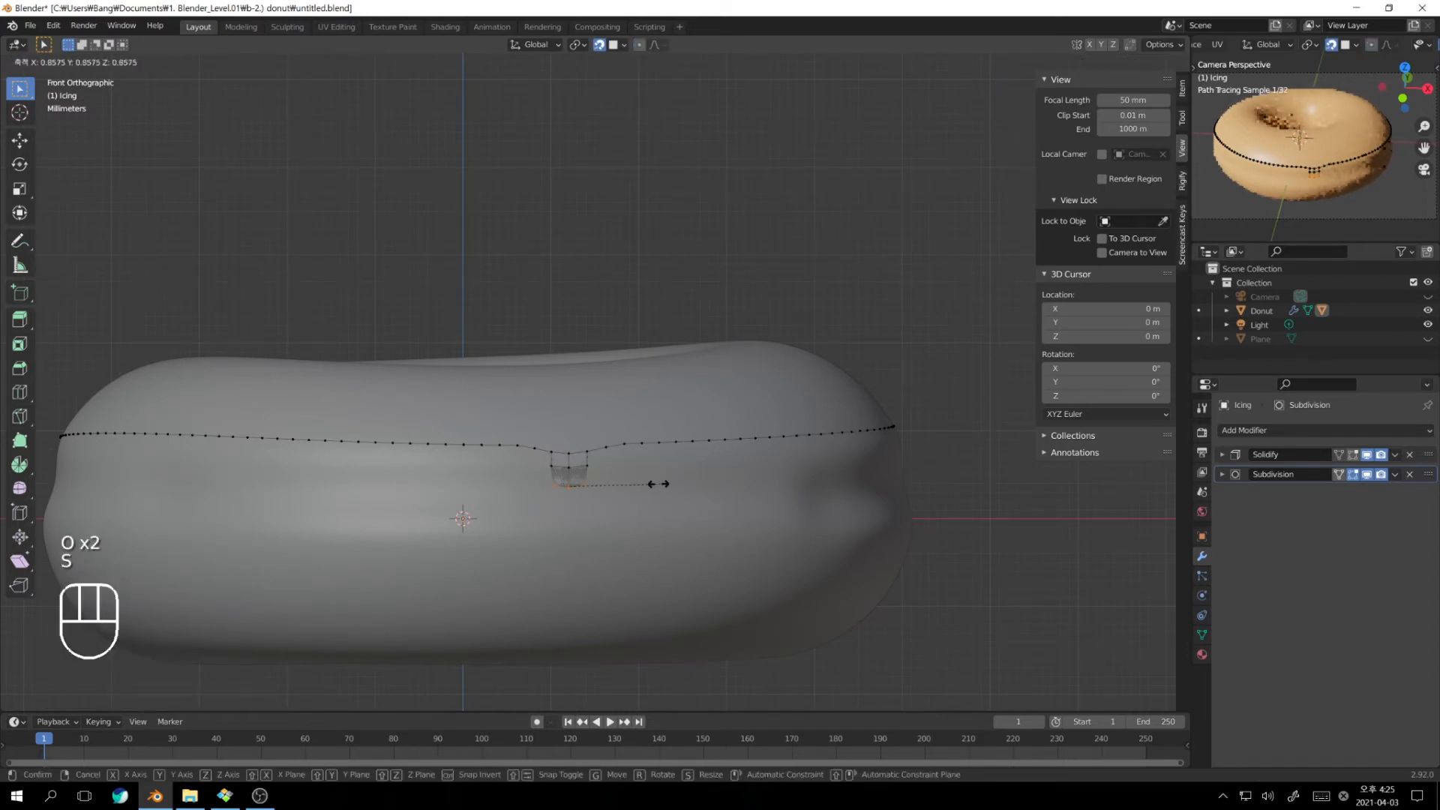
left_click(647, 484)
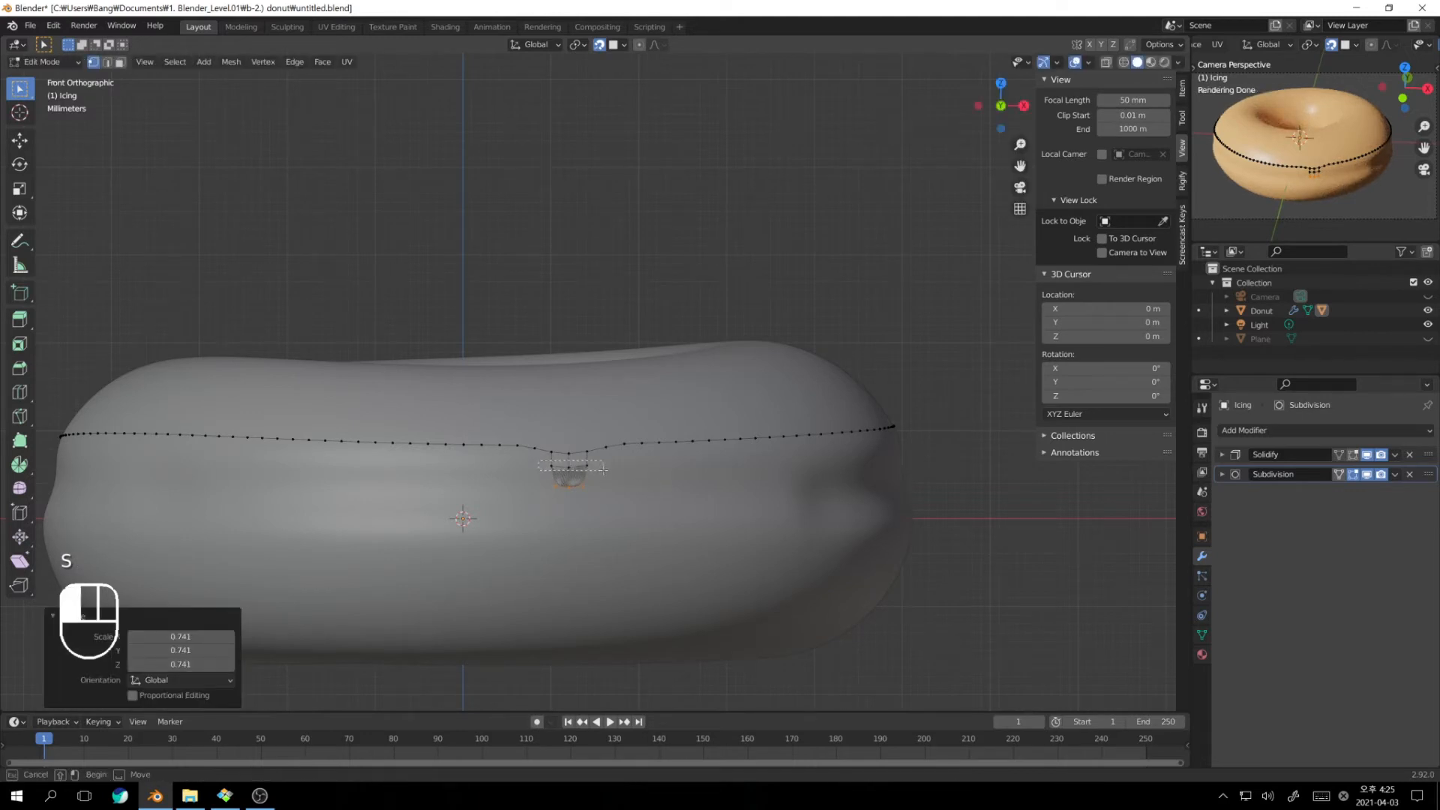
key("s")
left_click(635, 477)
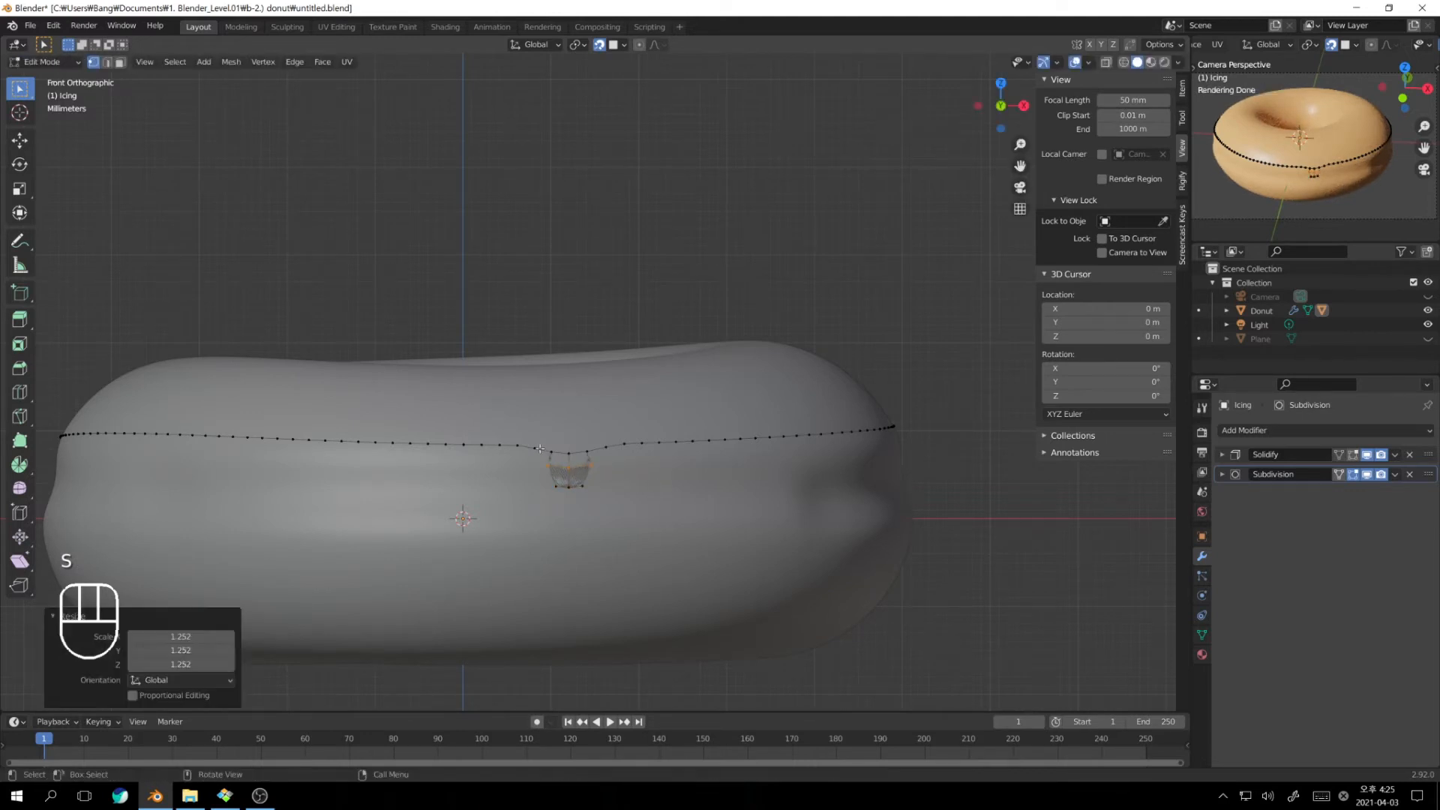
key("s")
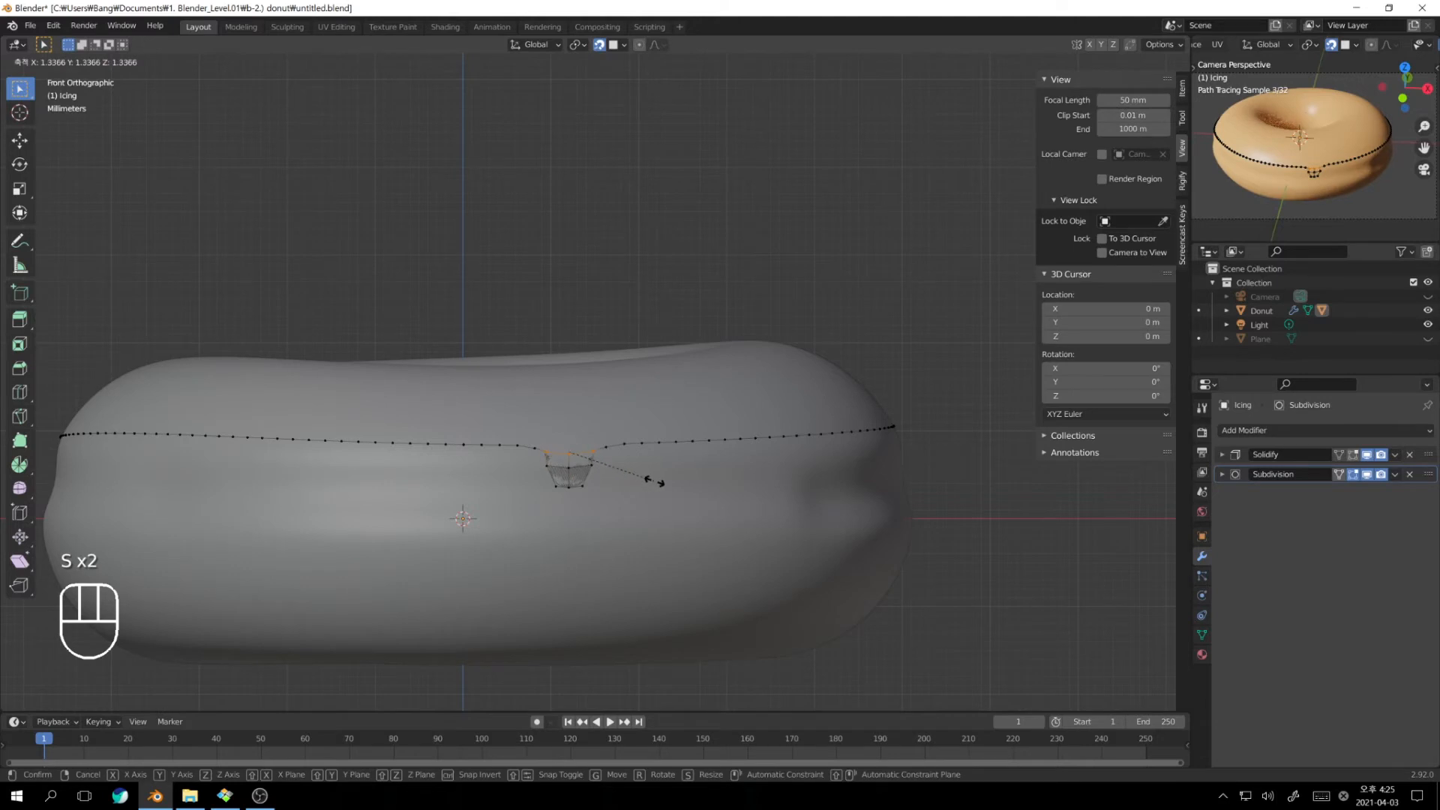
left_click(653, 484)
Inspect the tapered front drip in Object Mode, from the front and through the camera
key("Tab")
left_click(848, 244)
middle_click_drag(618, 420, 588, 424)
scroll(627, 430, "up", 4)
scroll(588, 424, "down", 3)
key("Tab")
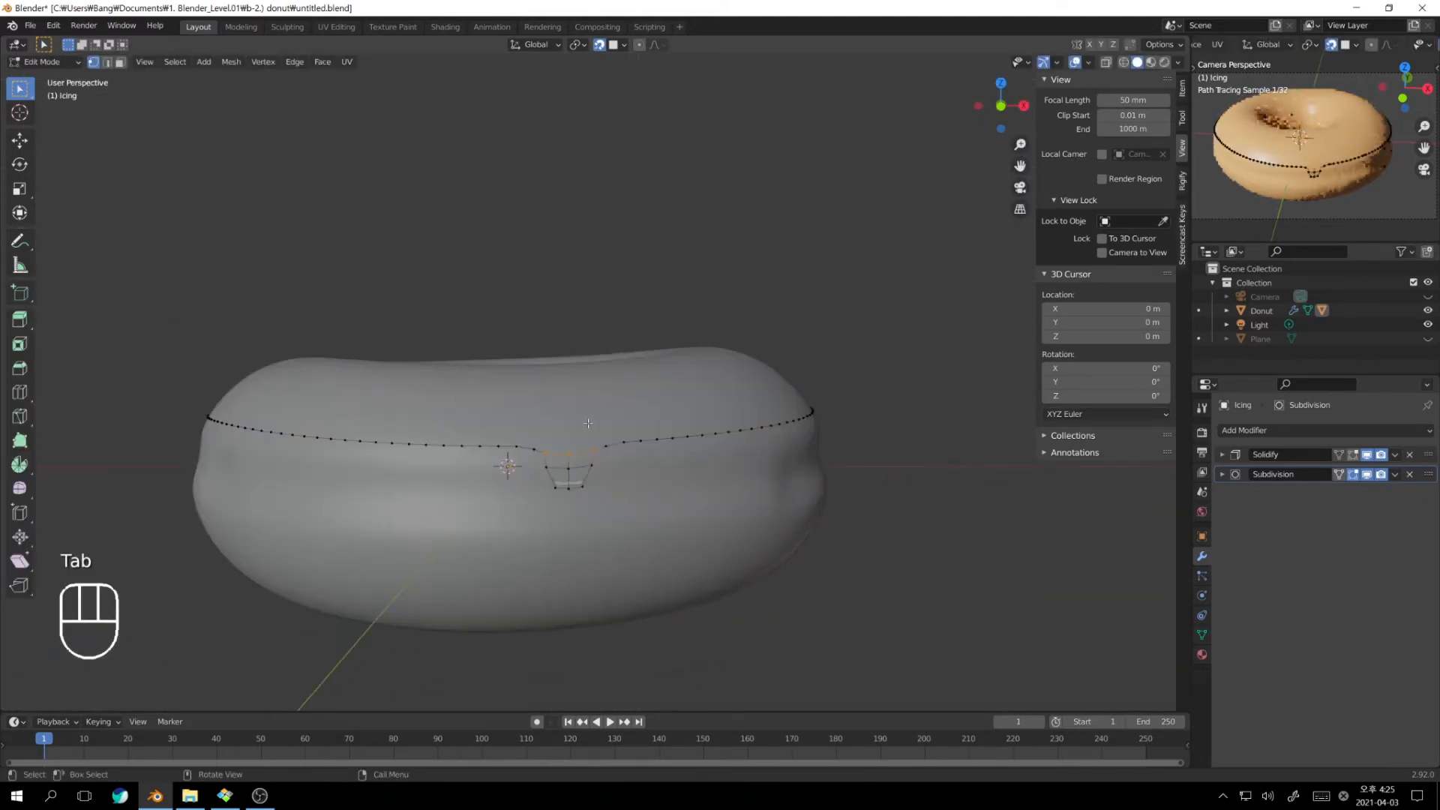
key("Tab")
key("KP_0")
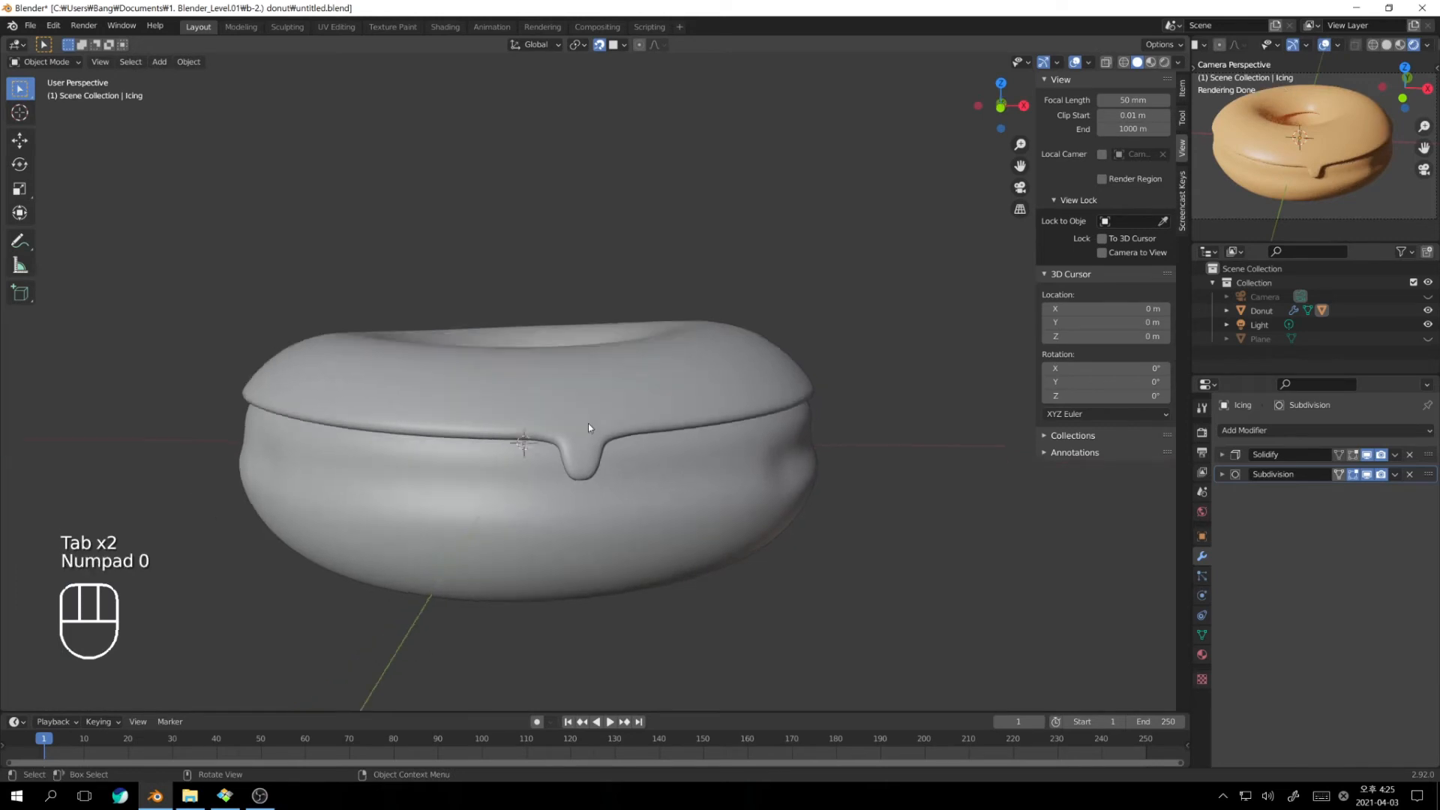
key("KP_0")
Extrude three rim vertices beside the first drip downward along Z in two segments, about 2.3 mm and 2.1 mm long
middle_click_drag(532, 461, 449, 355)
key("Tab")
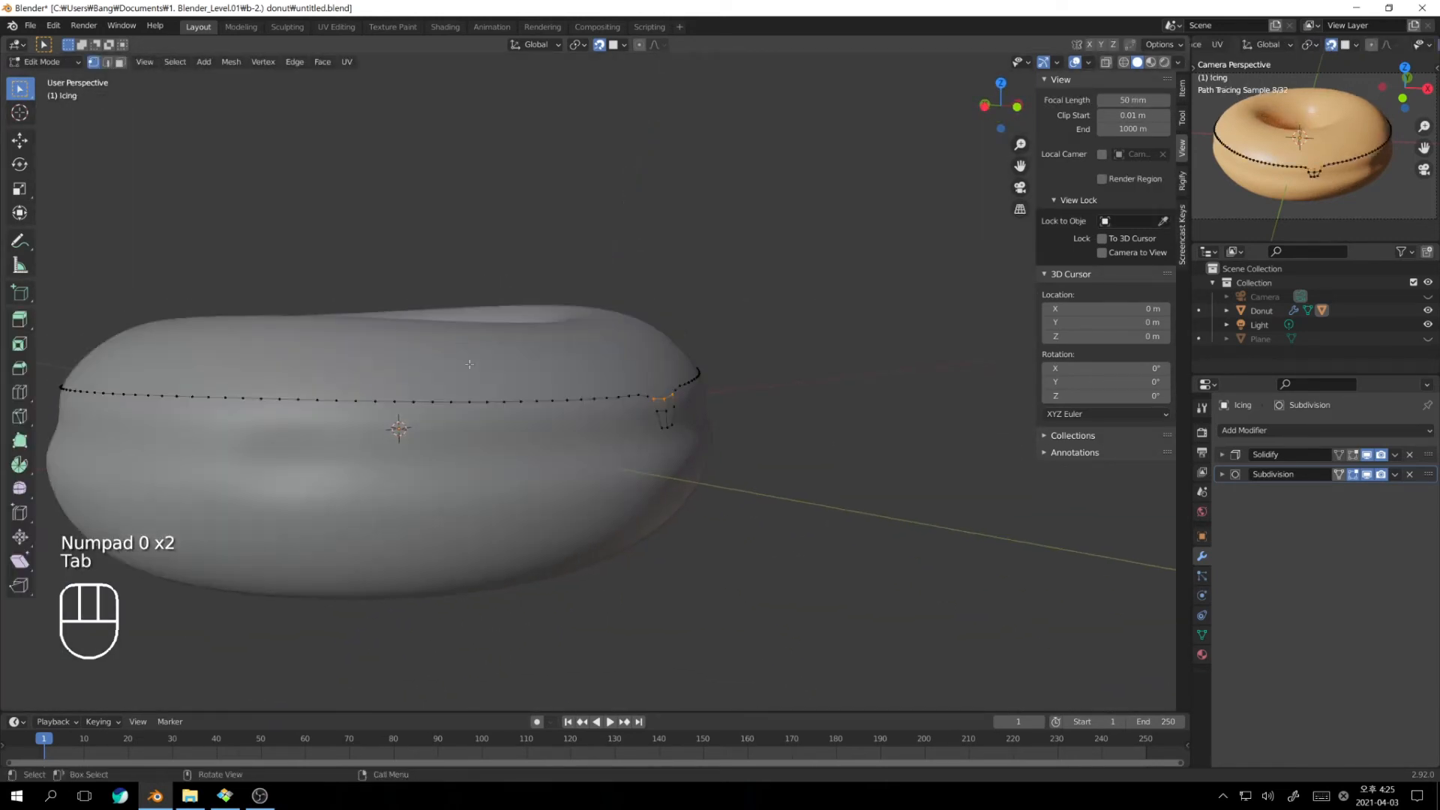
left_click(455, 415)
key("e")
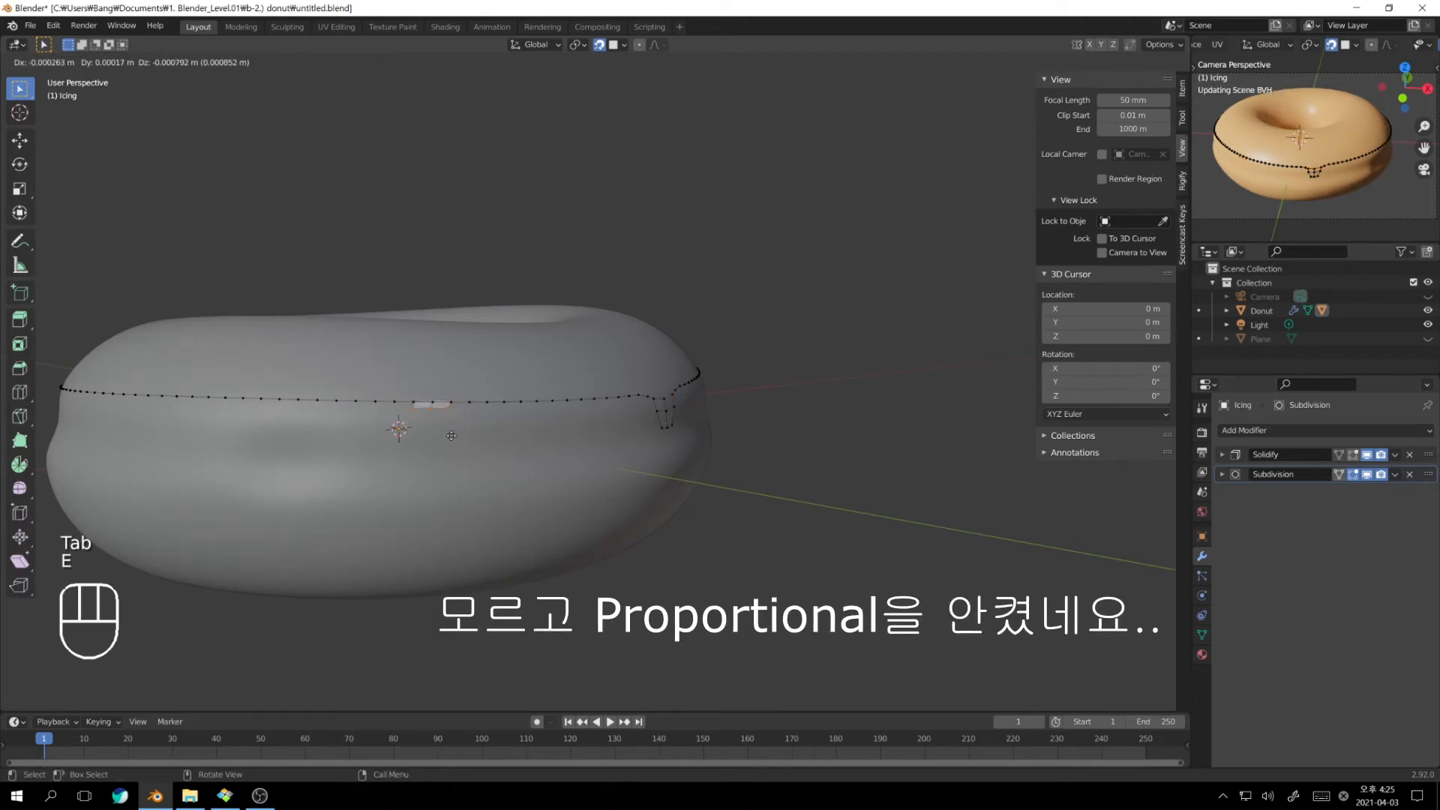
key("z")
left_click(455, 437)
key("e")
key("z")
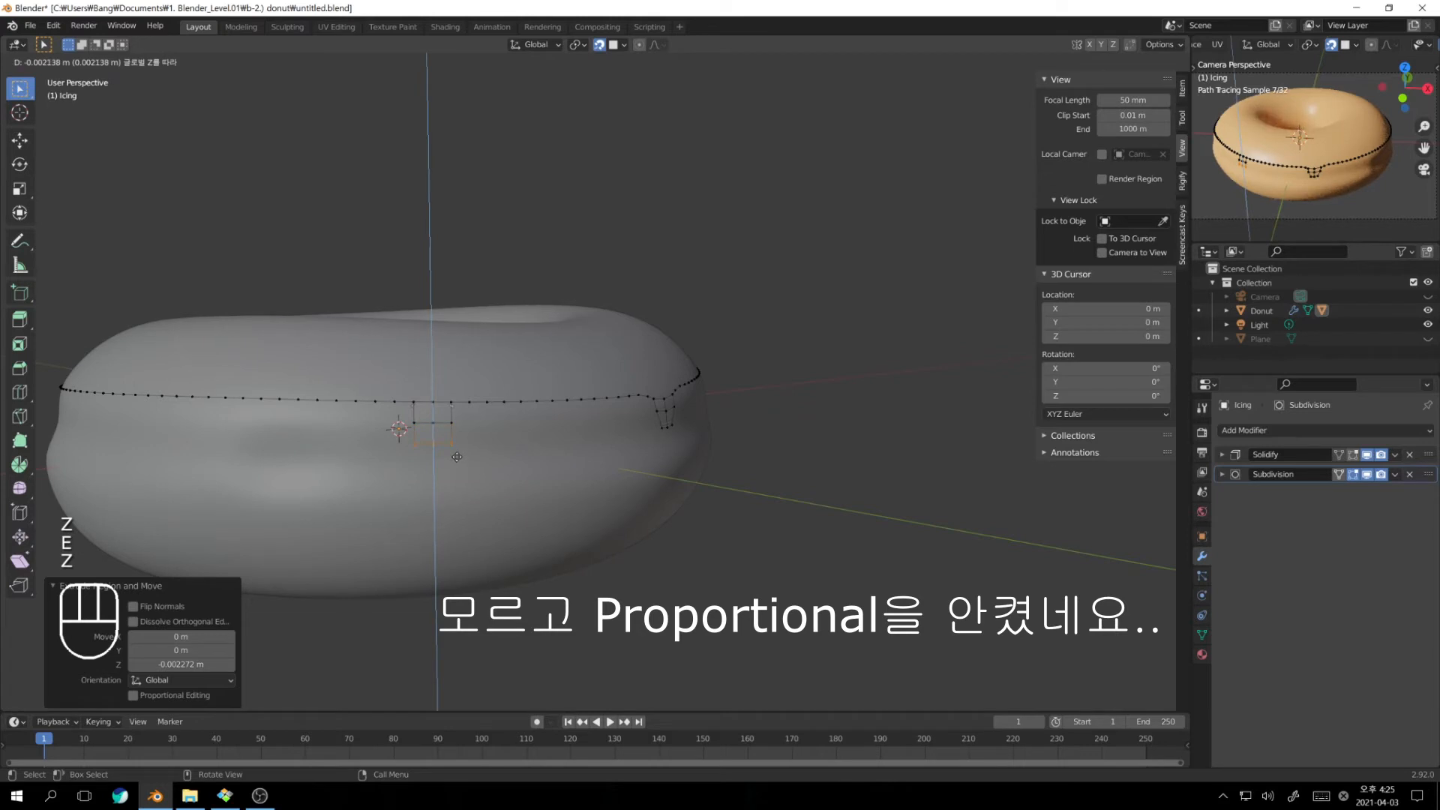
left_click(457, 456)
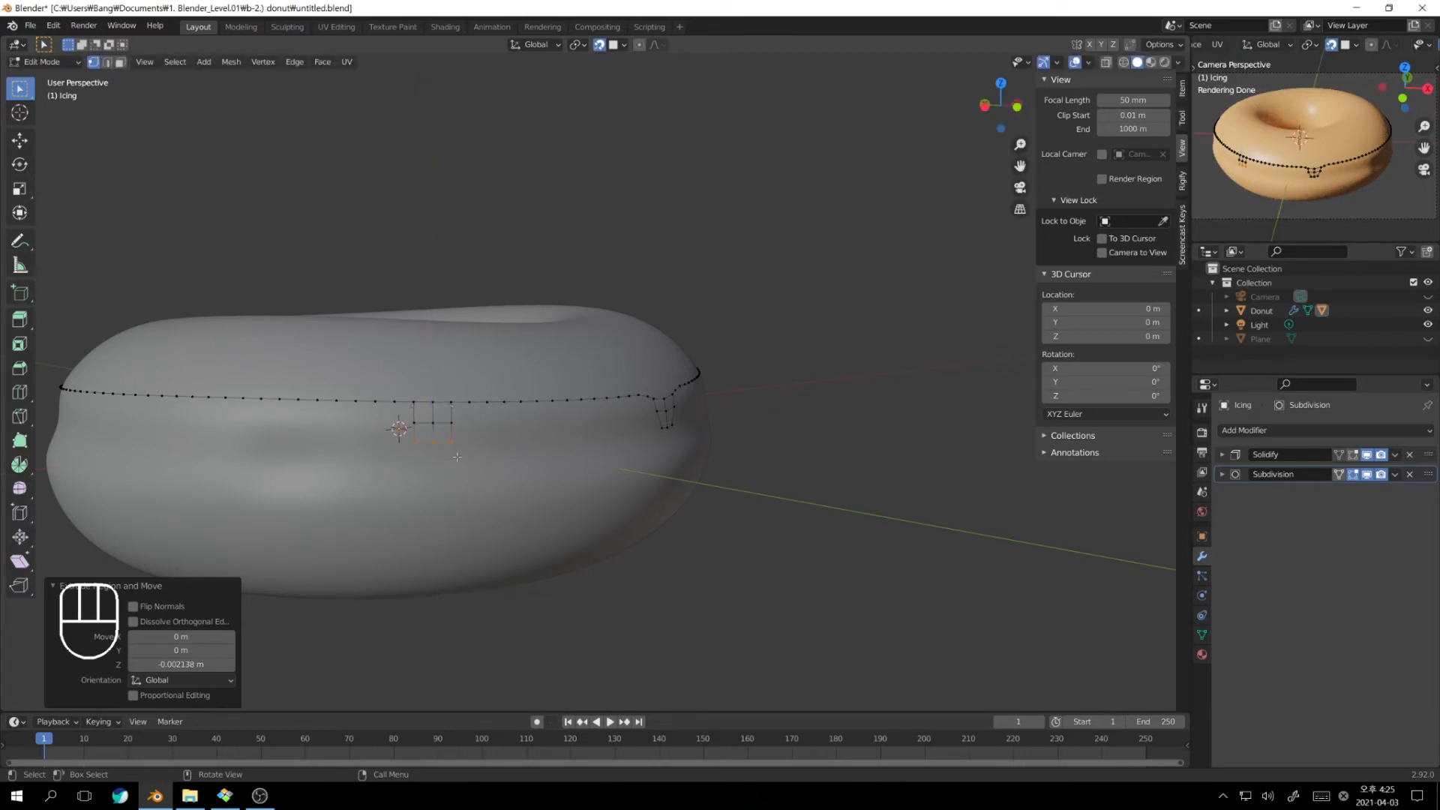
Taper the second drip by narrowing its bottom row and scaling the middle row to 1.582 and the top row to 1.6
key("s")
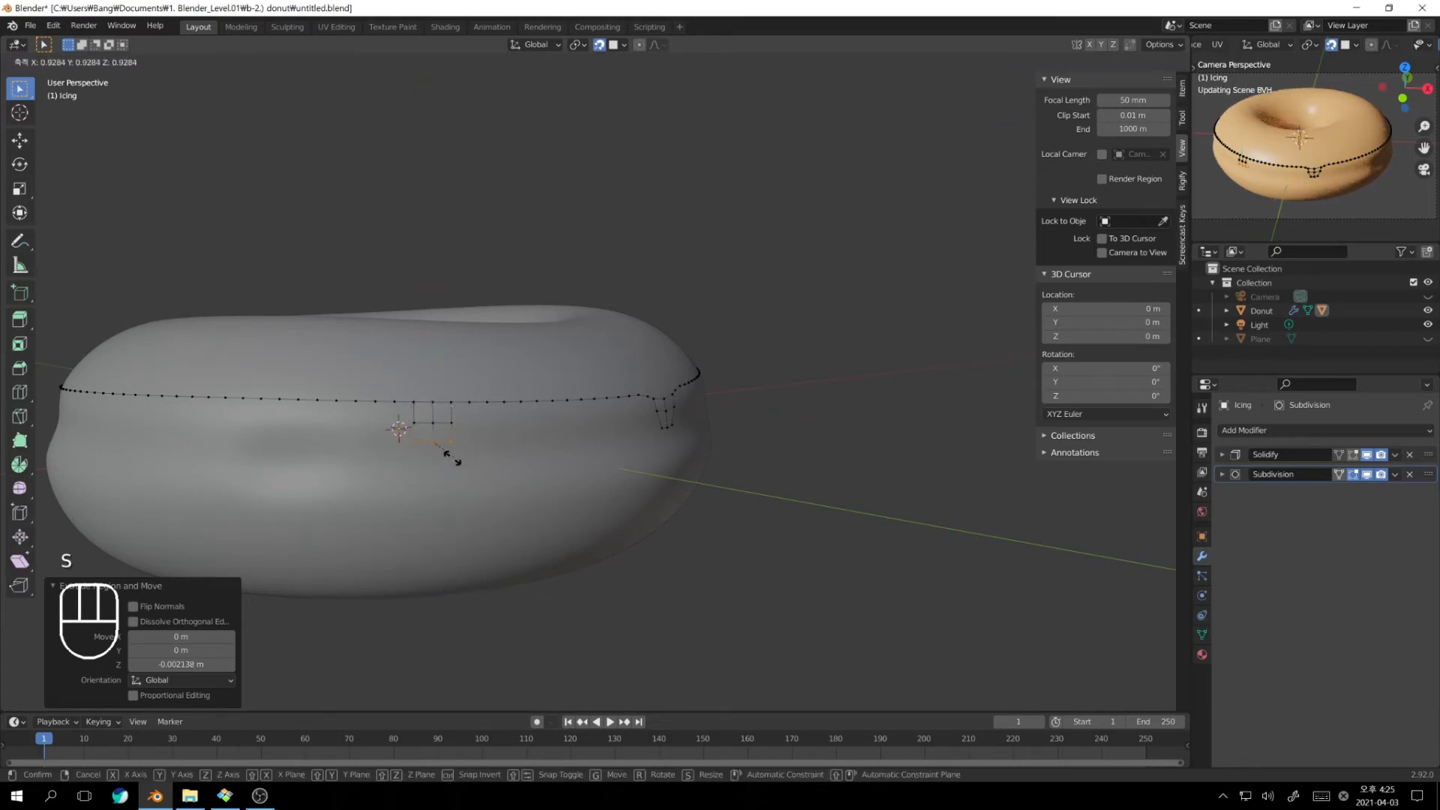
left_click(458, 449)
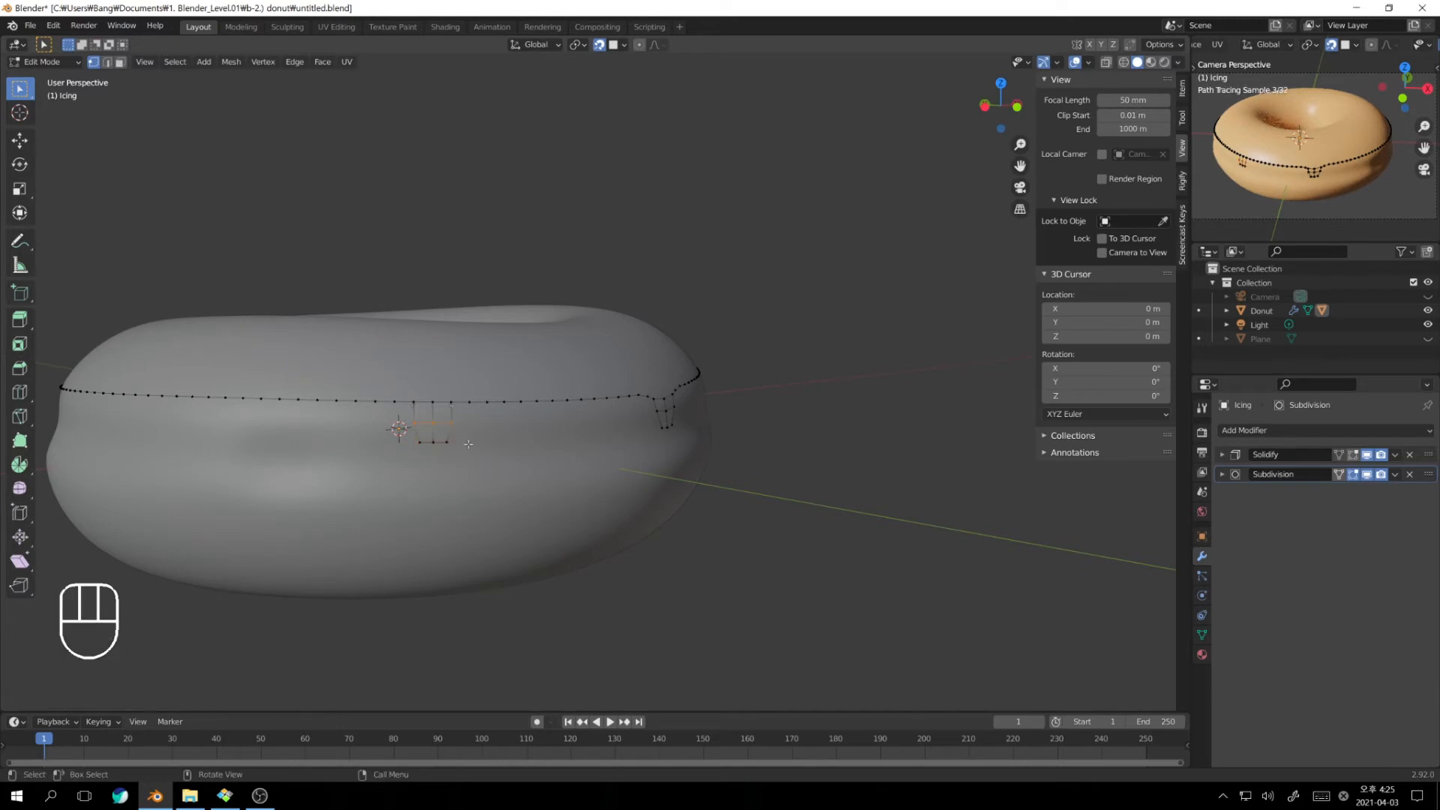
key("s")
left_click(494, 443)
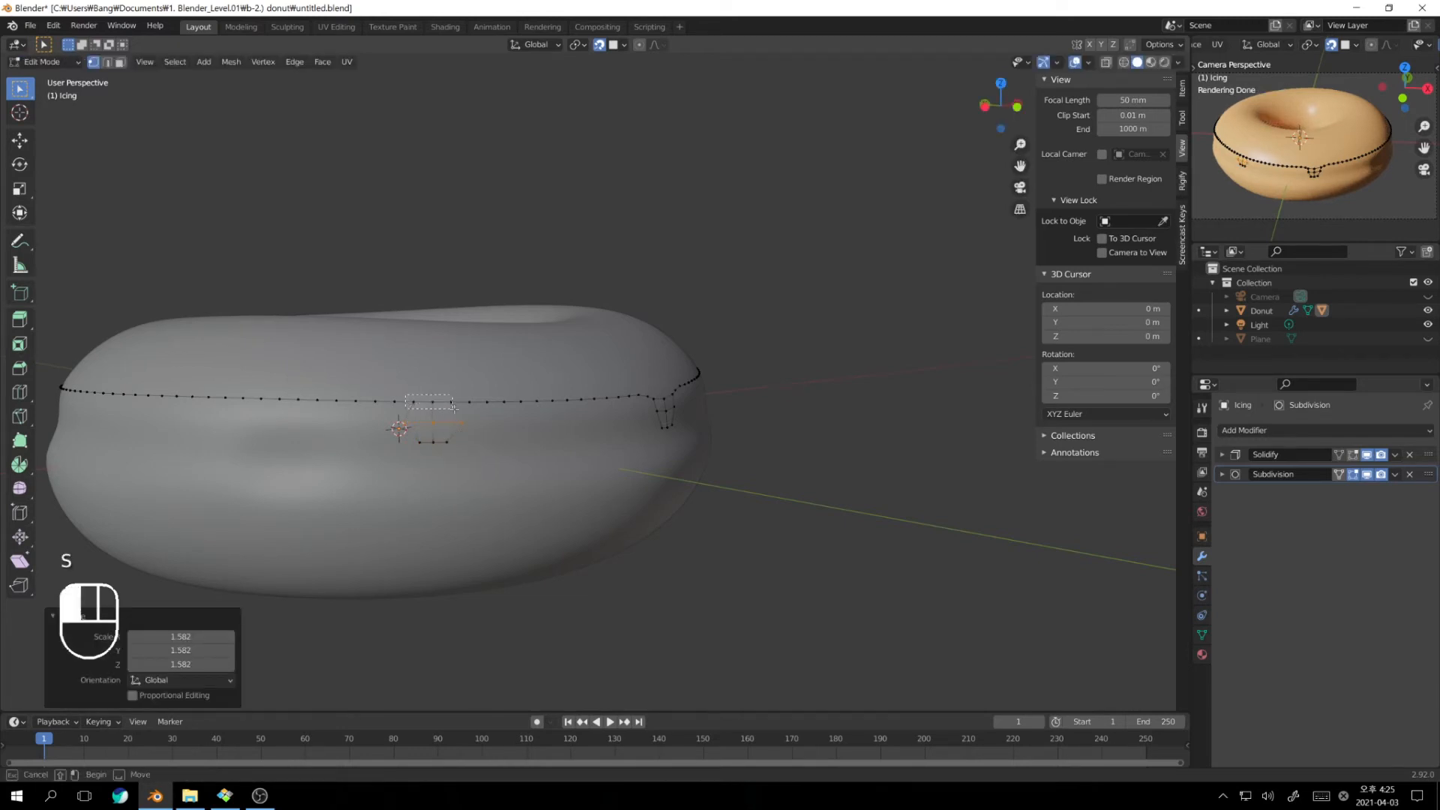
key("s")
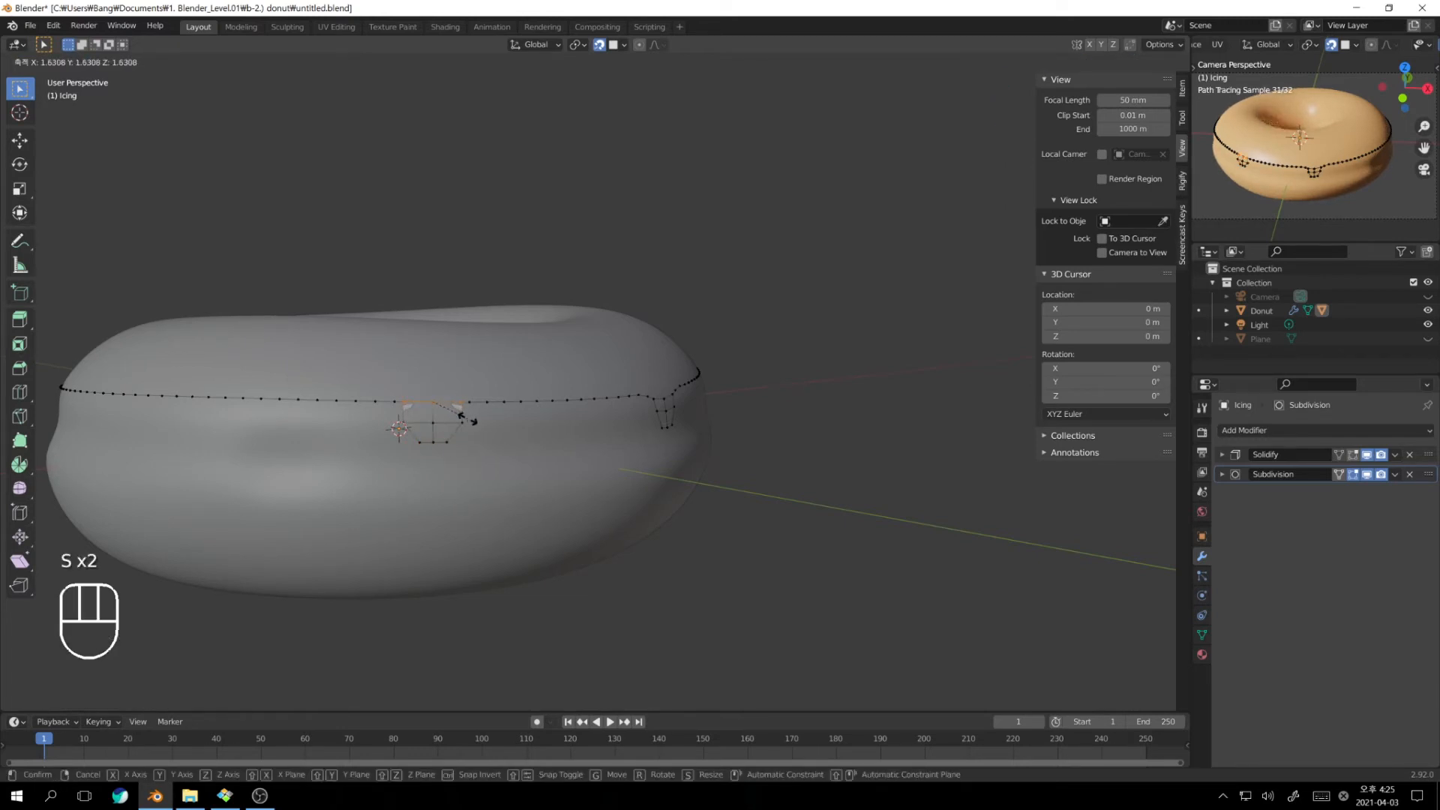
left_click(467, 418)
Lower the second drip's top row of vertices about 1 mm along Z
key("g")
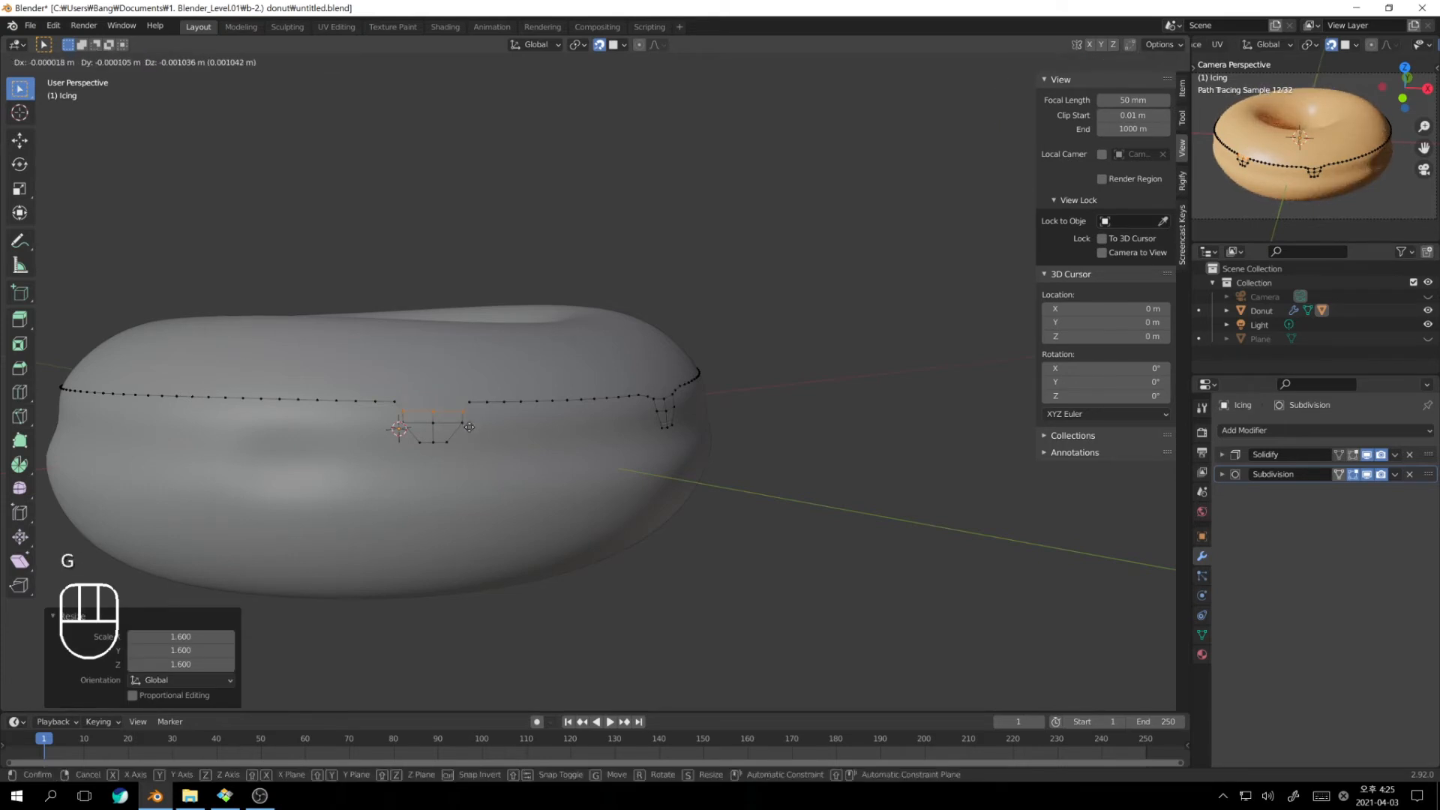
key("z")
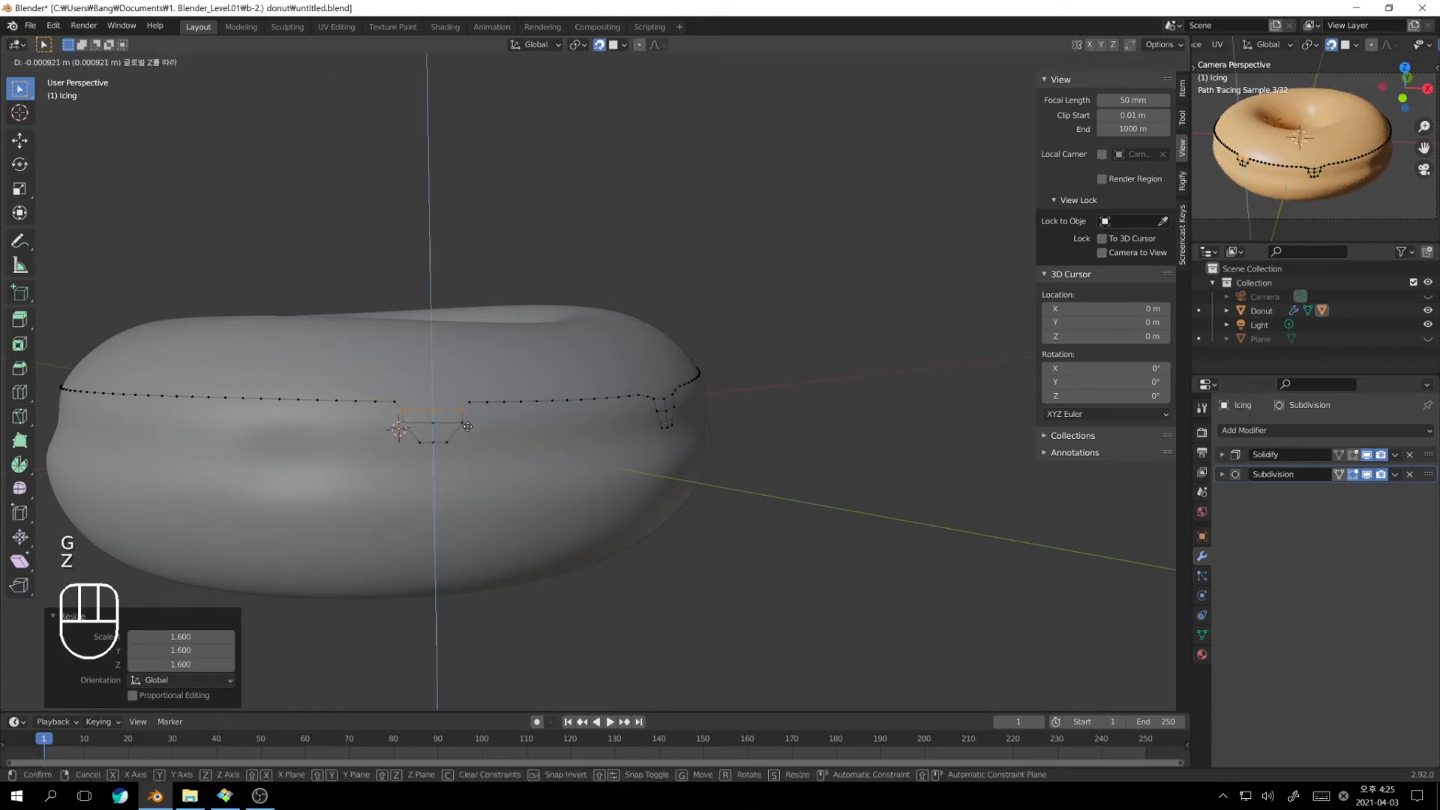
left_click(468, 427)
Check the shape of both drips in Object Mode and in the camera view
key("Tab")
scroll(529, 429, "down", 3)
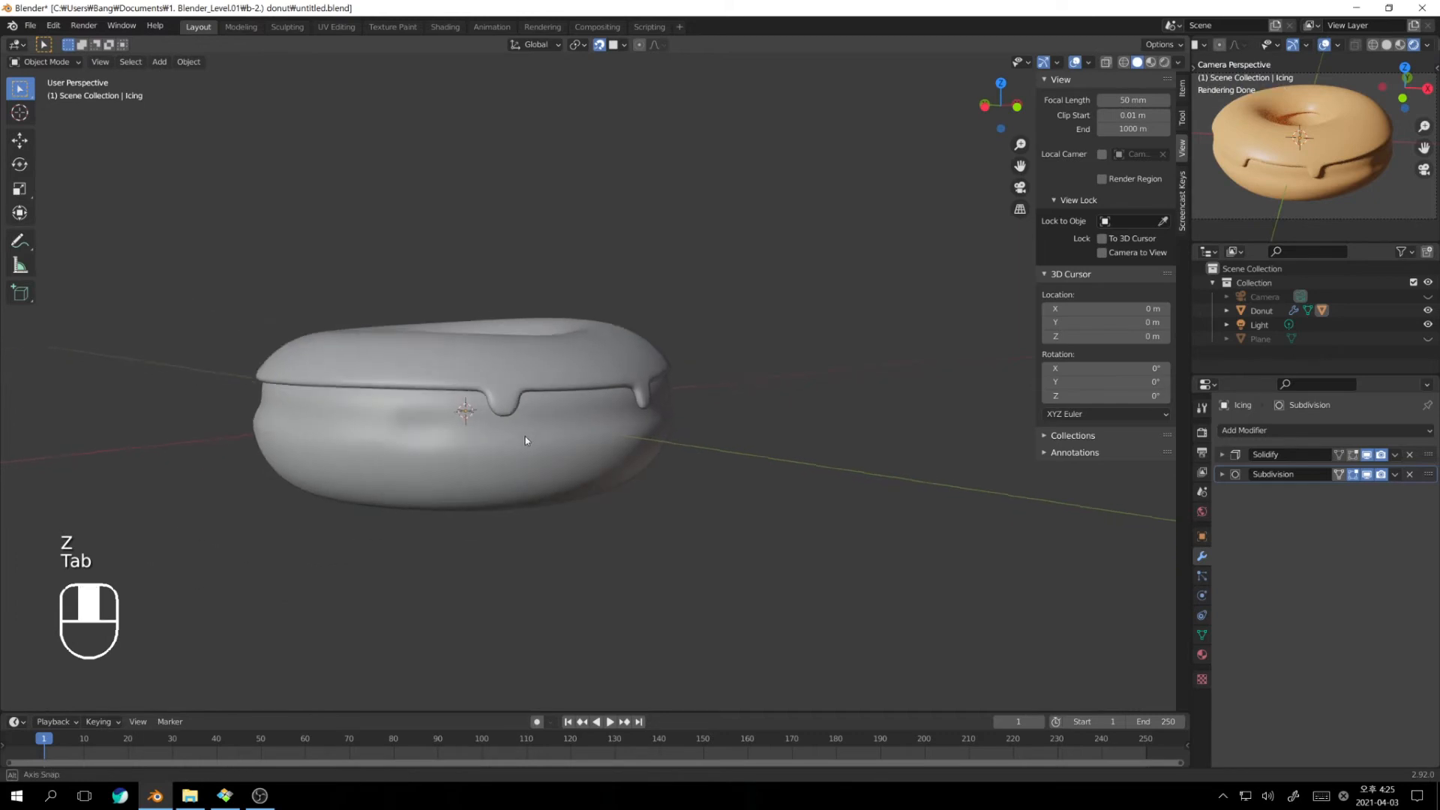
middle_click_drag(529, 428, 507, 439)
key("KP_0")
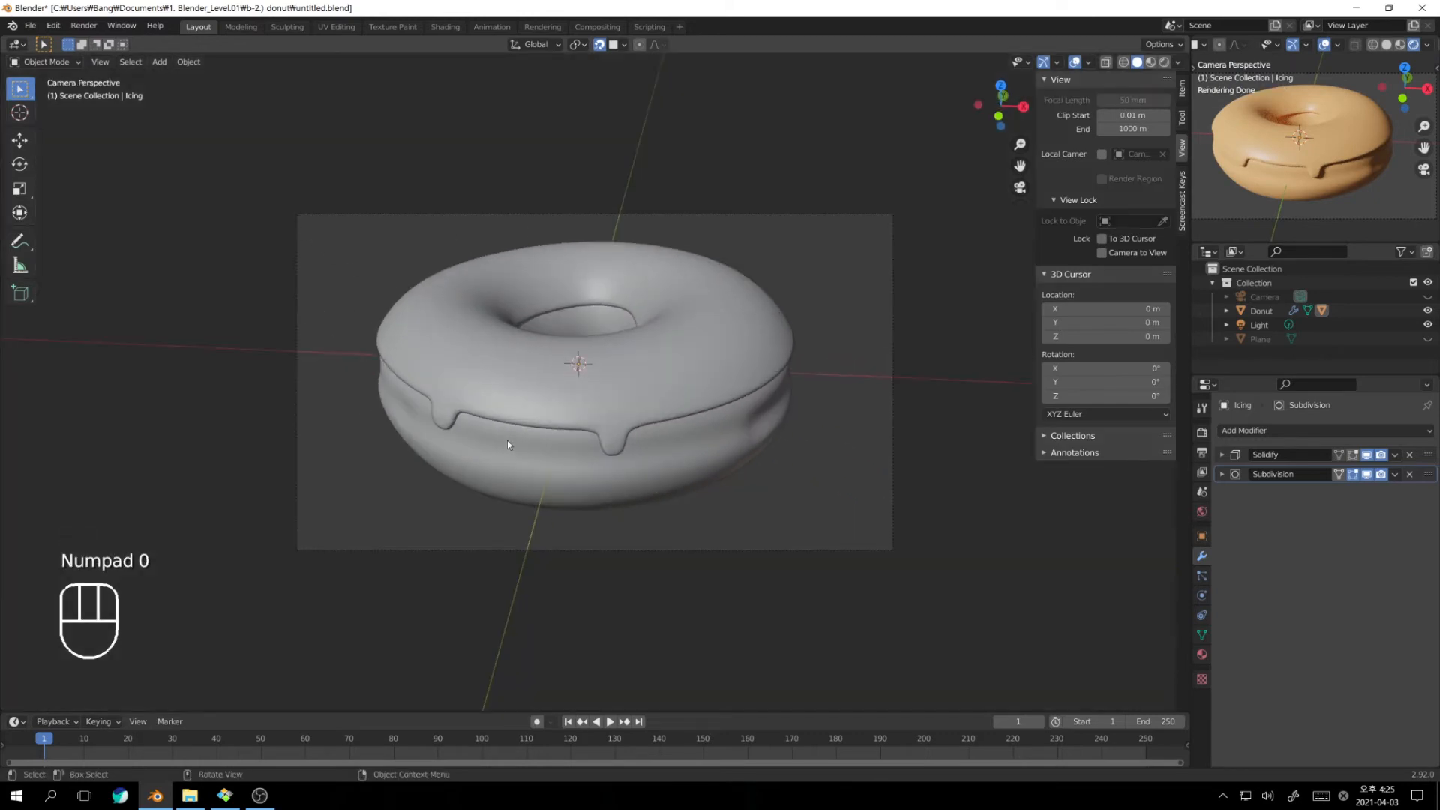
key("Tab")
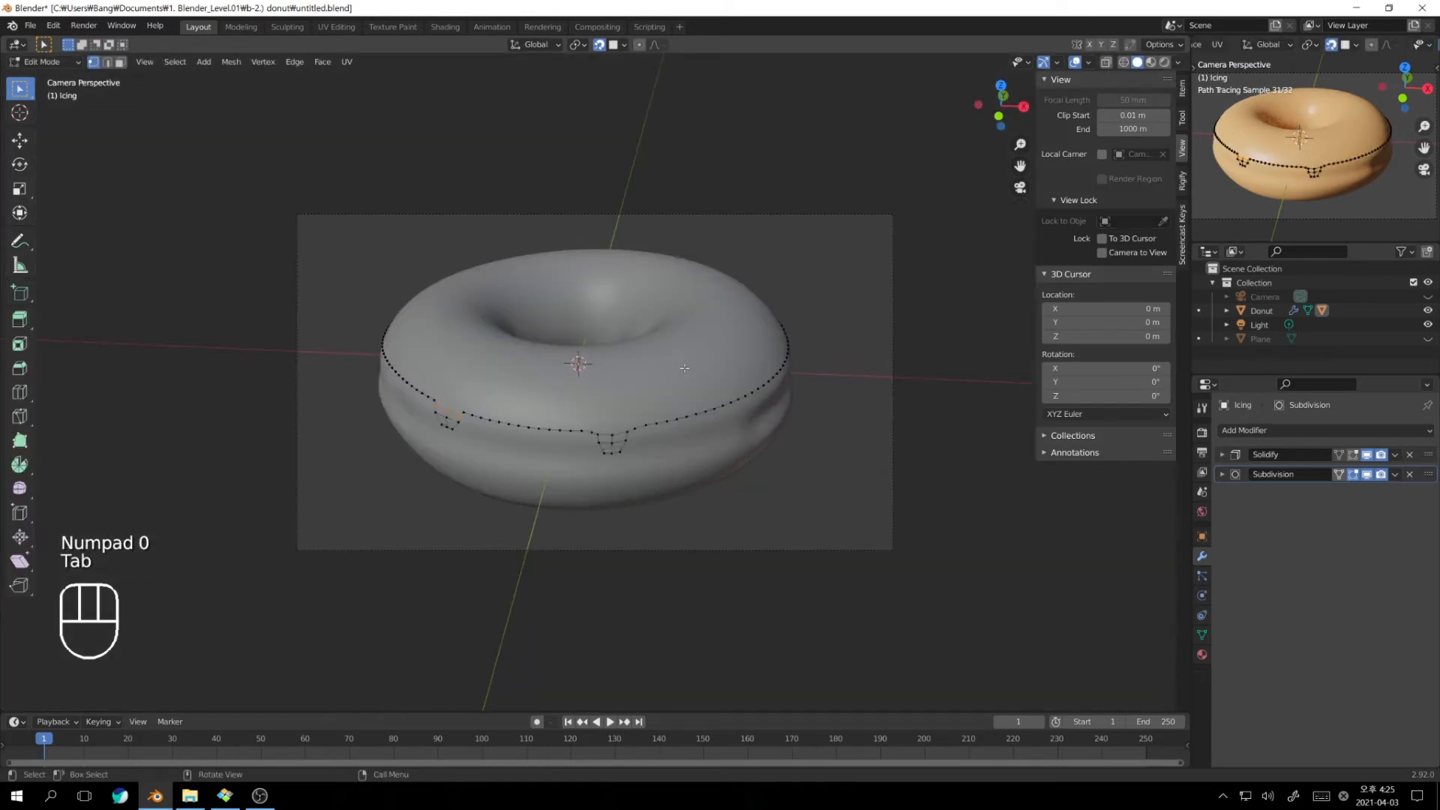
key("Tab")
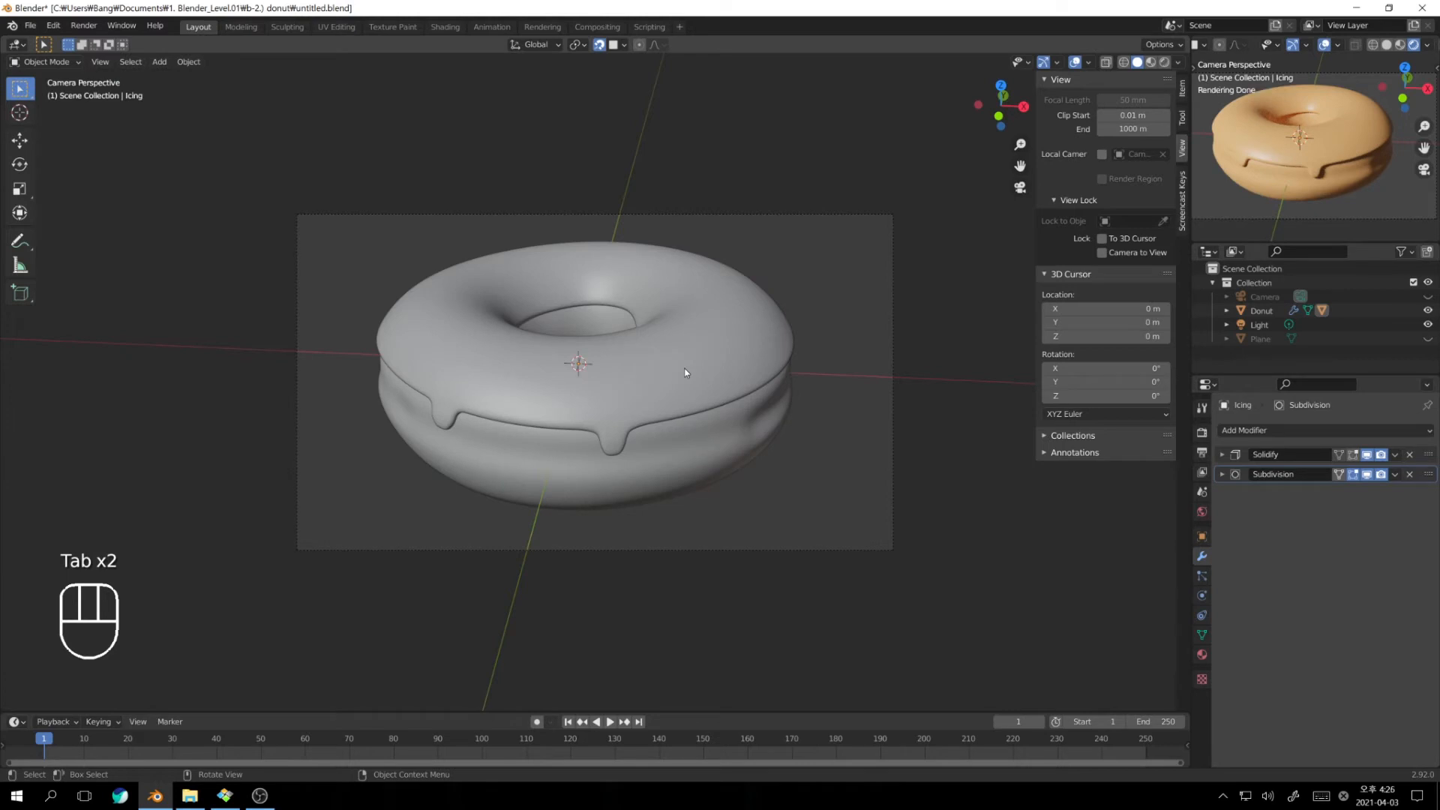
key("KP_0")
Turn on proportional editing and pull a rim vertex beside the front drip down about 1 mm along Z with a 0.009 falloff size
middle_click_drag(685, 376, 623, 371)
key("Tab")
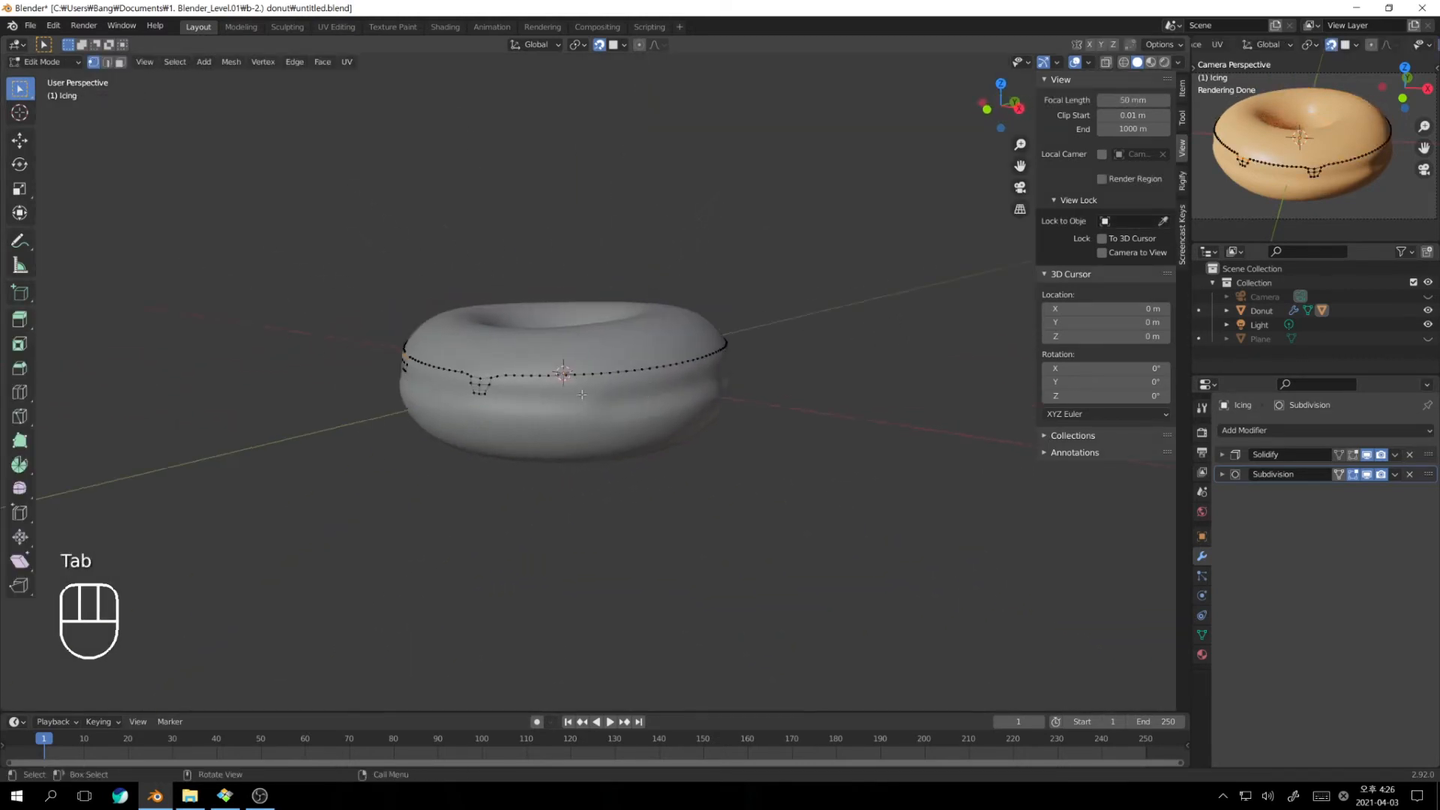
scroll(582, 394, "up", 4)
key("g")
right_click(531, 401)
left_click(640, 46)
key("g")
key("z")
scroll(554, 360, "up", 2)
scroll(557, 361, "down", 5)
left_click(560, 364)
scroll(627, 375, "down", 2)
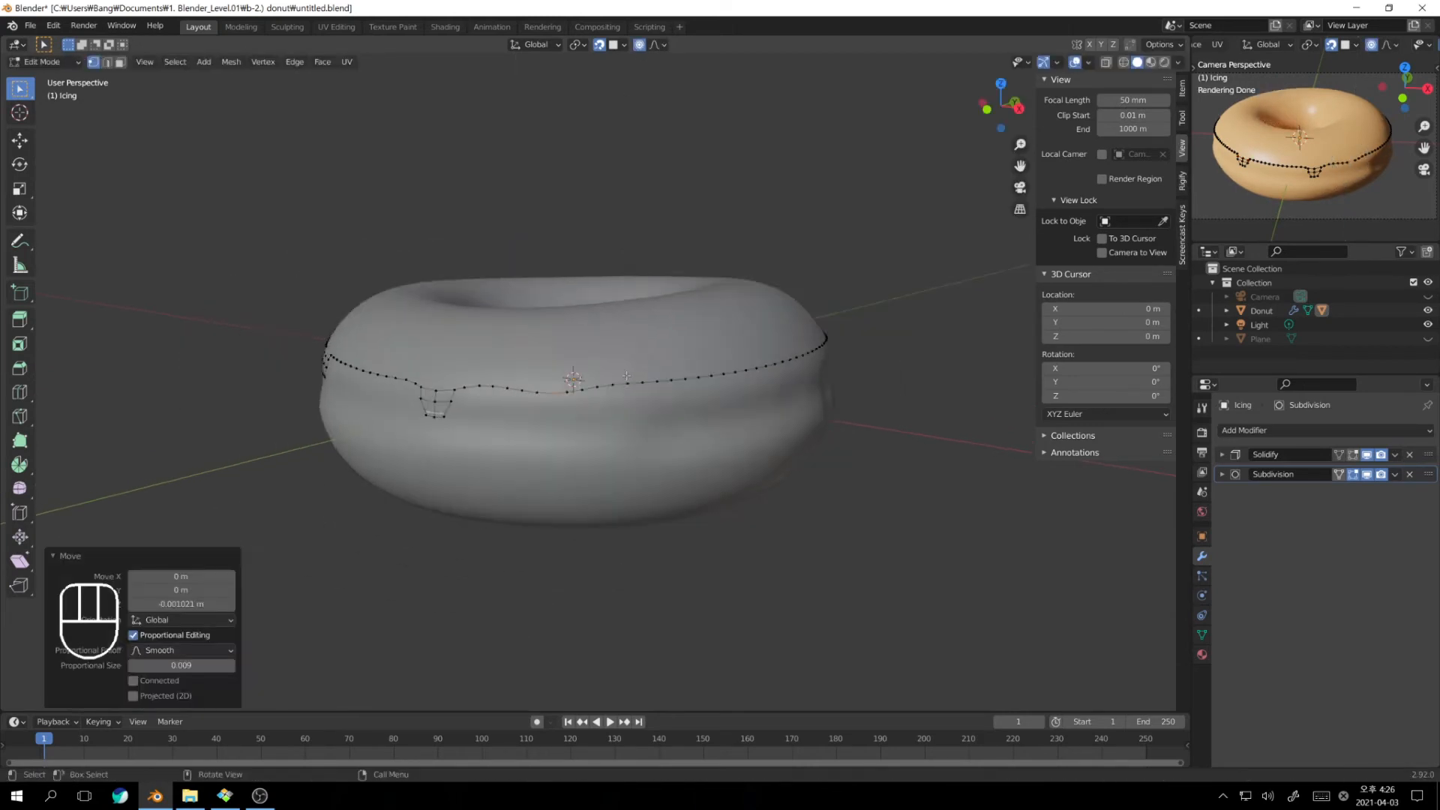
Pull two more rim vertices farther around the Icing down along Z with proportional editing, the second by about 1.8 mm
middle_click_drag(626, 376, 584, 387)
left_click(740, 381)
key("g")
key("z")
left_click(741, 393)
scroll(739, 391, "down", 3)
left_click(659, 361)
key("g")
key("z")
left_click(660, 381)
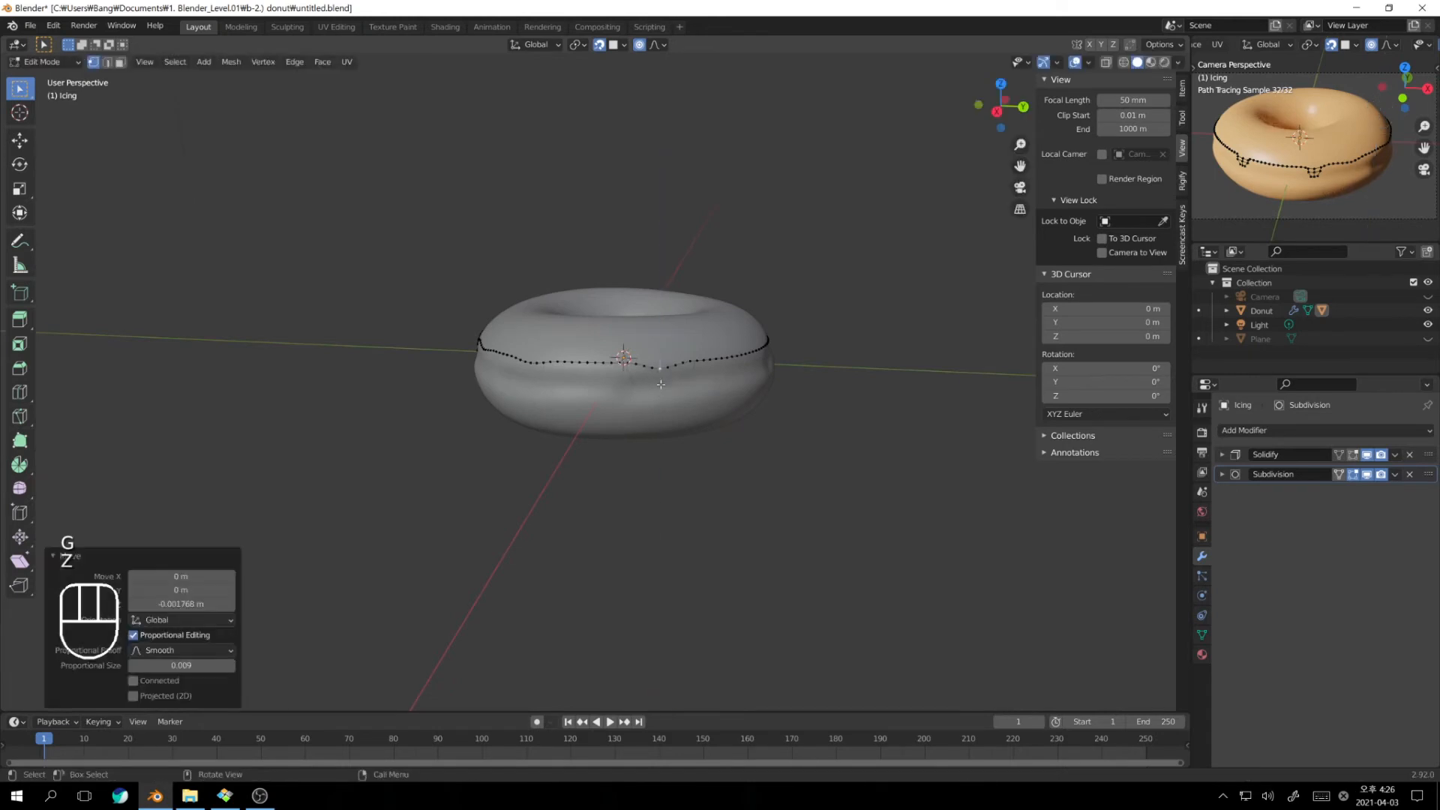
Try extruding rim vertices on the side of the Icing next to the second drip, and undo the extrusion
key("Tab")
key("KP_0")
middle_click_drag(945, 389, 593, 384)
key("Tab")
key("e")
key("ctrl+z")
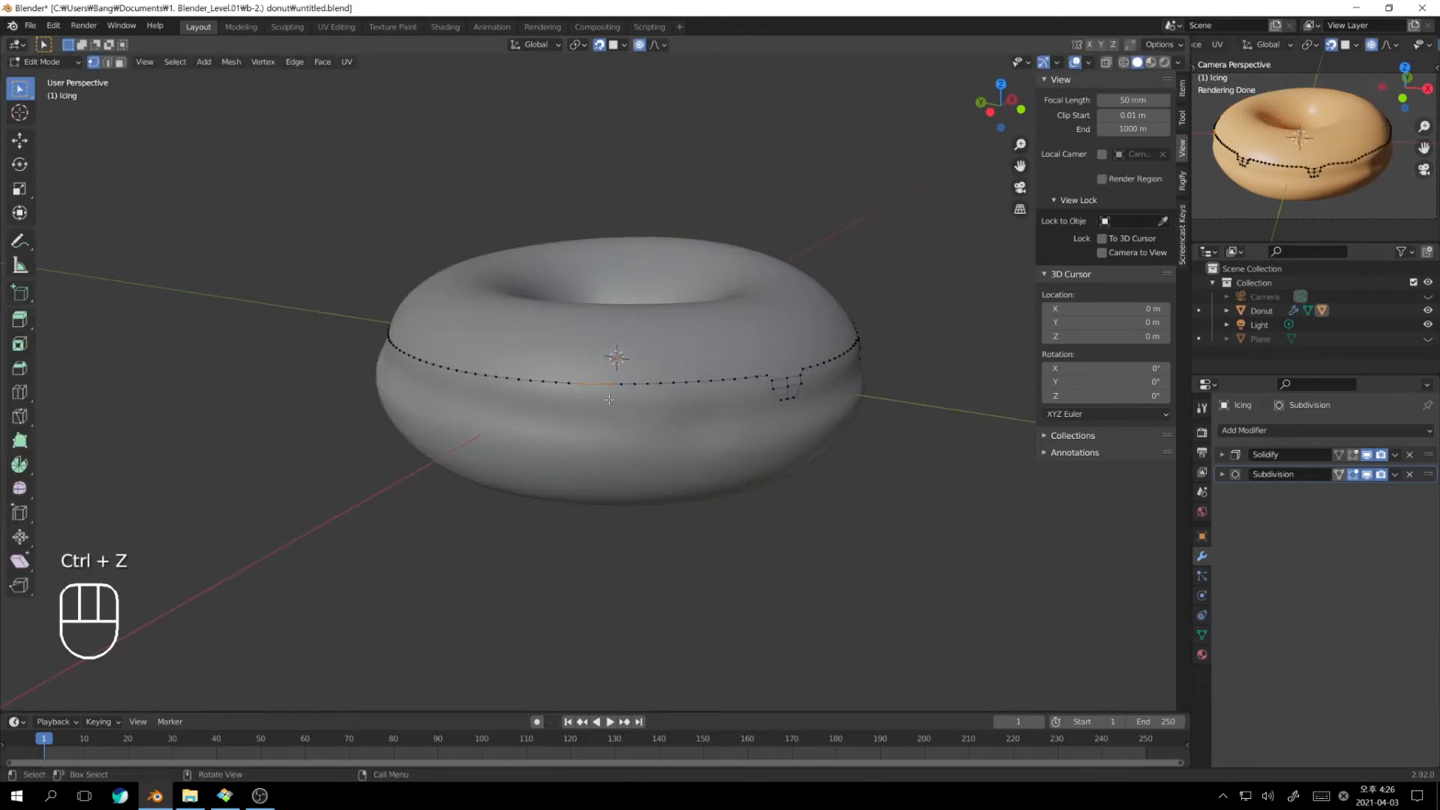
Extrude the selected rim vertices along Z, cancel the movement, and inspect the resulting rim edge up close in Object Mode
scroll(609, 400, "up", 2)
middle_click_drag(621, 435, 603, 454, "shift")
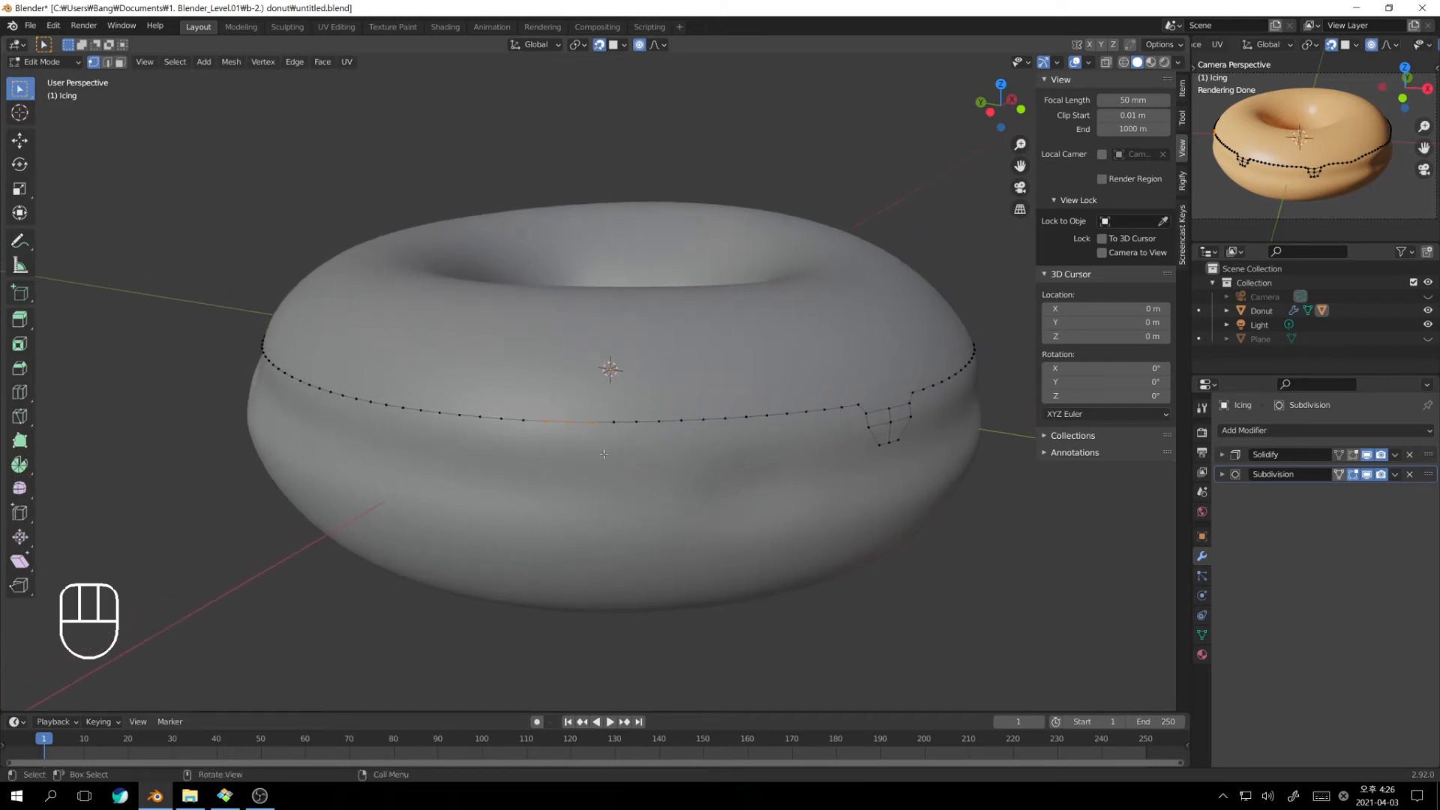
key("e")
key("z")
right_click(589, 470)
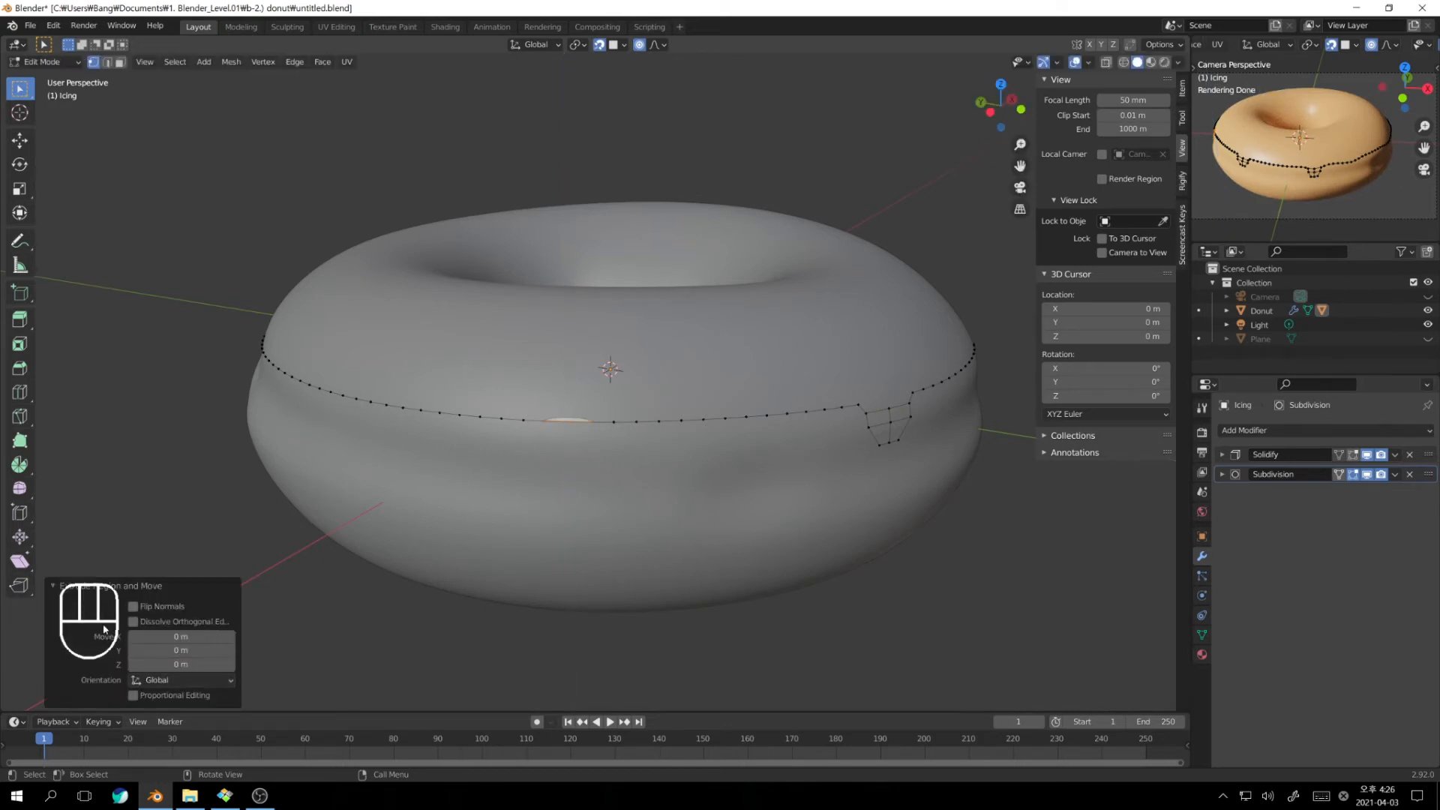
key("Tab")
middle_click_drag(293, 601, 450, 465)
scroll(498, 428, "up", 5)
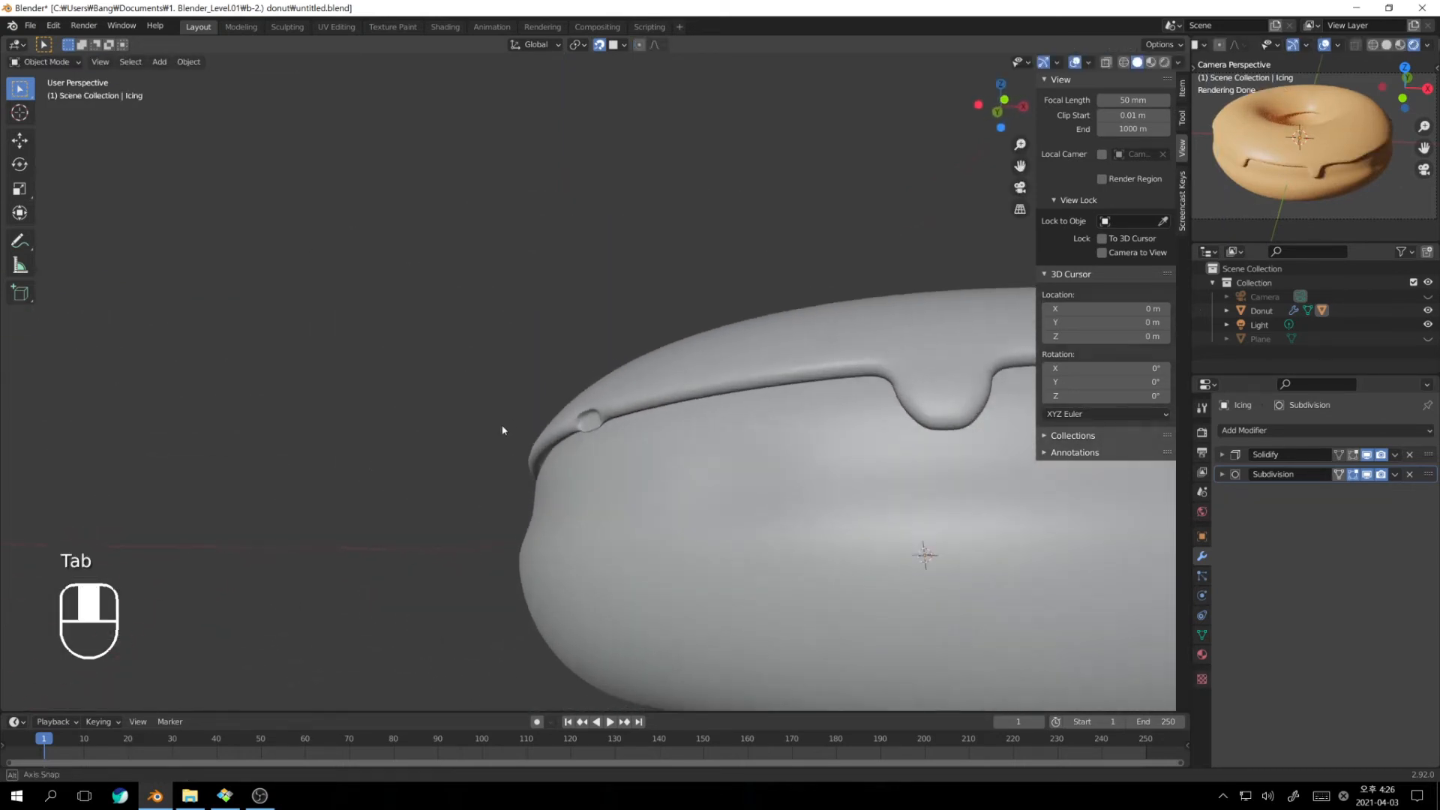
scroll(615, 412, "down", 6)
Undo the zero-length extrusion on the rim and check the rim in Object Mode
key("Tab")
middle_click_drag(669, 489, 663, 501)
key("ctrl+z")
key("ctrl+z")
key("ctrl+z")
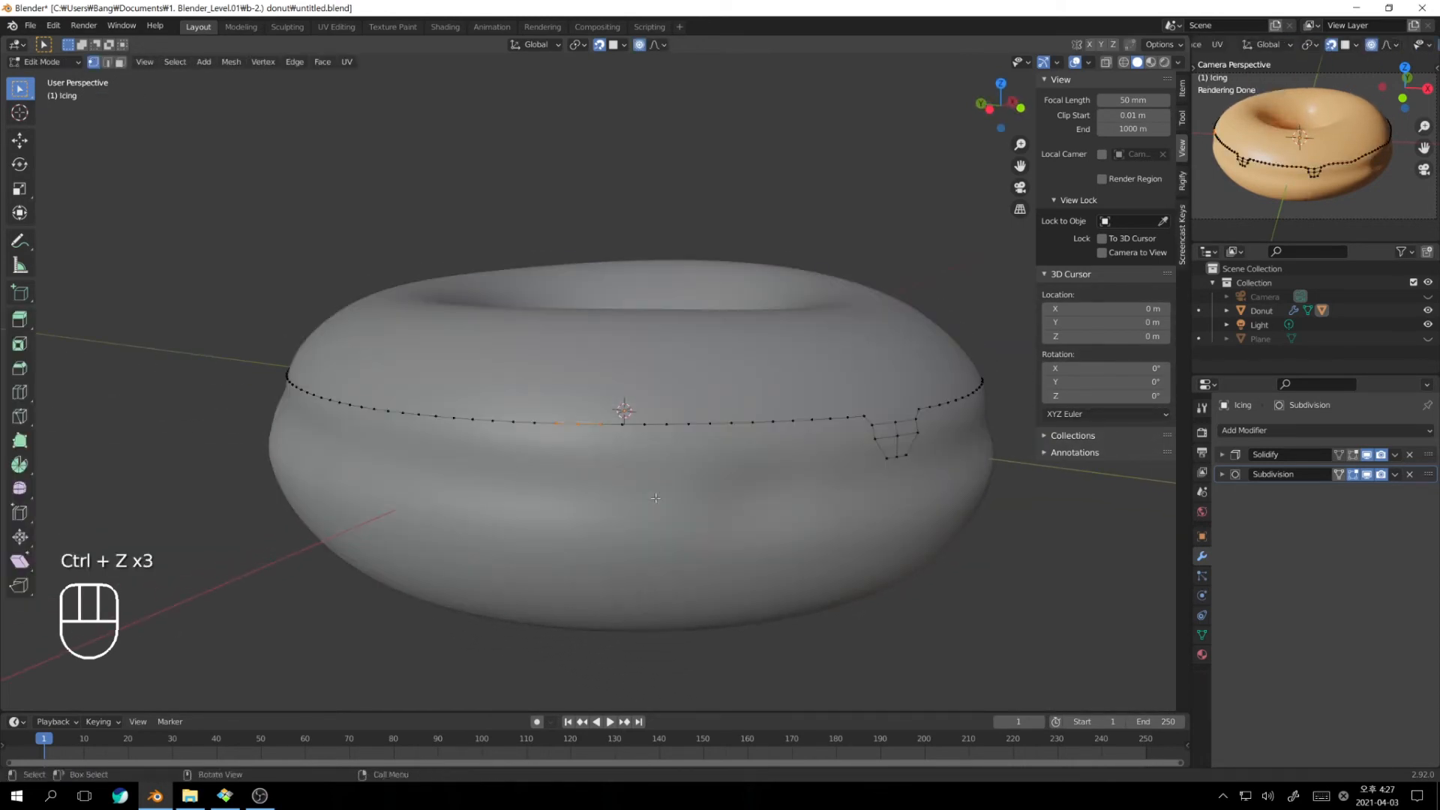
key("Tab")
key("Tab")
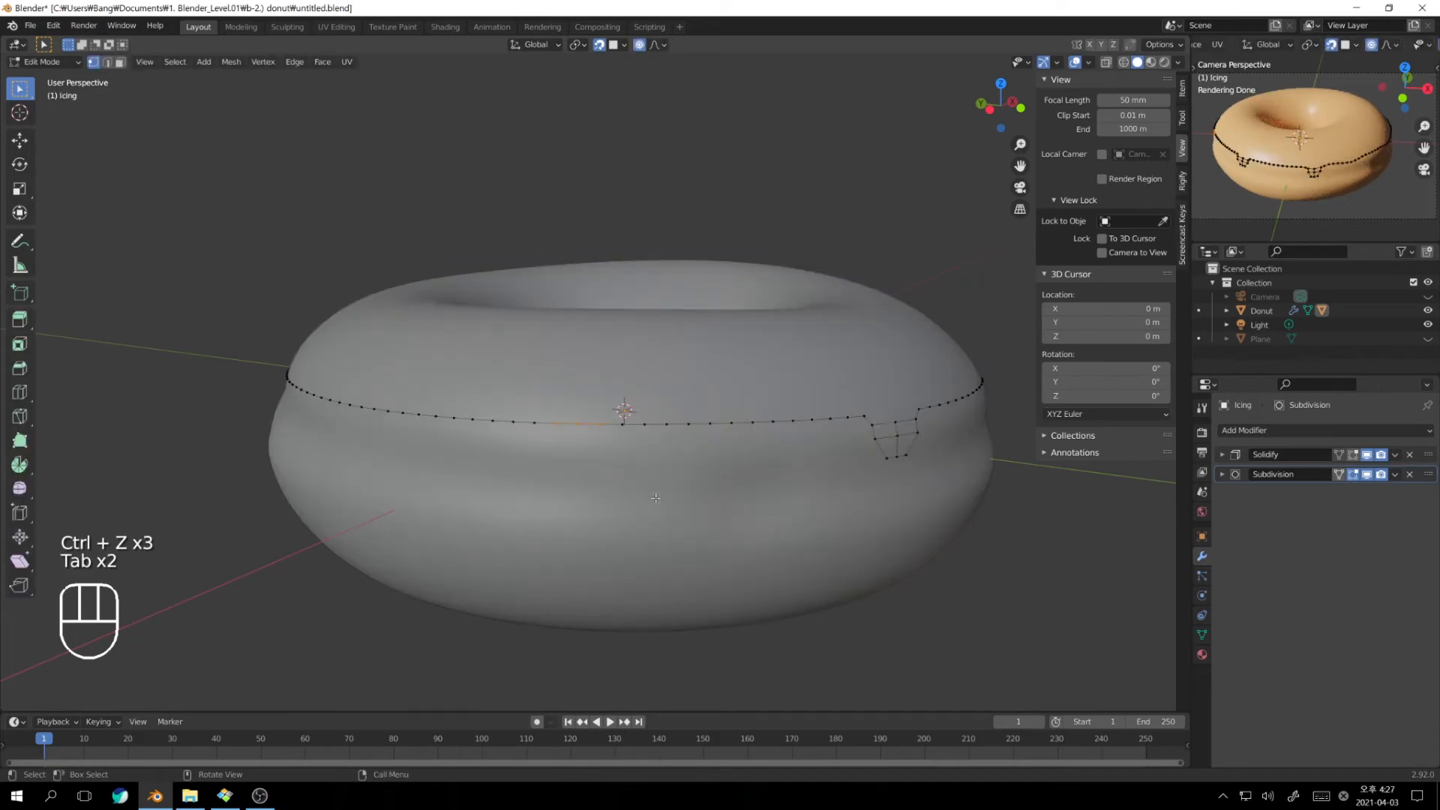
Extrude the selected rim vertices downward along Z by about 2.2 mm to form a third drip
middle_click_drag(655, 498, 681, 513)
key("e")
key("z")
left_click(668, 453)
scroll(668, 453, "down", 2)
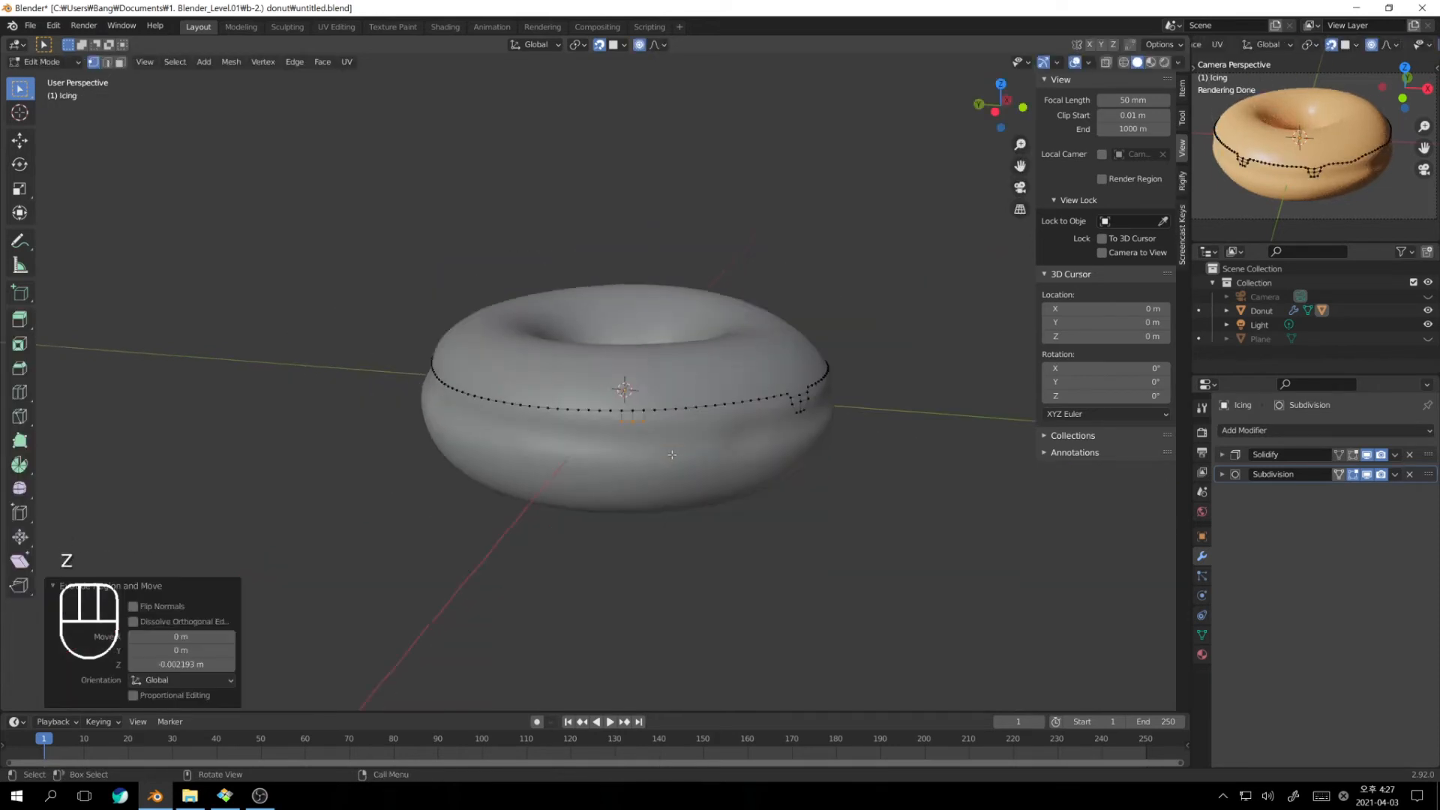
scroll(755, 569, "up", 4)
key("Tab")
key("Tab")
Turn off proportional editing and scale the third drip's bottom row inward to narrow its tip
left_click_drag(573, 469, 674, 491)
key("s")
right_click(688, 495)
left_click(639, 45)
key("s")
left_click(751, 477)
key("Tab")
key("Tab")
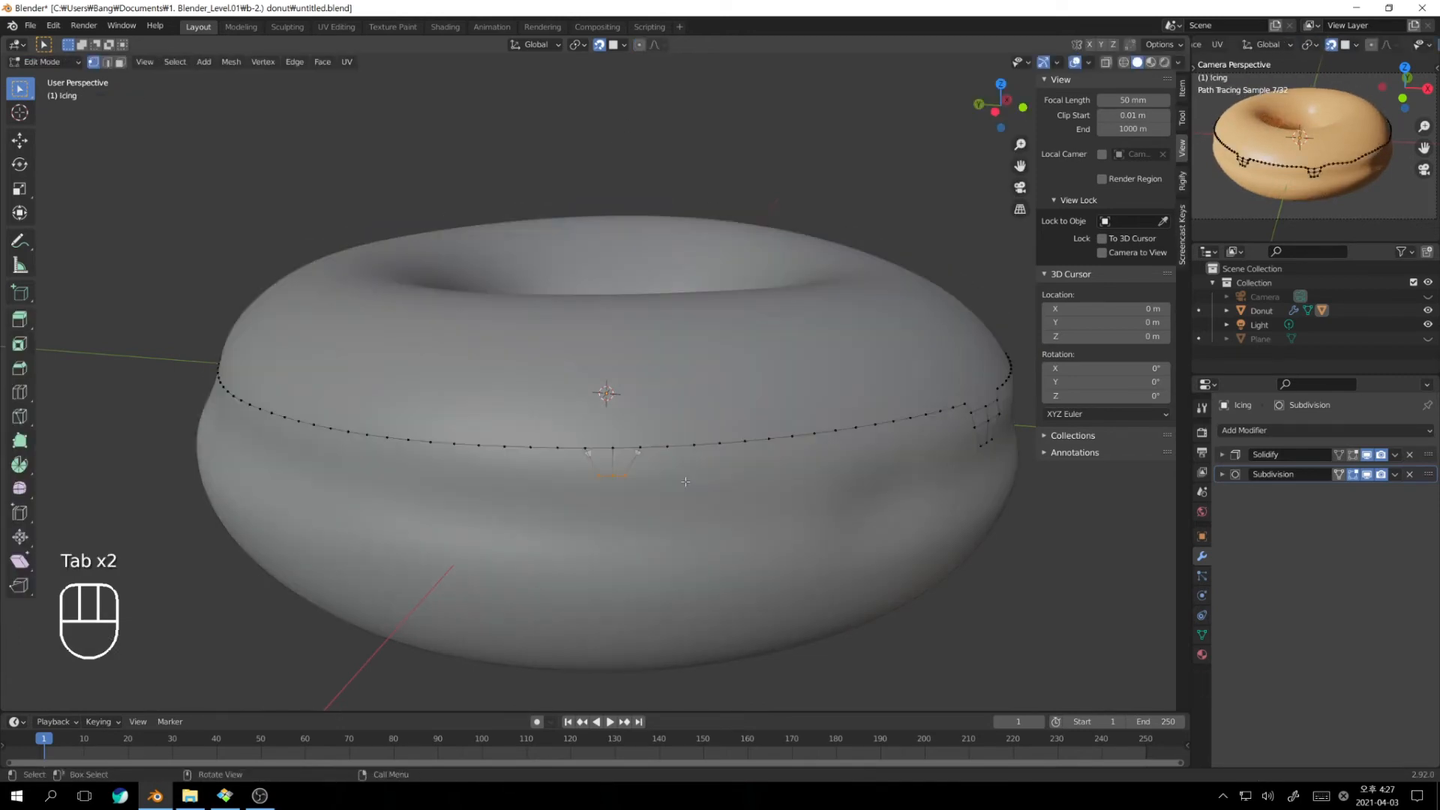
Examine the drips and the wavy rim around the Icing in Object Mode, from the side and through the camera
scroll(672, 482, "down", 3)
key("Tab")
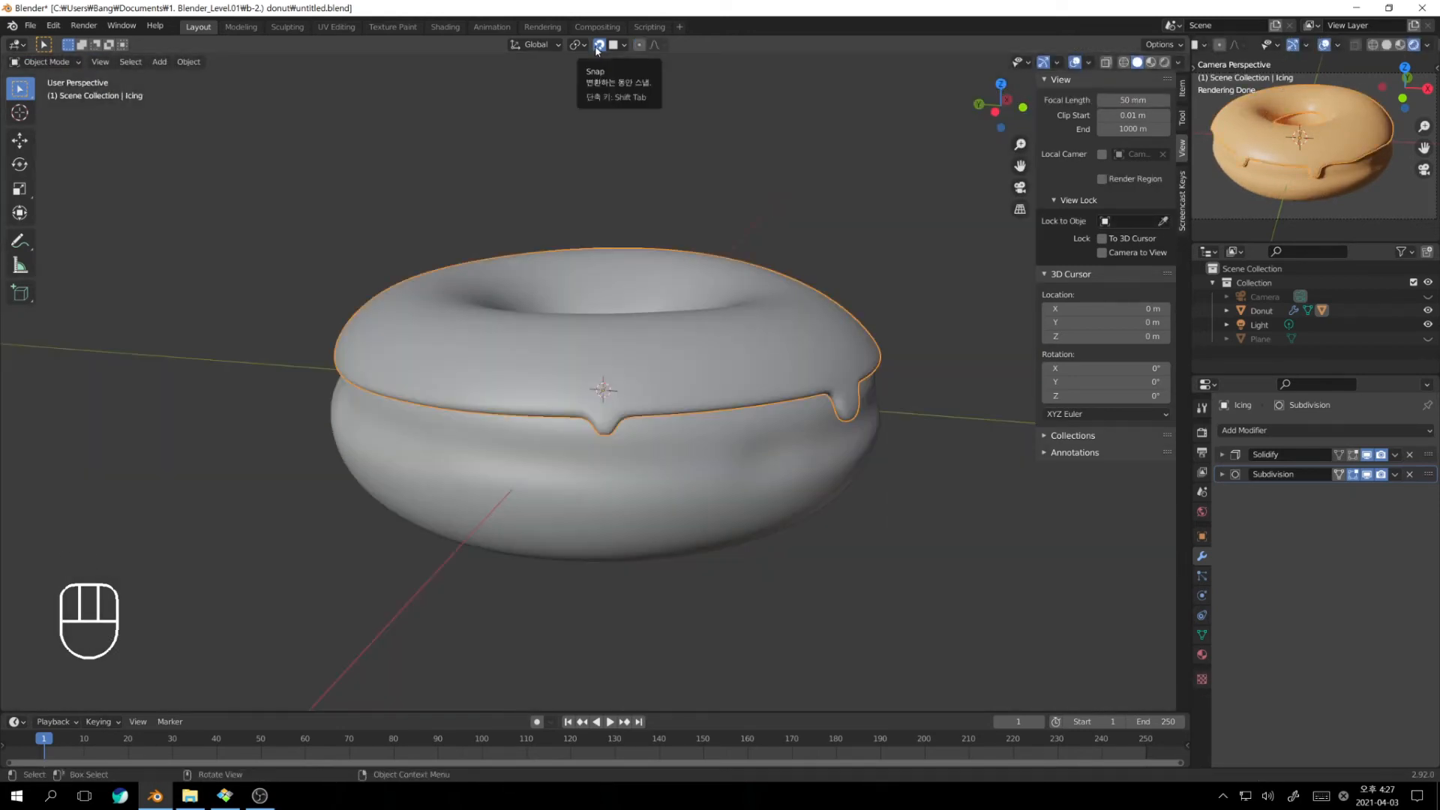
left_click(712, 158)
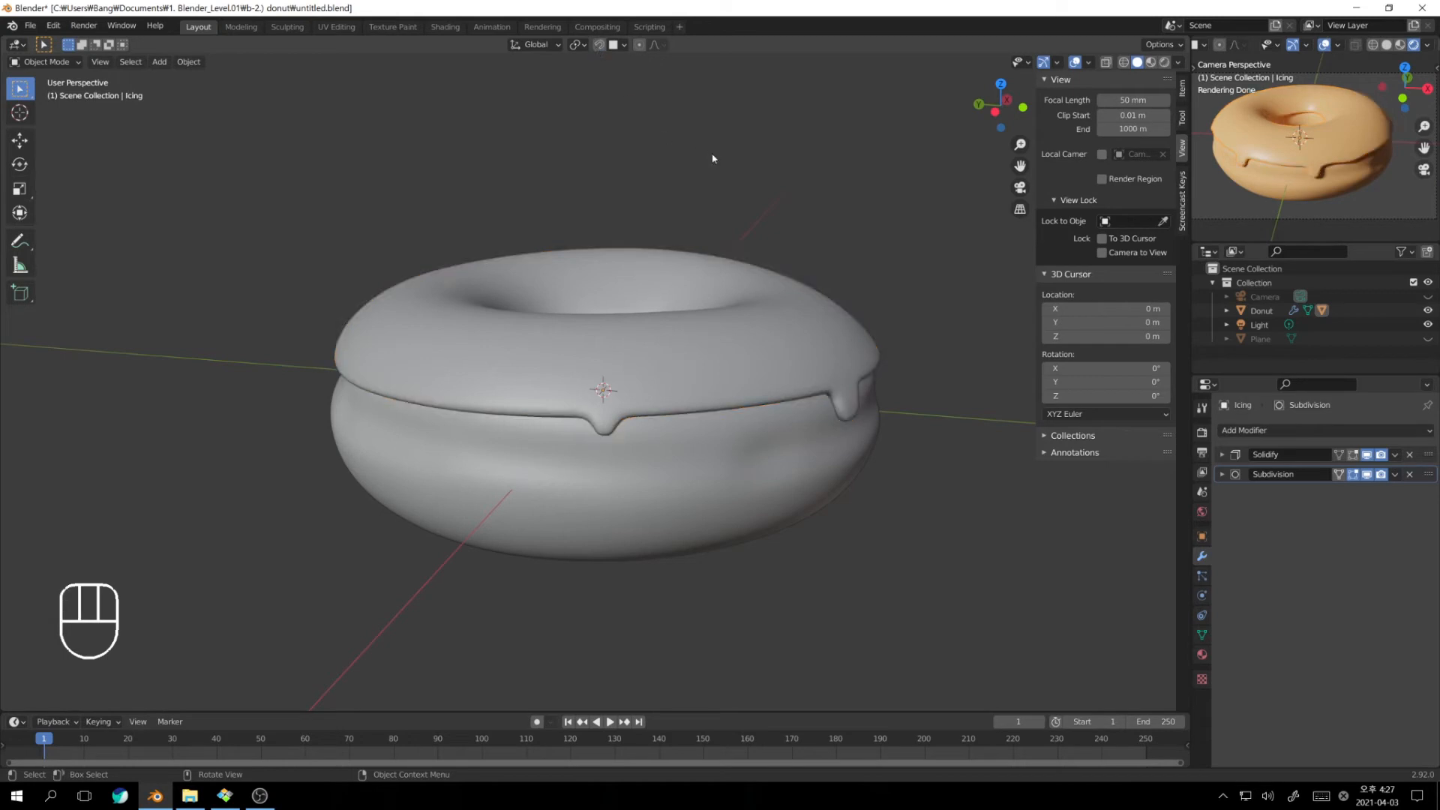
mouse_move(776, 210)
middle_mouse_down()
mouse_move(771, 229)
mouse_move(777, 219)
middle_mouse_up()
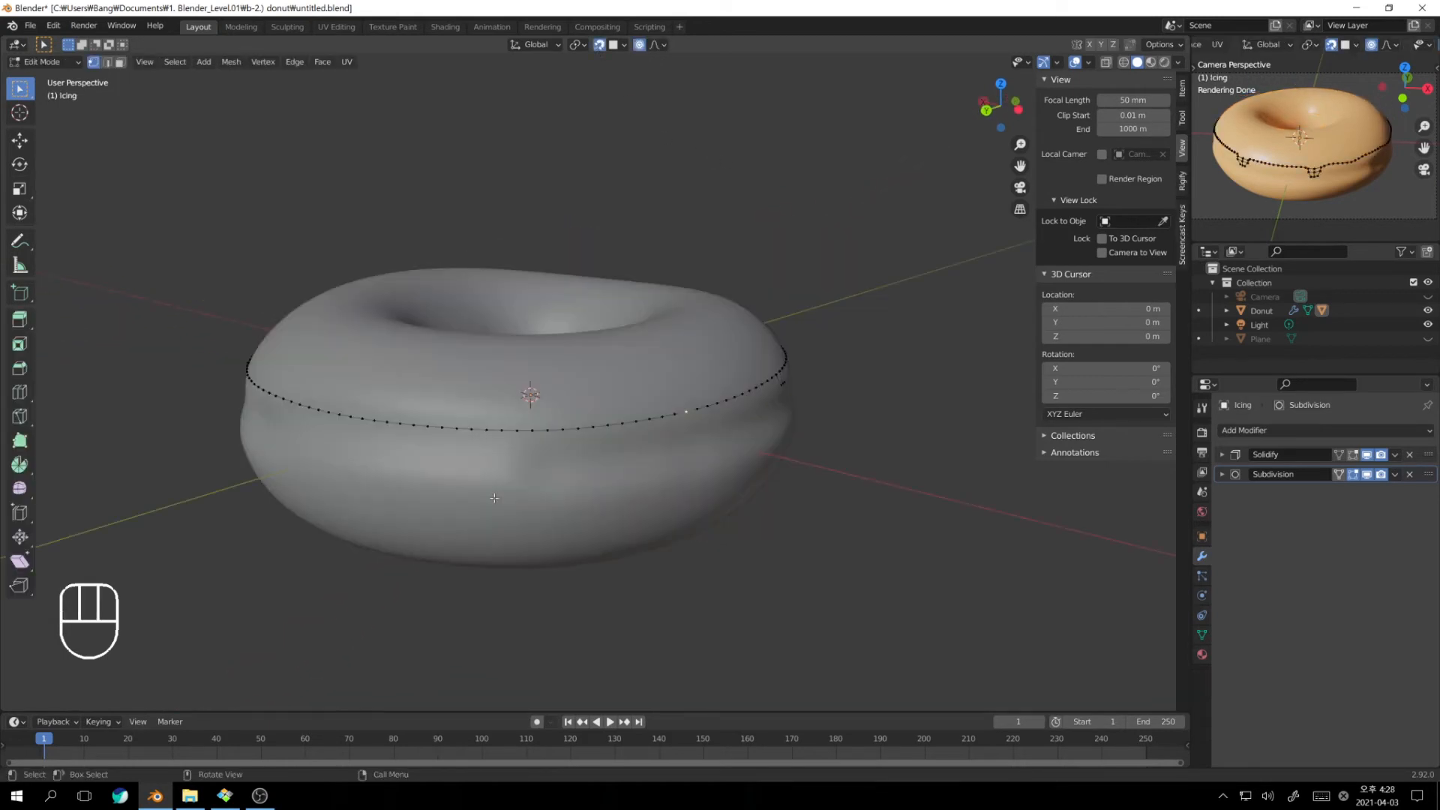
key("KP_0")
key("Tab")
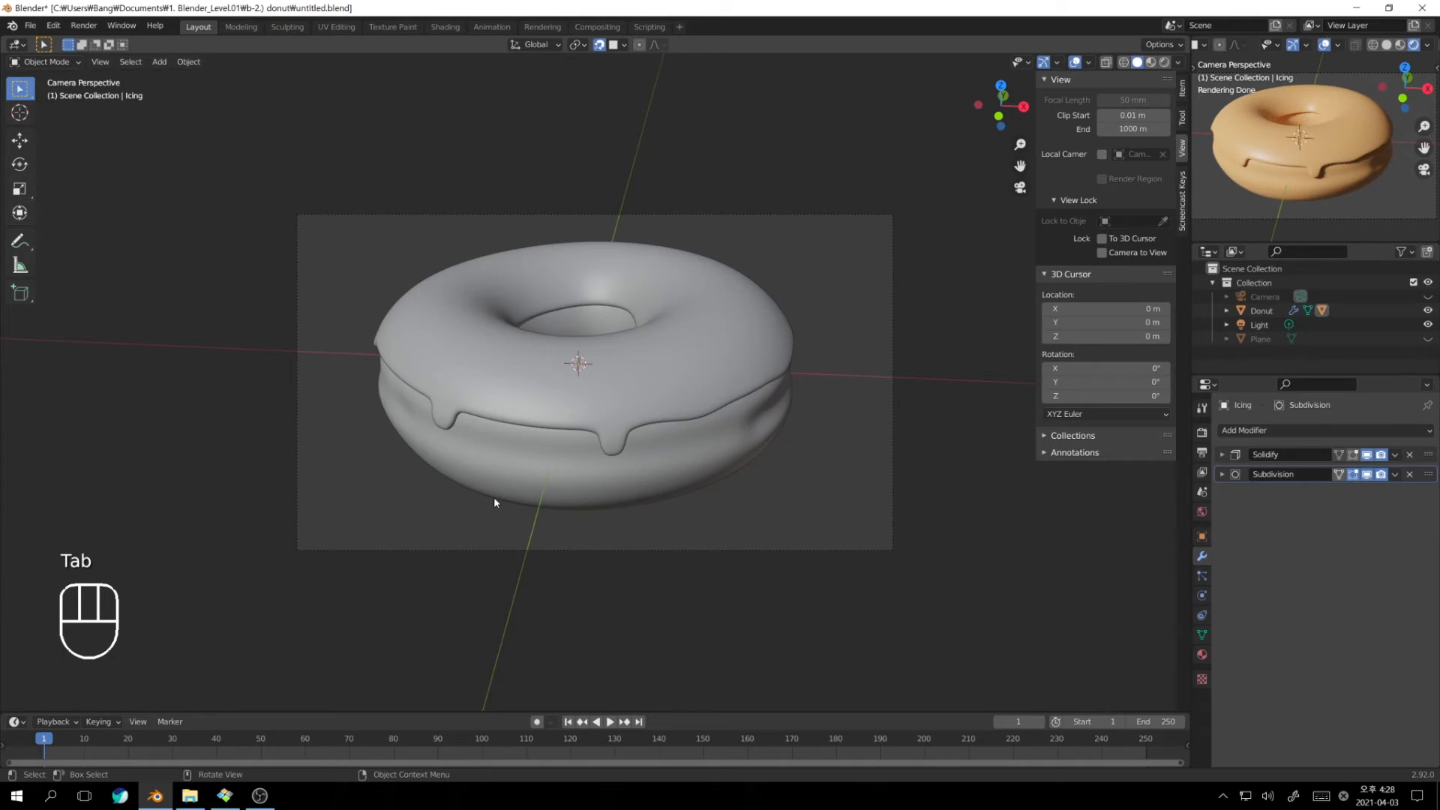
Compare the Icing's smooth surface with the reference donut photo
key("KP_0")
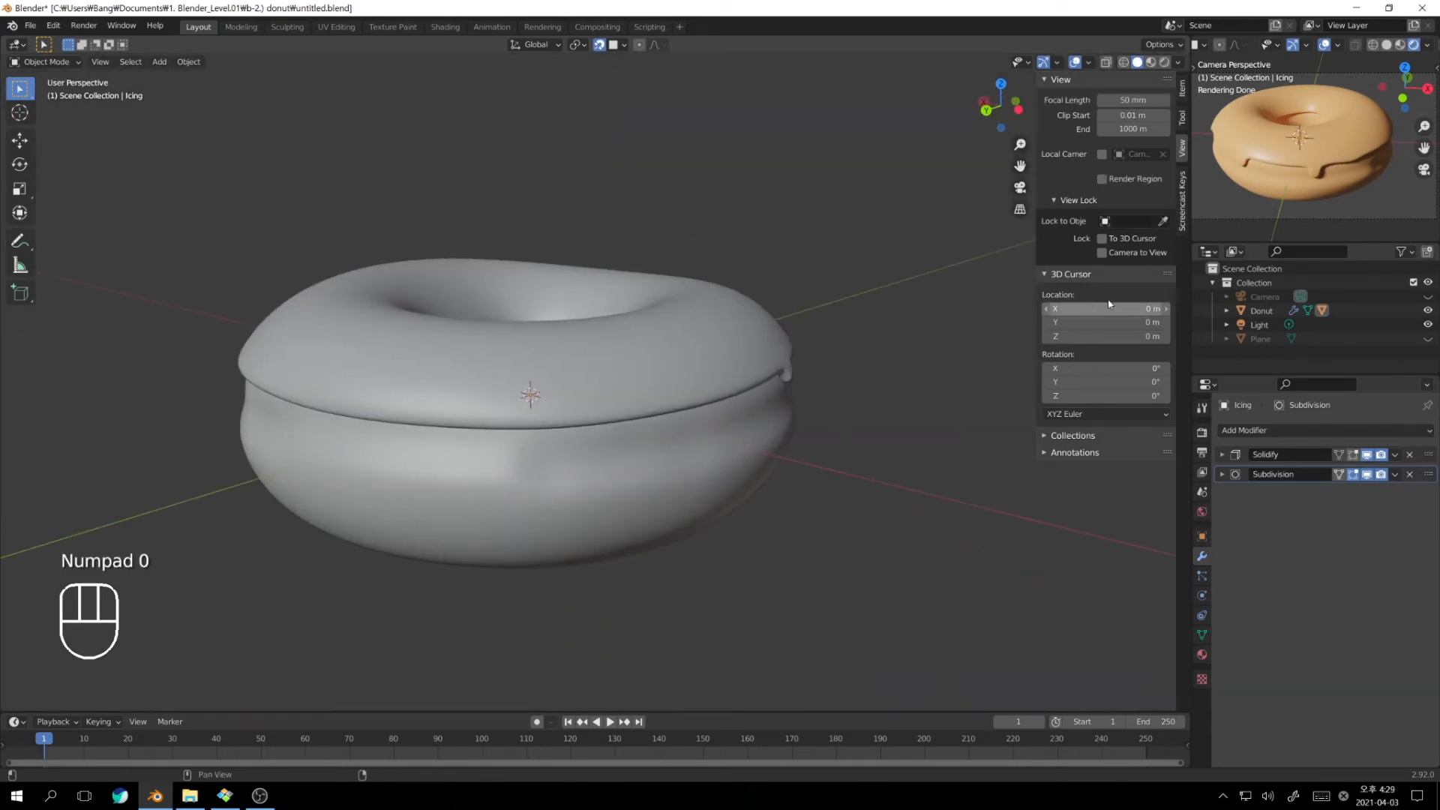
key("alt+Tab")
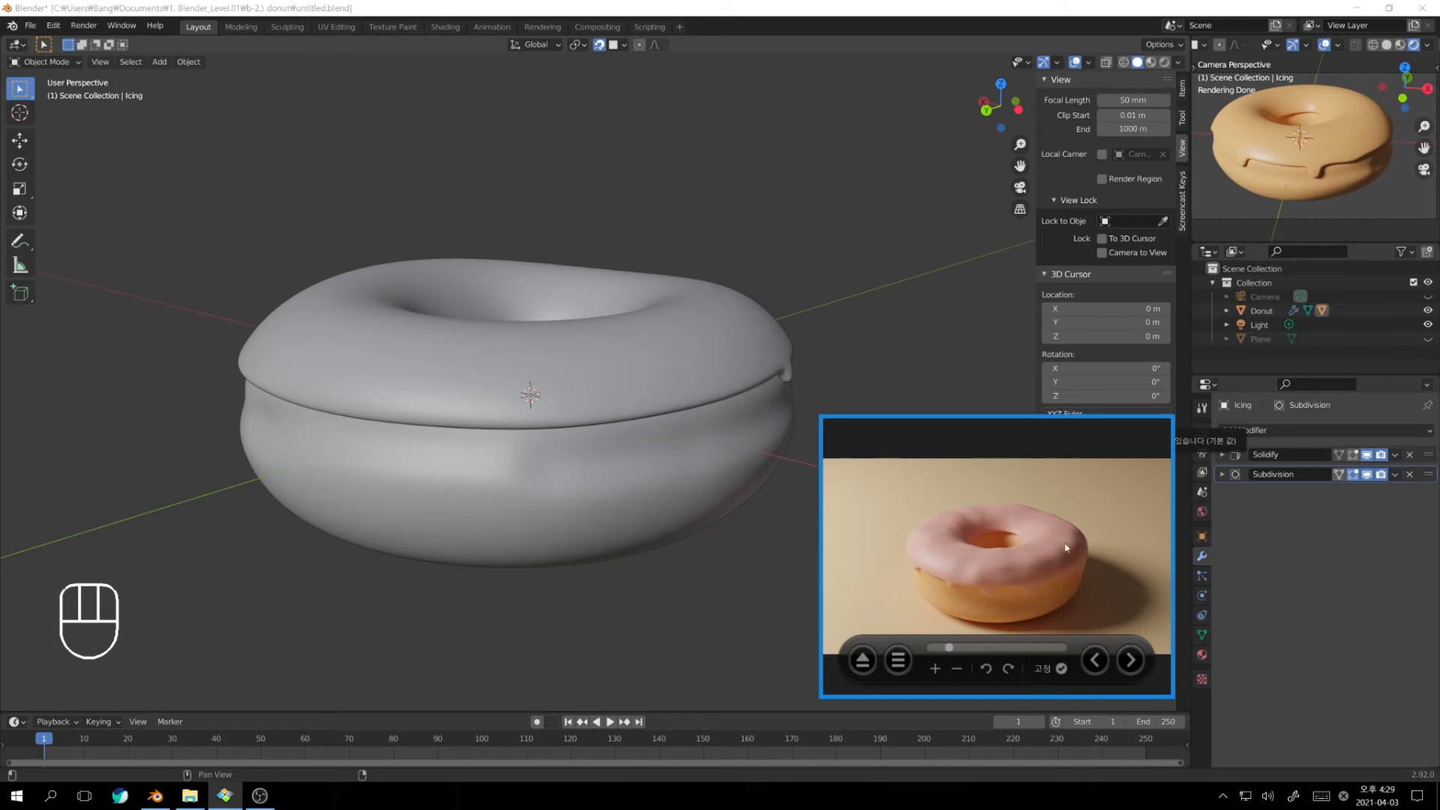
left_click(898, 323)
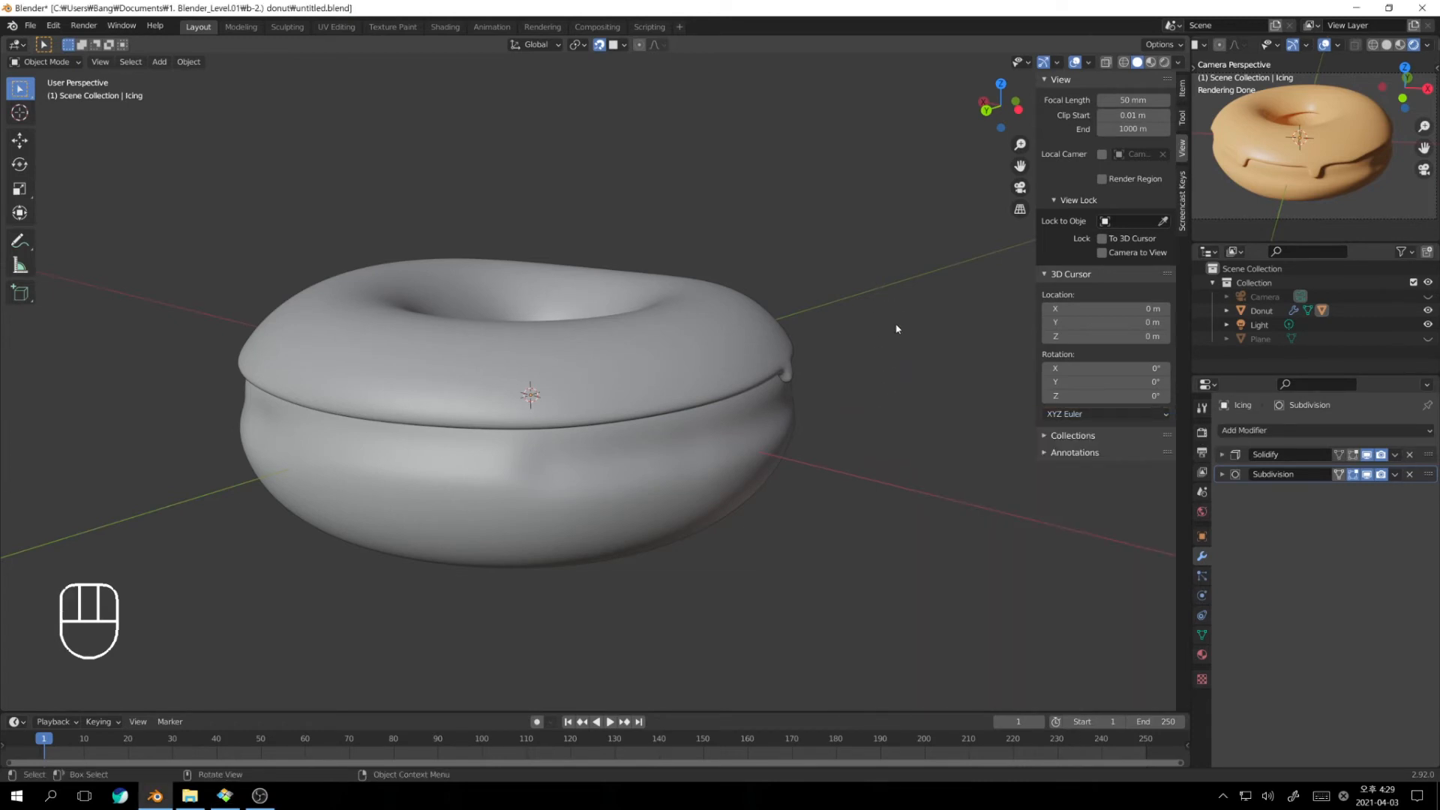
left_click(289, 28)
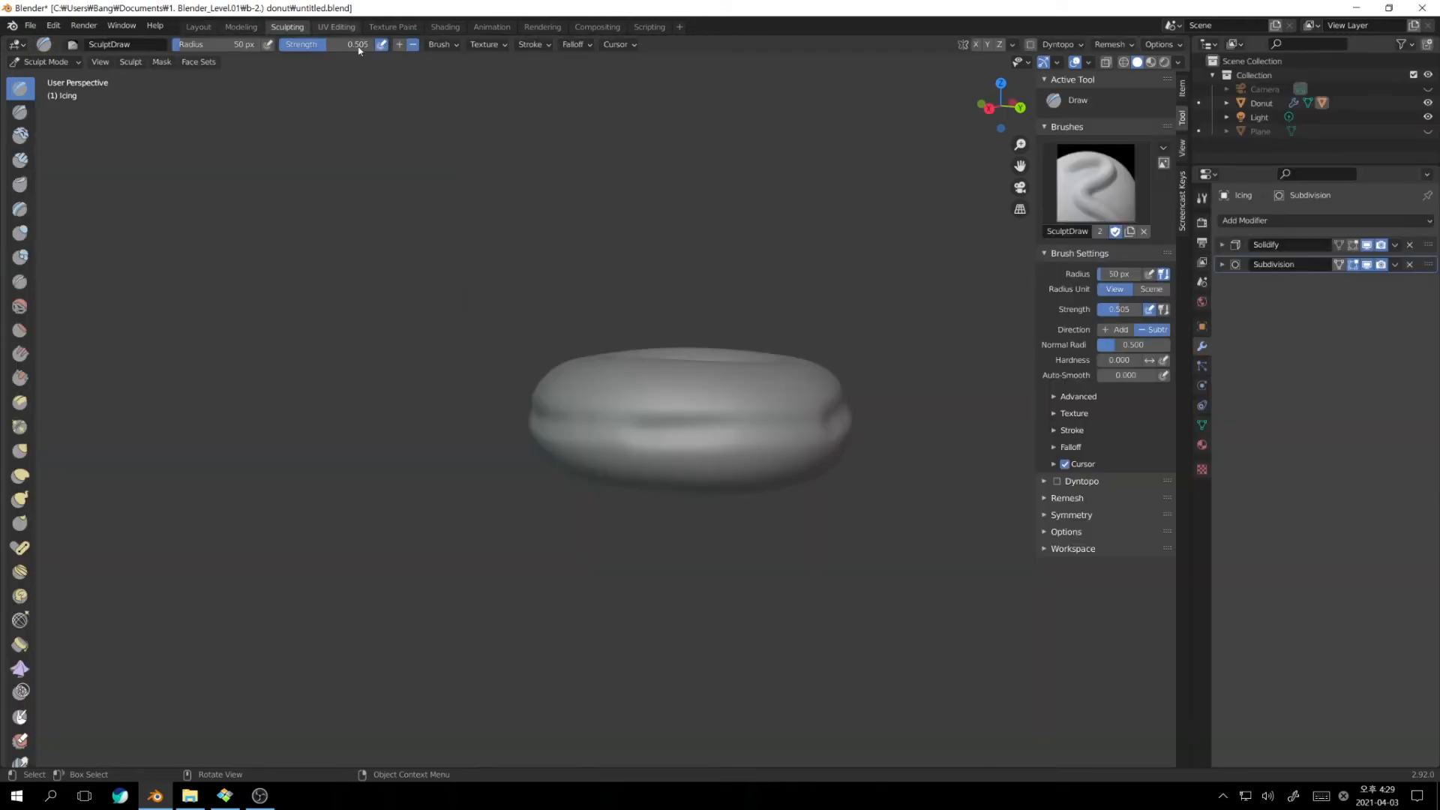
left_click(199, 27)
left_click(616, 363)
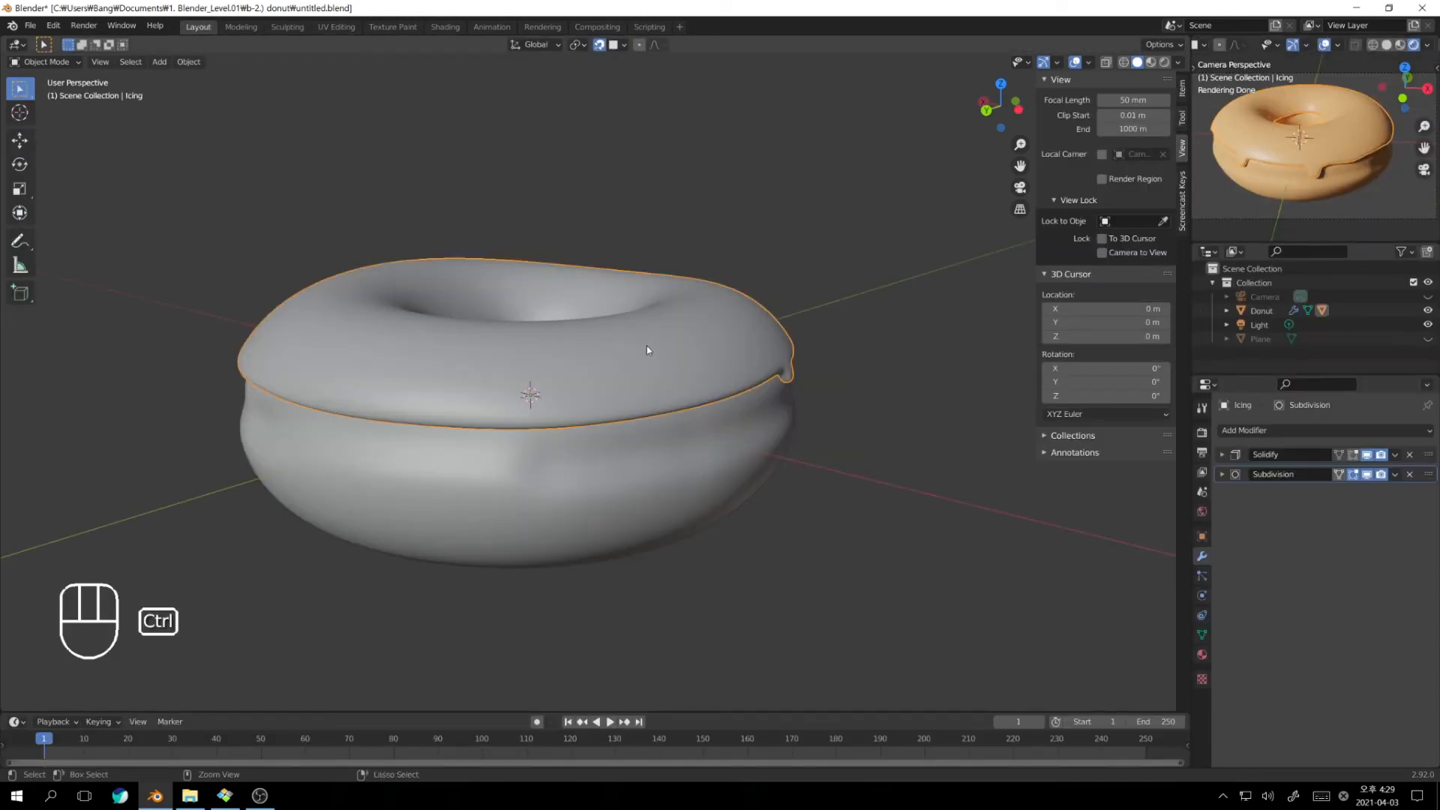
key("ctrl+Tab")
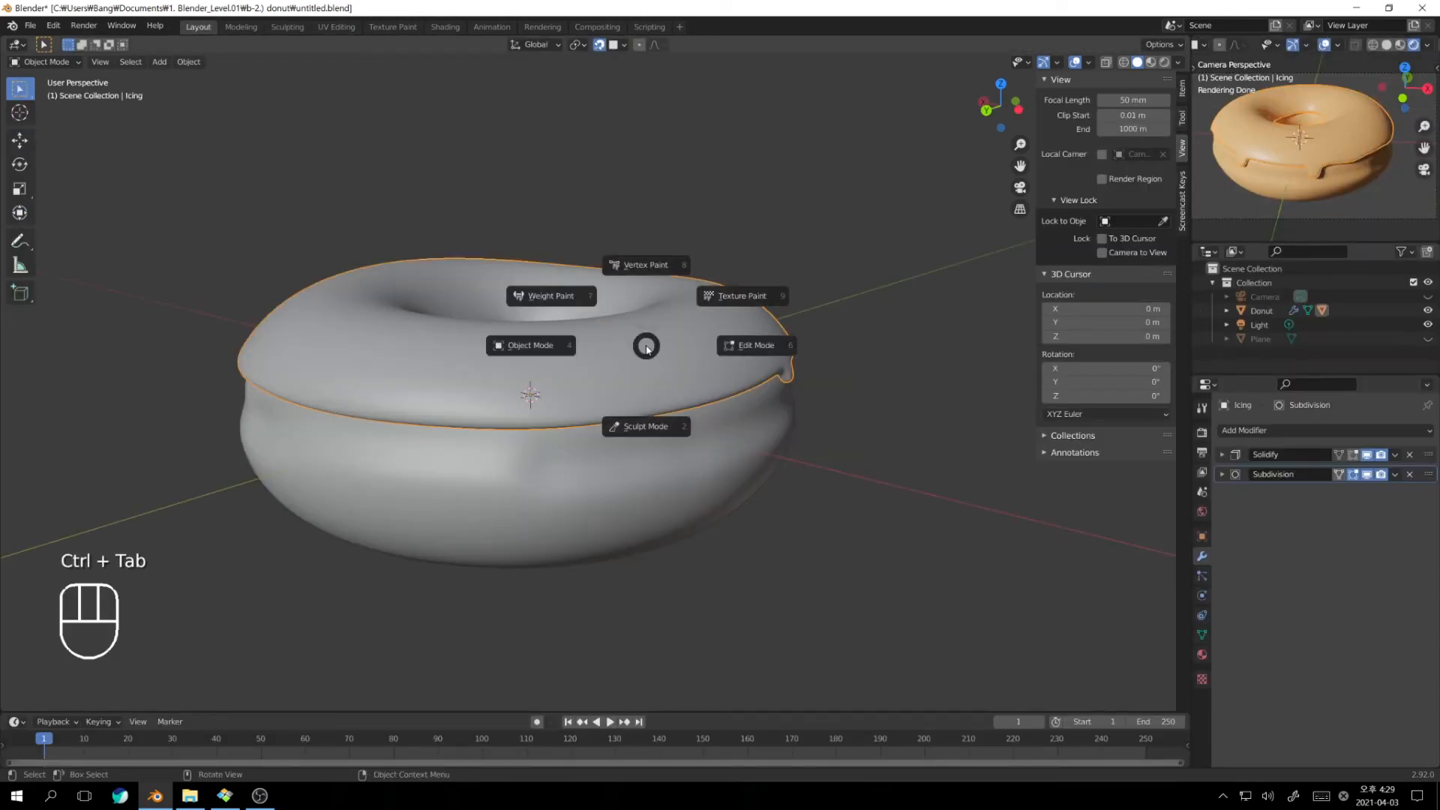
left_click(646, 426)
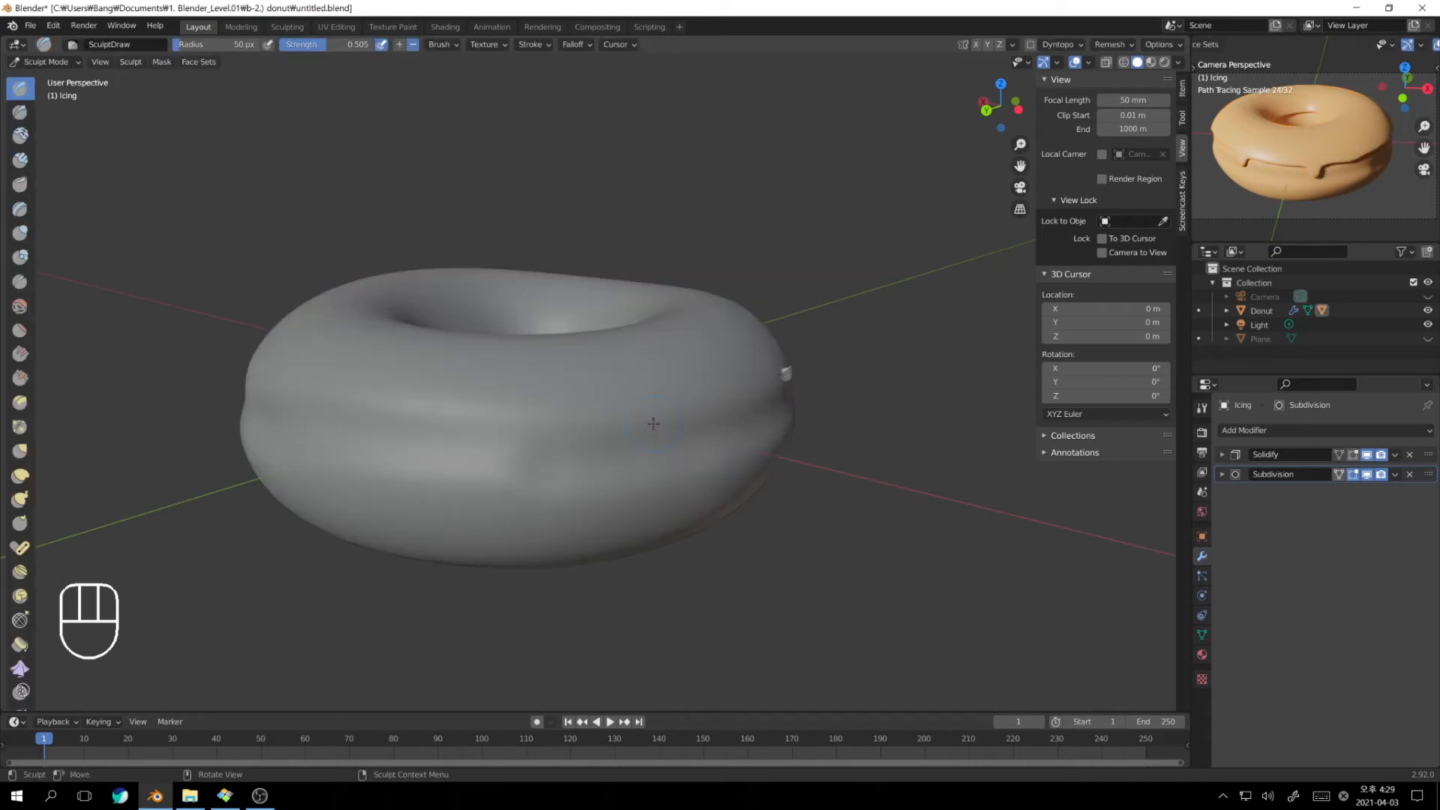
middle_click_drag(654, 427, 738, 457, "shift")
Reveal all hidden vertices of the Icing in Edit Mode, and switch the Icing to Sculpt Mode
key("Tab")
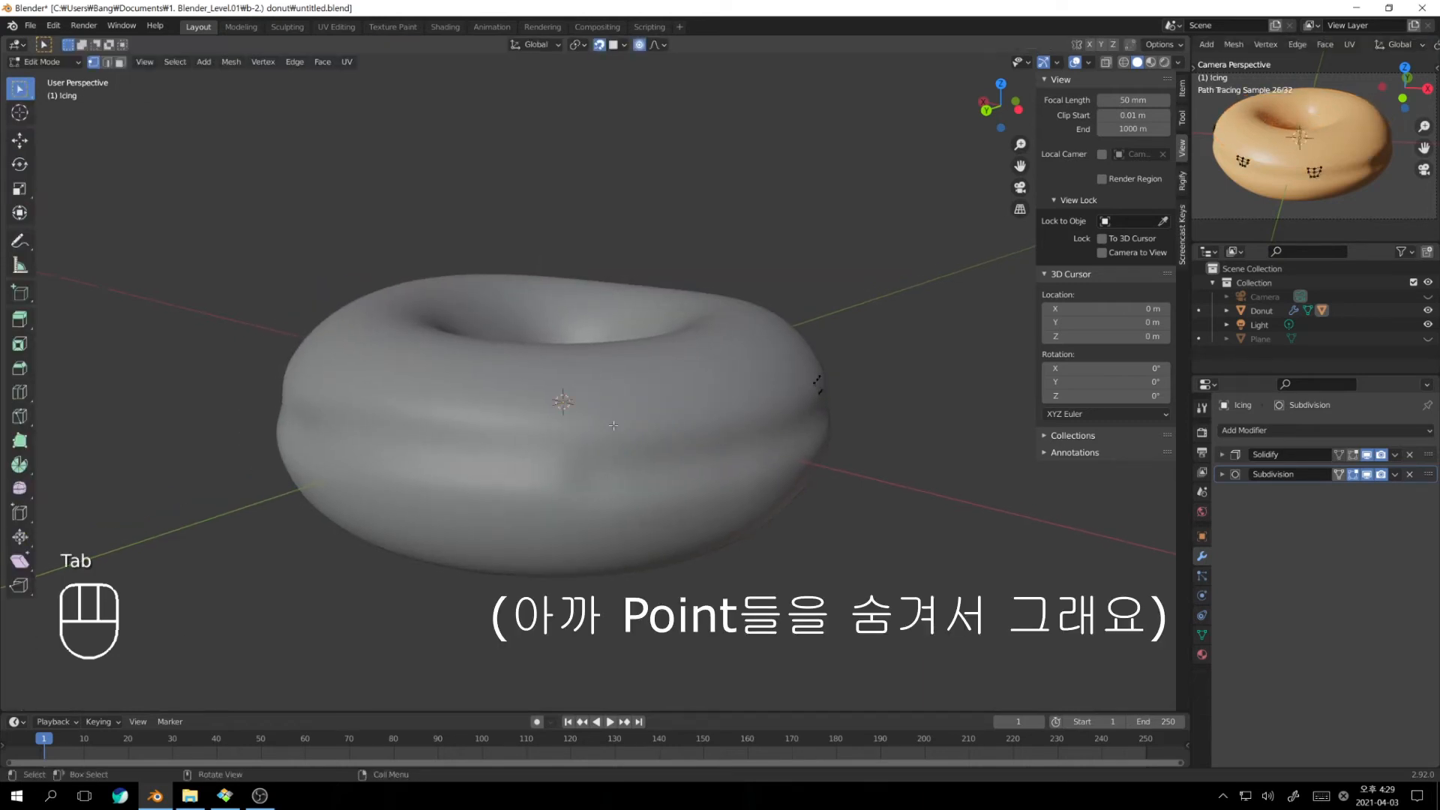
key("Tab")
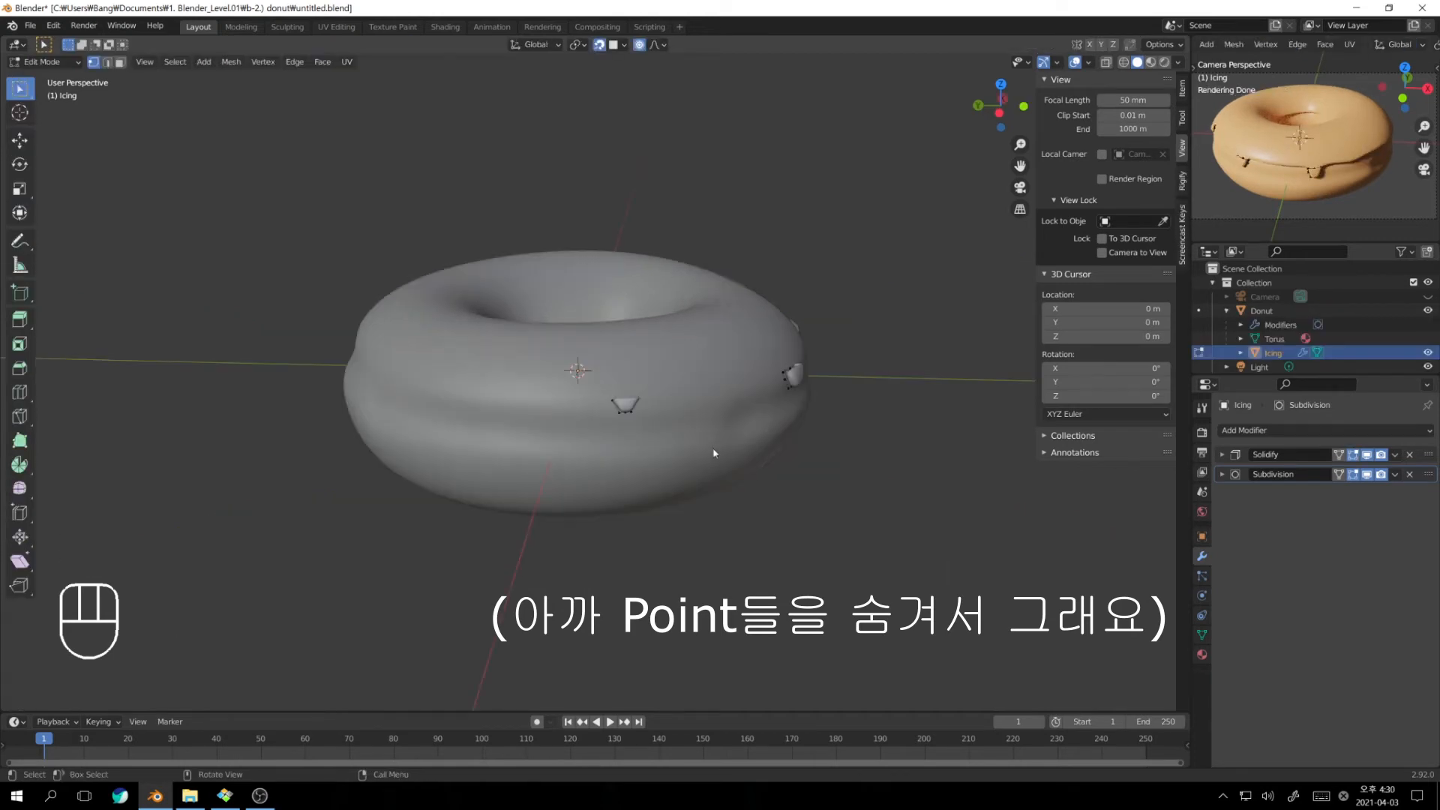
key("Tab")
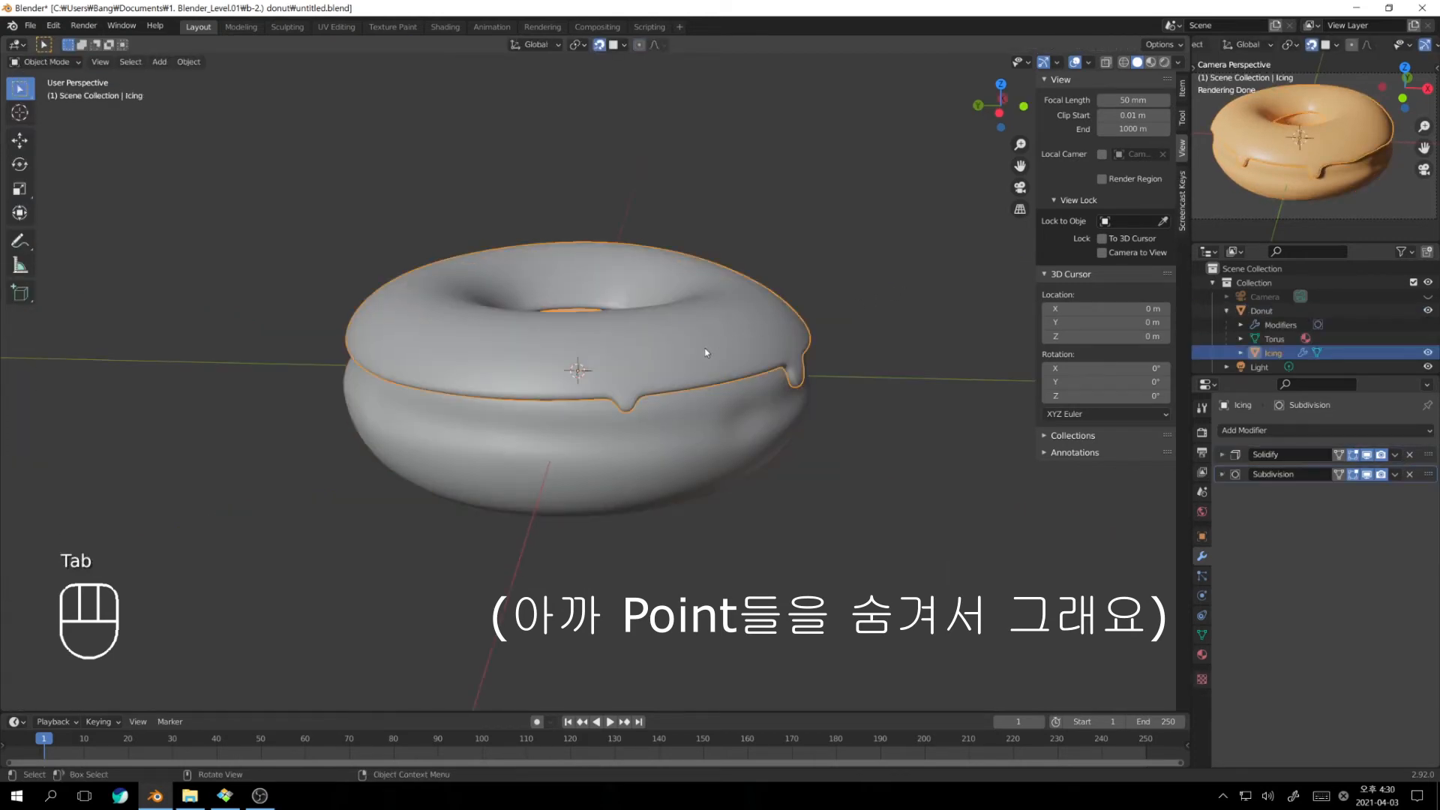
key("Tab")
middle_click_drag(691, 379, 740, 396, "shift")
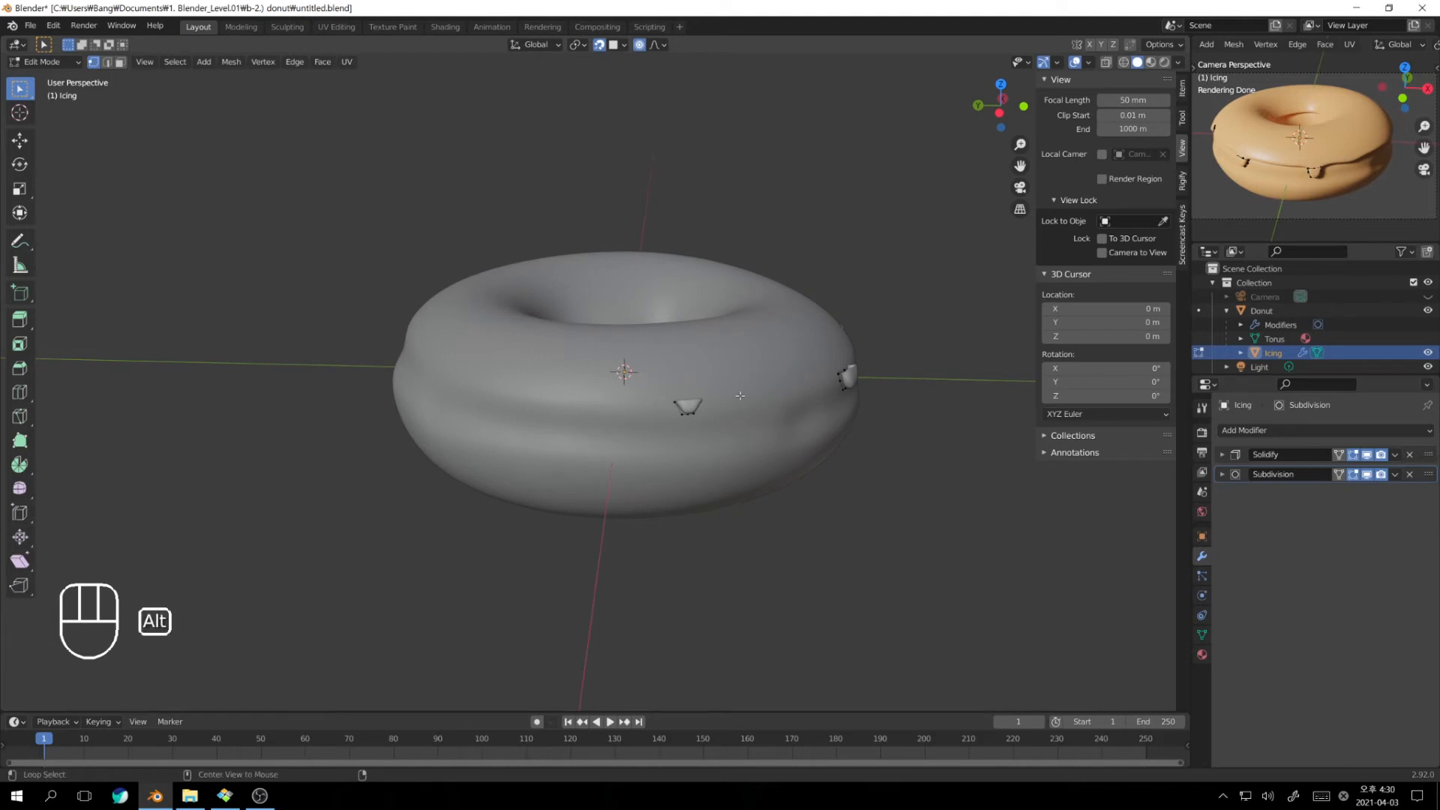
key("alt+h")
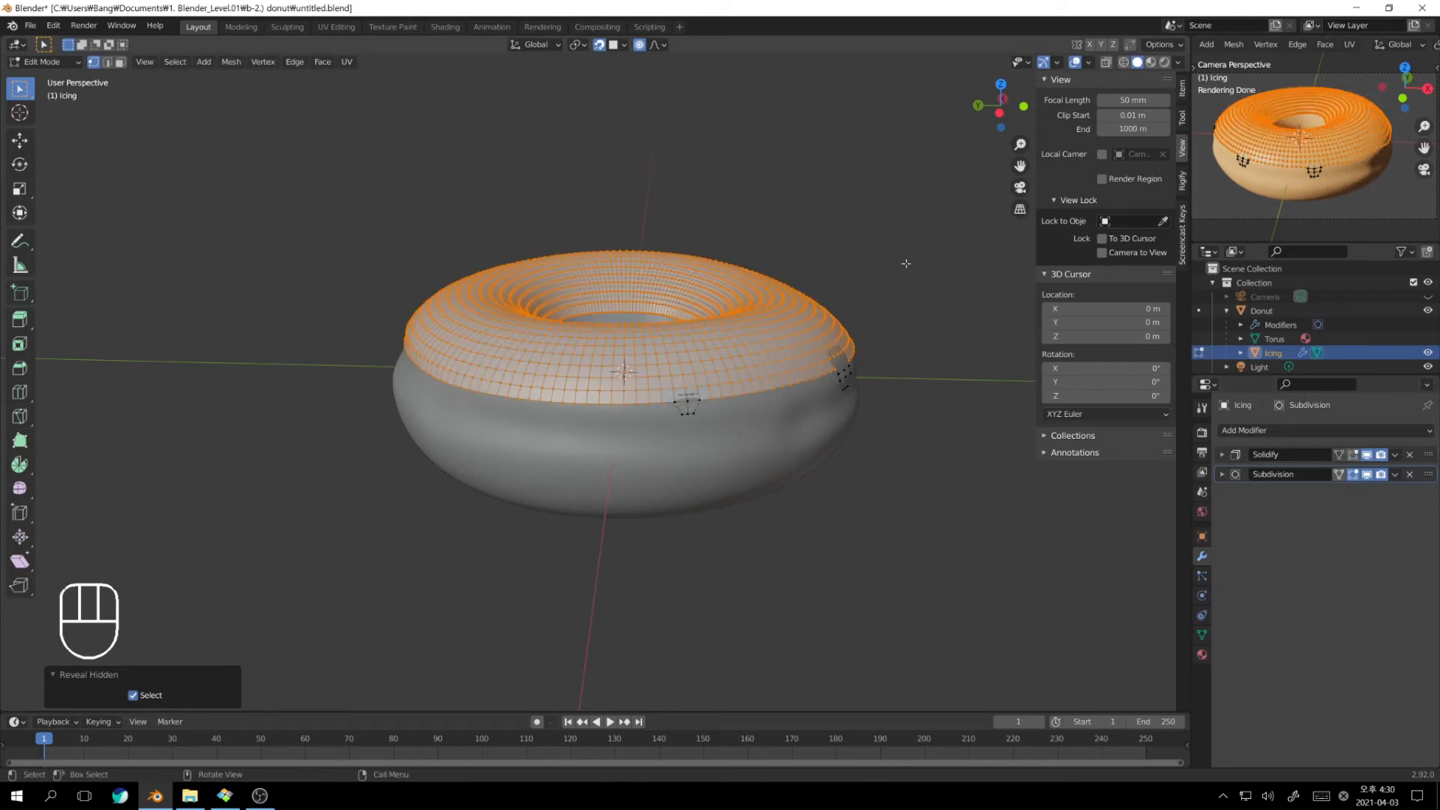
key("Tab")
left_click(905, 340)
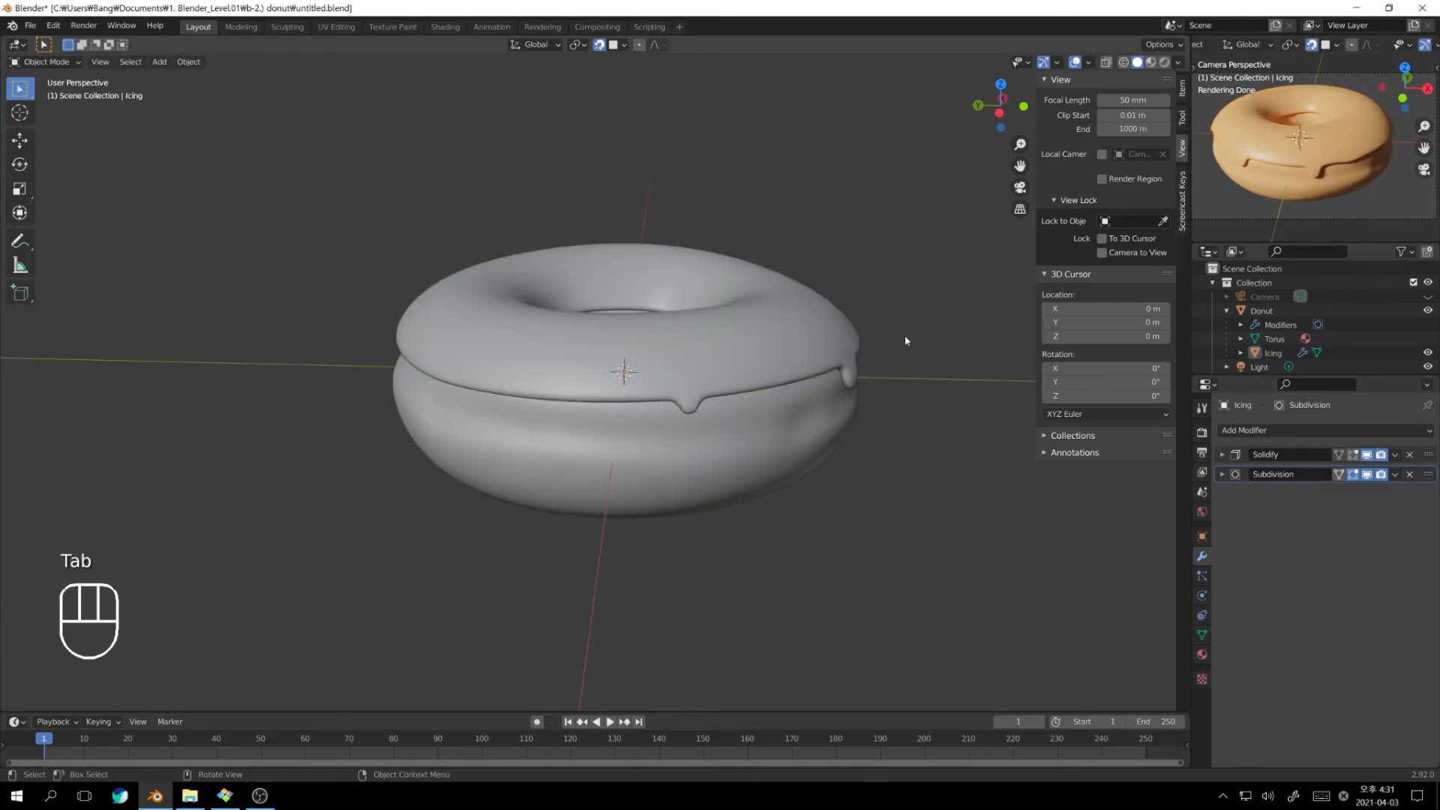
key("ctrl+Tab")
left_click(905, 412)
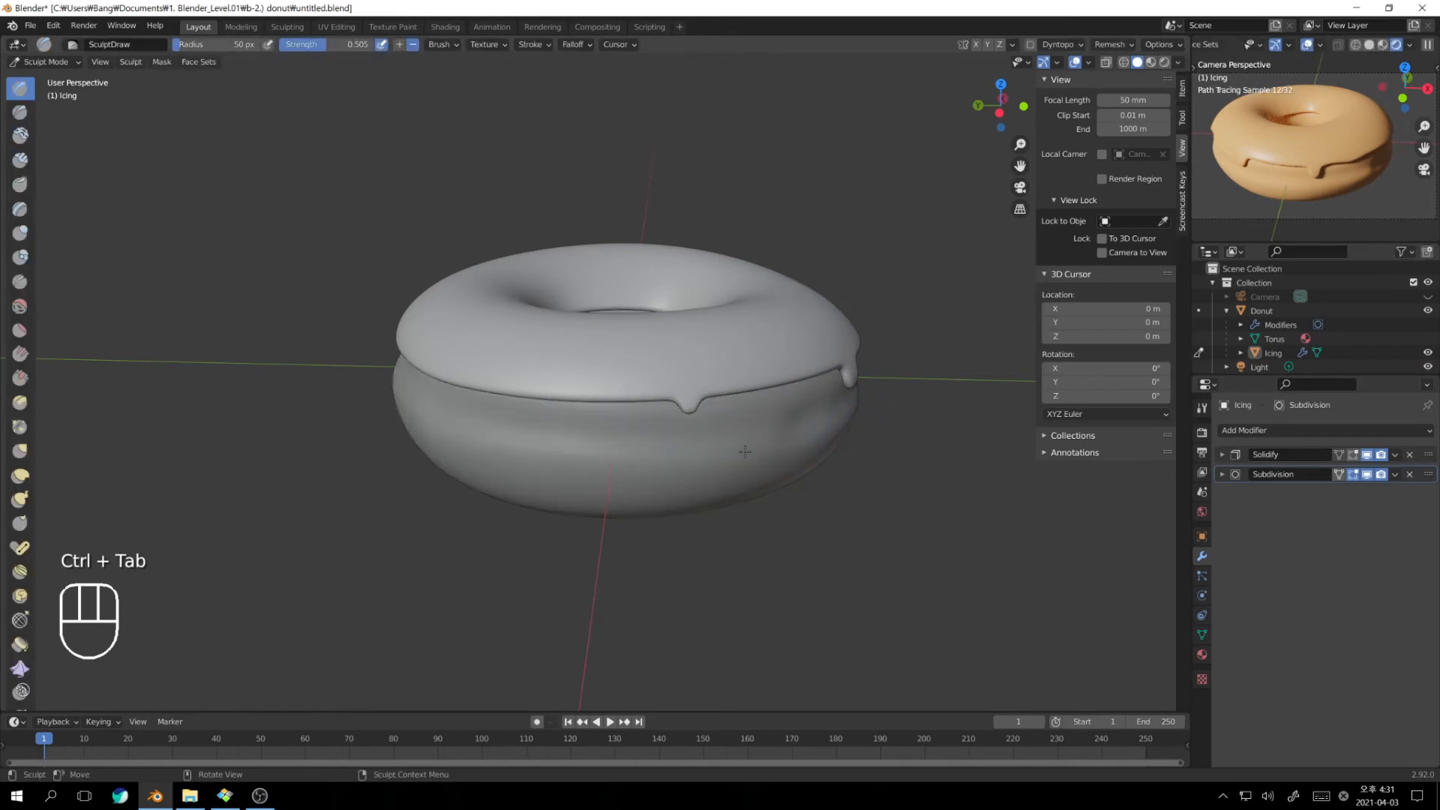
Try several Draw brush strokes across the Icing's upper surface, undoing each one
left_click_drag(651, 356, 817, 339)
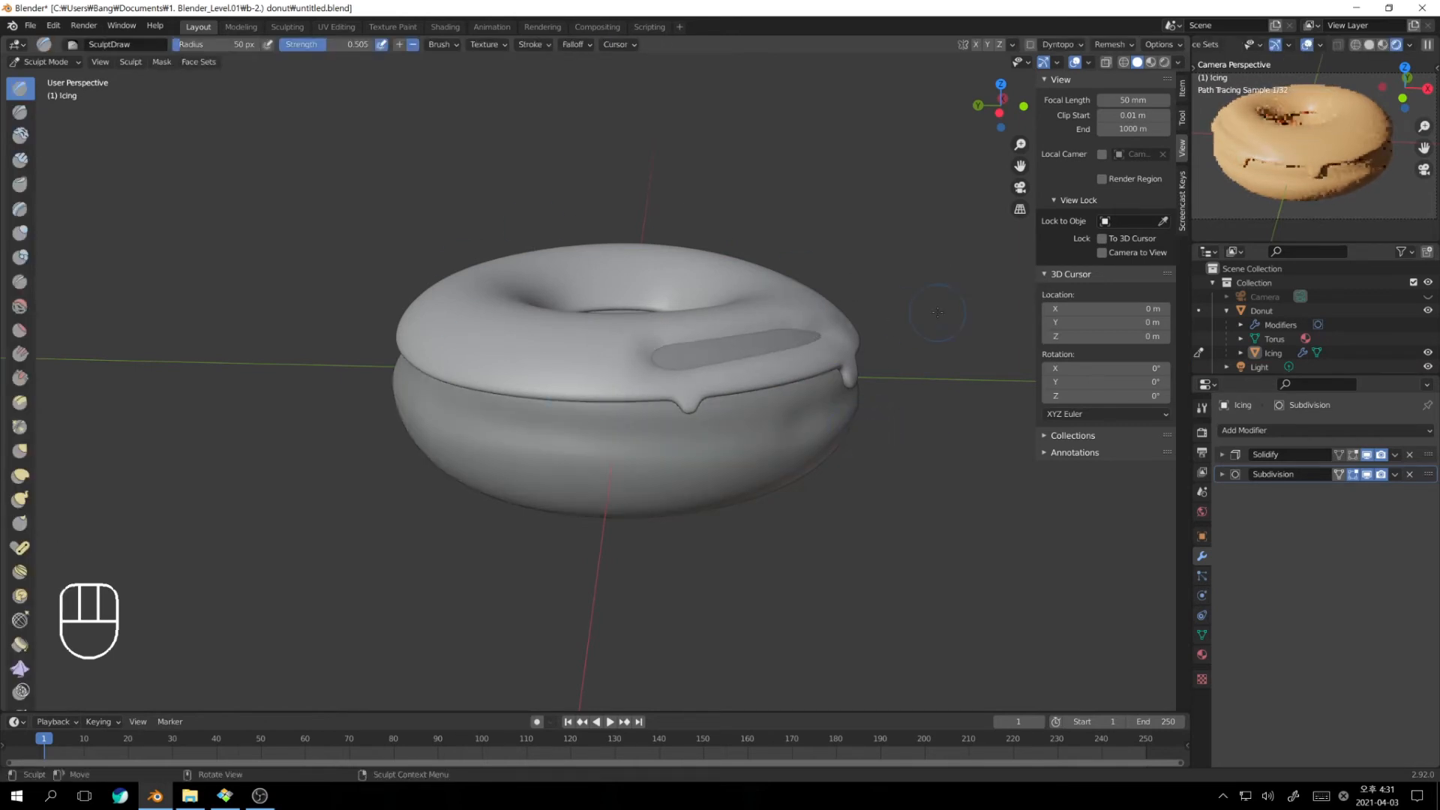
key("ctrl+z")
left_click_drag(551, 355, 711, 345)
key("ctrl+z")
left_click_drag(477, 309, 530, 315)
key("ctrl+z")
left_click_drag(564, 372, 783, 339)
key("ctrl+z")
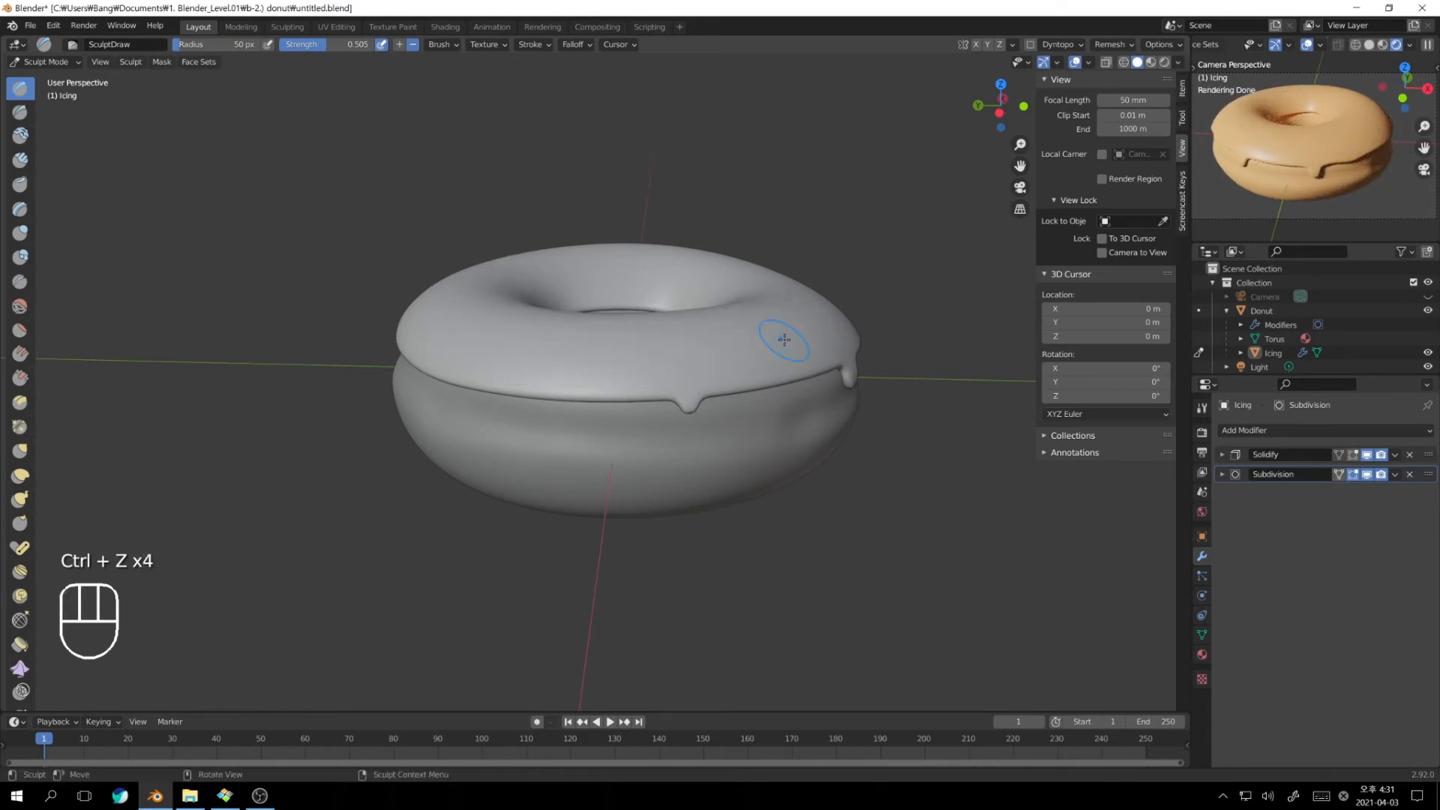
Look at the Icing from the top, set the Draw brush's strength to 0.3 and switch to the Smooth brush
key("KP_7")
middle_click_drag(783, 339, 555, 312, "shift")
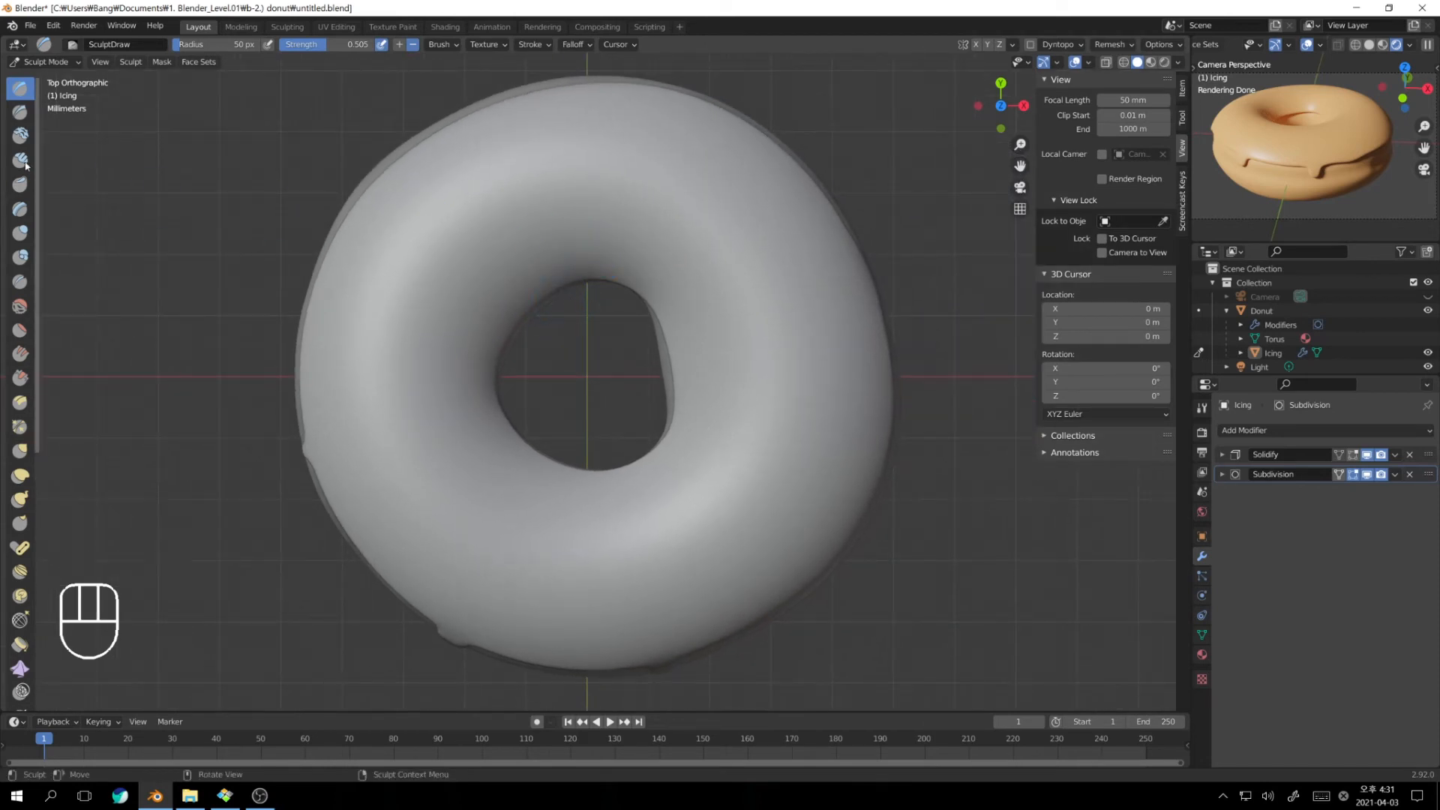
left_click(342, 45)
type("0.3")
key("Return")
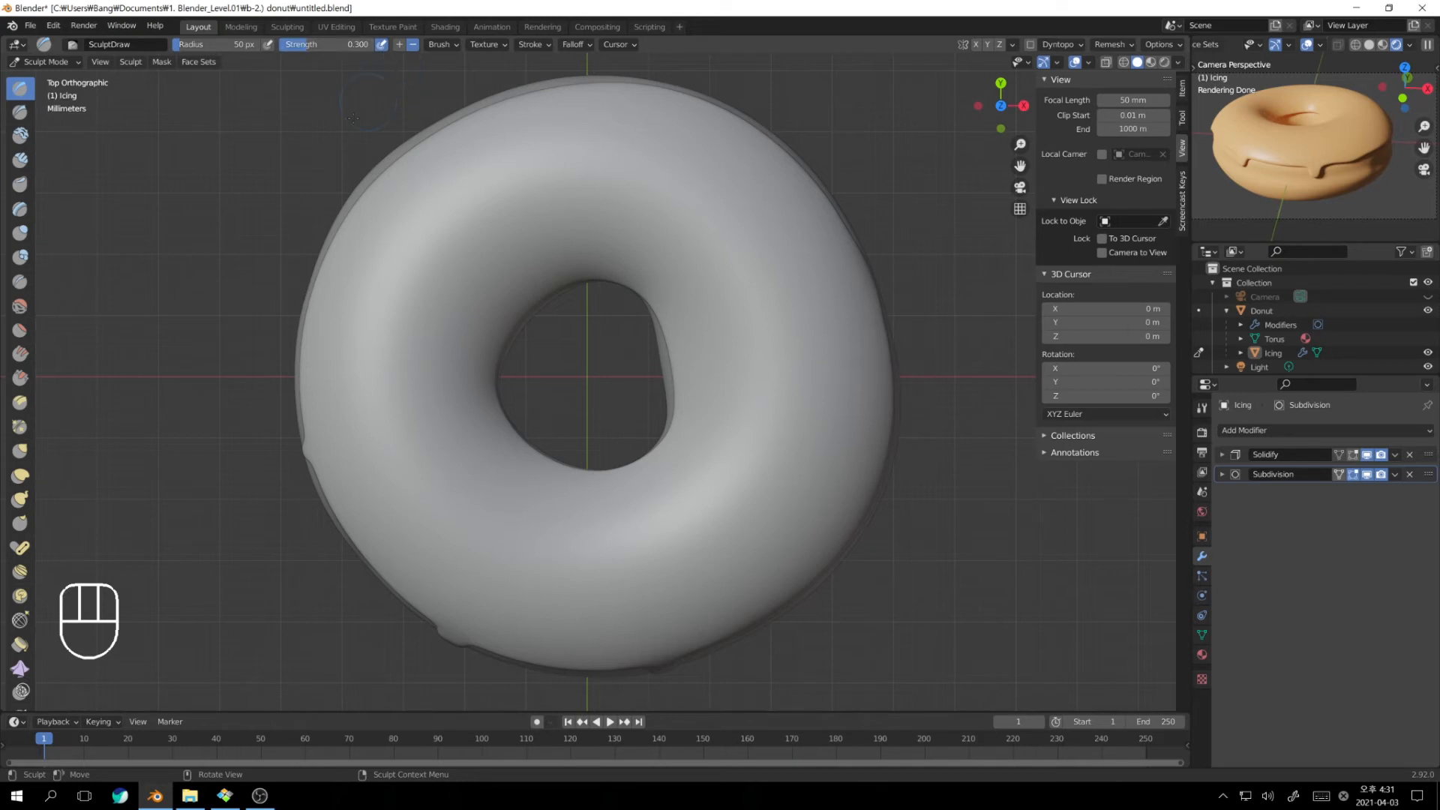
left_click(22, 309)
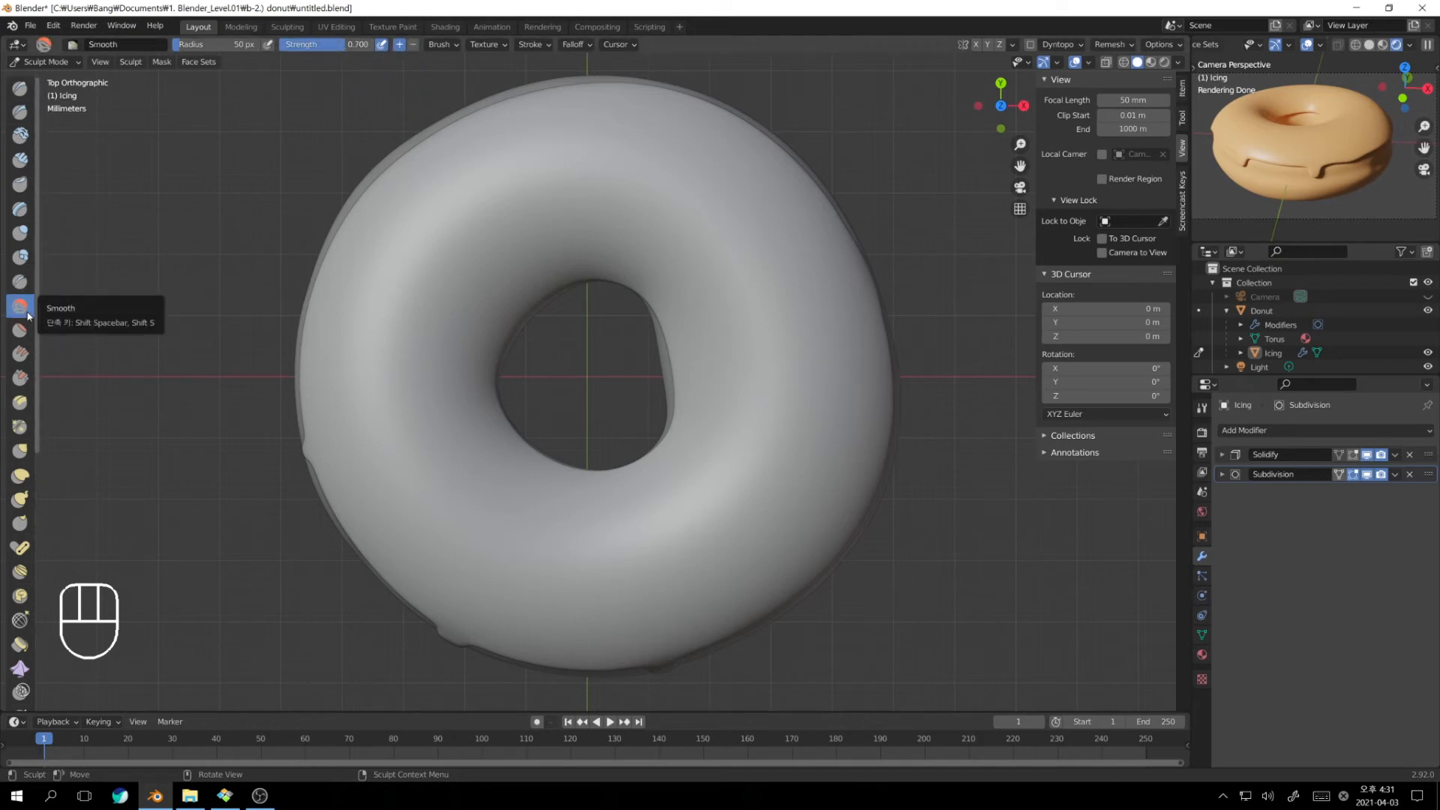
Try Smooth brush strokes from the hole outward across the back of the Icing, and undo them
left_click_drag(583, 220, 578, 139)
right_click(474, 138)
key("ctrl+z")
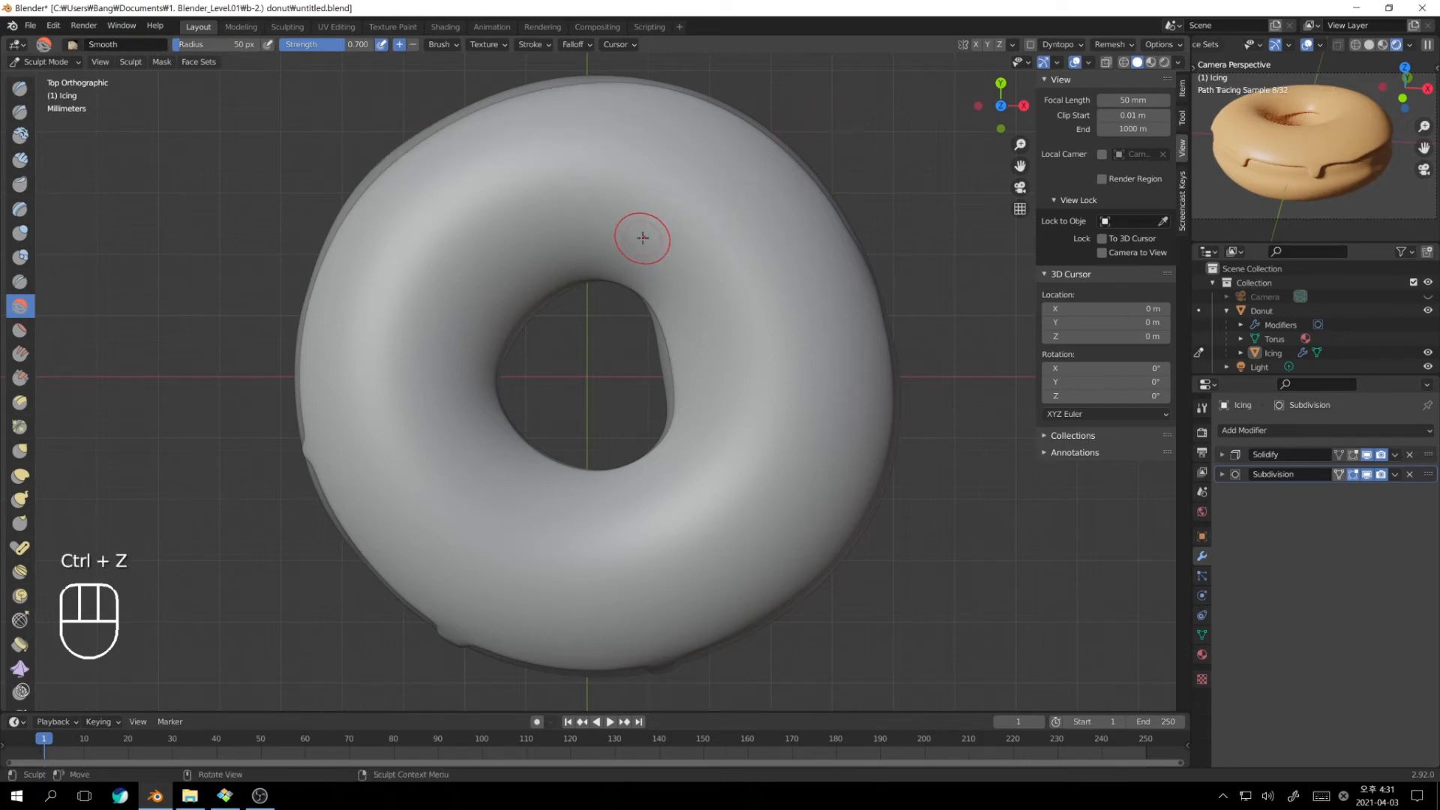
middle_click_drag(642, 235, 611, 224)
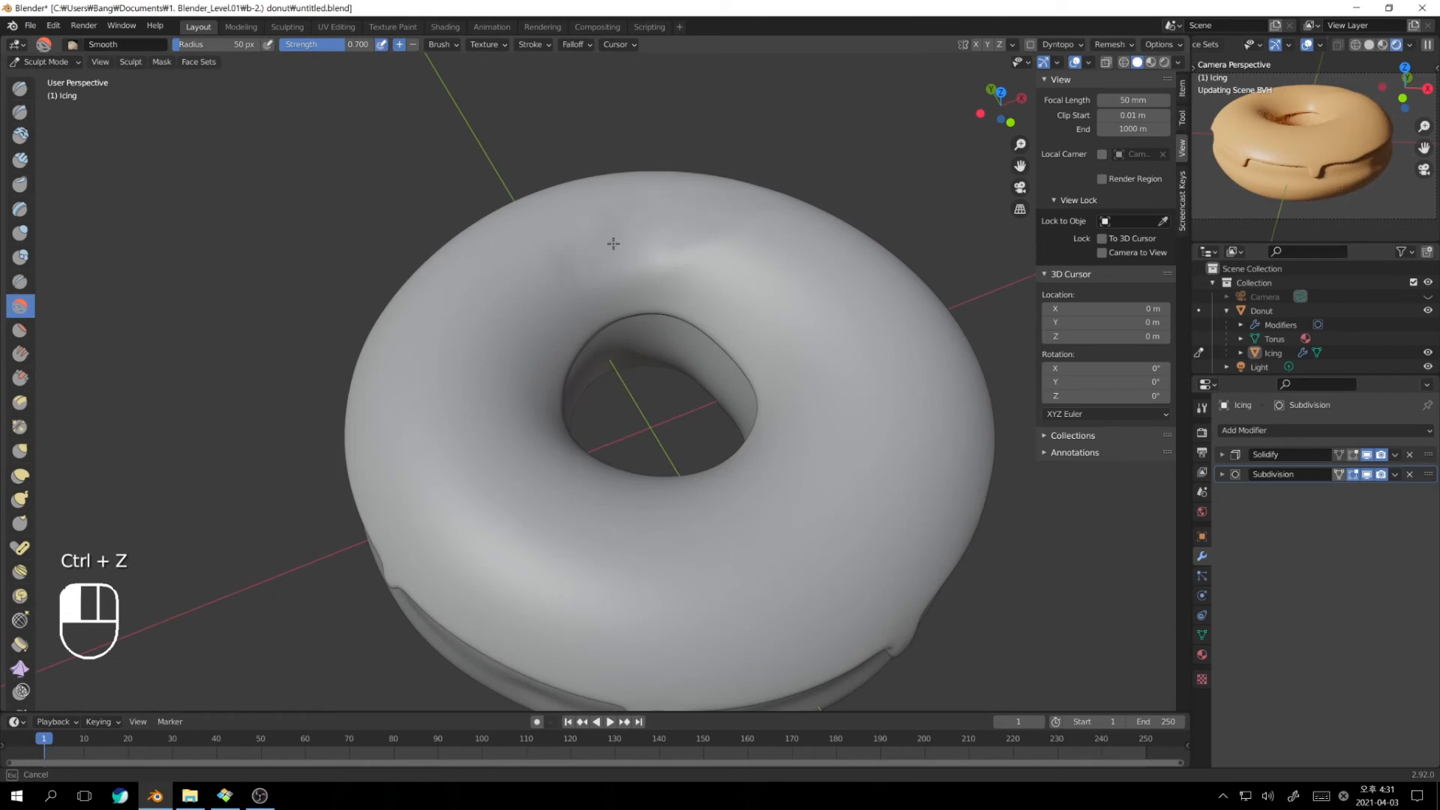
mouse_move(649, 251)
middle_mouse_down()
mouse_move(766, 170)
mouse_move(852, 241)
mouse_move(749, 283)
middle_mouse_up()
key("ctrl+z")
key("KP_7")
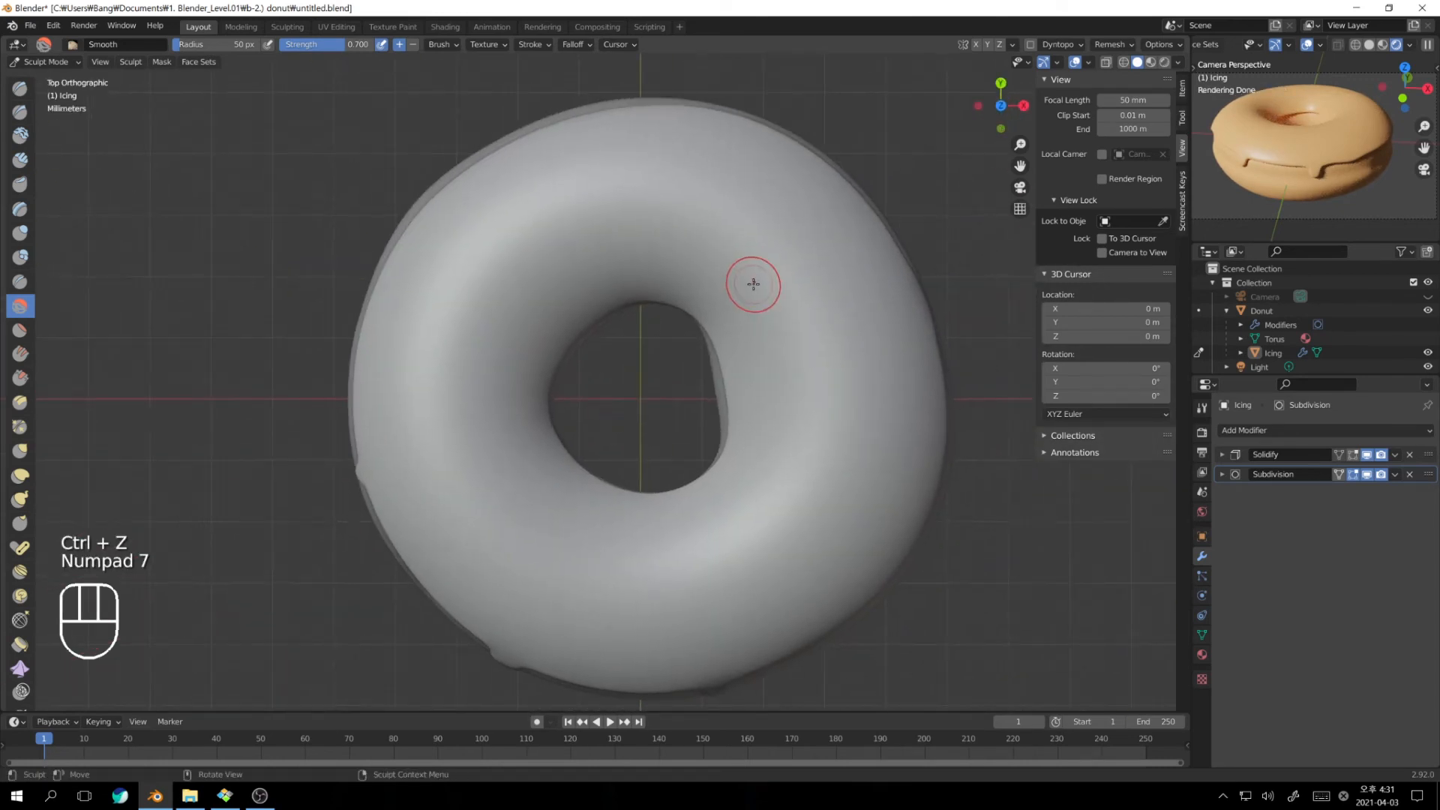
Stroke radial grooves around the Icing's top from the hole toward the outer edge with the Smooth brush at 50 px radius
mouse_move(664, 258)
left_mouse_down()
mouse_move(634, 153)
mouse_move(778, 212)
mouse_move(761, 244)
left_mouse_up()
left_click_drag(759, 348, 878, 334)
mouse_move(760, 425)
left_mouse_down()
mouse_move(820, 495)
mouse_move(806, 497)
left_mouse_up()
left_click_drag(758, 504, 817, 549)
left_click_drag(686, 516, 706, 673)
left_click_drag(606, 527, 542, 651)
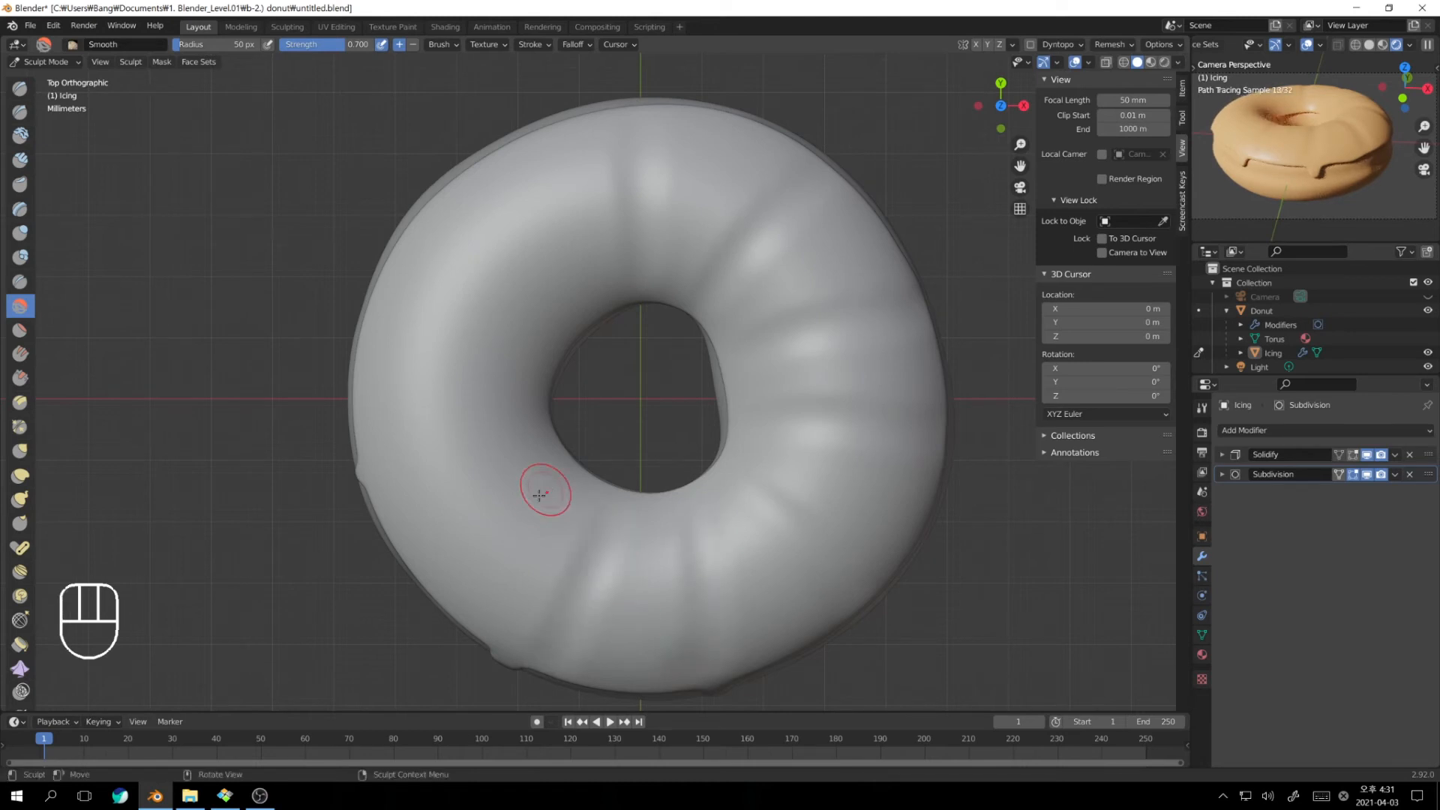
left_click_drag(536, 492, 431, 556)
left_click_drag(498, 402, 367, 397)
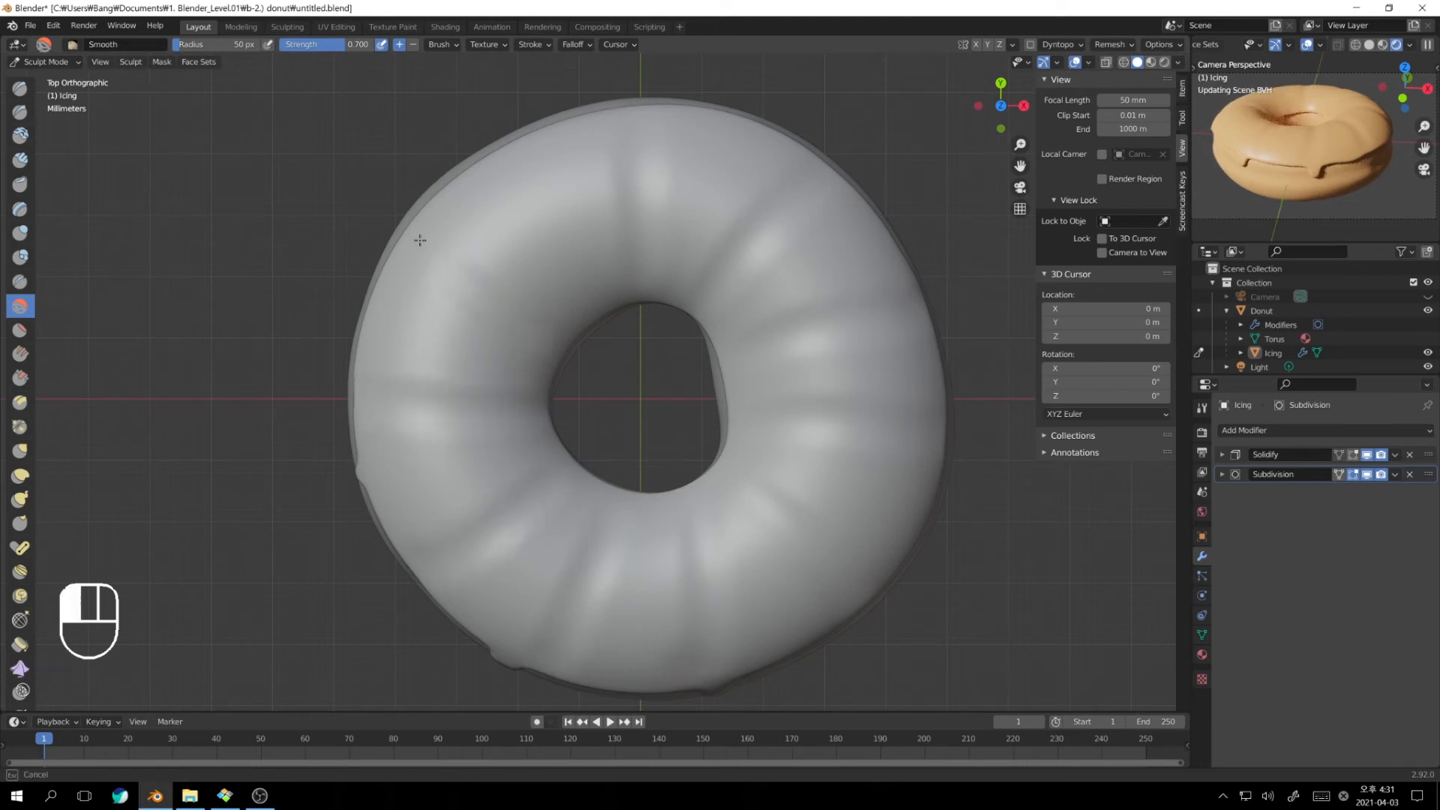
Check the grooved Icing through the camera and compare it with the reference donut photo
middle_click_drag(562, 193, 681, 285)
key("KP_0")
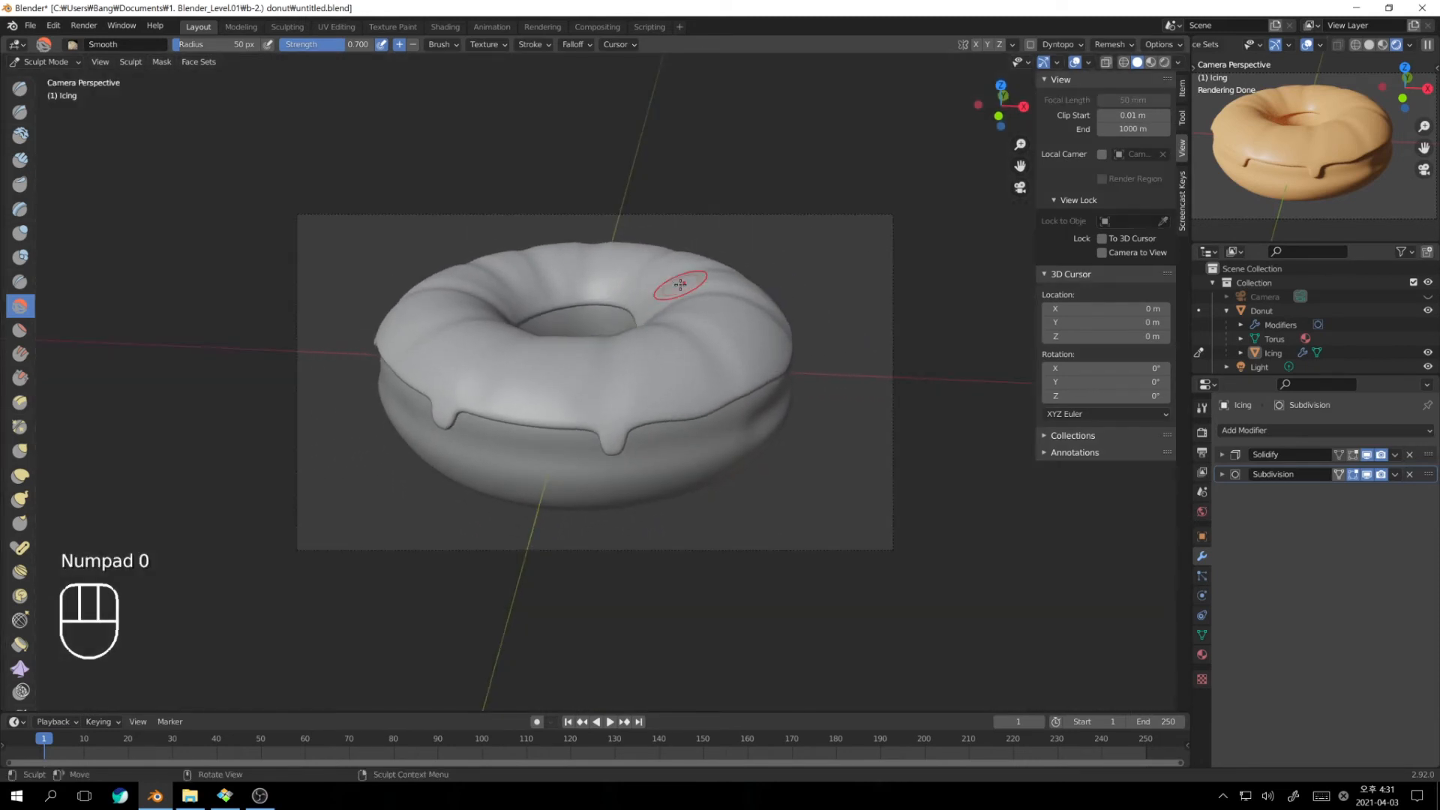
key("alt+Tab")
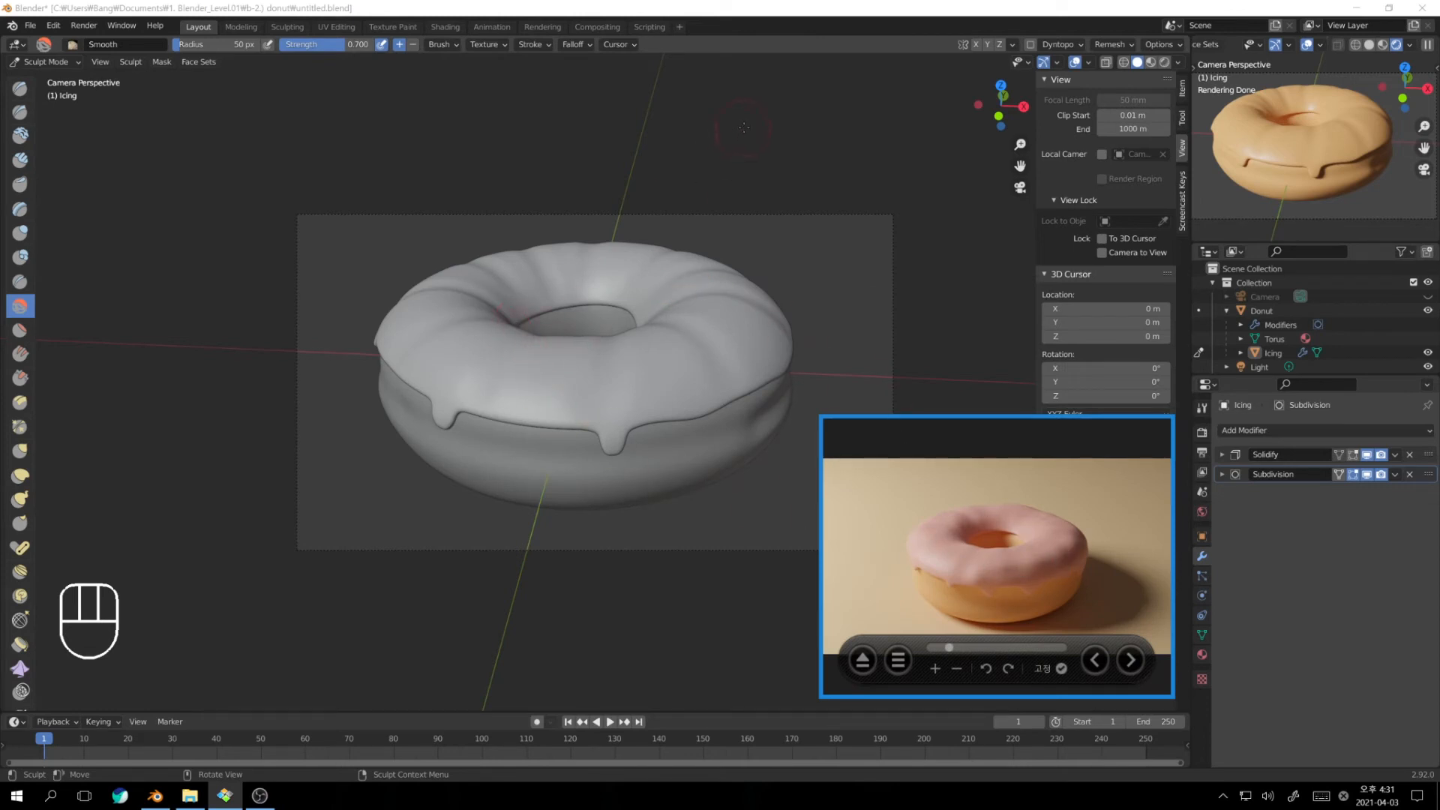
left_click(746, 120)
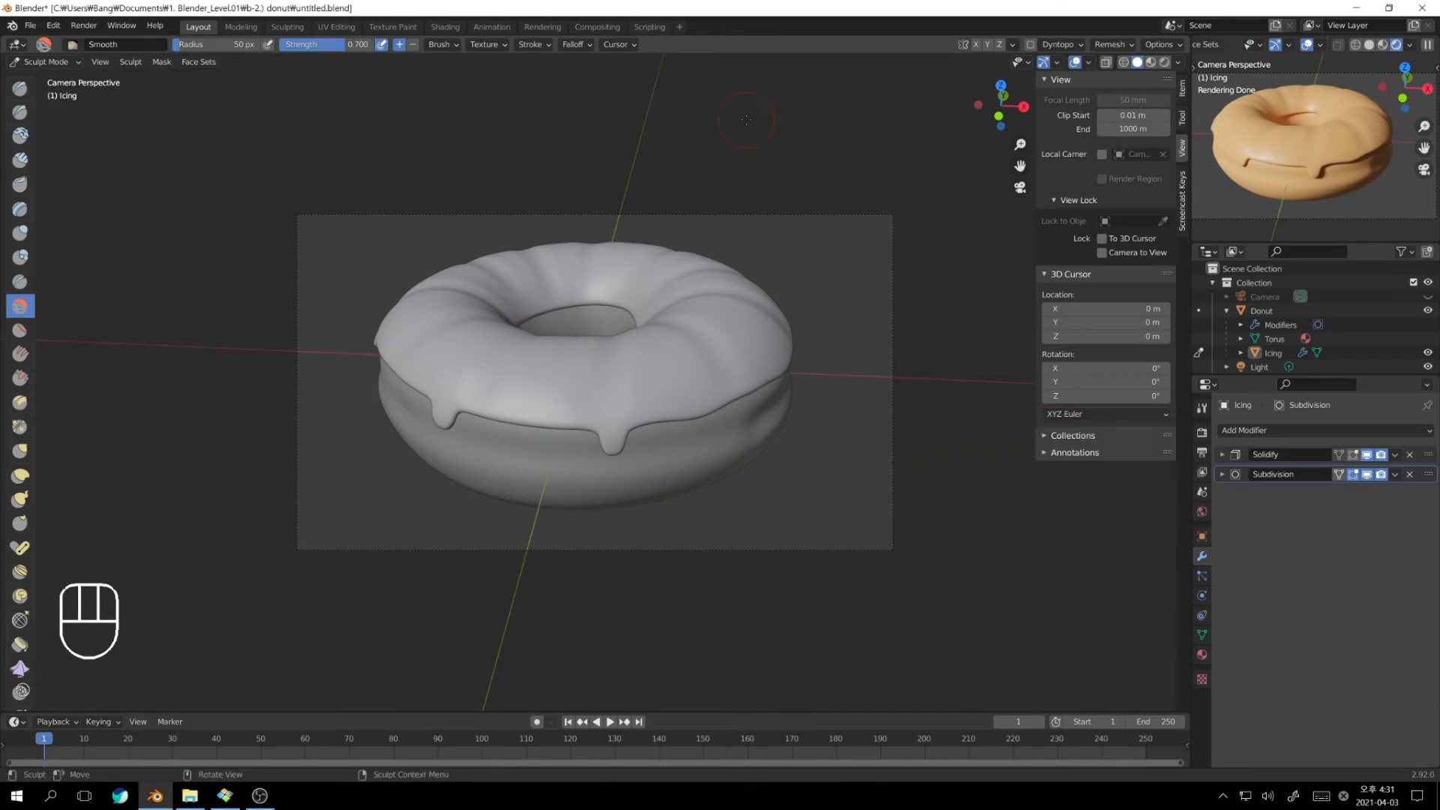
key("KP_0")
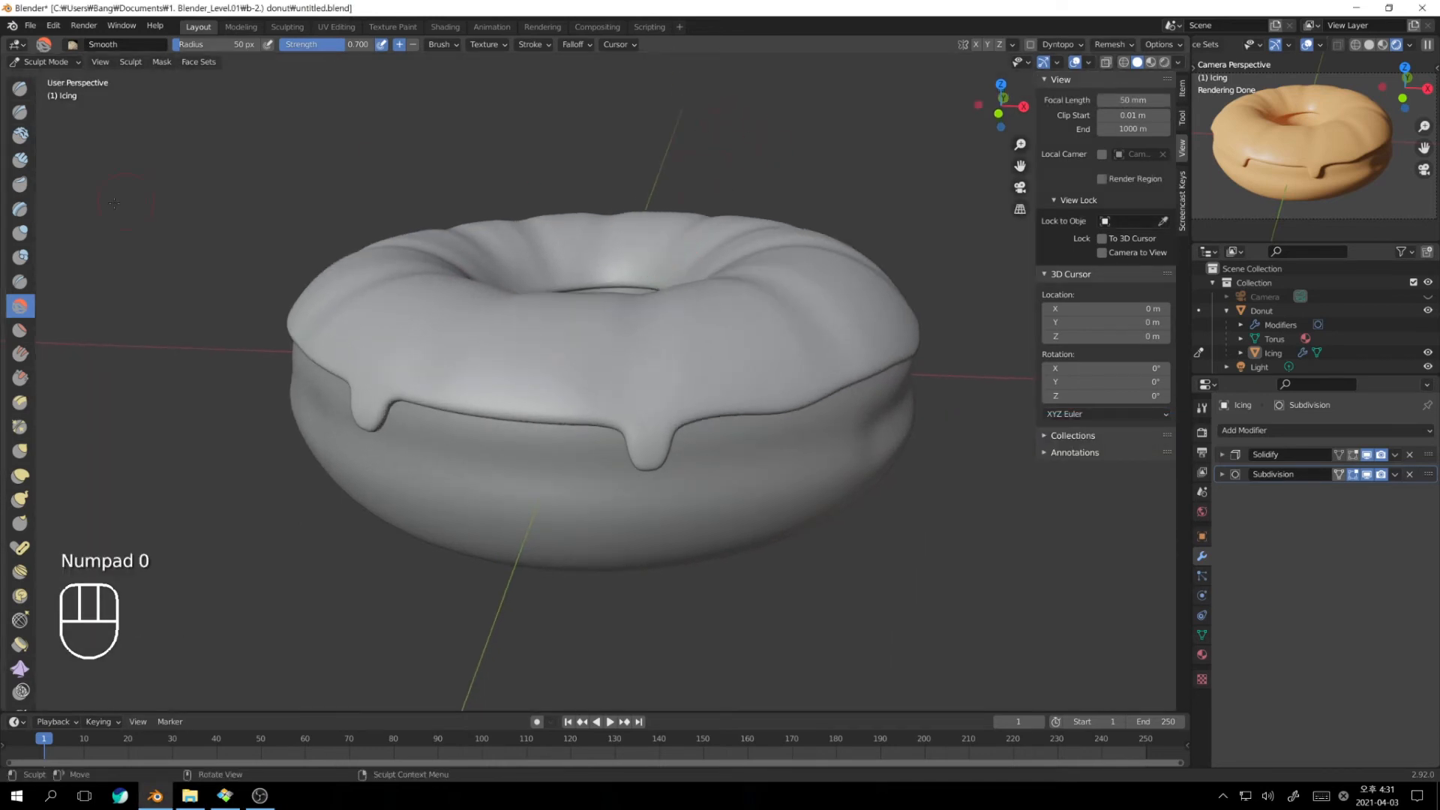
Undo the latest trial brush strokes on the Icing
key("ctrl+z")
key("ctrl+z")
key("ctrl+z")
key("ctrl+z")
key("ctrl+z")
key("ctrl+z")
key("ctrl+z")
Smooth the Icing's rim and drips around the Donut's side so the drips blend into the edge
middle_click_drag(671, 398, 637, 392)
mouse_move(637, 392)
left_mouse_down()
mouse_move(592, 405)
mouse_move(696, 410)
left_mouse_up()
middle_click_drag(696, 410, 593, 379)
mouse_move(592, 379)
left_mouse_down()
mouse_move(552, 381)
mouse_move(475, 424)
mouse_move(443, 405)
left_mouse_up()
middle_click_drag(442, 405, 457, 414)
left_click_drag(392, 387, 443, 429)
middle_click_drag(445, 429, 360, 386)
left_click_drag(360, 386, 298, 414)
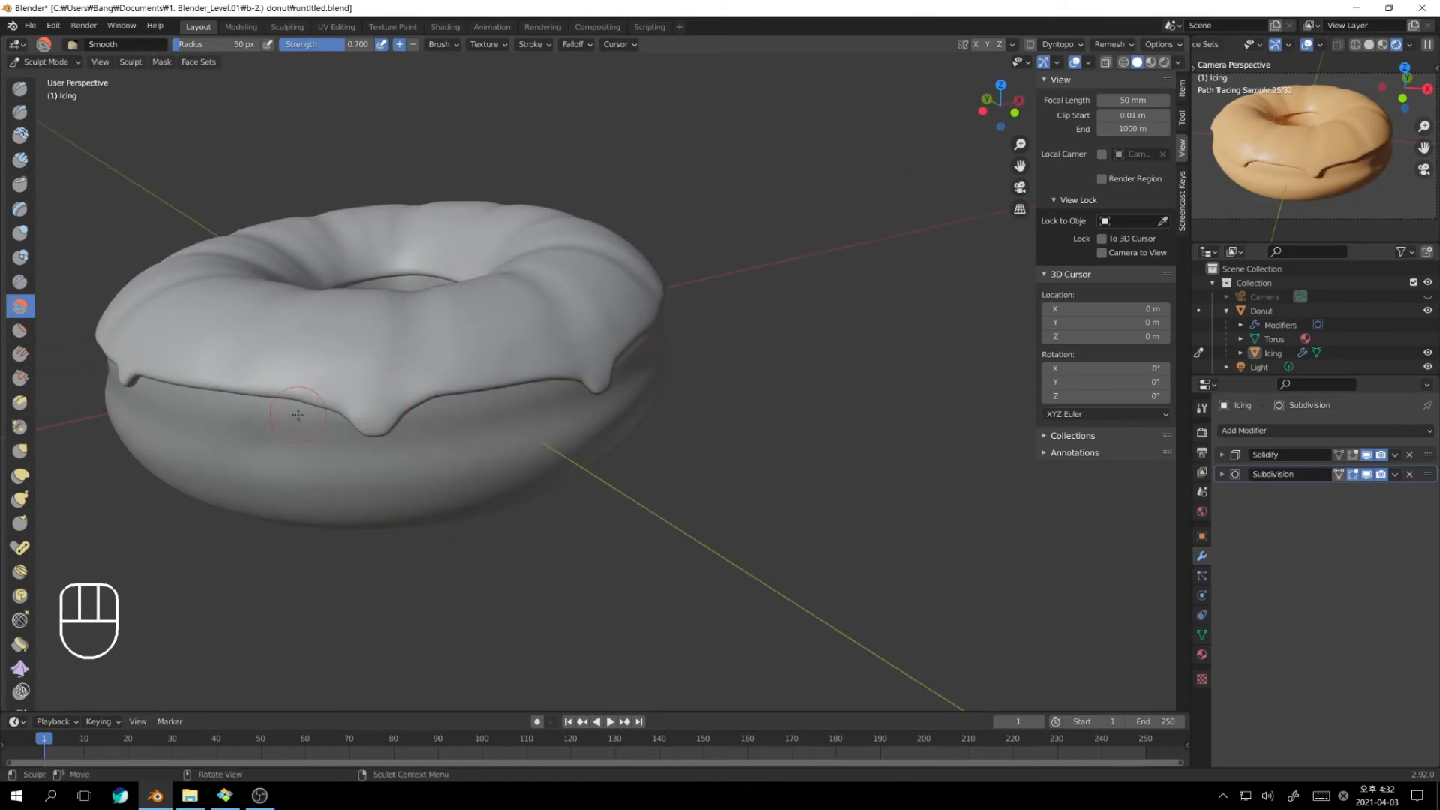
Check the smoothed drips through the camera and enlarge the Smooth brush's radius to 128 px
key("KP_0")
key("KP_0")
key("f")
left_click(765, 309)
Soften the radial grooves across the Icing's top with the enlarged Smooth brush, undoing a trial stroke, and check the camera view
mouse_move(765, 309)
middle_mouse_down()
mouse_move(710, 315)
mouse_move(597, 386)
middle_mouse_up()
scroll(598, 385, "down", 3)
key("KP_7")
scroll(658, 264, "up", 2)
key("ctrl+z")
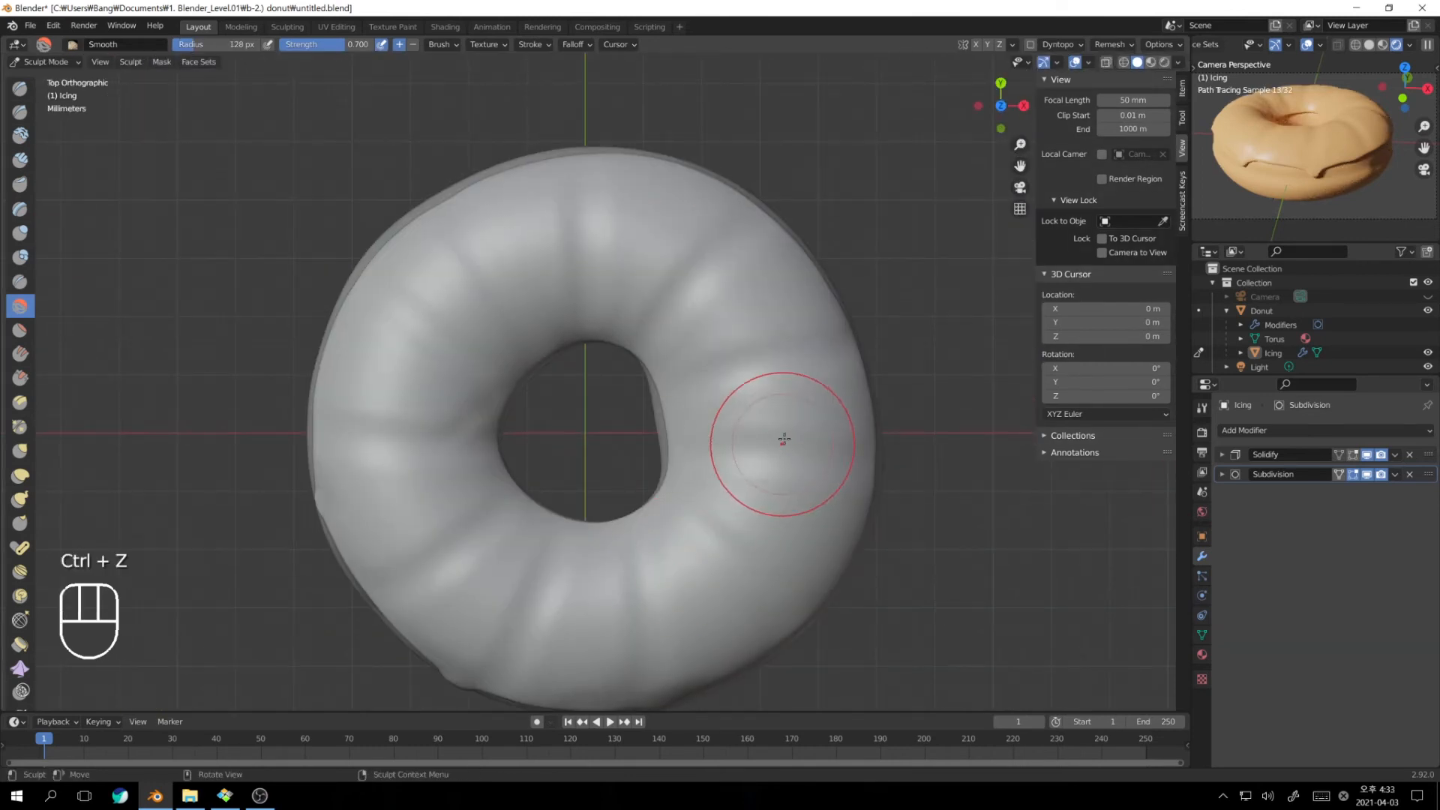
mouse_move(401, 393)
middle_mouse_down()
mouse_move(811, 401)
mouse_move(547, 418)
middle_mouse_up()
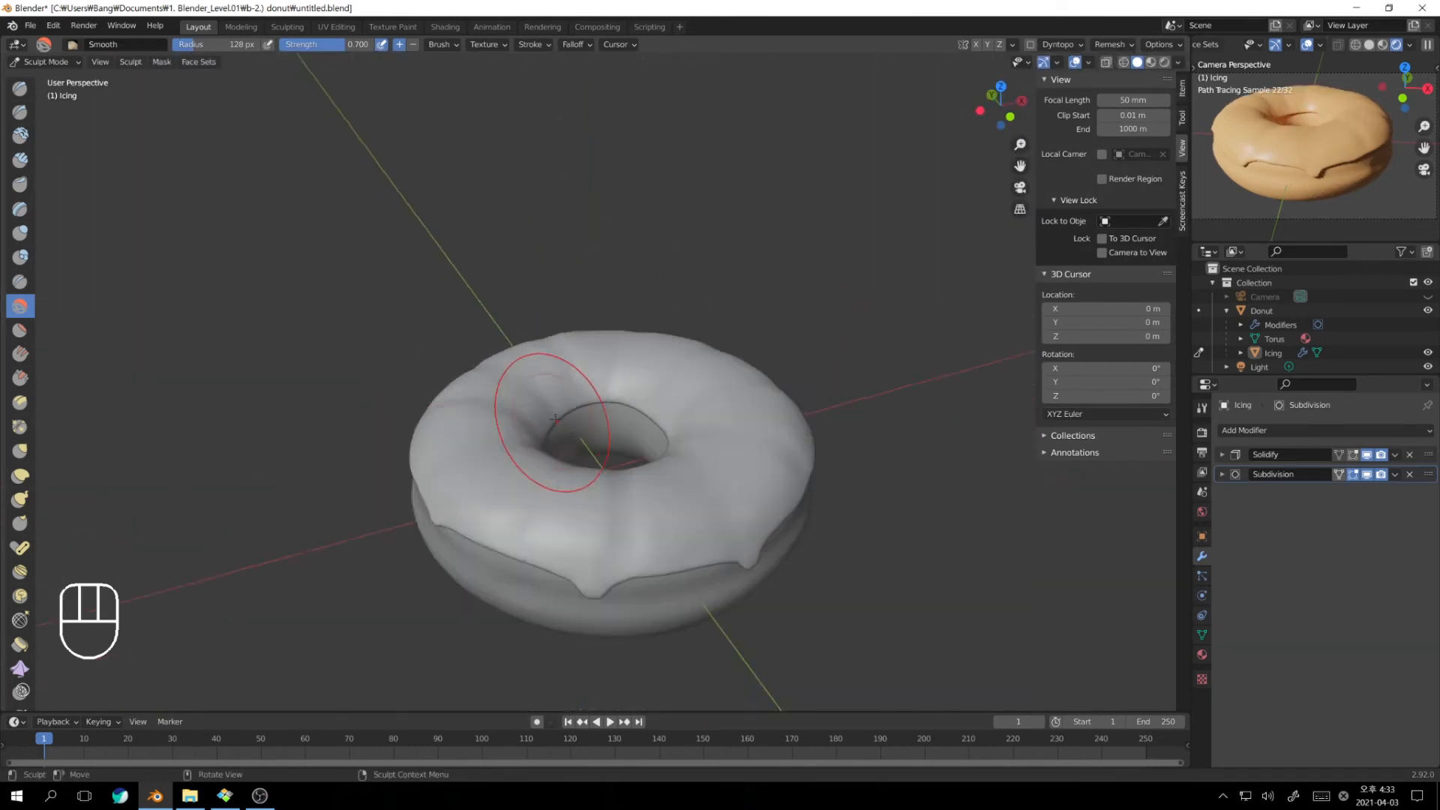
key("KP_1")
key("KP_0")
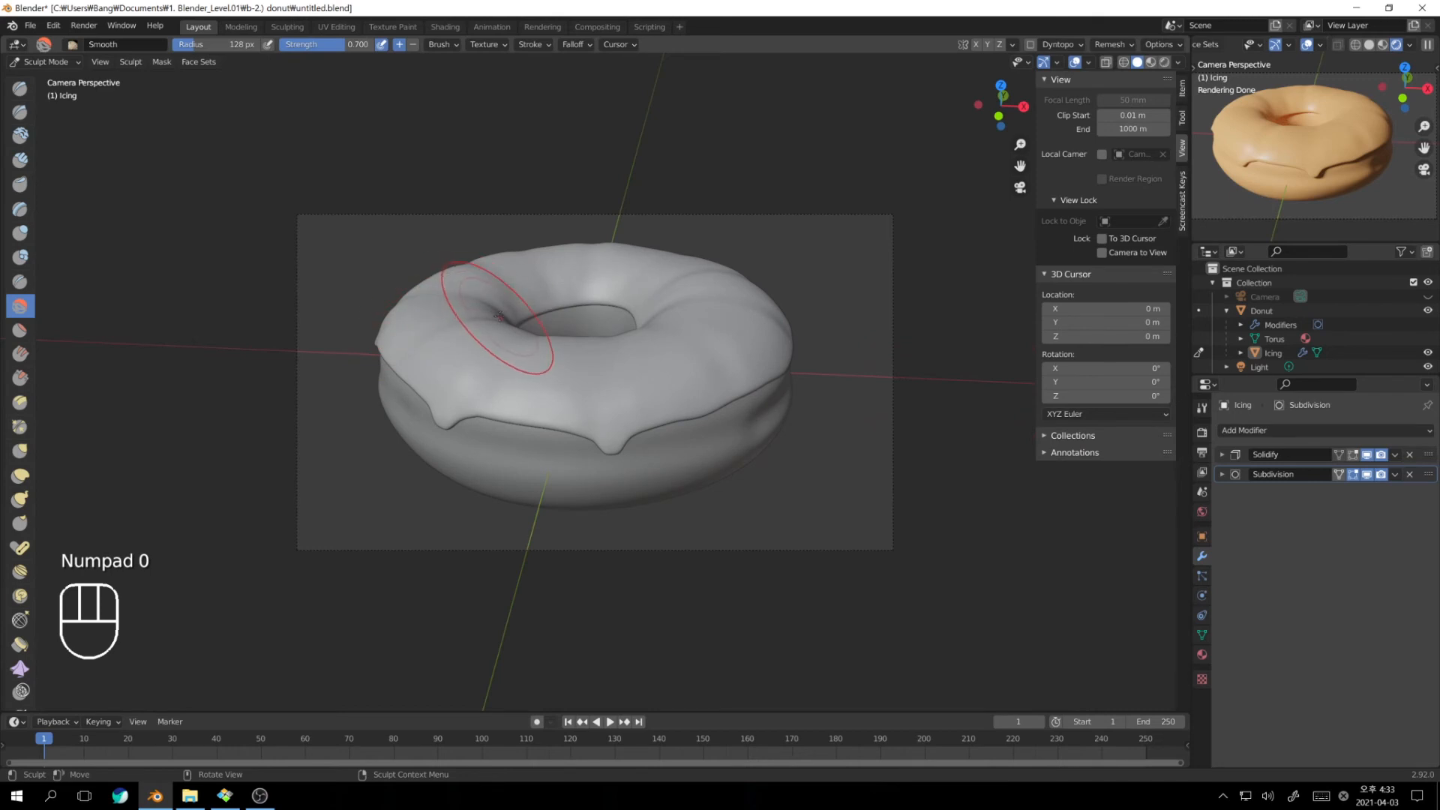
Inspect the softened Icing from above and undo the last mark on its surface
key("KP_7")
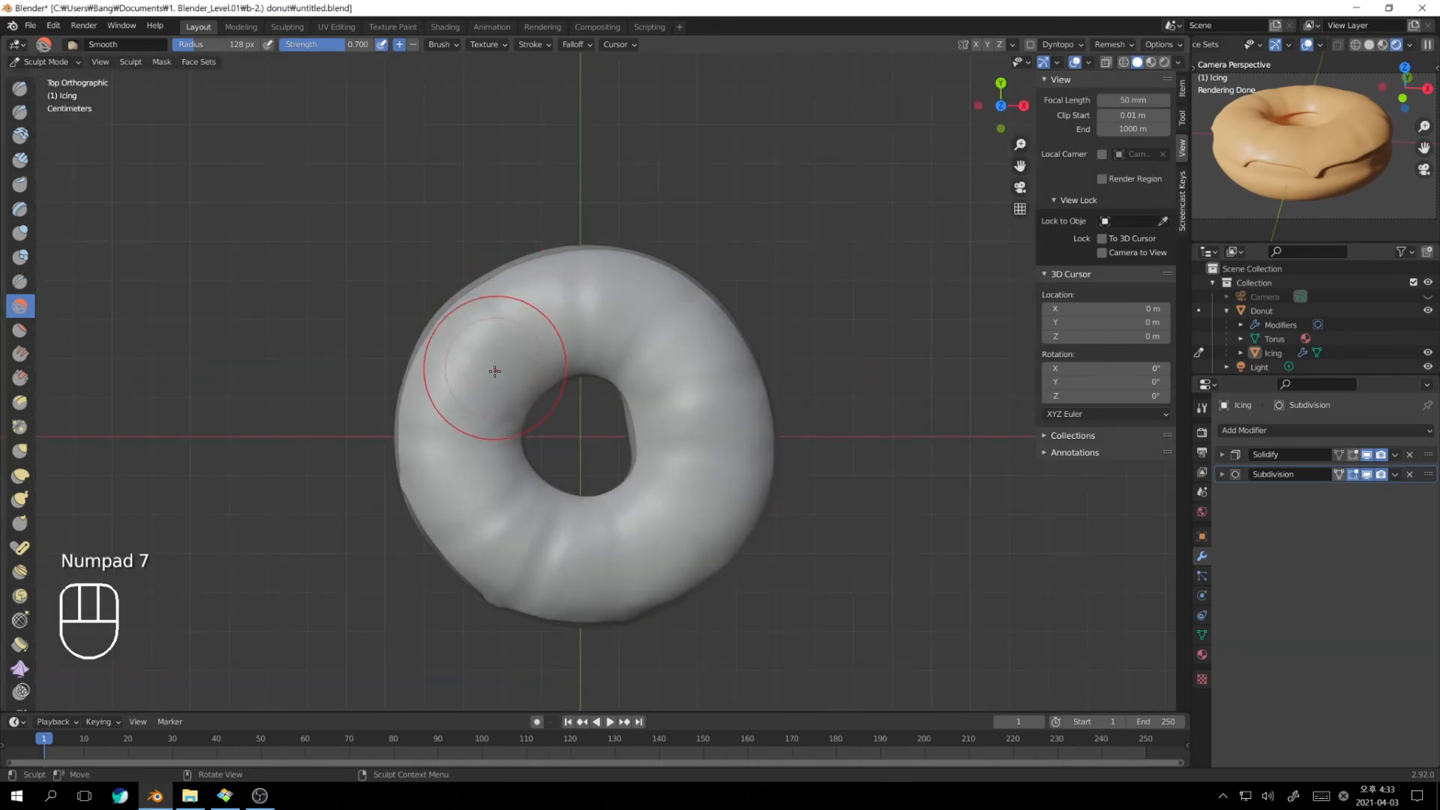
mouse_move(492, 373)
middle_mouse_down()
mouse_move(572, 300)
mouse_move(486, 452)
middle_mouse_up()
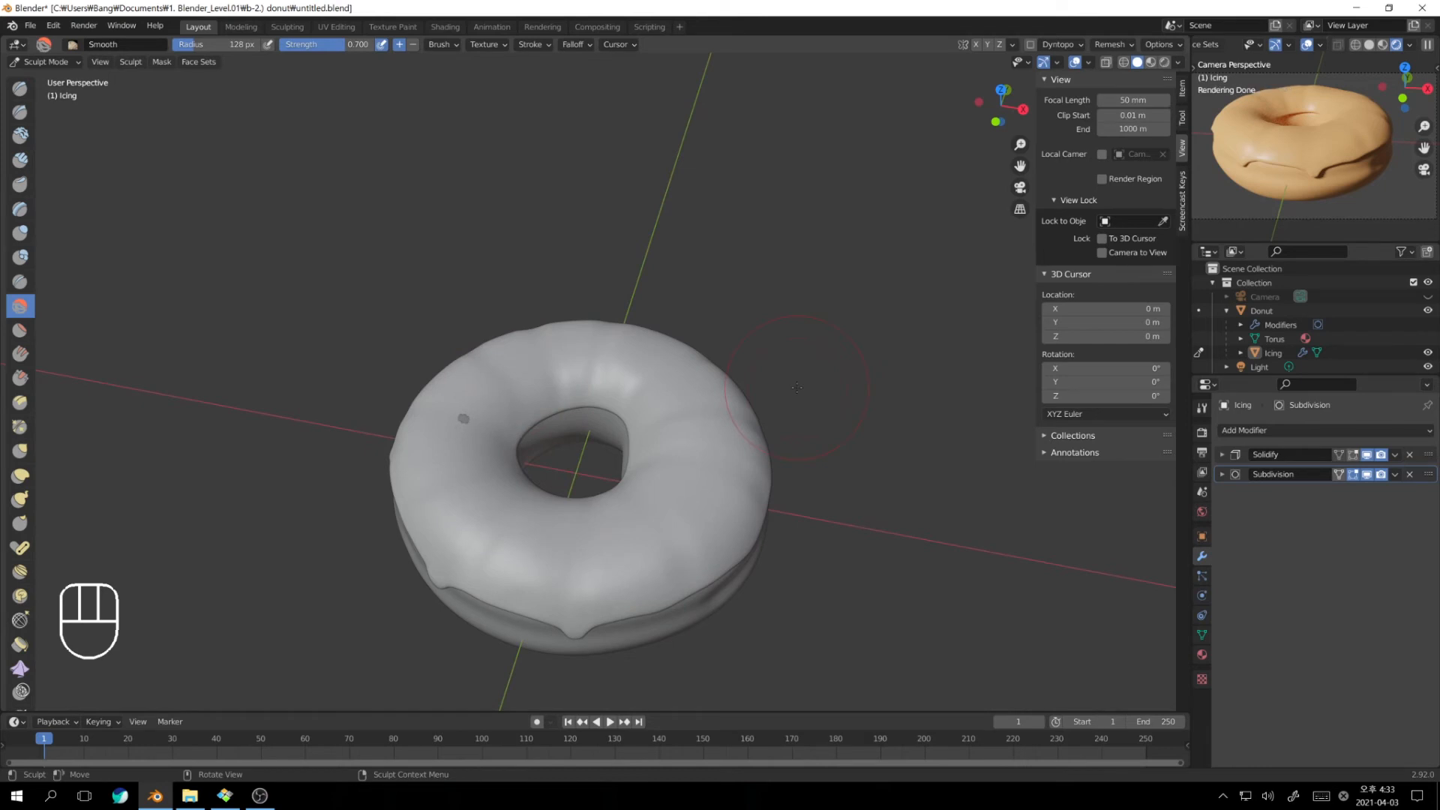
key("ctrl+z")
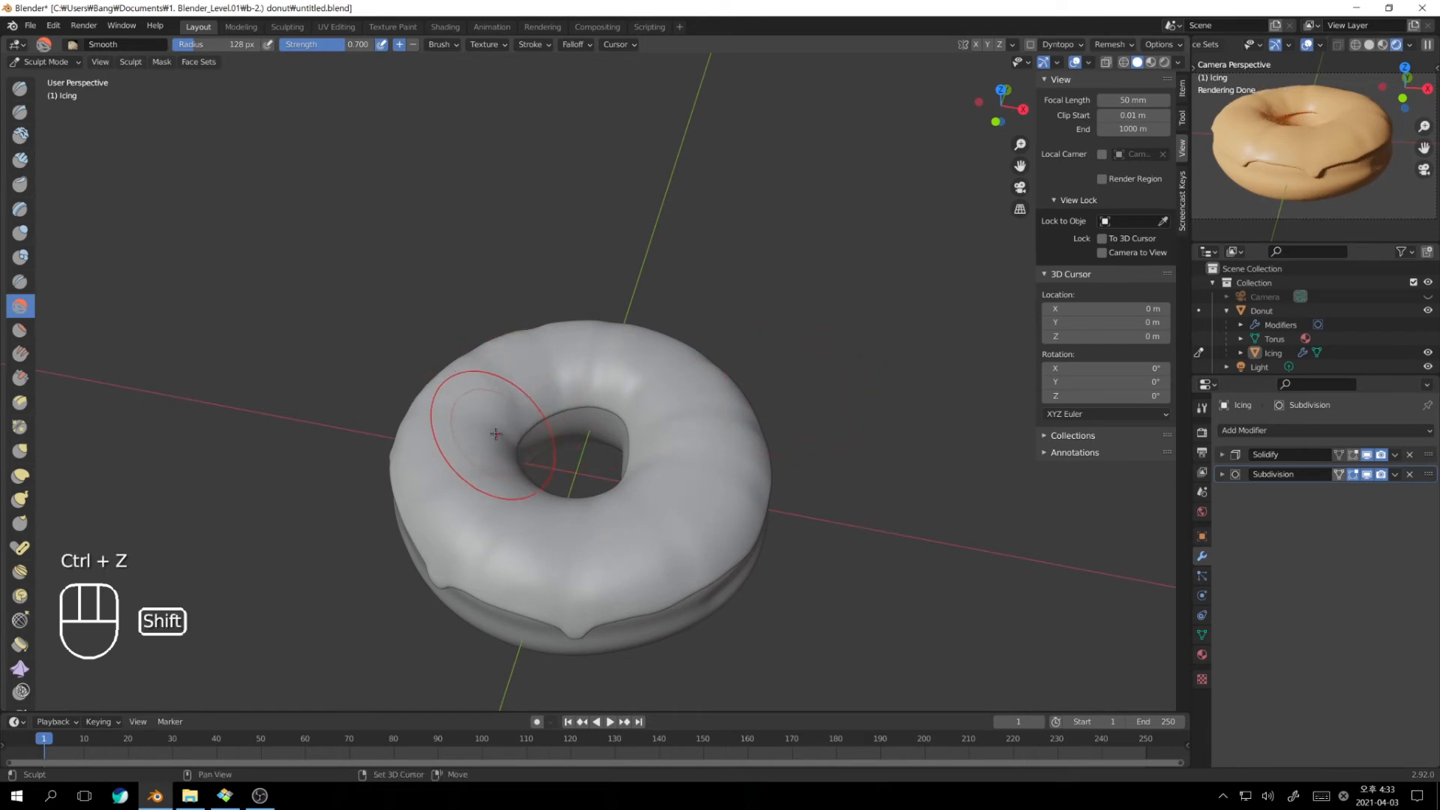
Smooth the Icing's surface beside the hole, inspect it in camera and free views, and compare it with the reference donut photo
left_click_drag(480, 461, 462, 504, "shift")
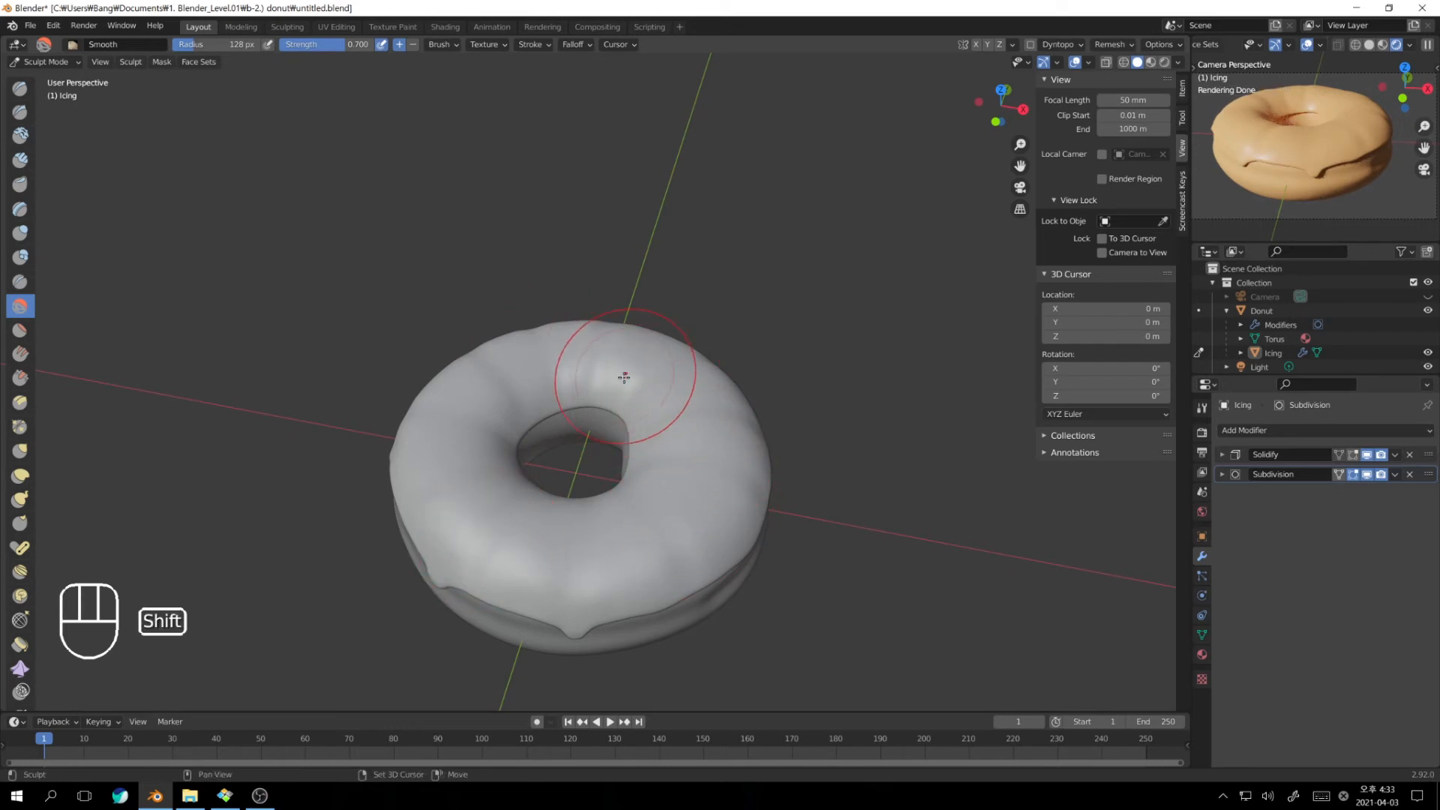
key("KP_0")
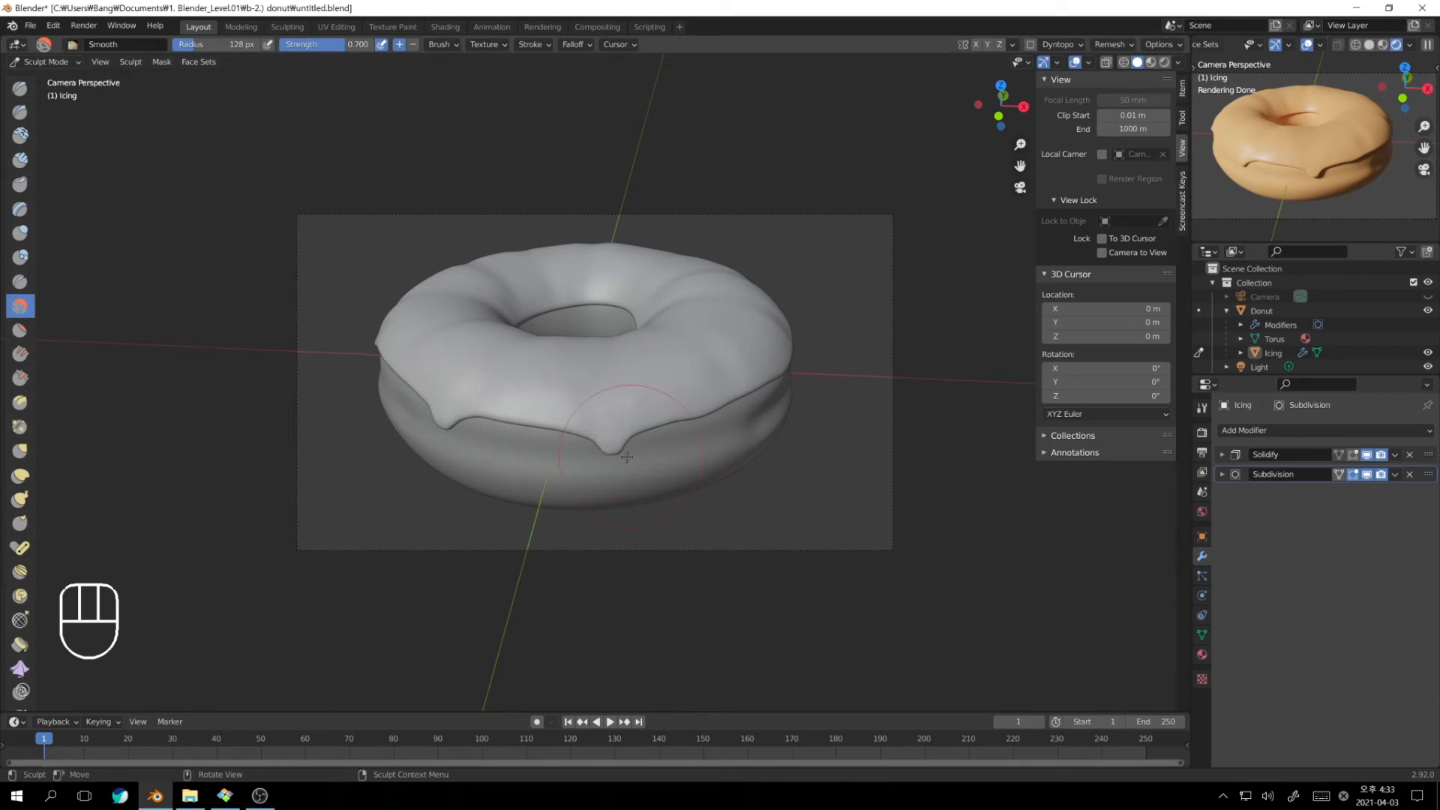
scroll(567, 447, "down", 3)
scroll(577, 446, "up", 5)
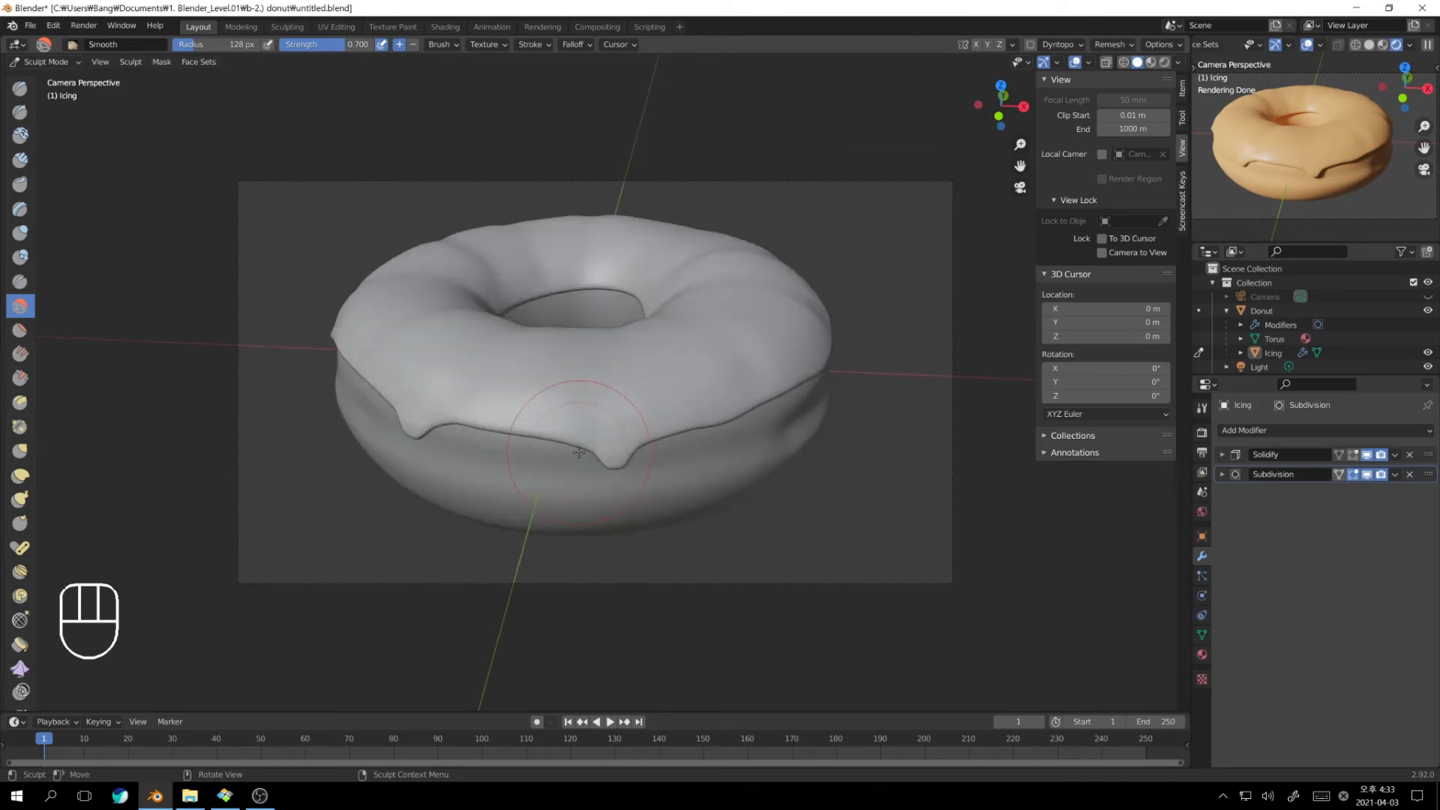
scroll(587, 448, "down", 1)
key("KP_0")
middle_click_drag(581, 442, 688, 339)
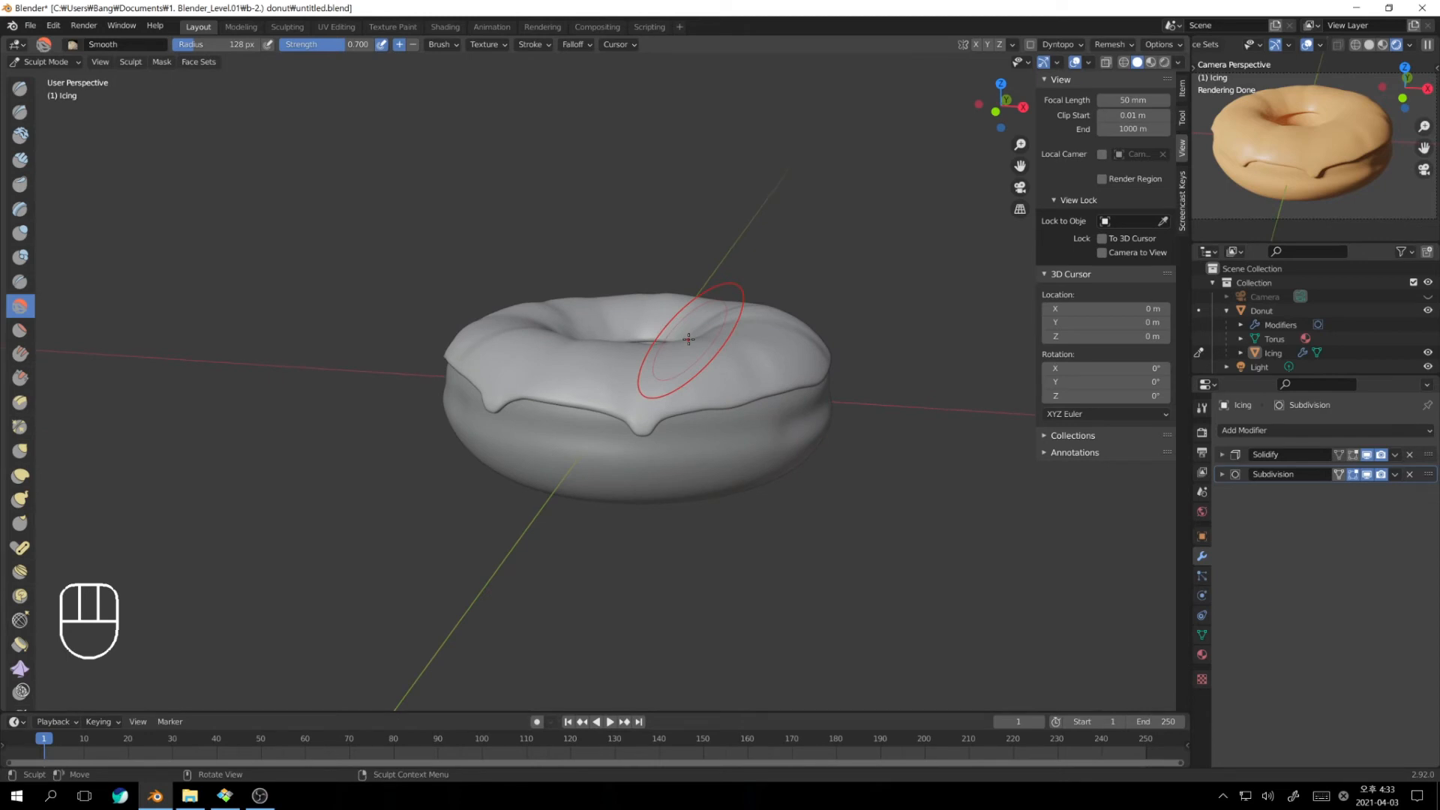
key("alt+Tab")
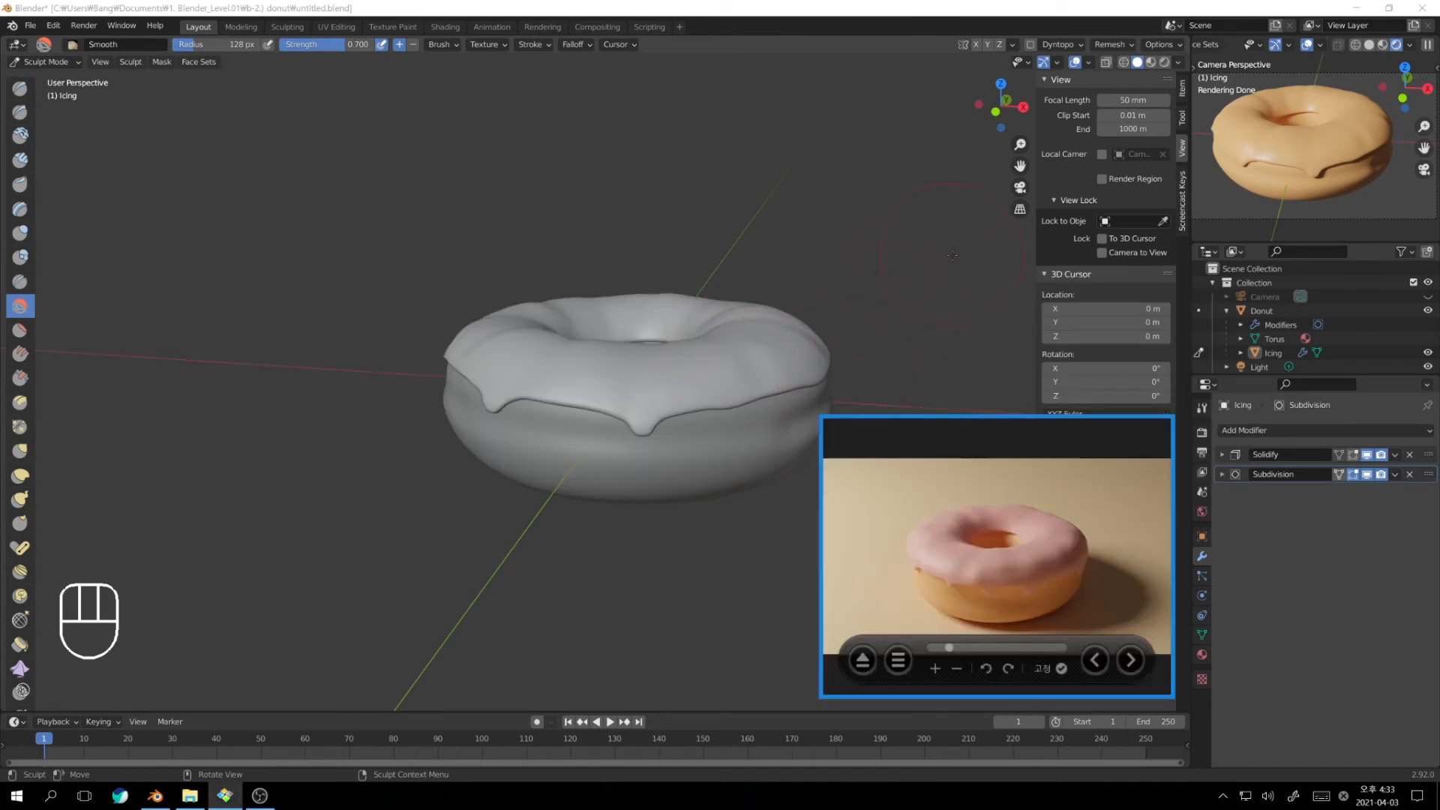
Unhide the Plane and the Camera, and preview the scene with rendered shading through the camera
left_click(1226, 311)
left_click(1427, 338)
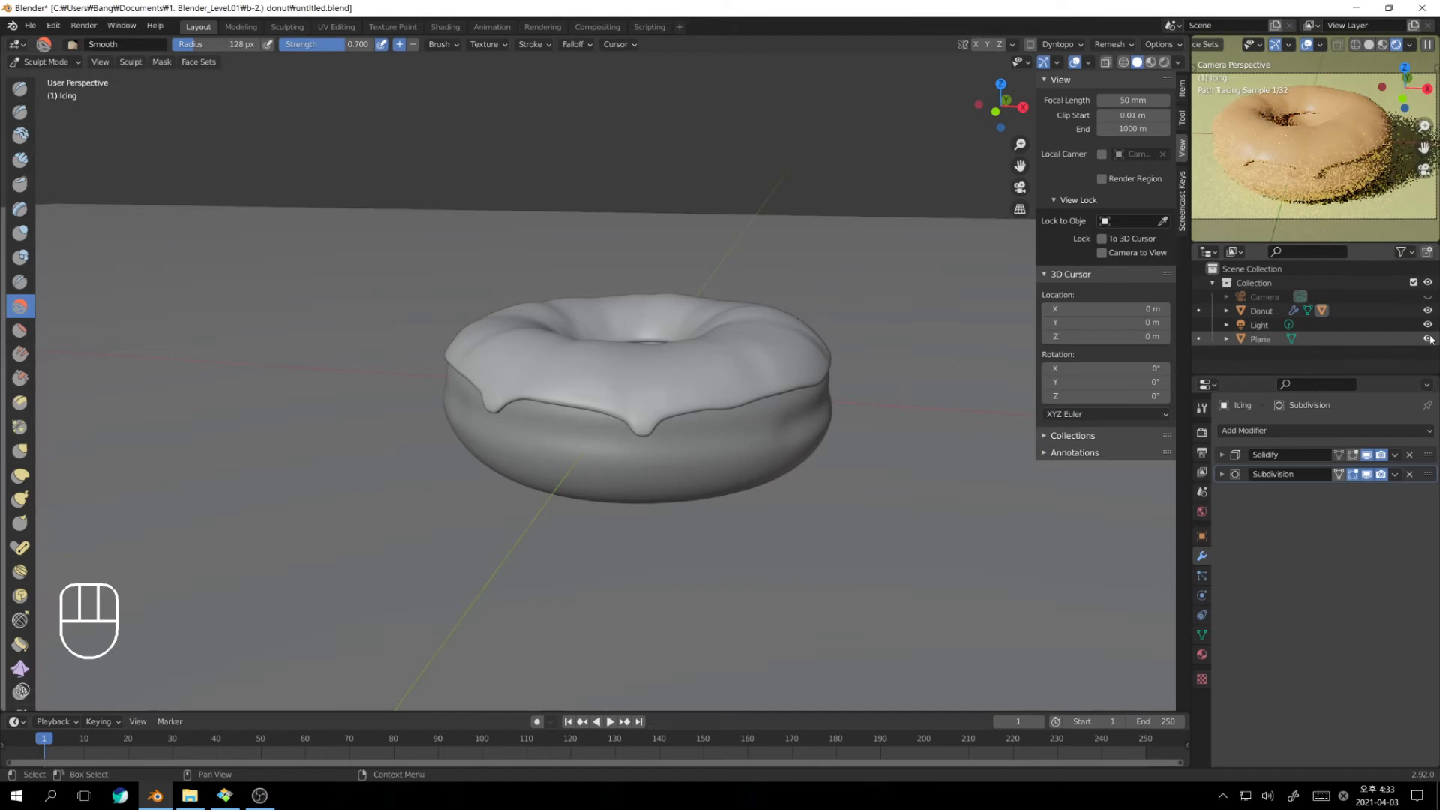
left_click(1427, 297)
scroll(836, 384, "down", 5)
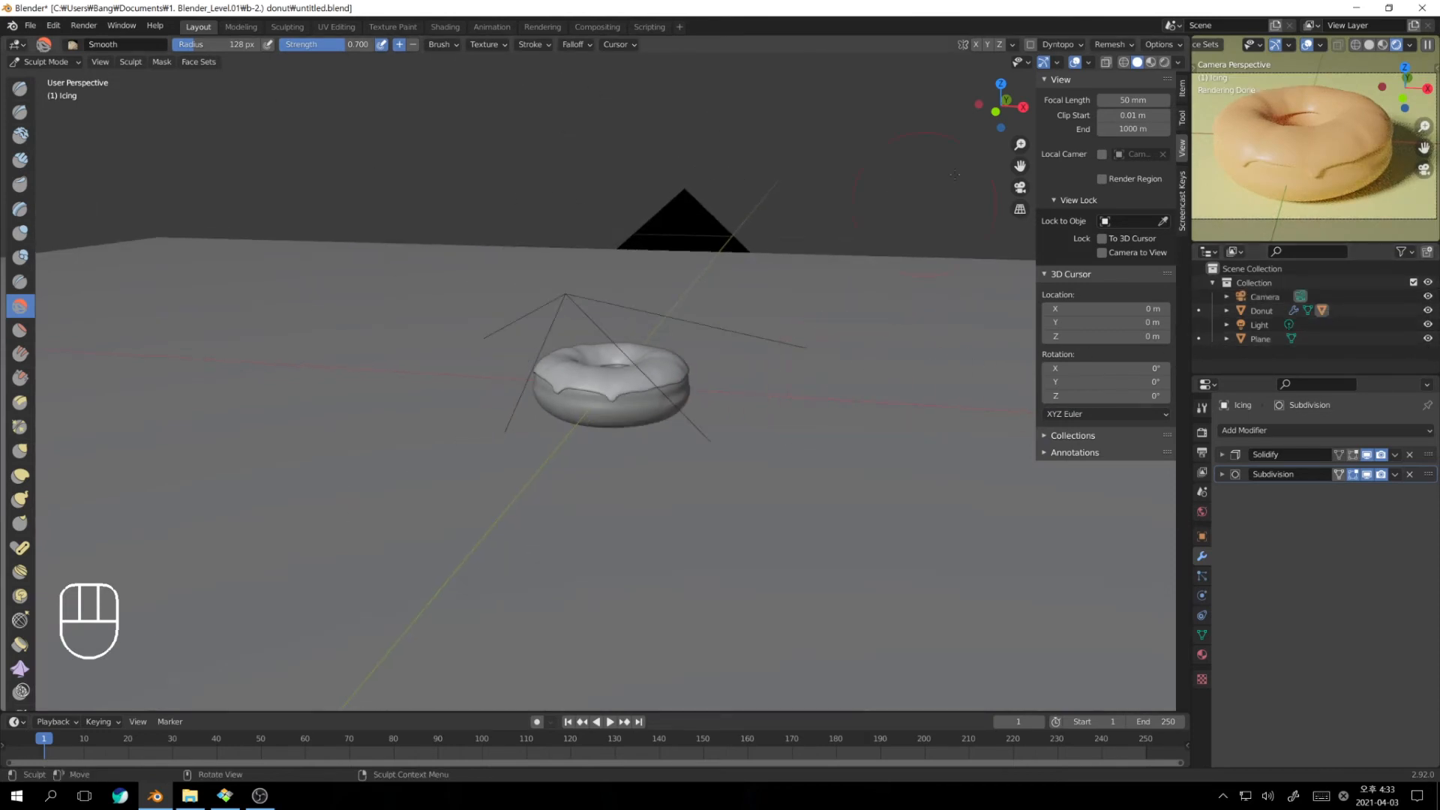
left_click(1161, 63)
key("KP_0")
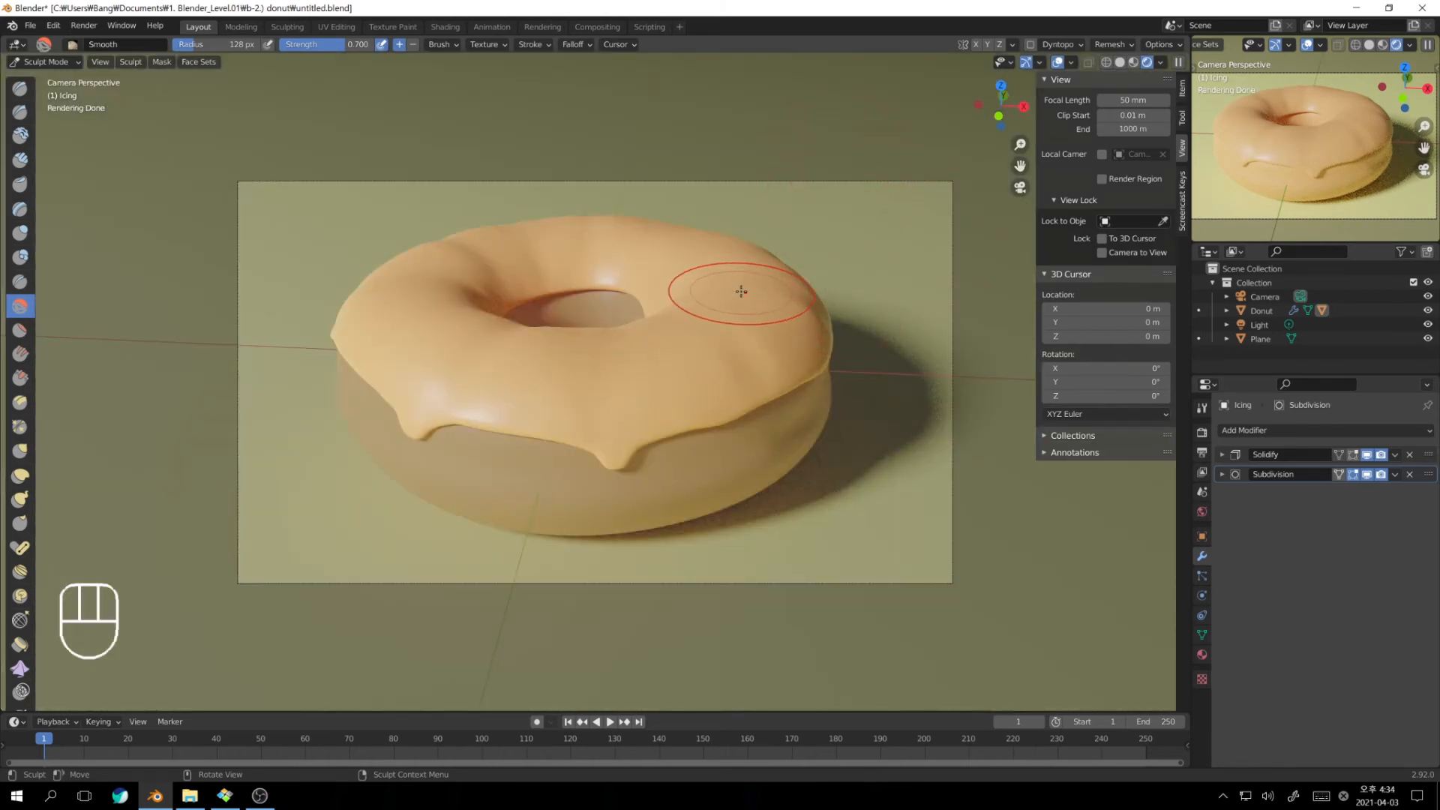
Leave the camera view and switch the Icing from Sculpt Mode to Object Mode
key("KP_0")
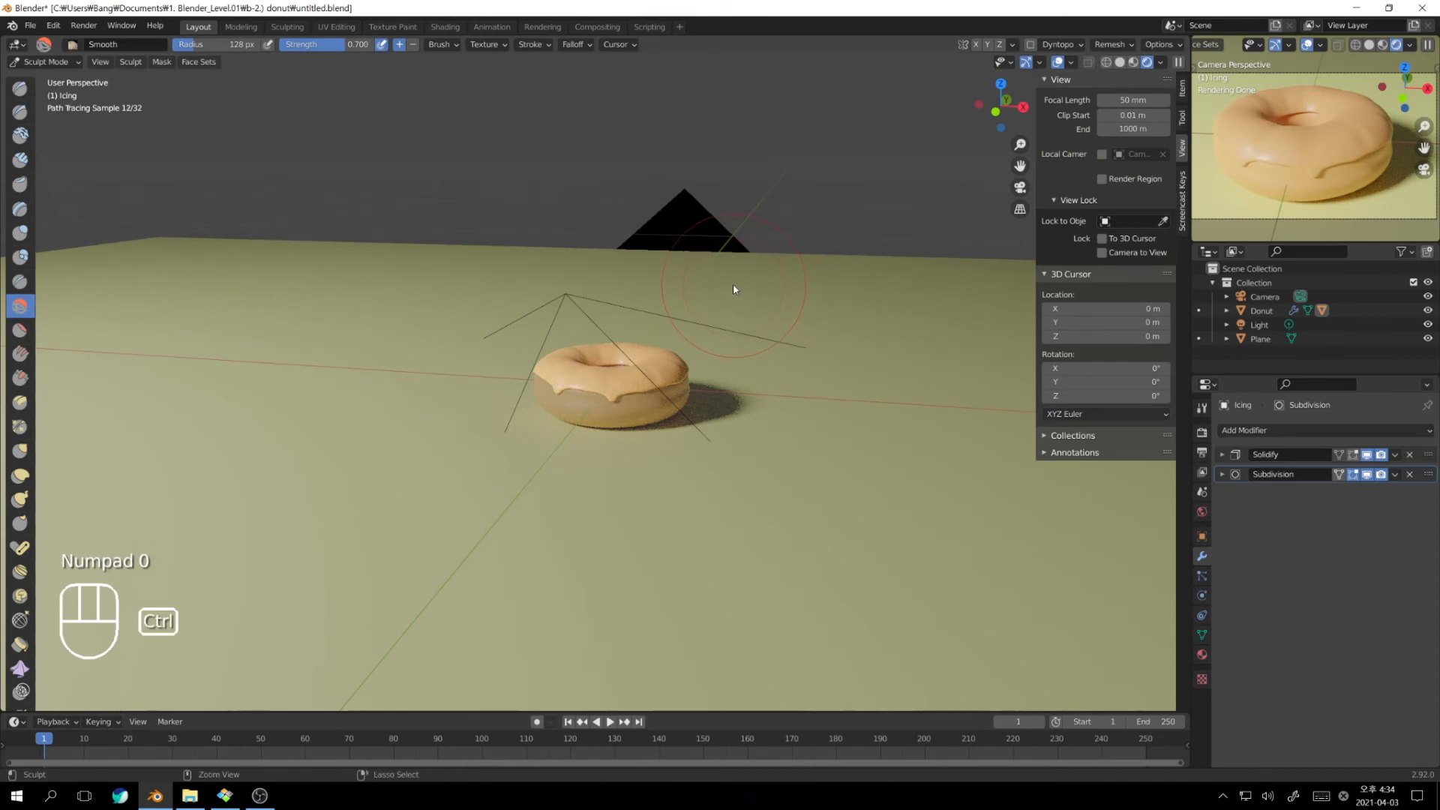
key("ctrl+Tab")
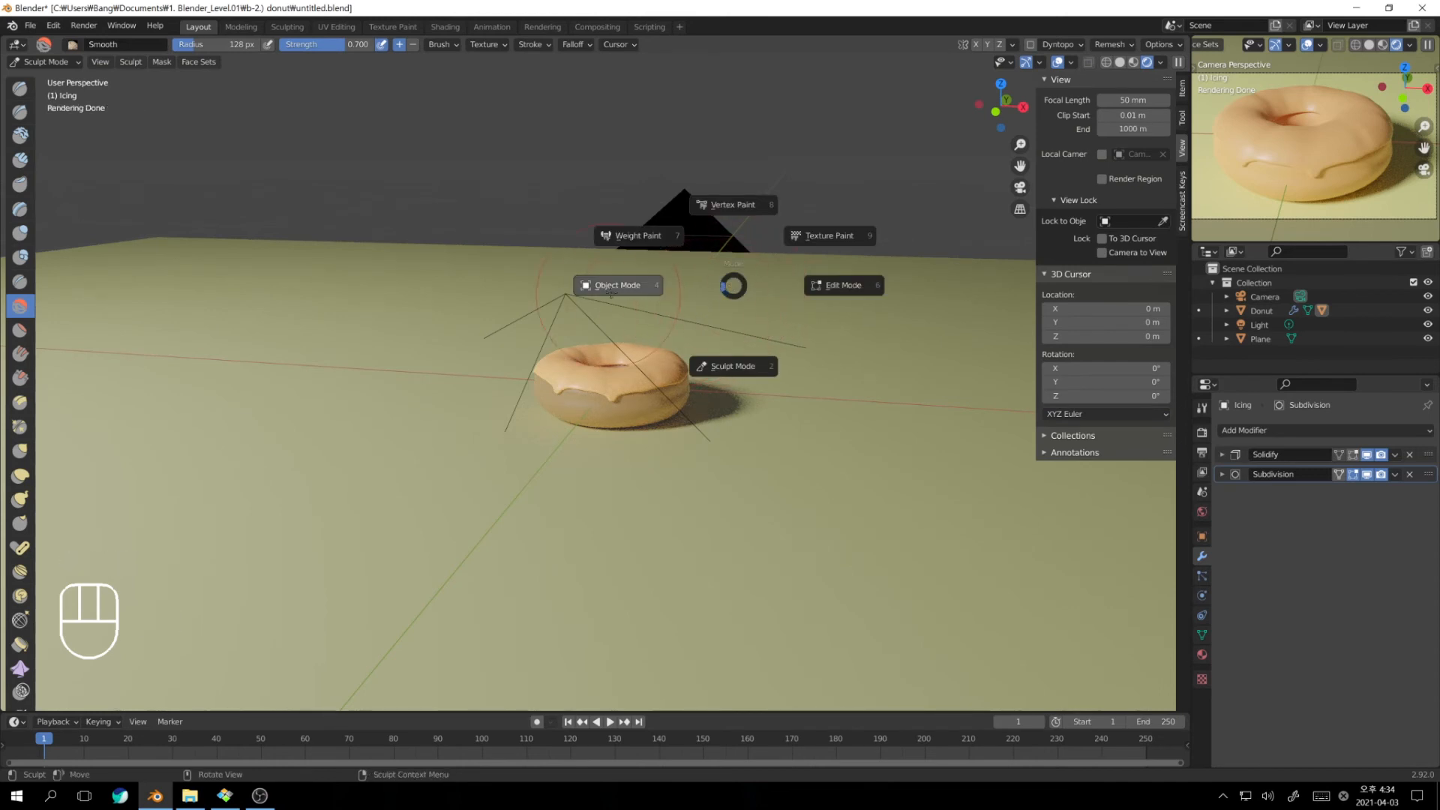
left_click(660, 314)
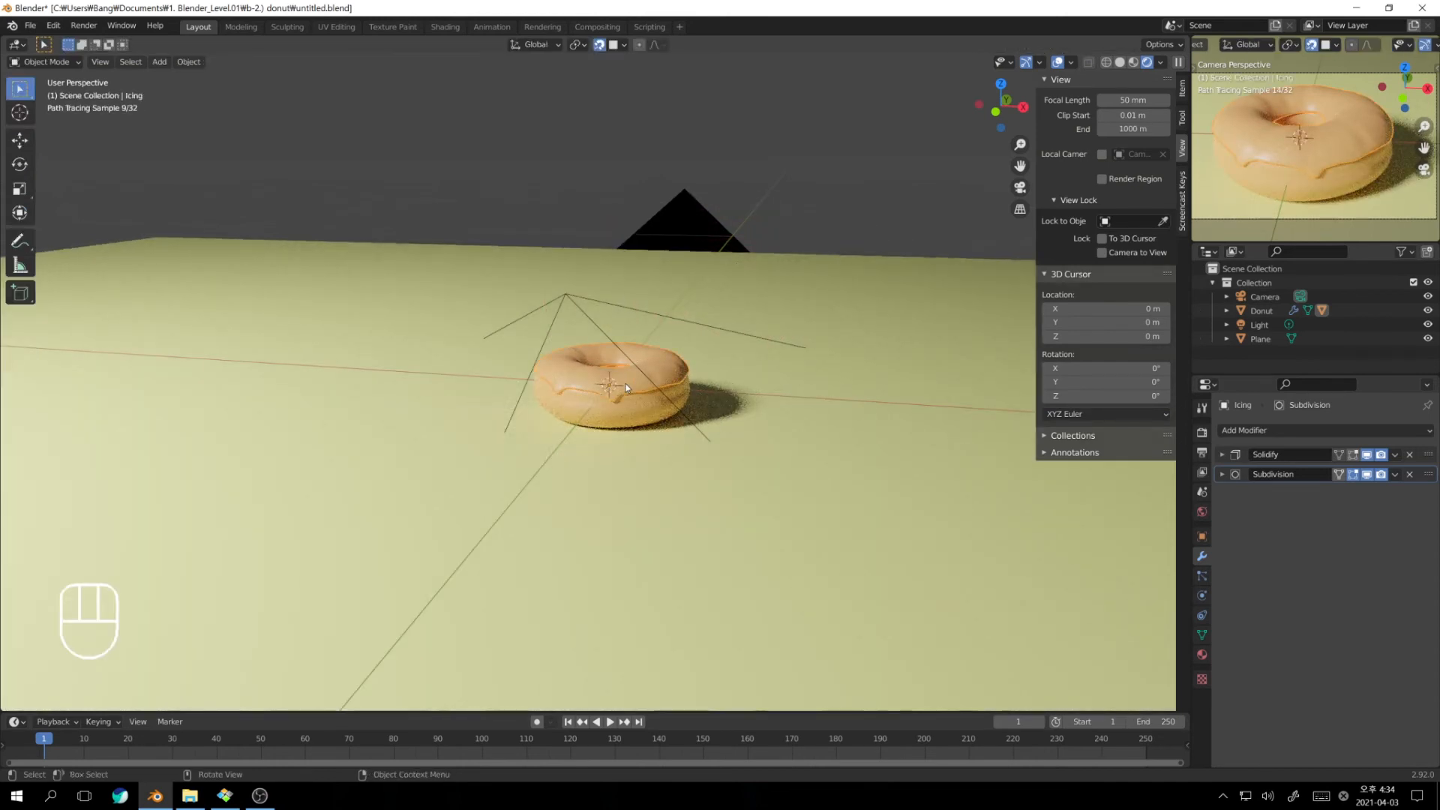
Make a separate copy of the Donut material for the Icing and rename it Icing
left_click(1201, 654)
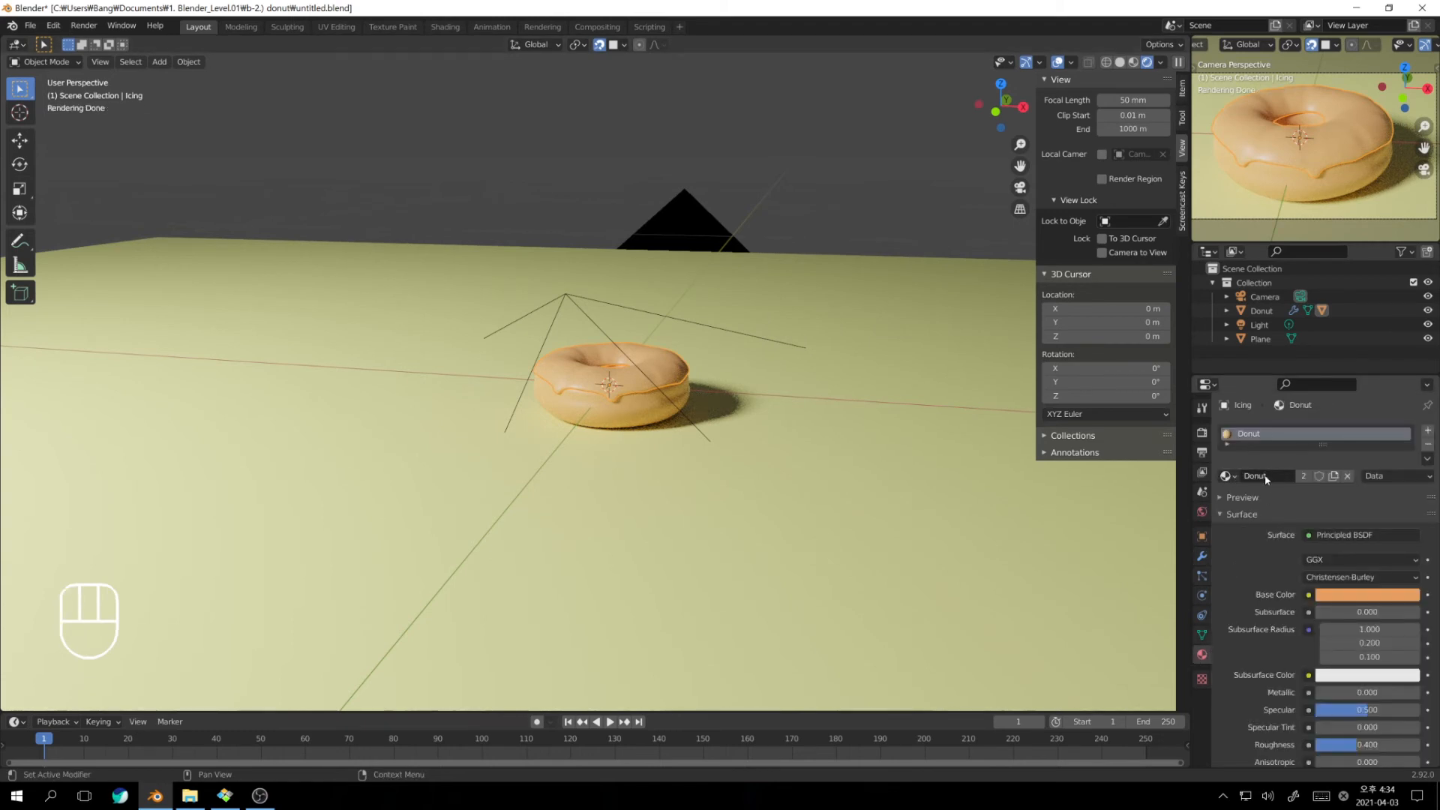
left_click(1226, 476)
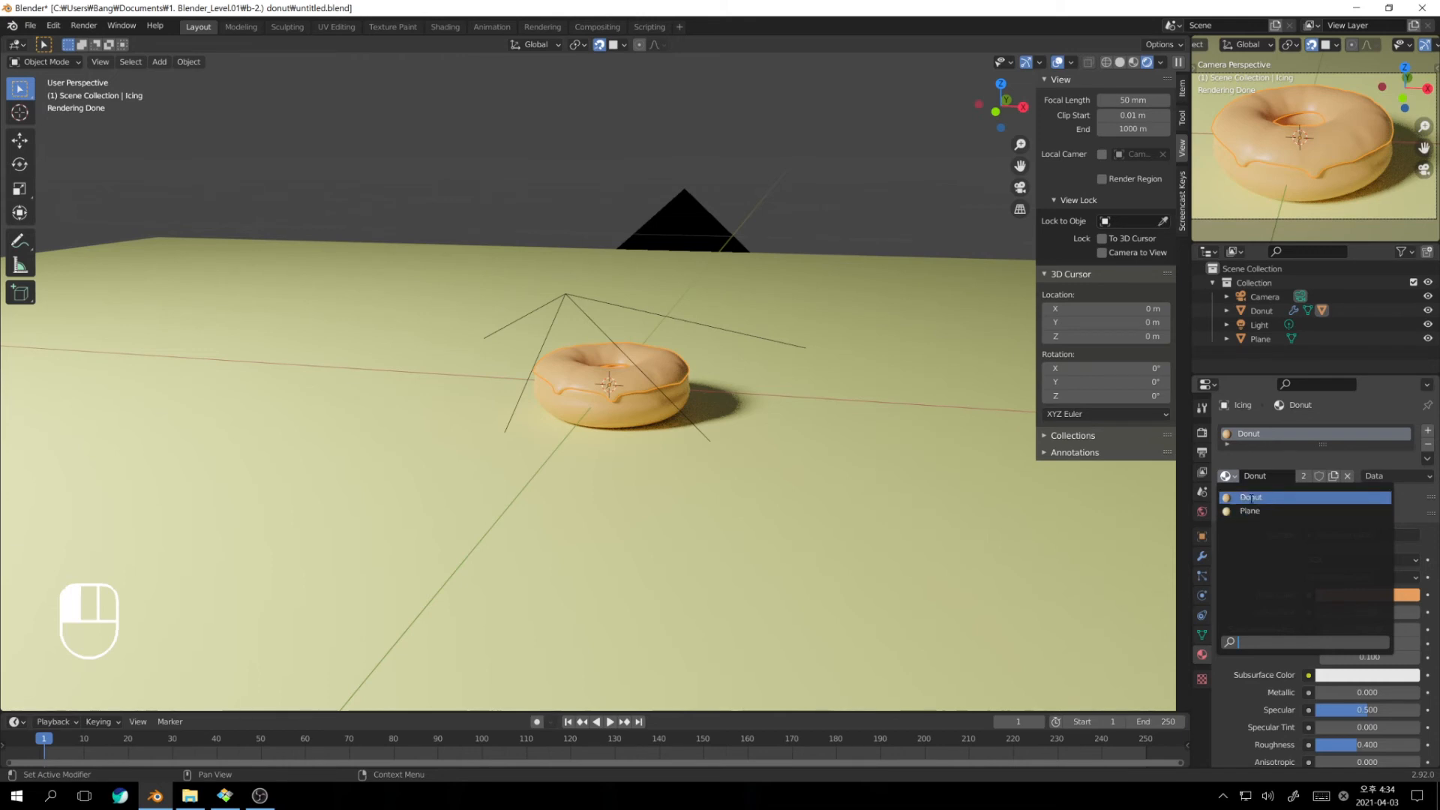
left_click(1243, 458)
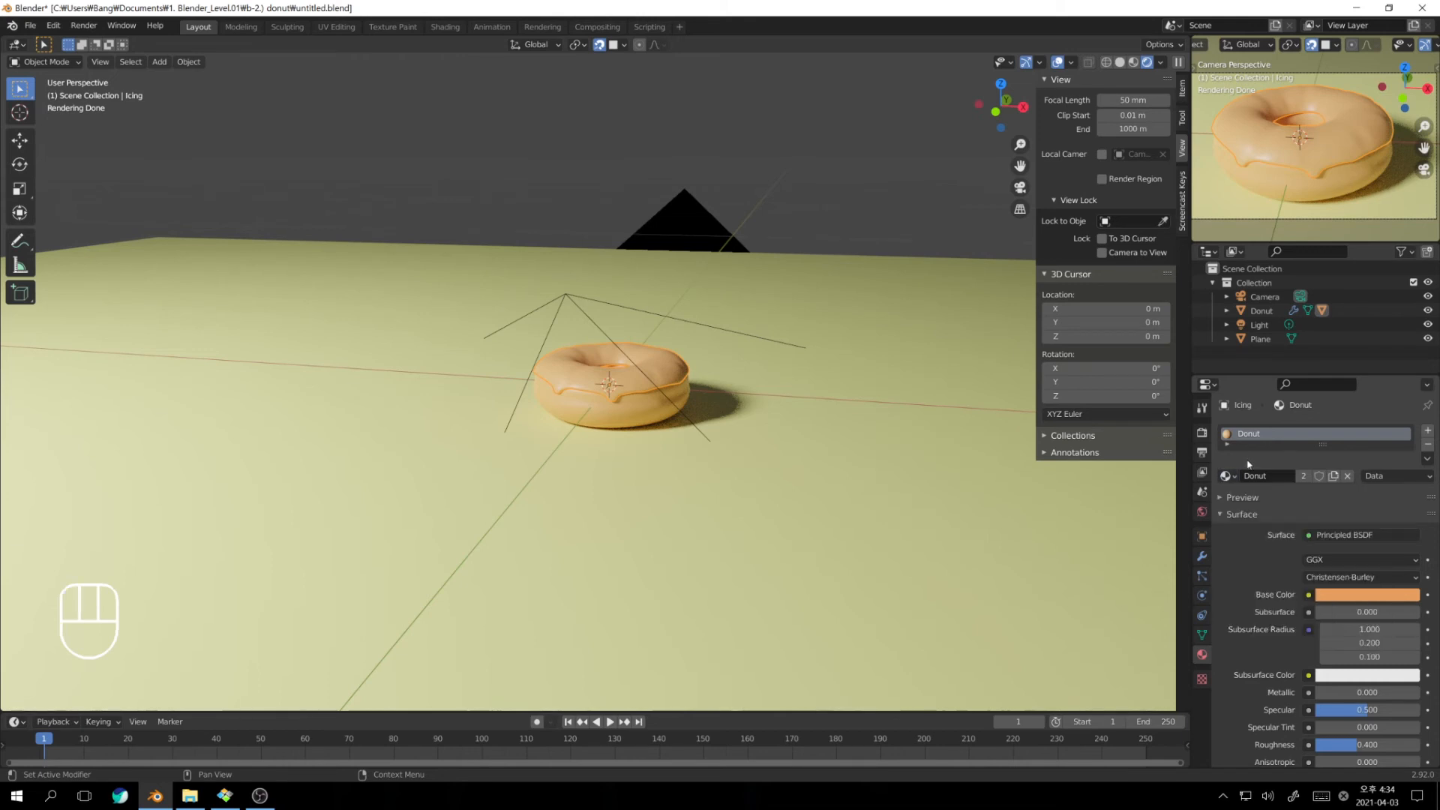
left_click(1333, 477)
left_click(1283, 476)
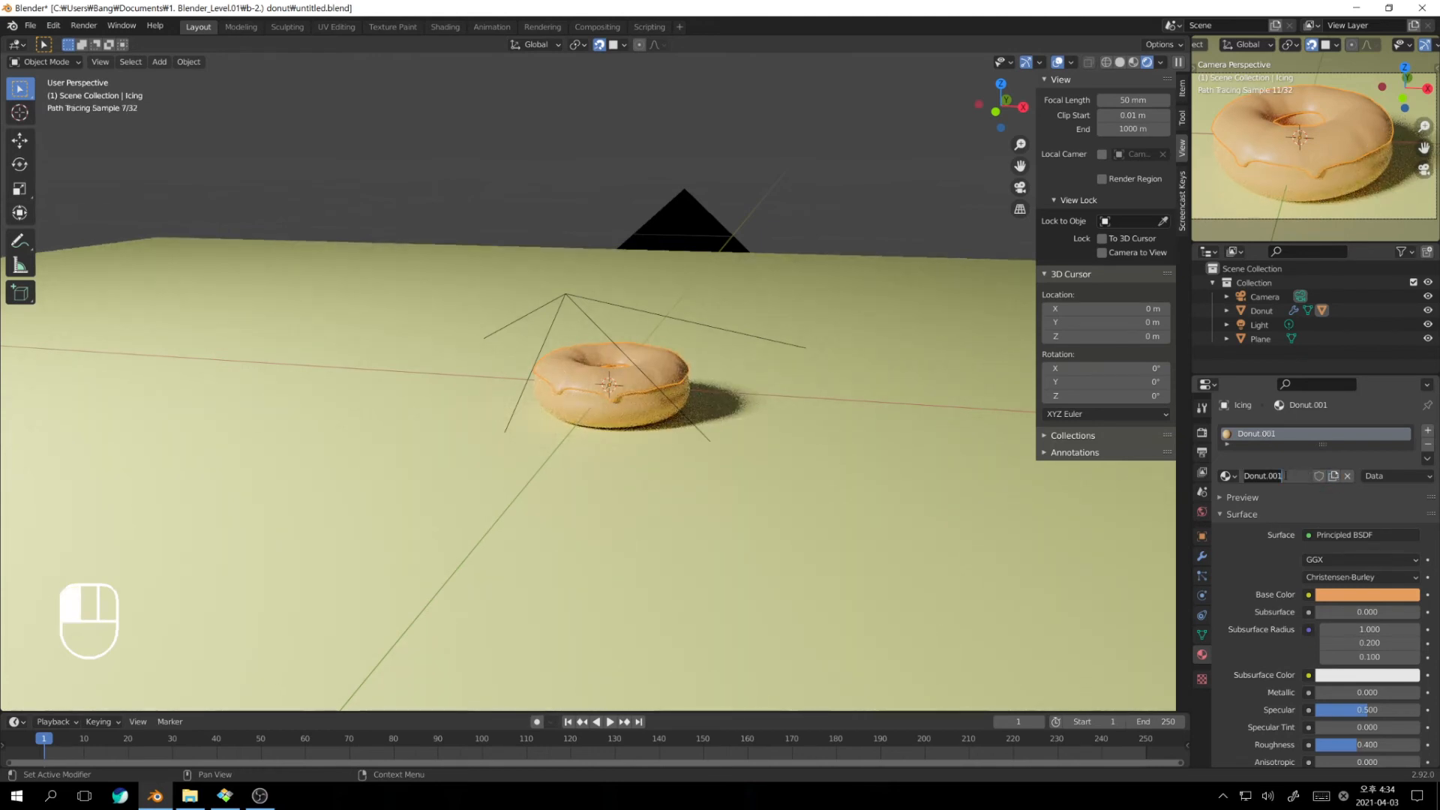
key("BackSpace")
type("Icing")
key("Return")
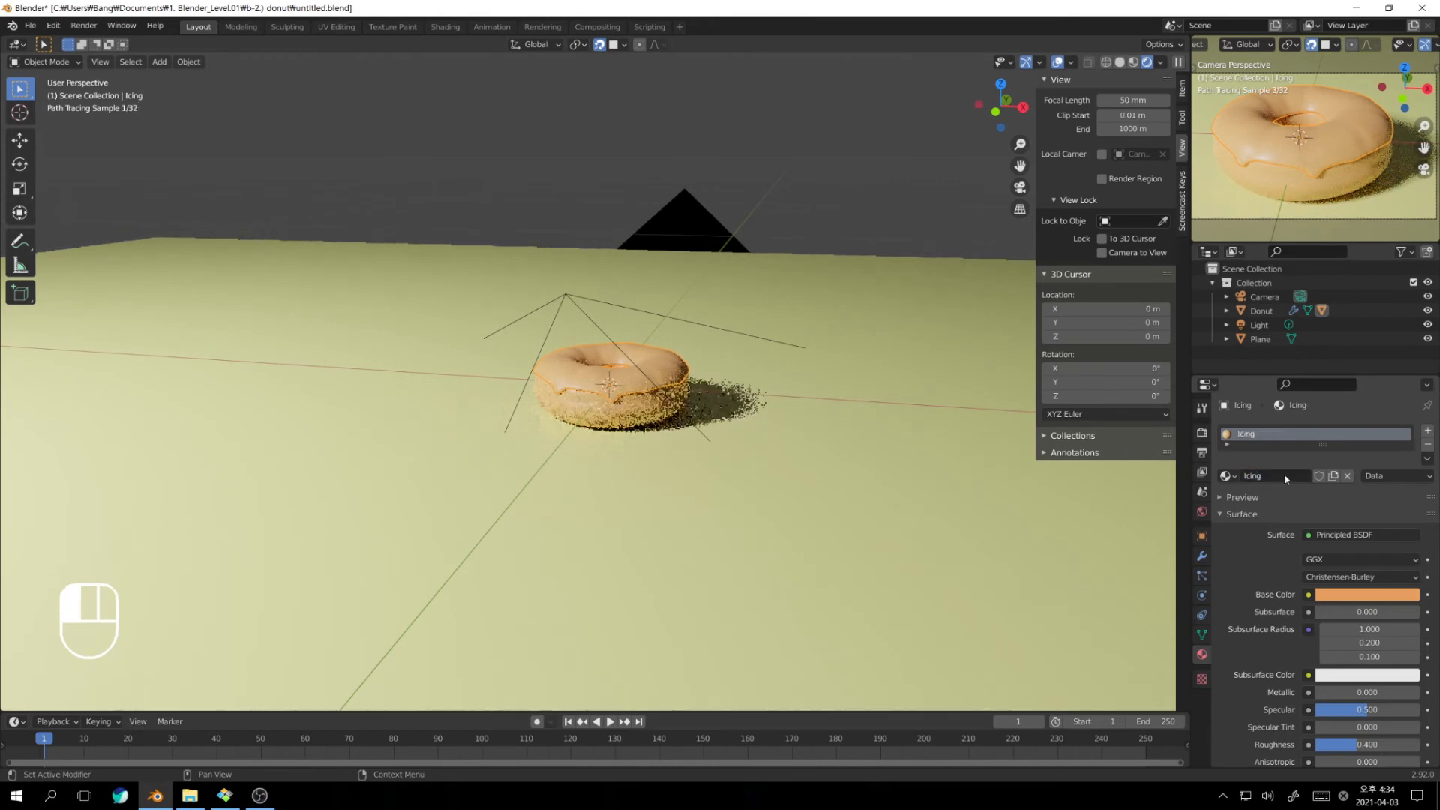
Set the Icing material's base color to a light pink matching the reference photo and check it through the camera
key("alt+Tab")
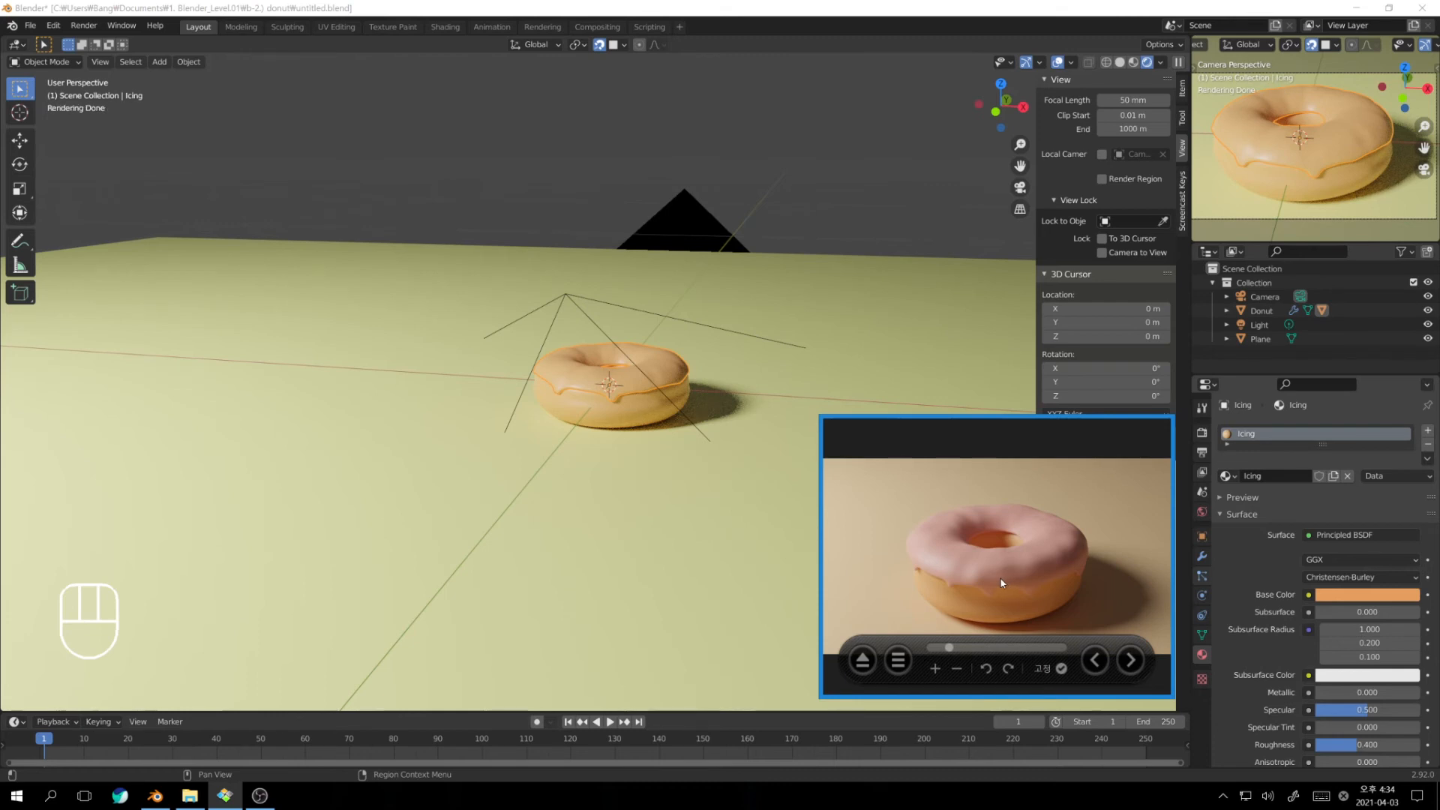
left_click(1352, 595)
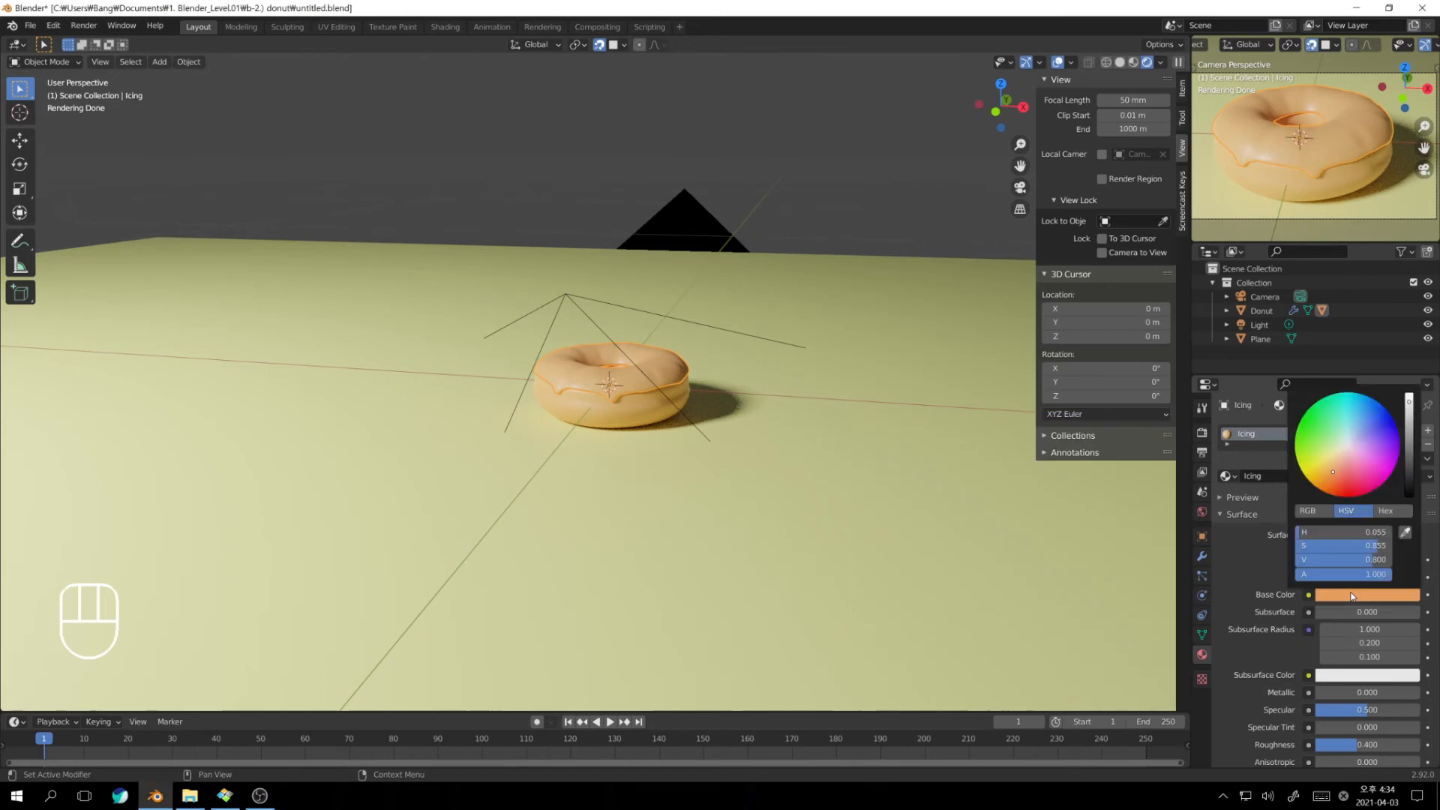
left_click(1354, 463)
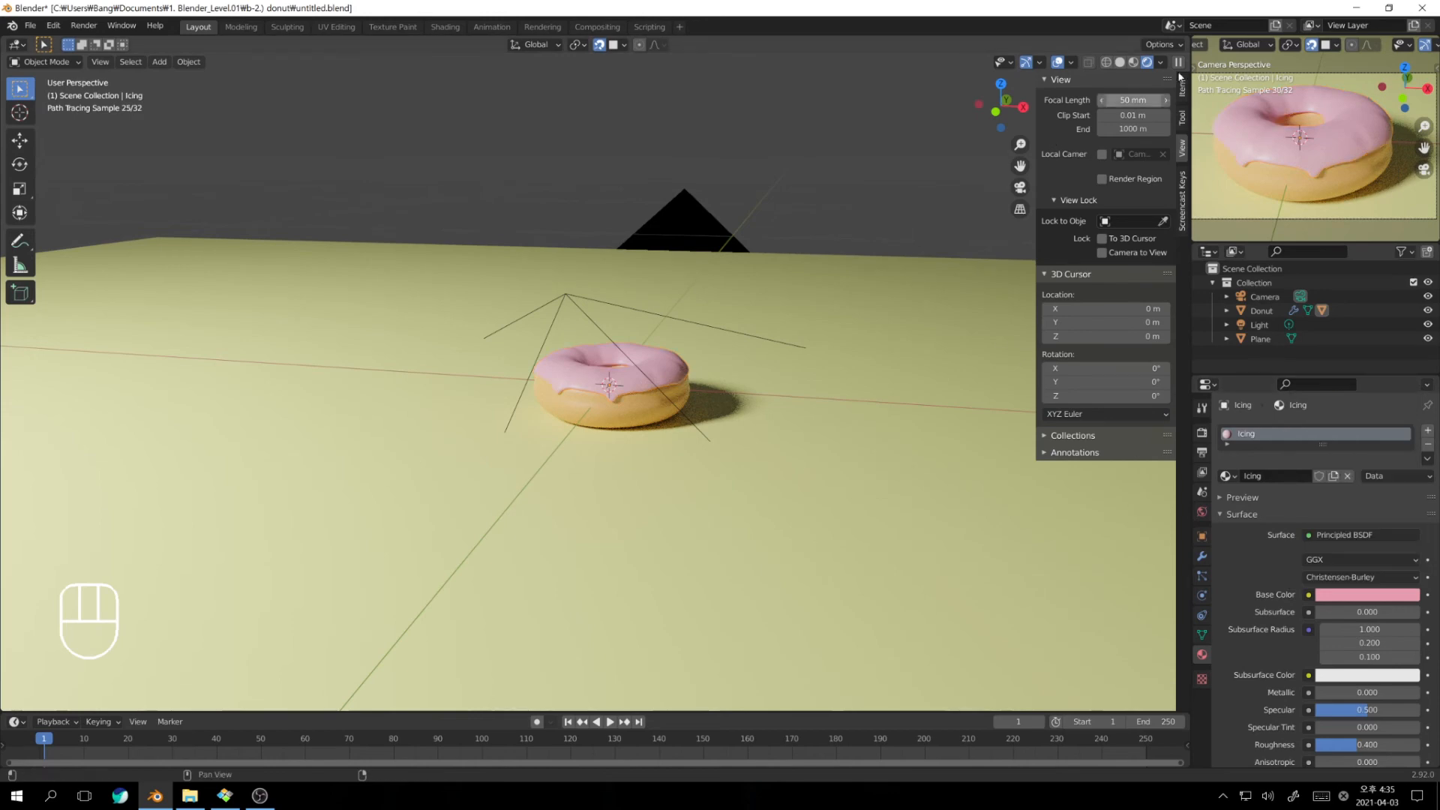
key("KP_0")
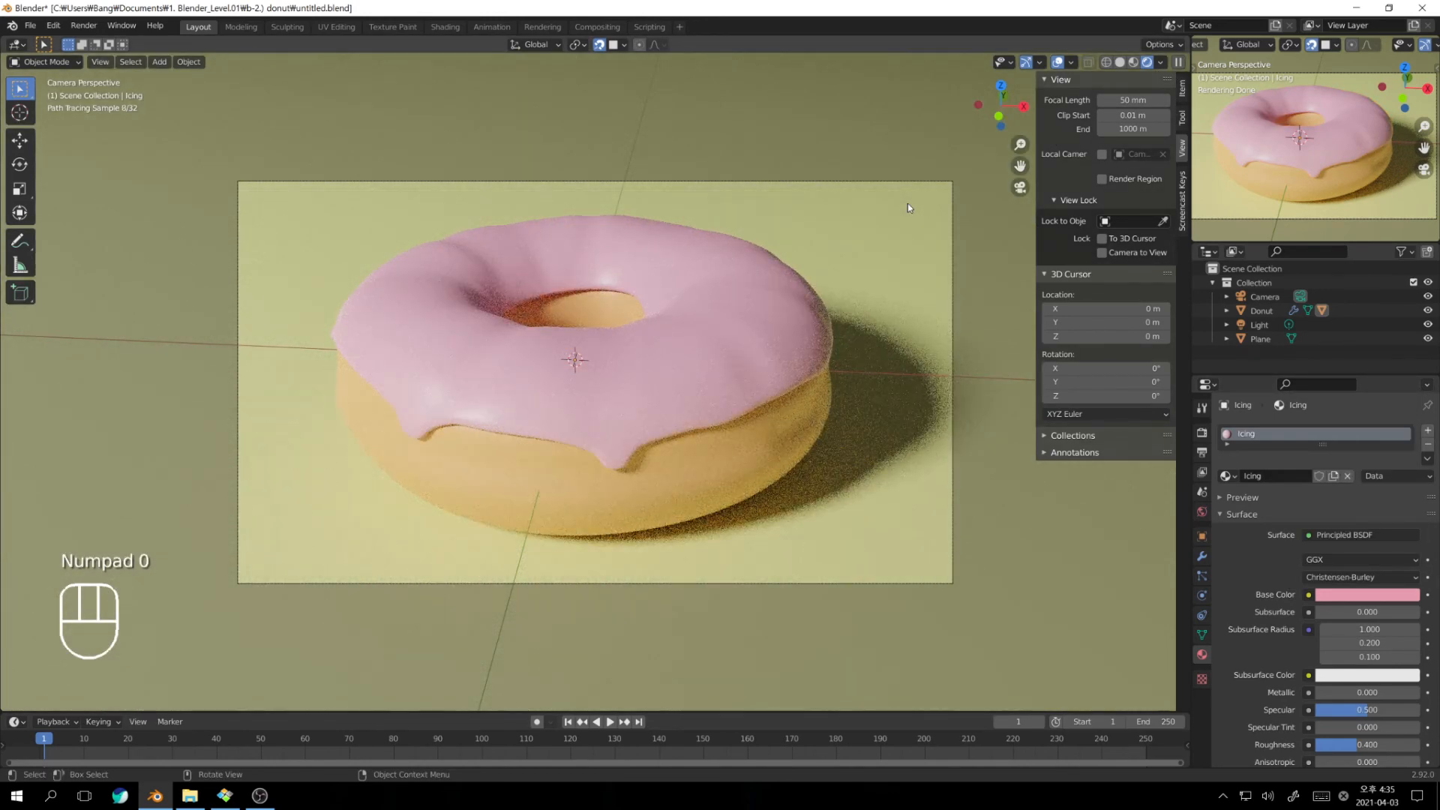
Render the camera view of the pink-iced donut and compare the result with the reference photo
key("alt+Tab")
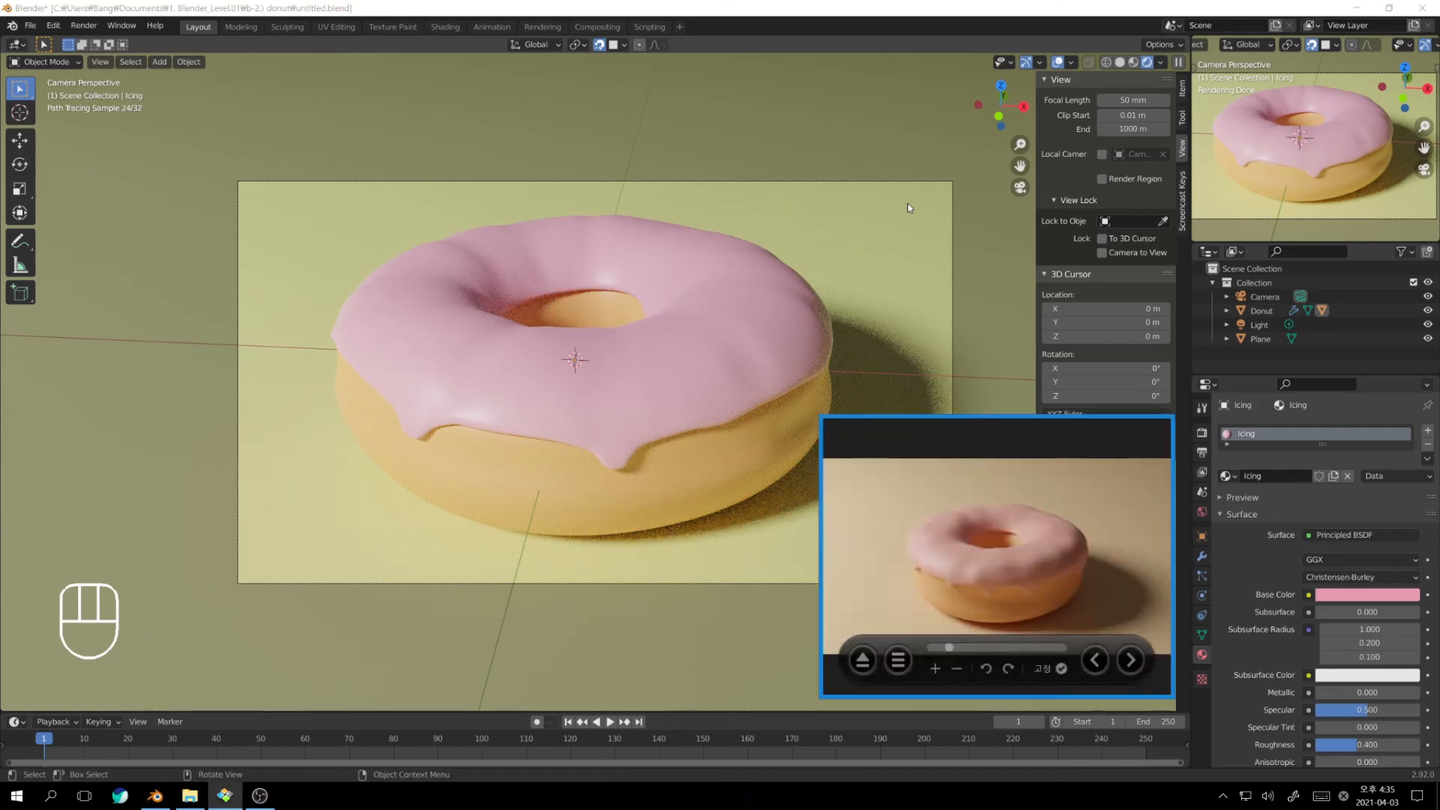
key("alt+Tab")
key("F12")
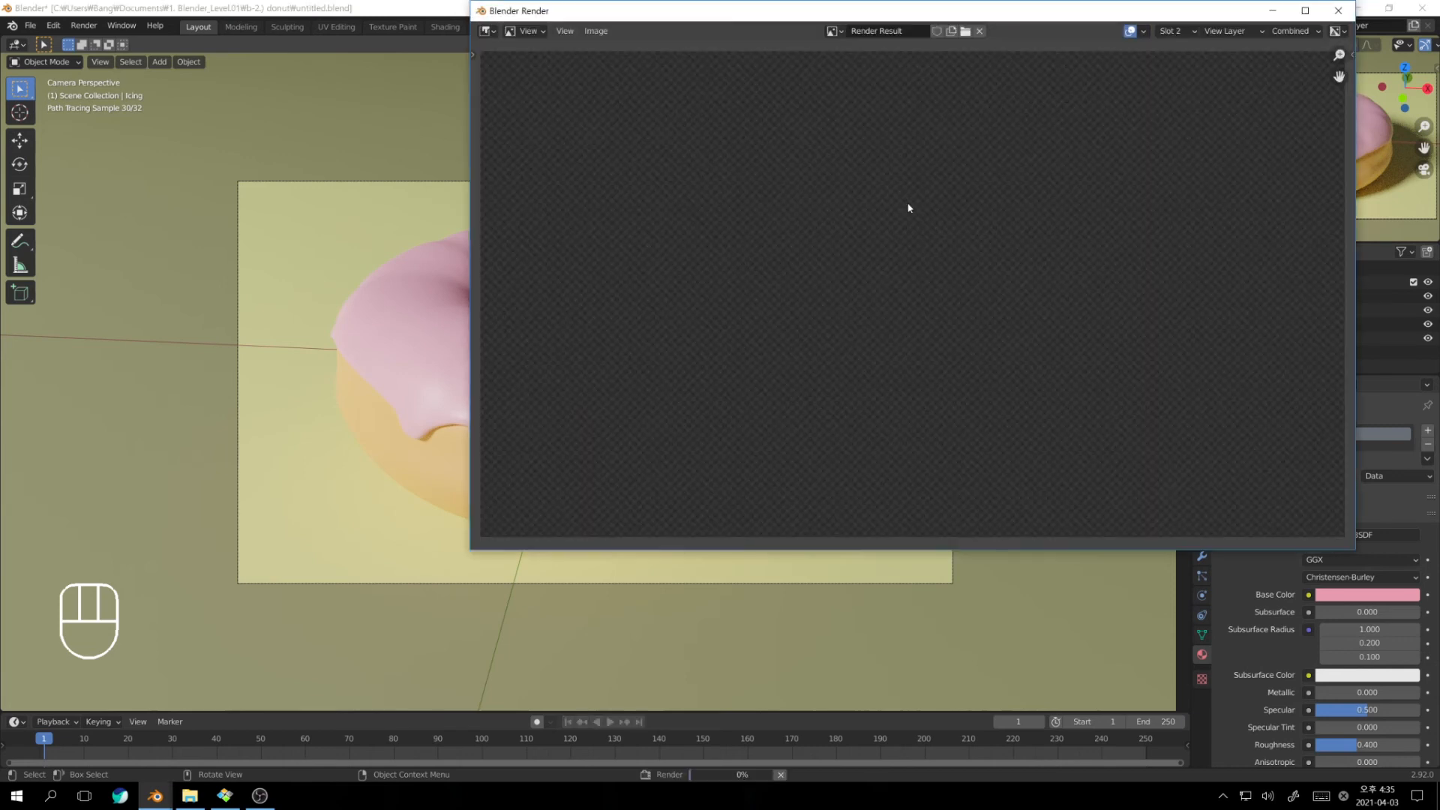
left_click_drag(987, 12, 756, 104)
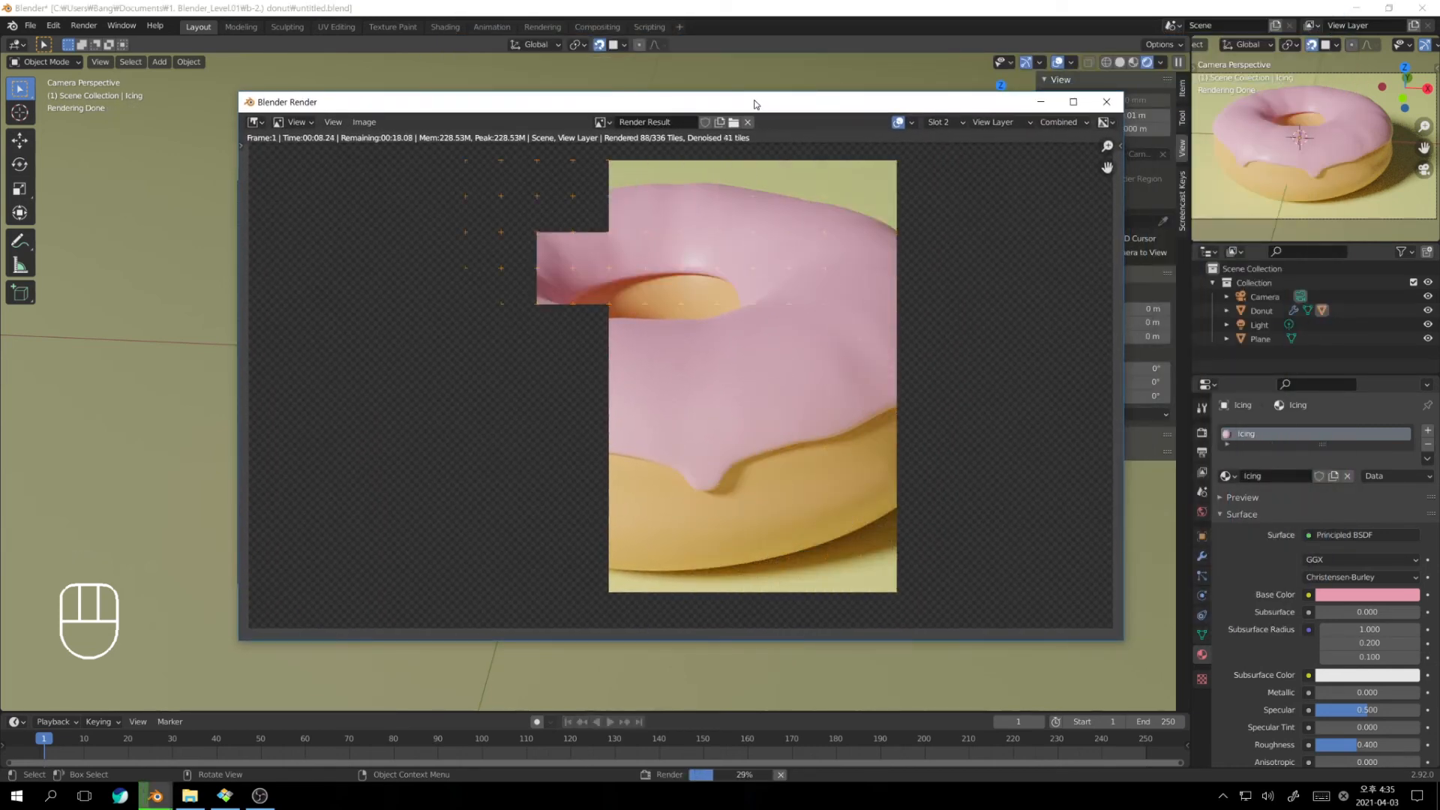
key("alt+Tab")
key("alt+Tab")
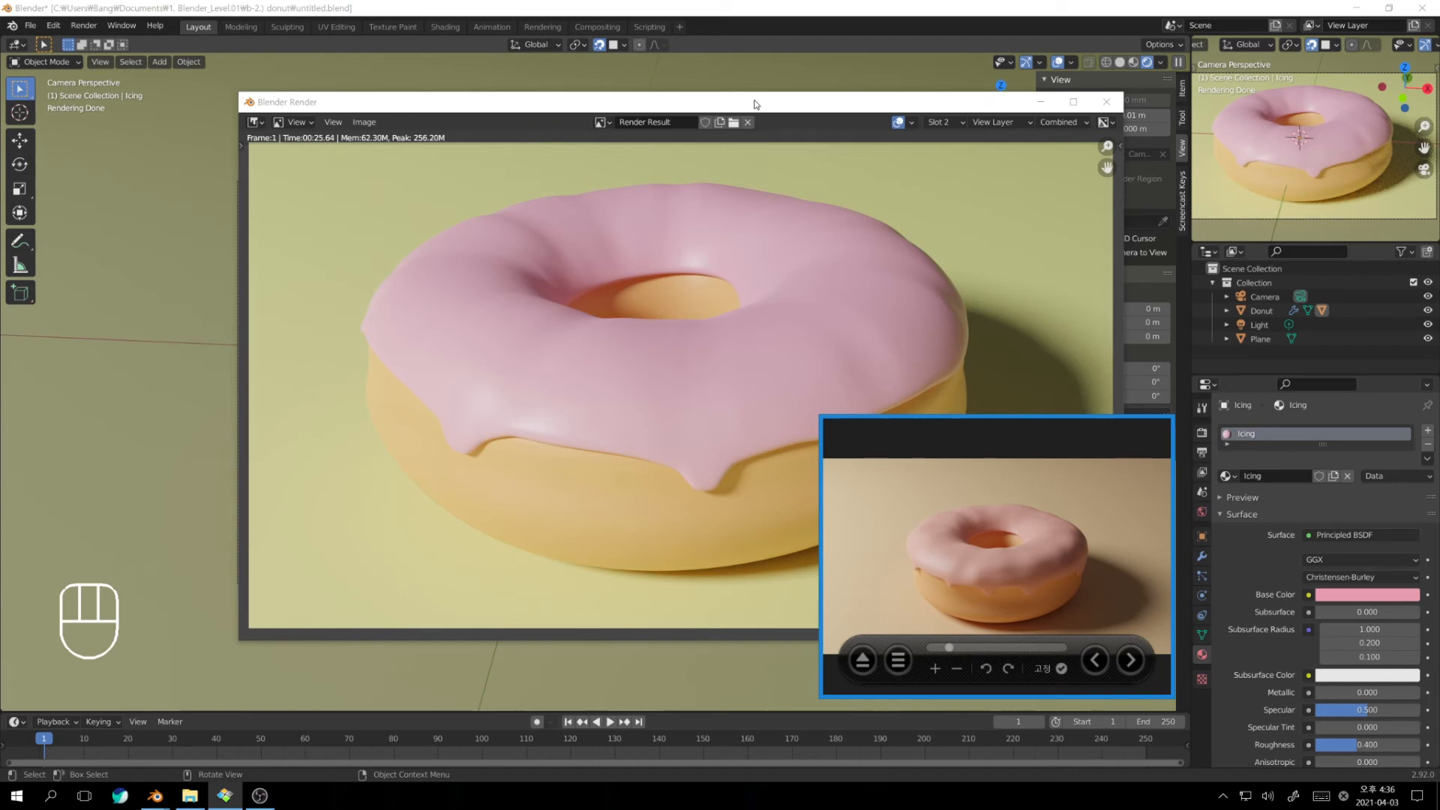
left_click(753, 17)
Select the Plane, open the Sculpting workspace, and set its viewport shading to material preview
left_click(804, 129)
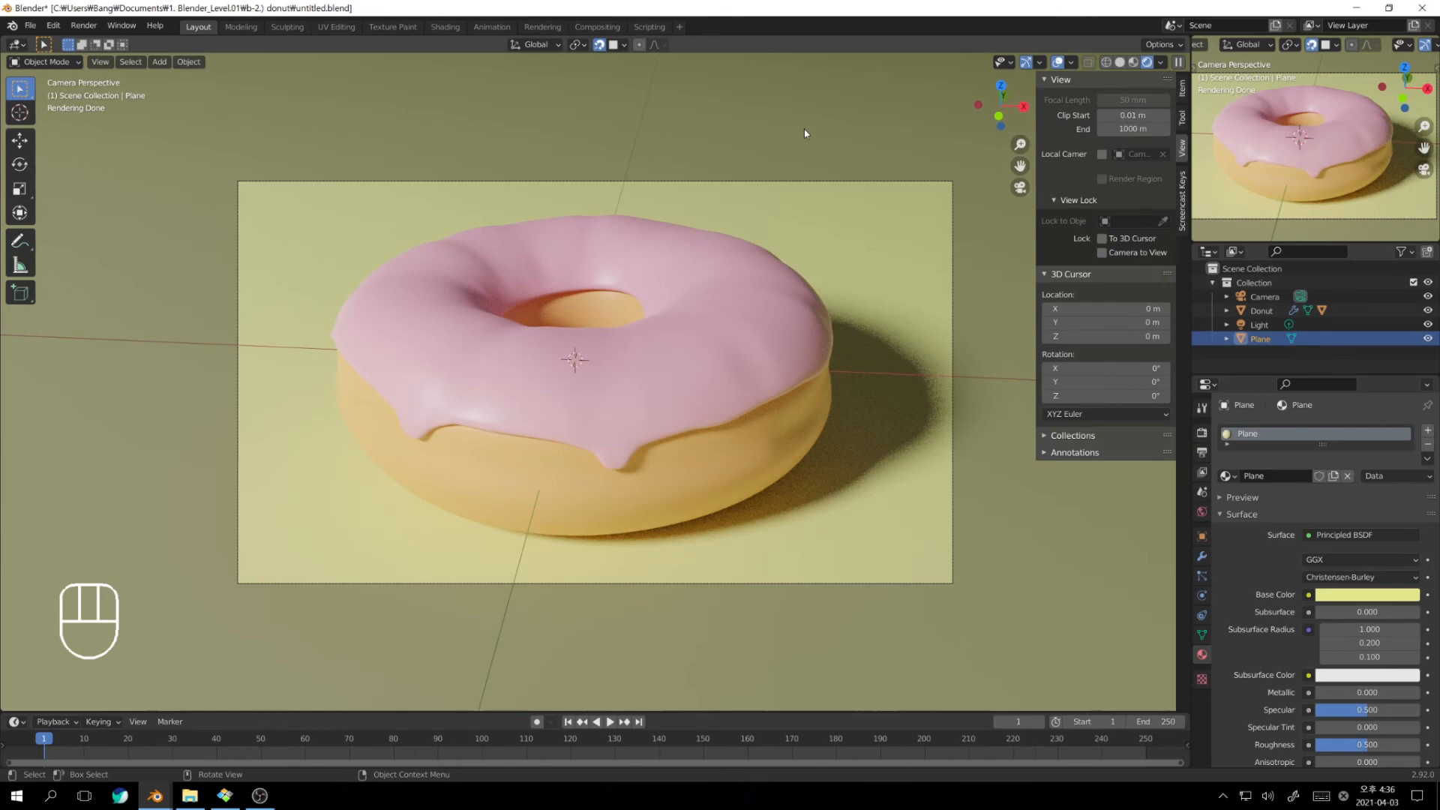
key("KP_0")
left_click(287, 27)
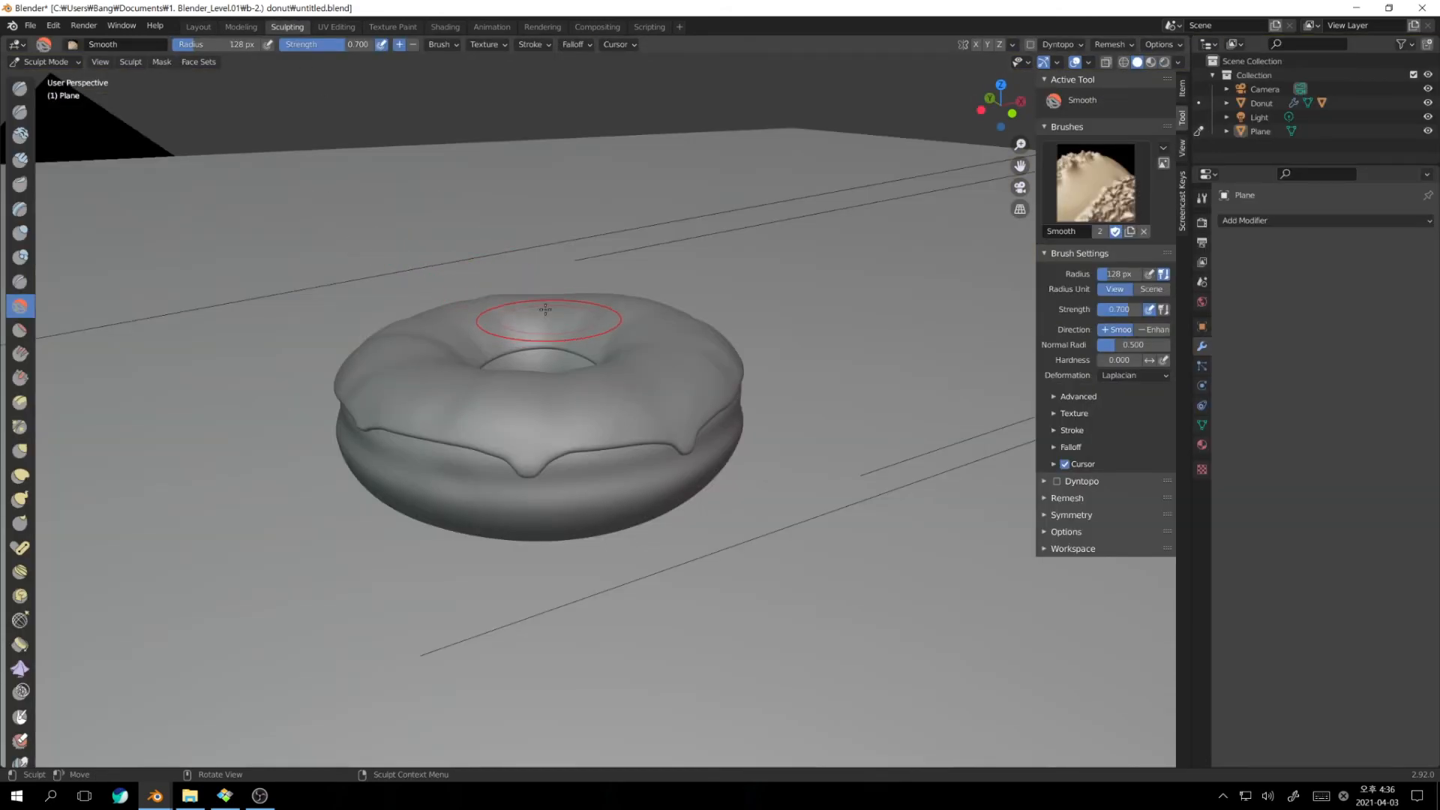
left_click(198, 27)
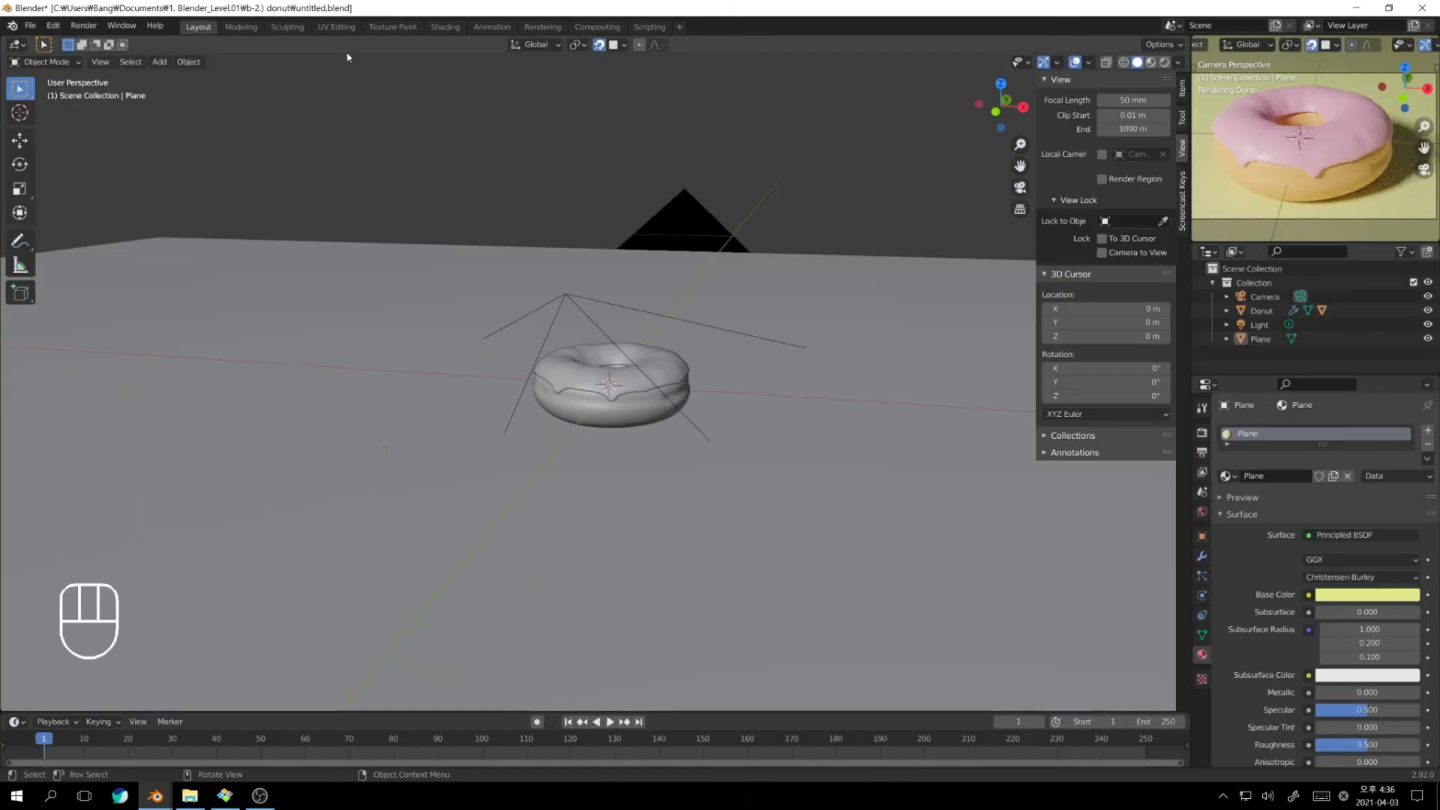
left_click(287, 27)
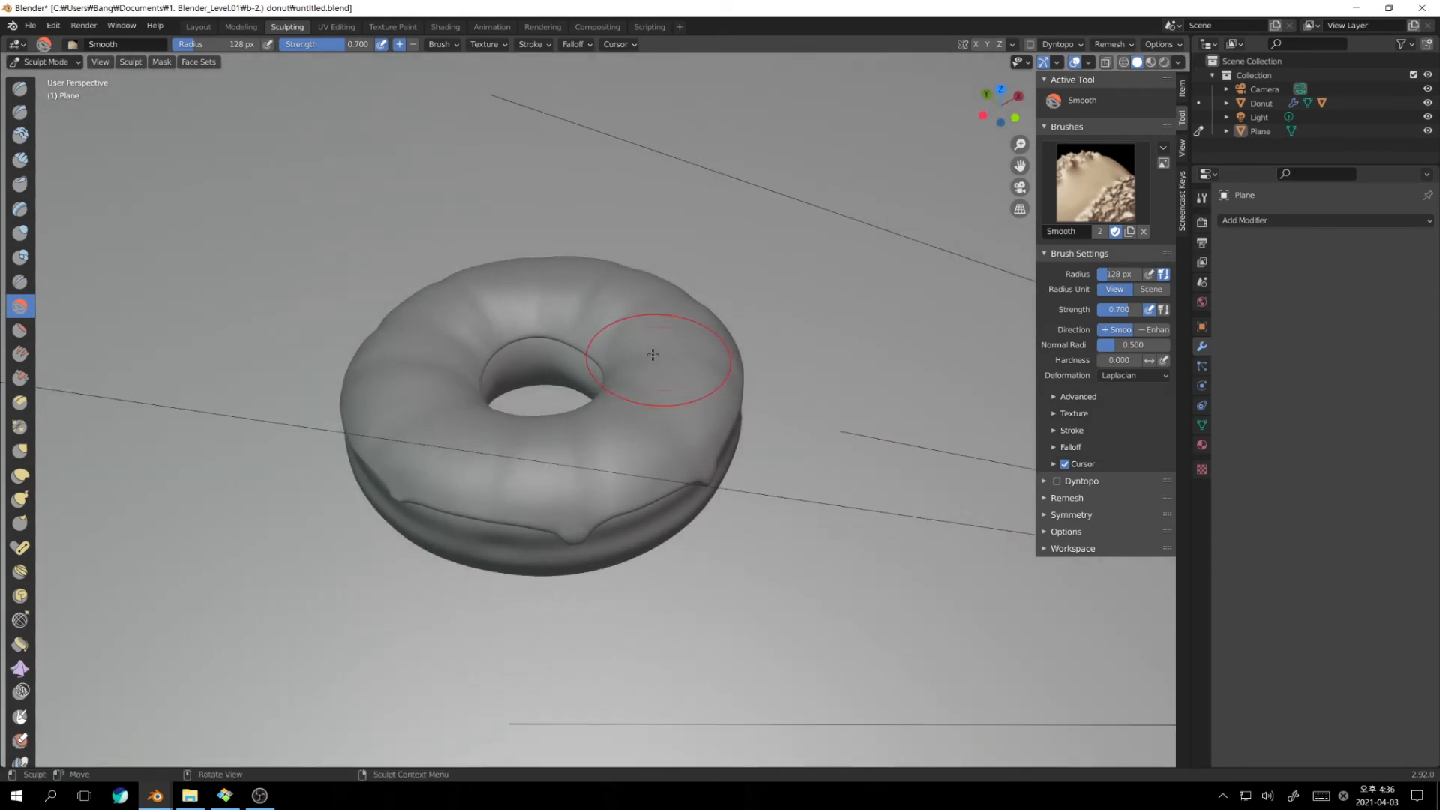
left_click(1151, 62)
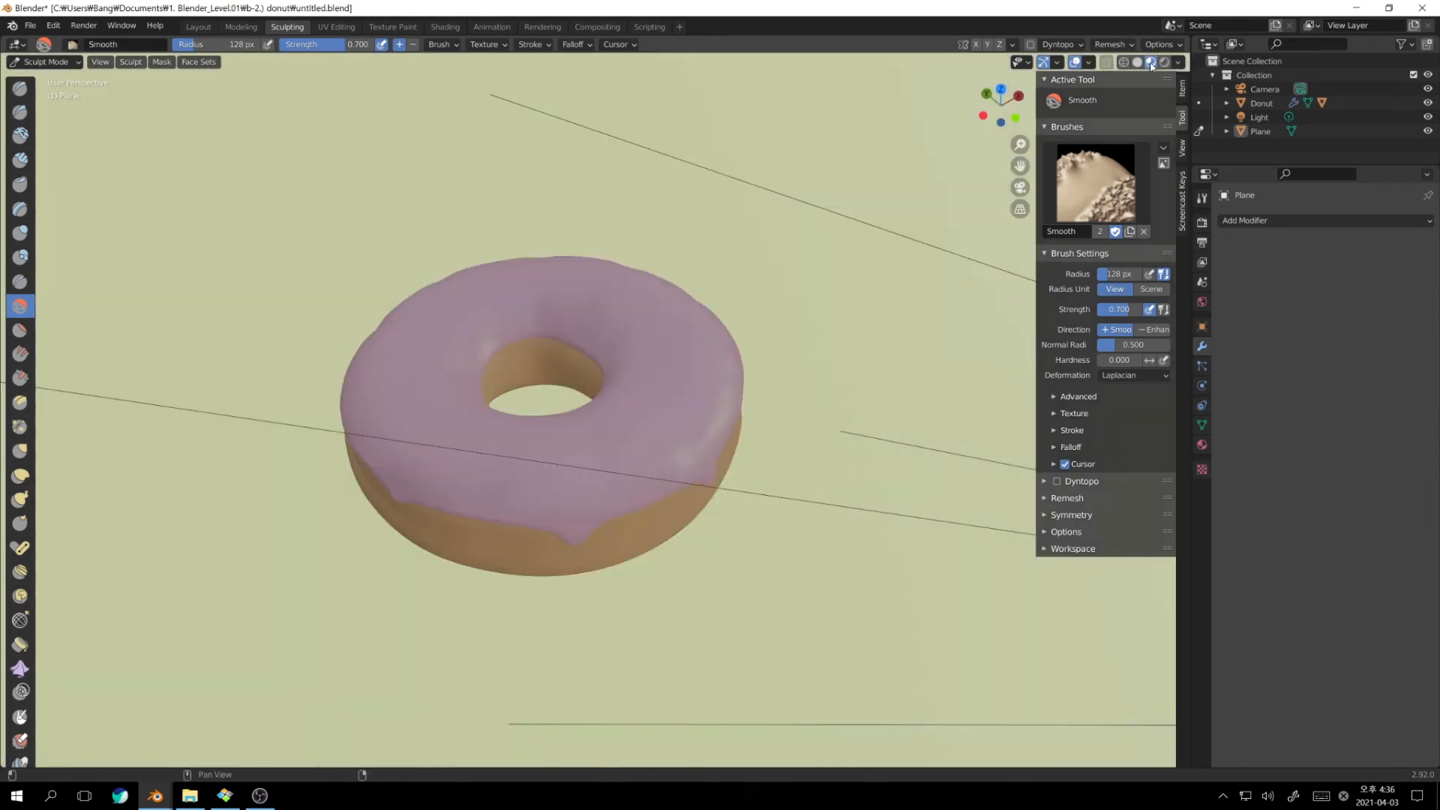
Choose the Draw sculpt brush and reduce its radius to 28 px
scroll(535, 340, "up", 5)
scroll(535, 341, "up", 1)
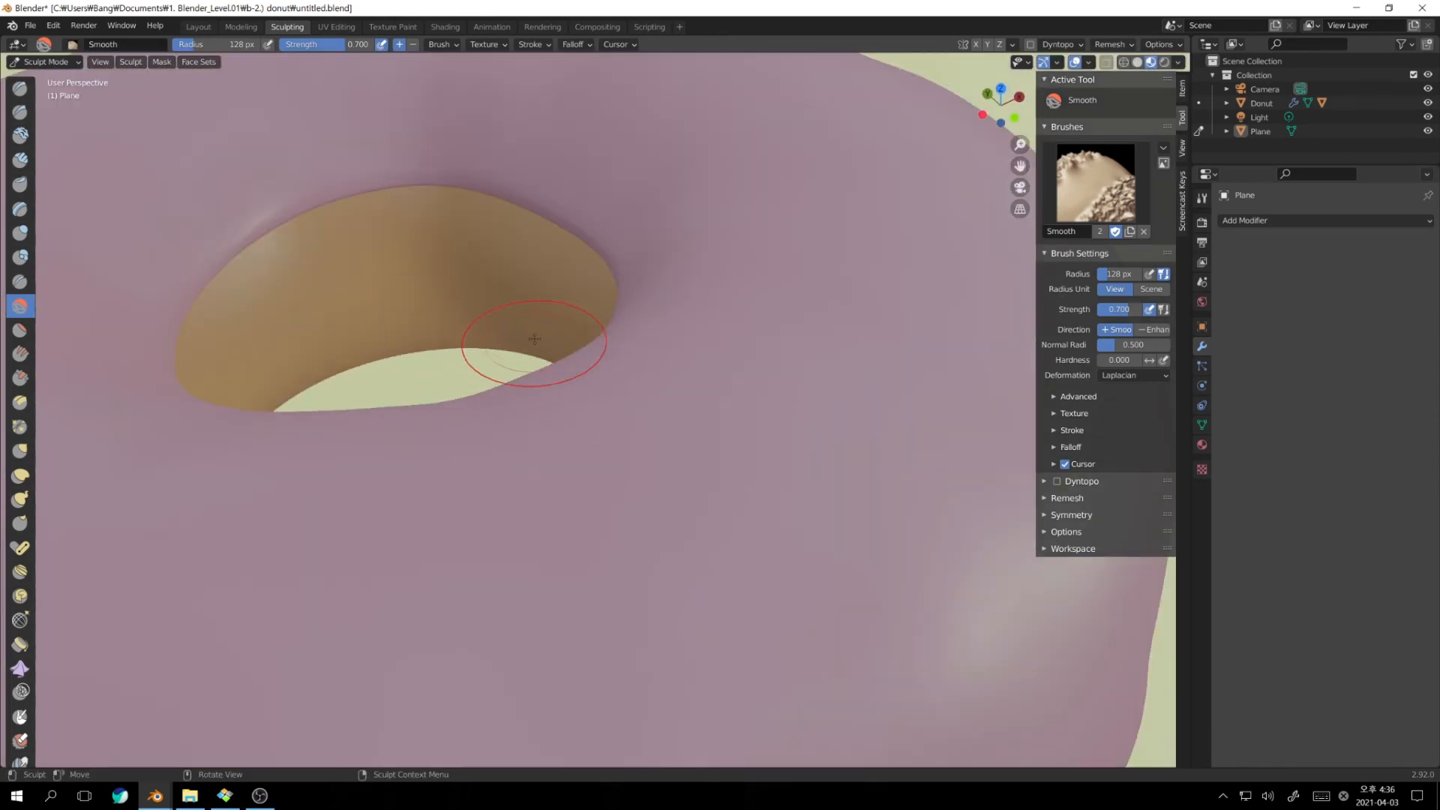
middle_click_drag(545, 341, 768, 455, "shift")
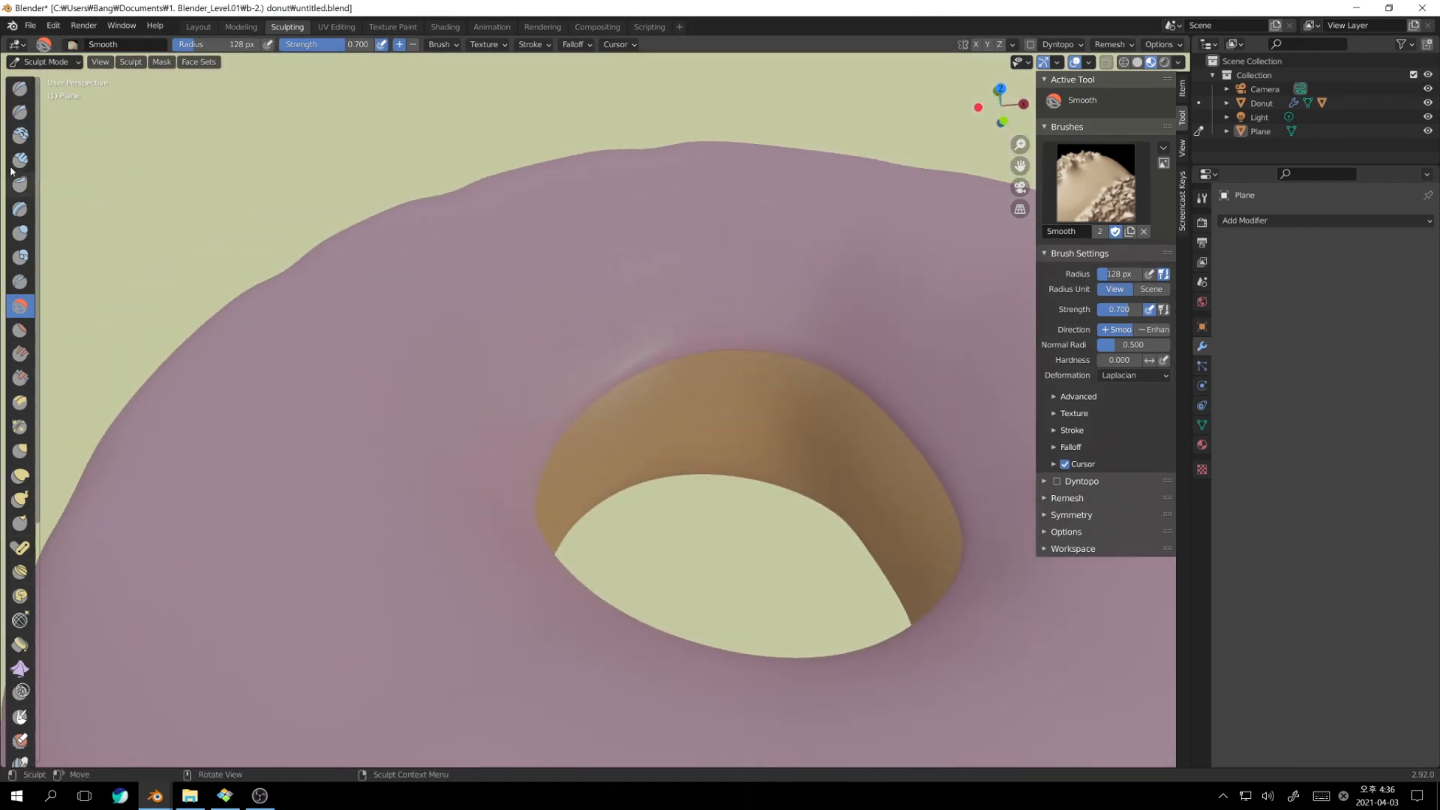
left_click(21, 88)
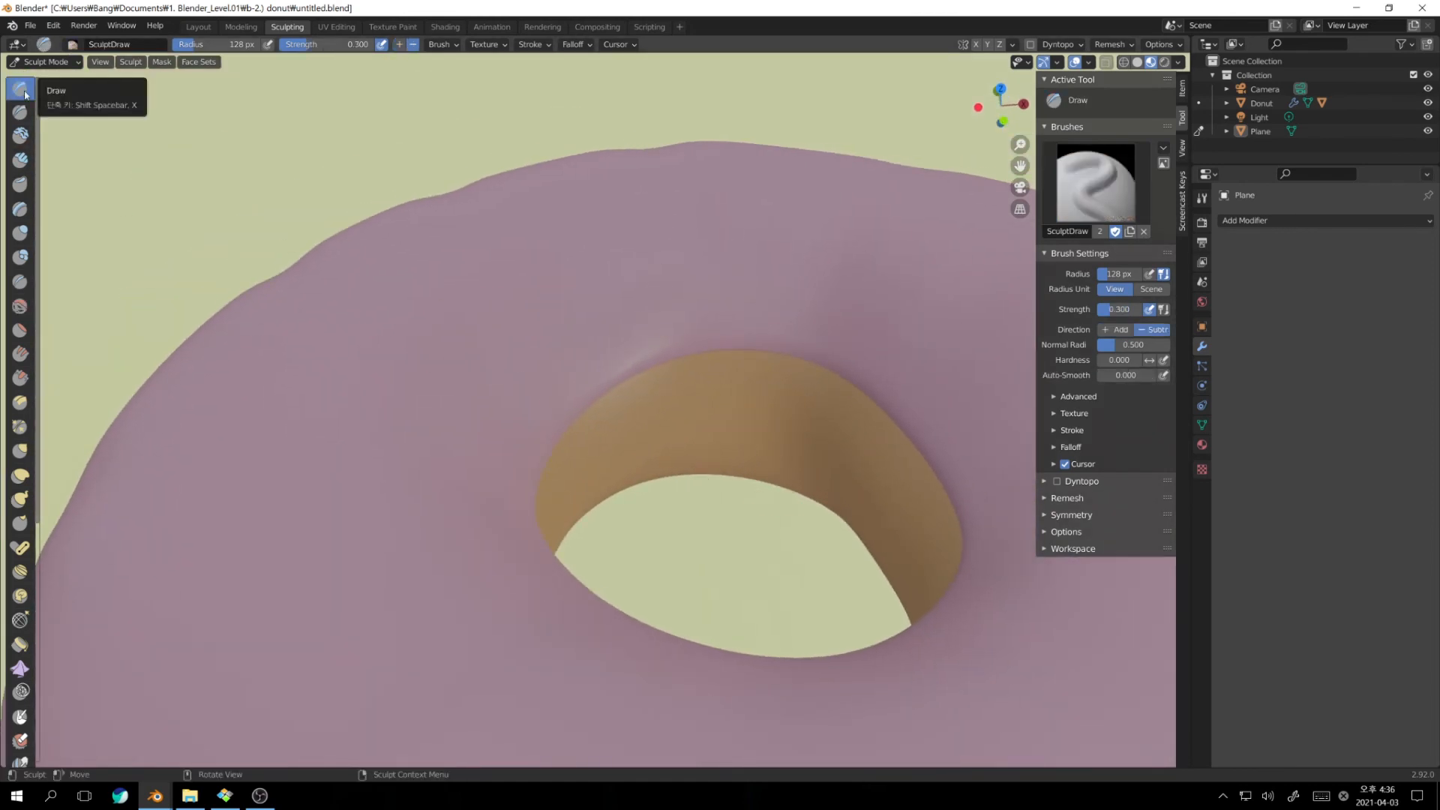
key("f")
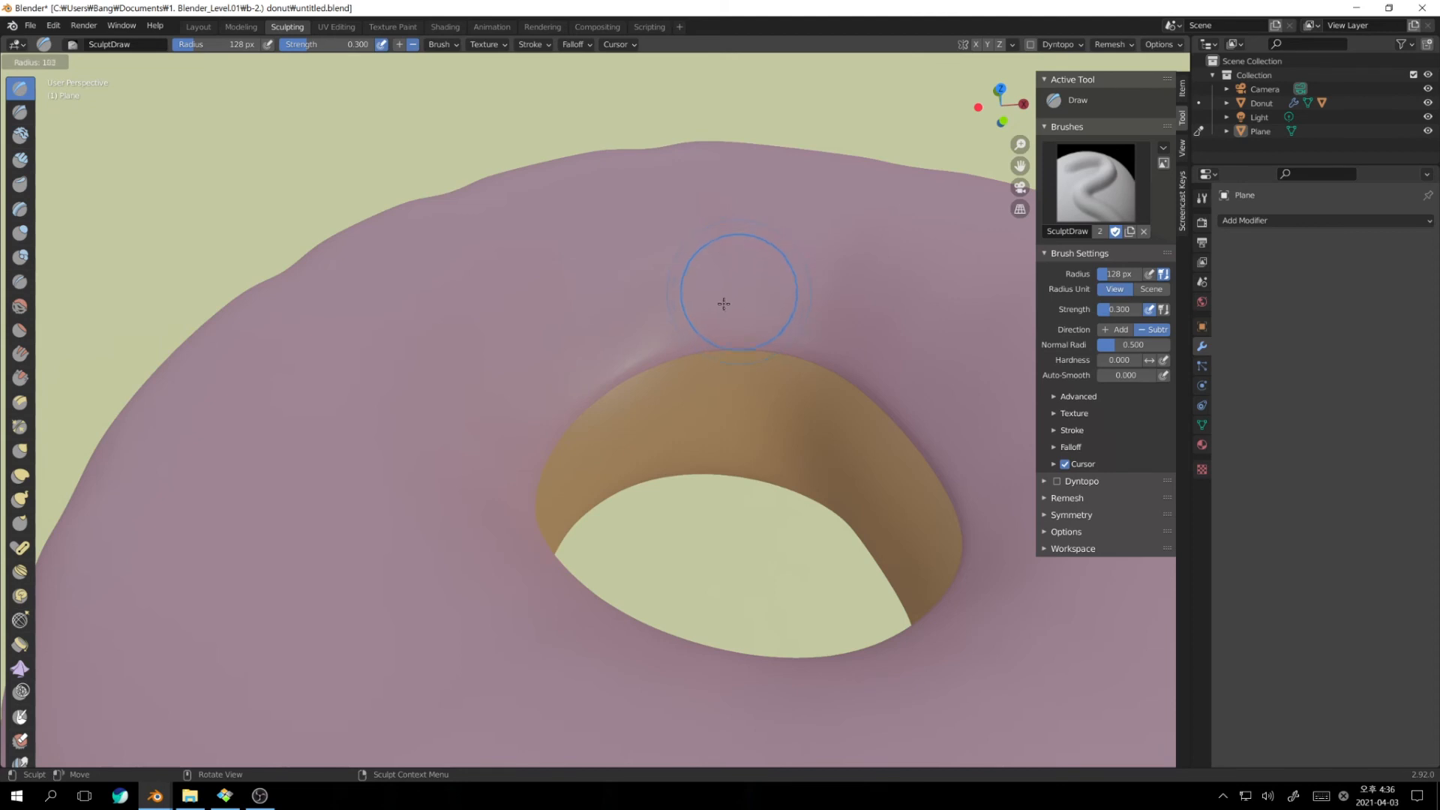
left_click(681, 299)
key("f")
right_click(785, 362)
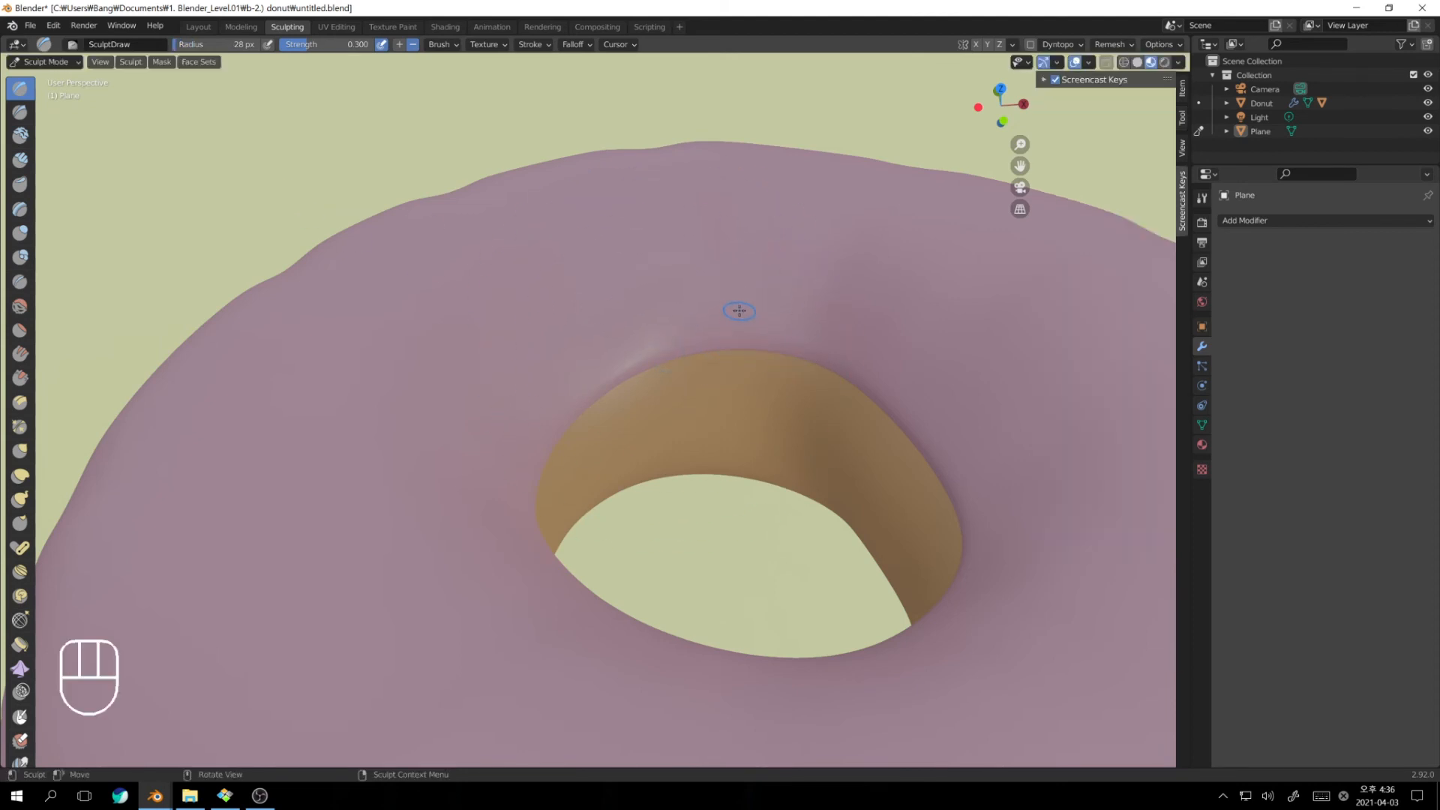
key("f")
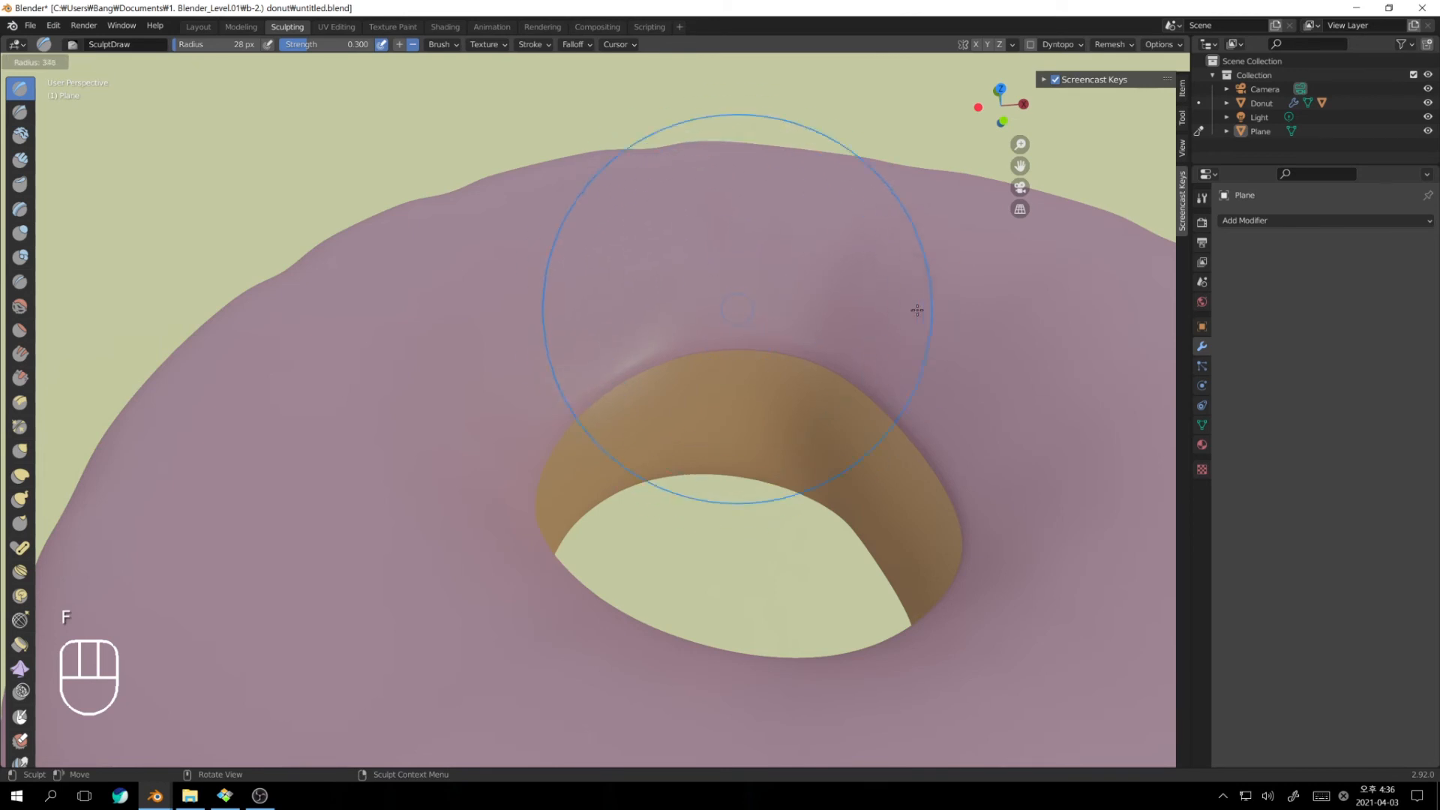
right_click(916, 308)
Try Draw brush strokes on the donut's surface and undo them
mouse_move(749, 318)
left_mouse_down()
mouse_move(730, 357)
mouse_move(735, 322)
left_mouse_up()
key("ctrl+z")
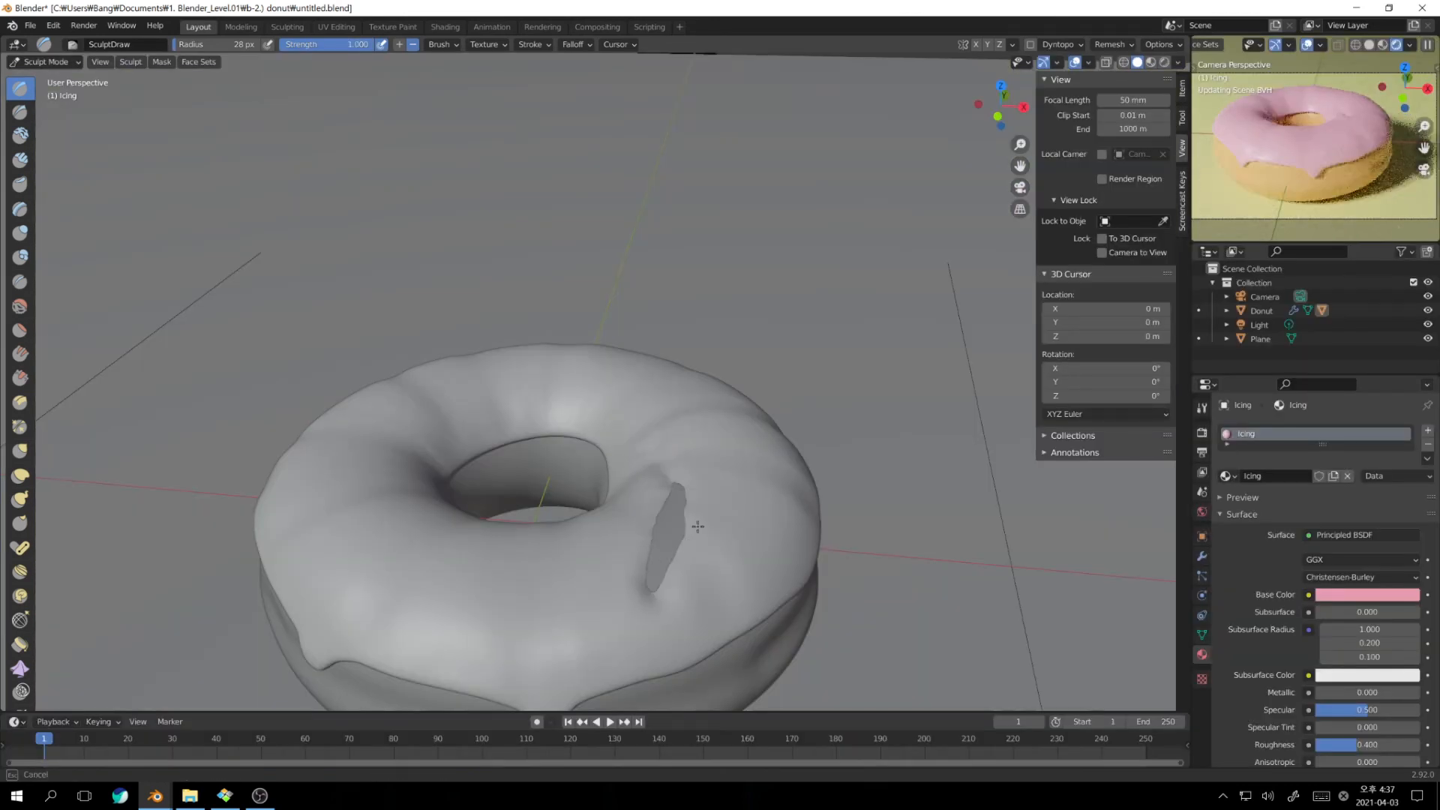
key("ctrl+z")
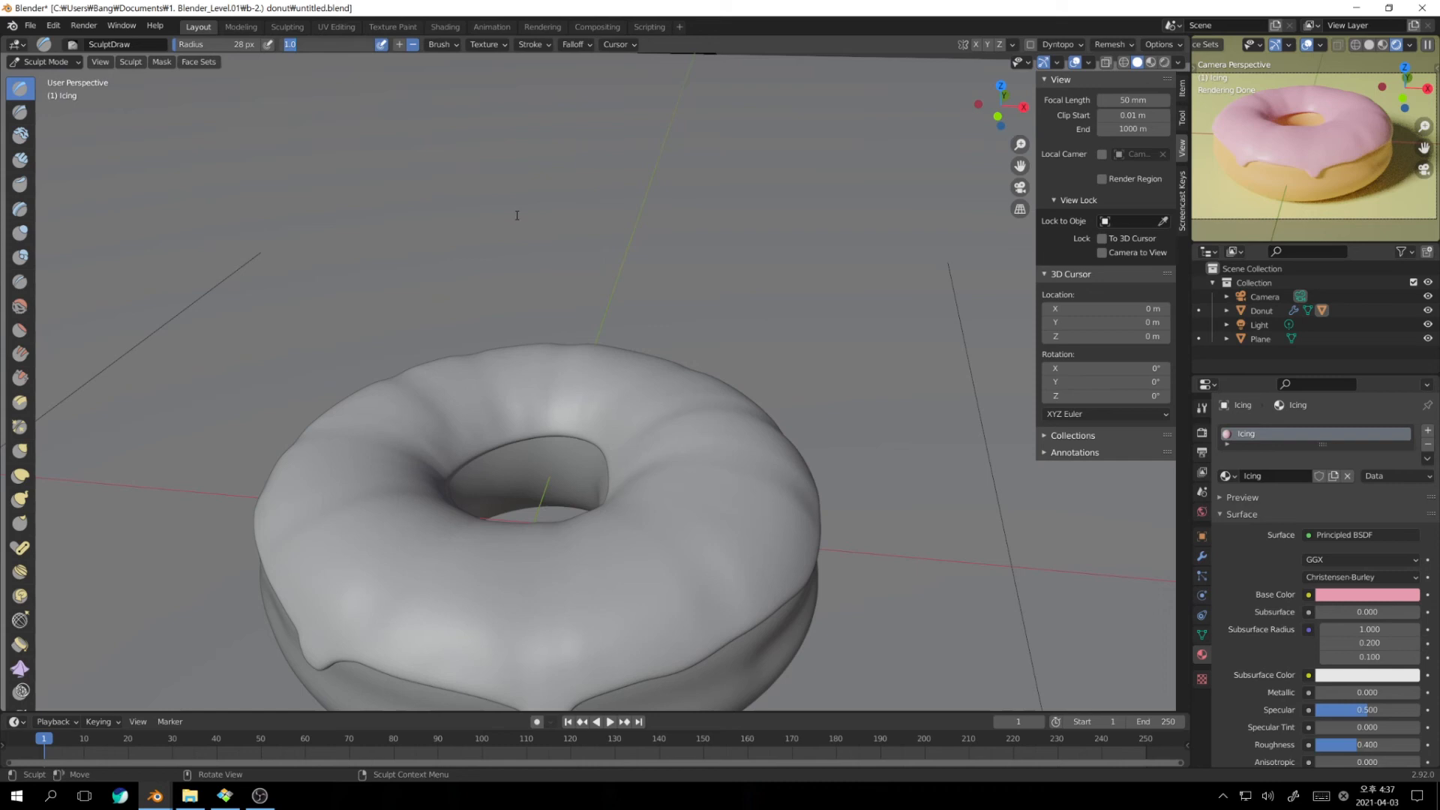
Set the Draw brush strength to 0.3, carve small creases in the Icing around the hole's rim, and check them through the camera
type("3")
key("Return")
scroll(533, 383, "up", 4)
left_click(525, 363)
mouse_move(525, 363)
middle_mouse_down()
mouse_move(501, 353)
mouse_move(494, 375)
middle_mouse_up()
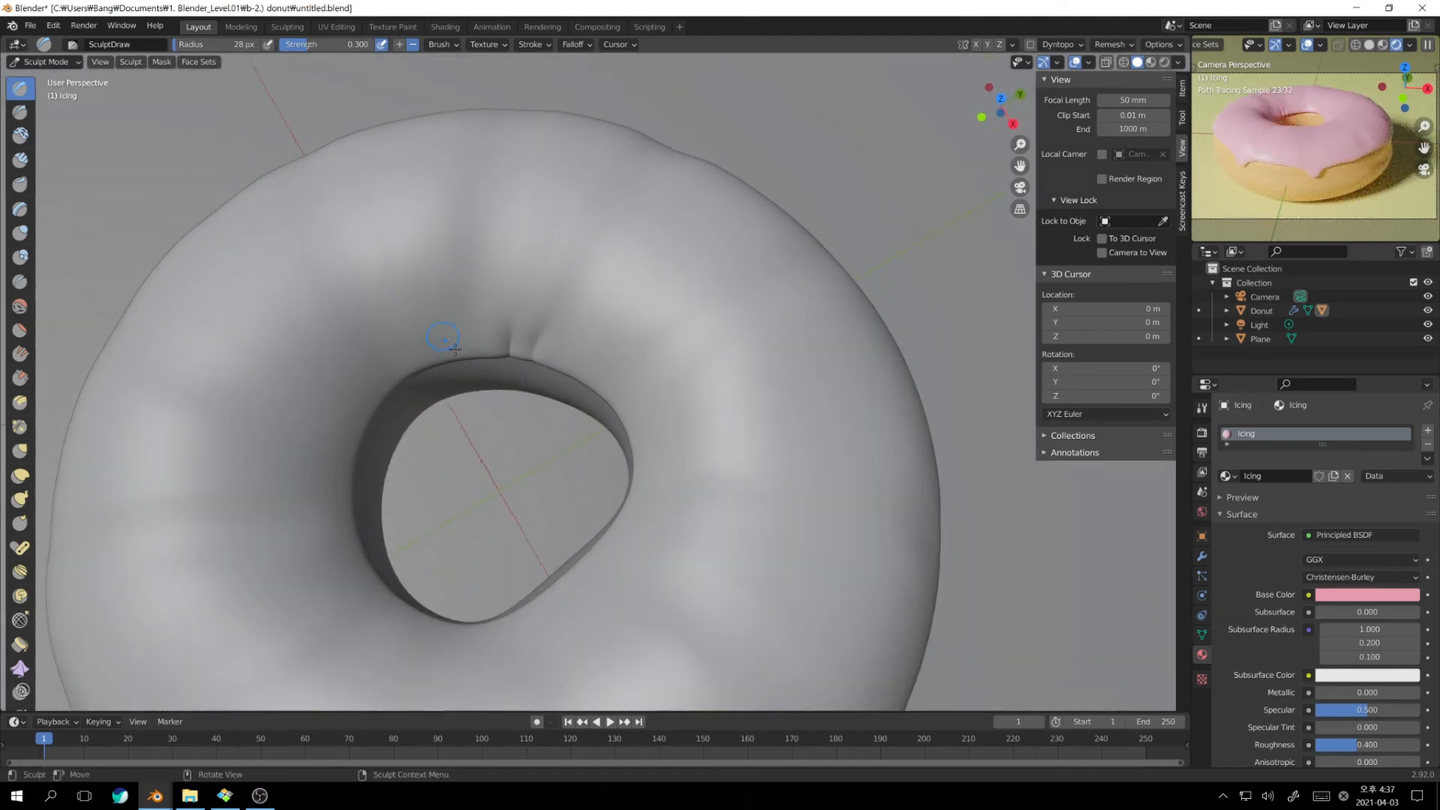
mouse_move(444, 336)
middle_mouse_down()
mouse_move(593, 343)
mouse_move(614, 291)
middle_mouse_up()
left_click_drag(608, 289, 606, 260)
middle_click_drag(650, 286, 684, 285)
left_click_drag(624, 270, 656, 328)
key("KP_0")
key("KP_0")
middle_click_drag(655, 324, 685, 311)
key("KP_0")
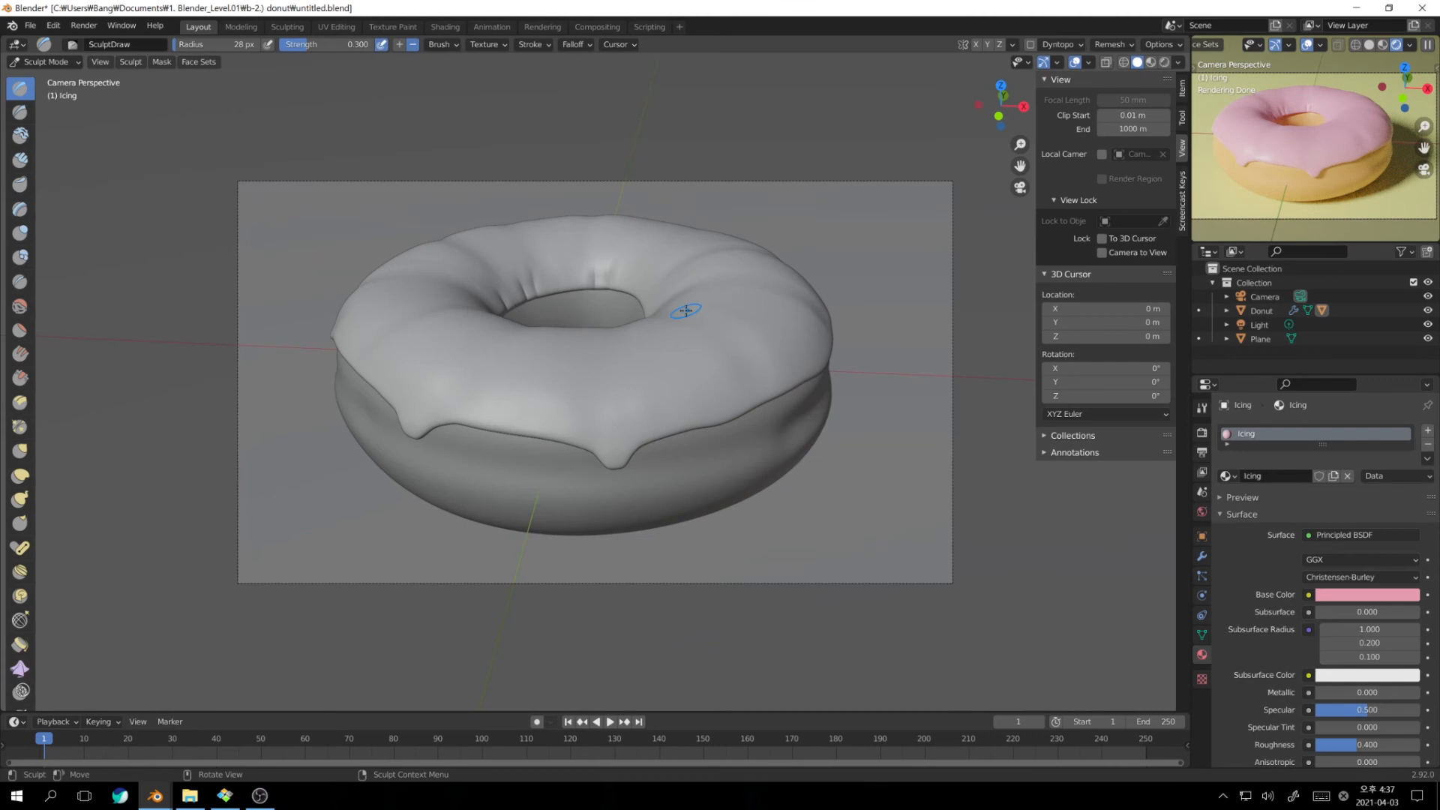
Carve further short creases with the Draw brush along the Icing's inner rim, working around the hole from several sides
key("KP_0")
mouse_move(575, 260)
left_mouse_down()
mouse_move(643, 239)
mouse_move(651, 267)
mouse_move(626, 232)
left_mouse_up()
middle_click_drag(635, 263, 765, 274)
left_click_drag(765, 274, 766, 254)
left_click_drag(605, 261, 649, 250)
middle_click_drag(699, 298, 637, 292)
left_click_drag(523, 262, 544, 251)
mouse_move(559, 276)
middle_mouse_down()
mouse_move(455, 282)
mouse_move(398, 164)
middle_mouse_up()
left_click_drag(397, 164, 361, 164)
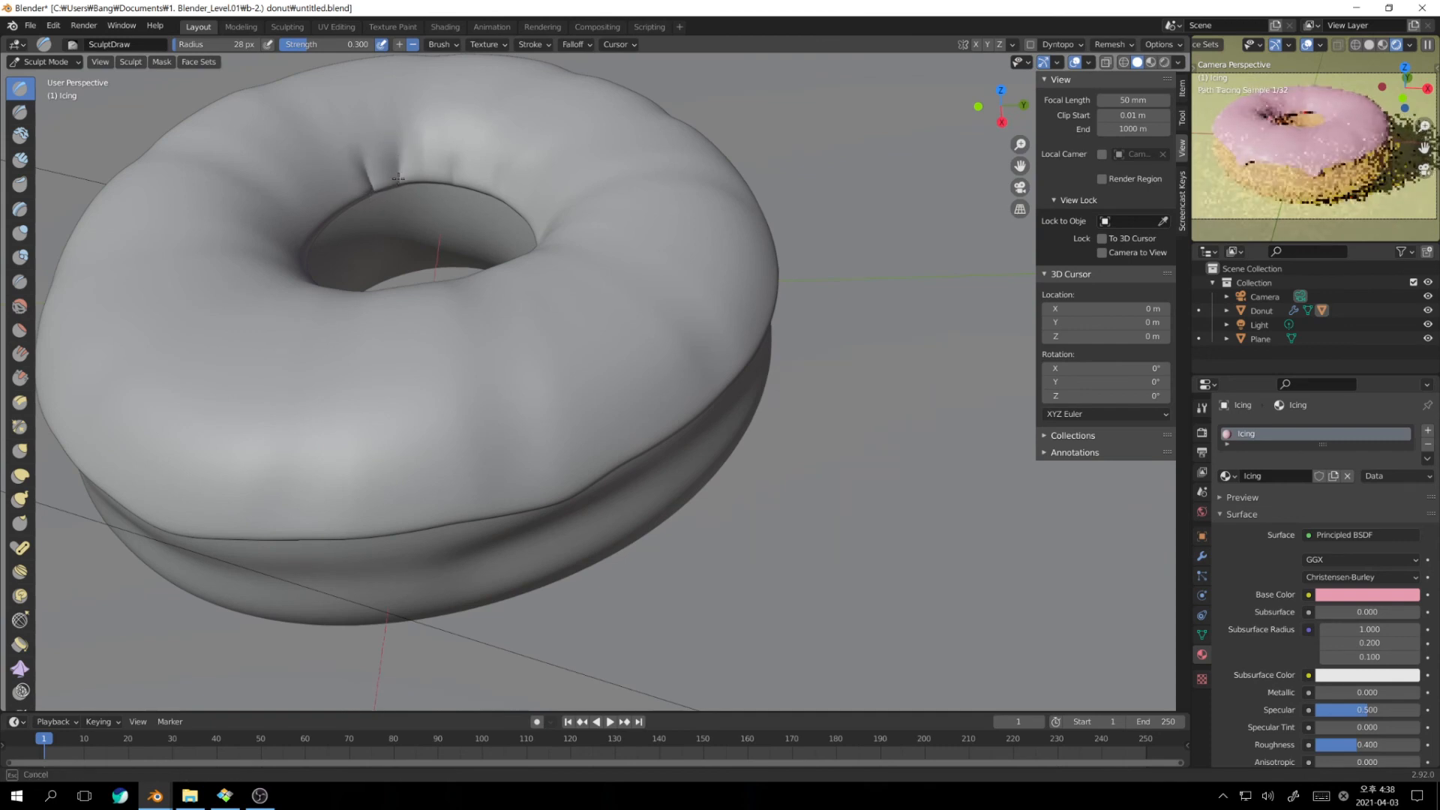
middle_click_drag(403, 155, 343, 181)
left_click_drag(324, 112, 330, 138)
middle_click_drag(330, 138, 328, 130)
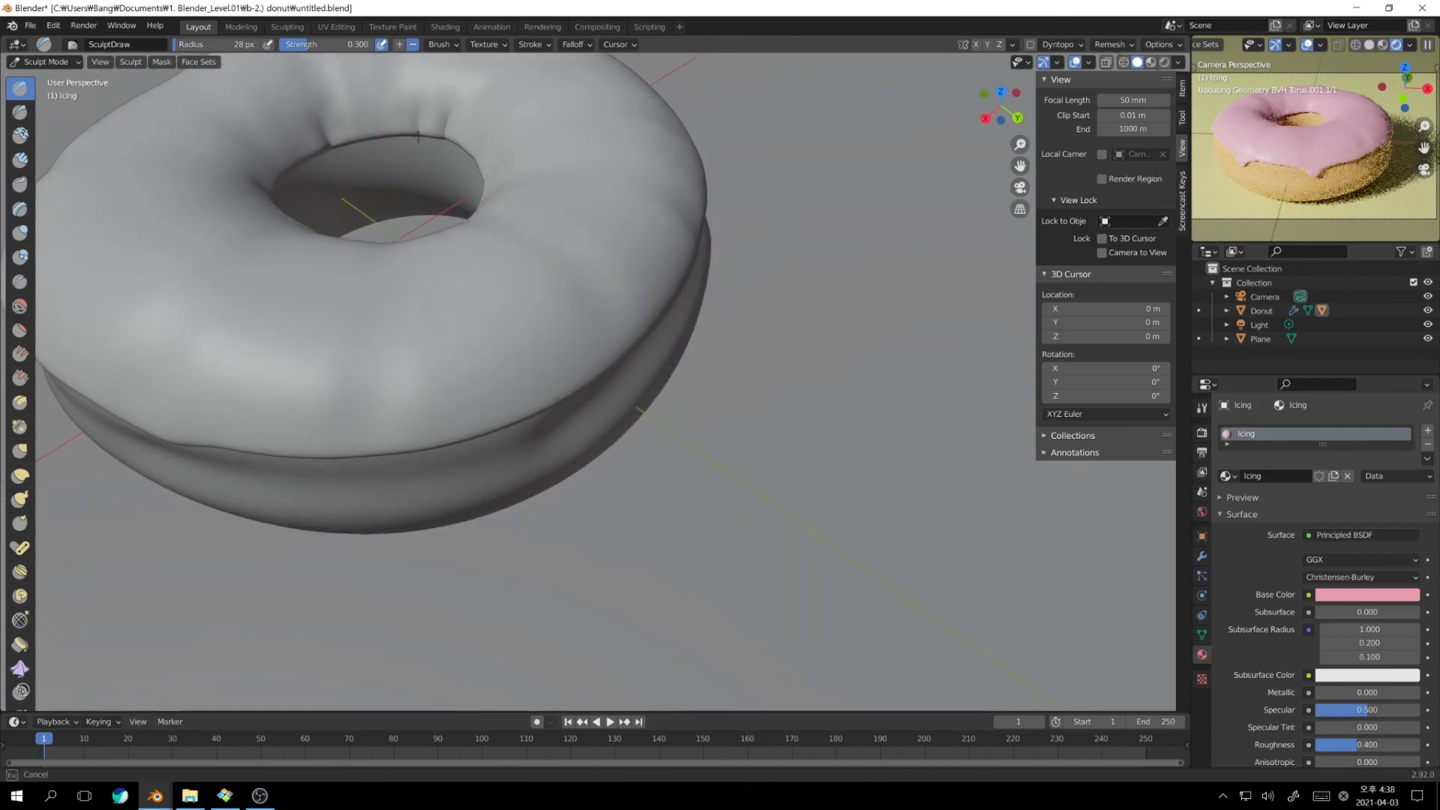
Render the camera view of the creased Icing and compare it with the reference donut photo
scroll(489, 239, "down", 5)
key("KP_0")
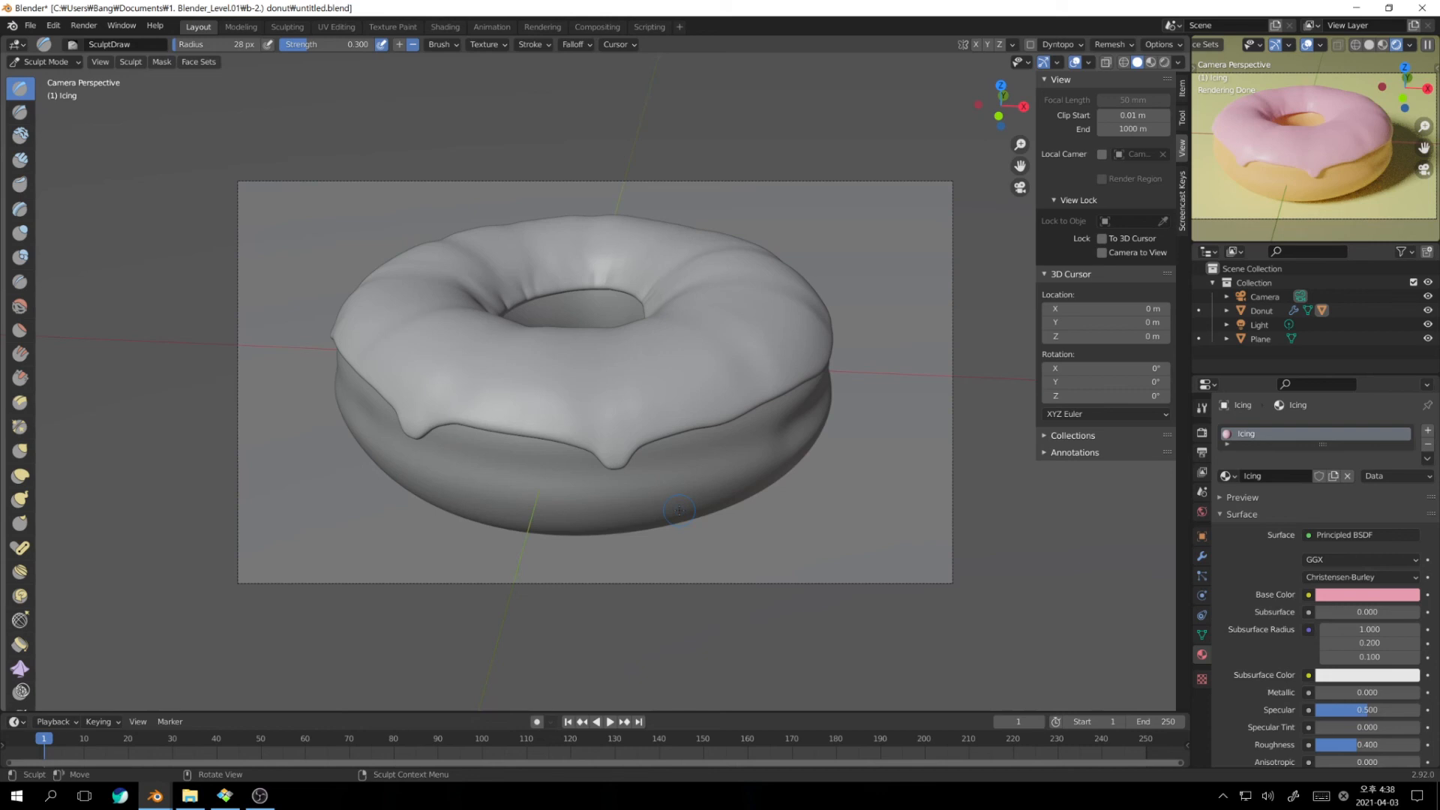
key("F12")
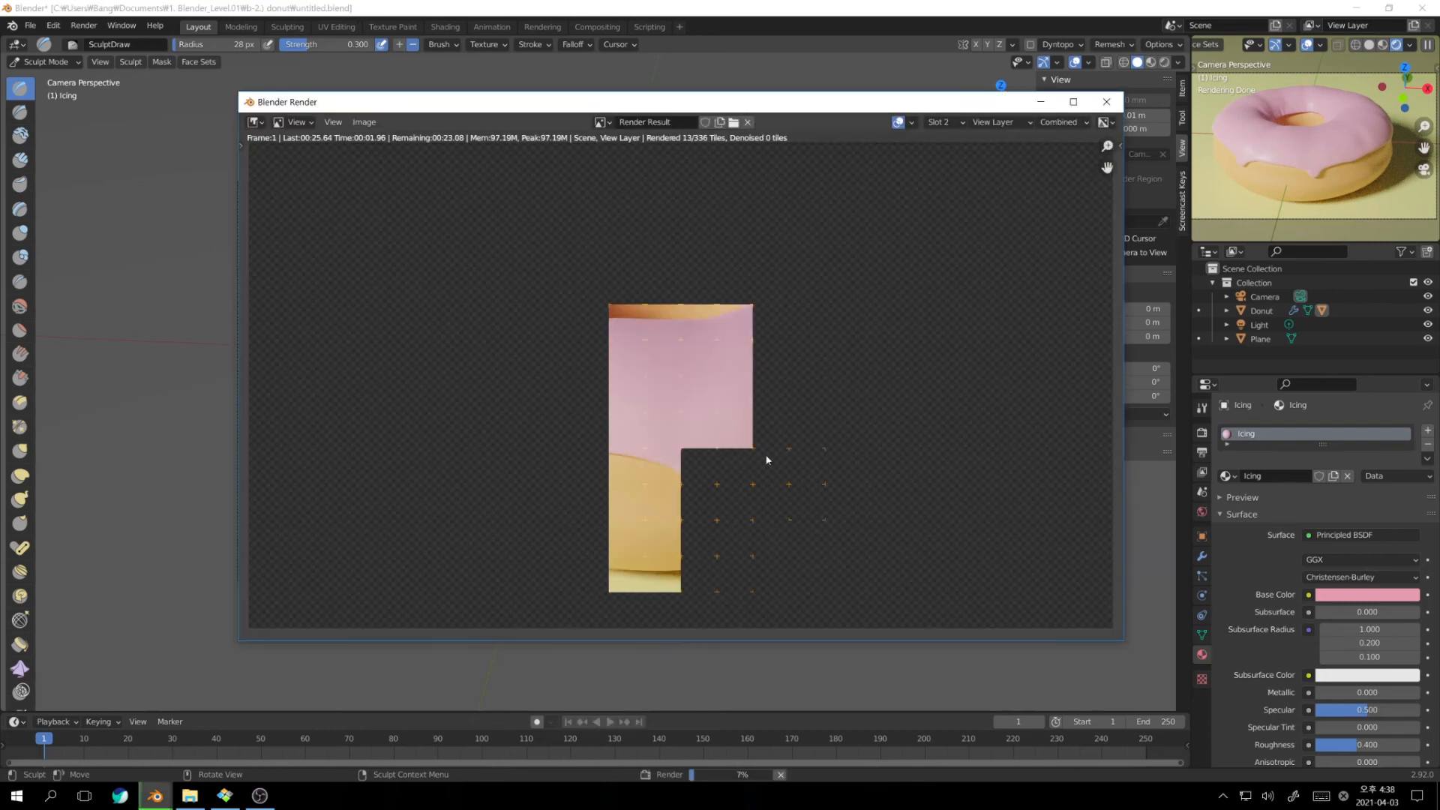
key("alt+Tab")
key("alt+Tab")
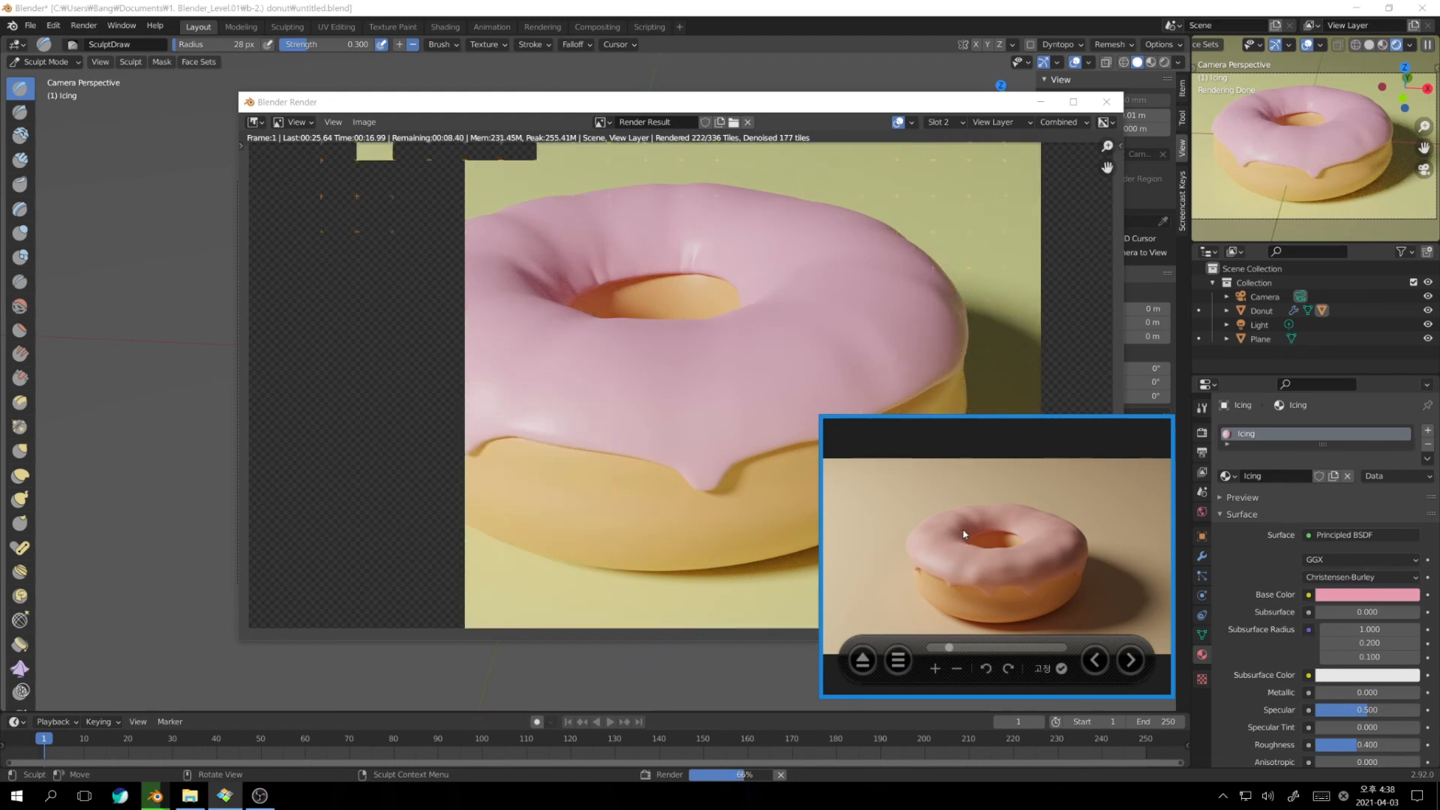
left_click(919, 143)
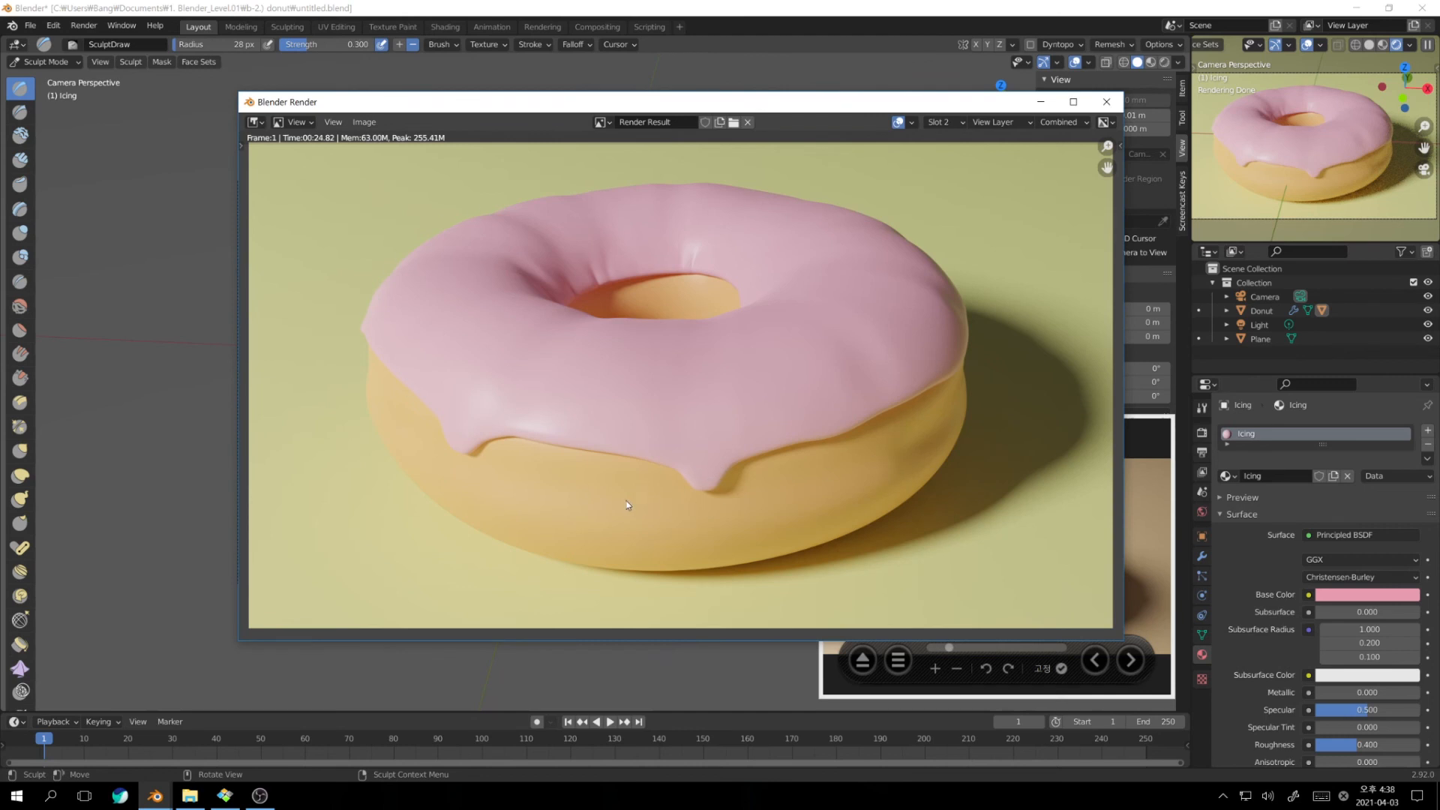
Save the rendered image as 03 in PNG format in the donut project folder
key("shift+alt+s")
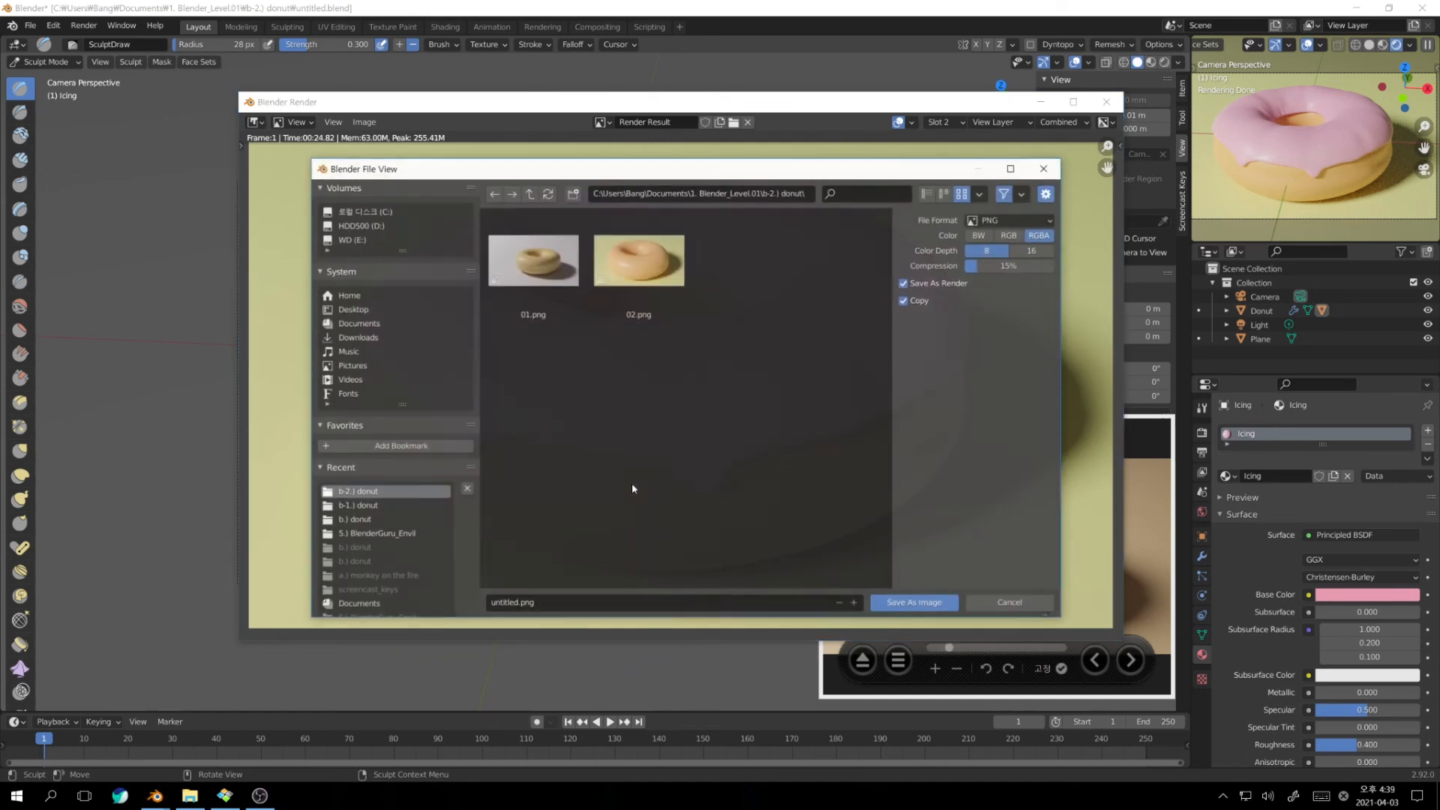
left_click(543, 606)
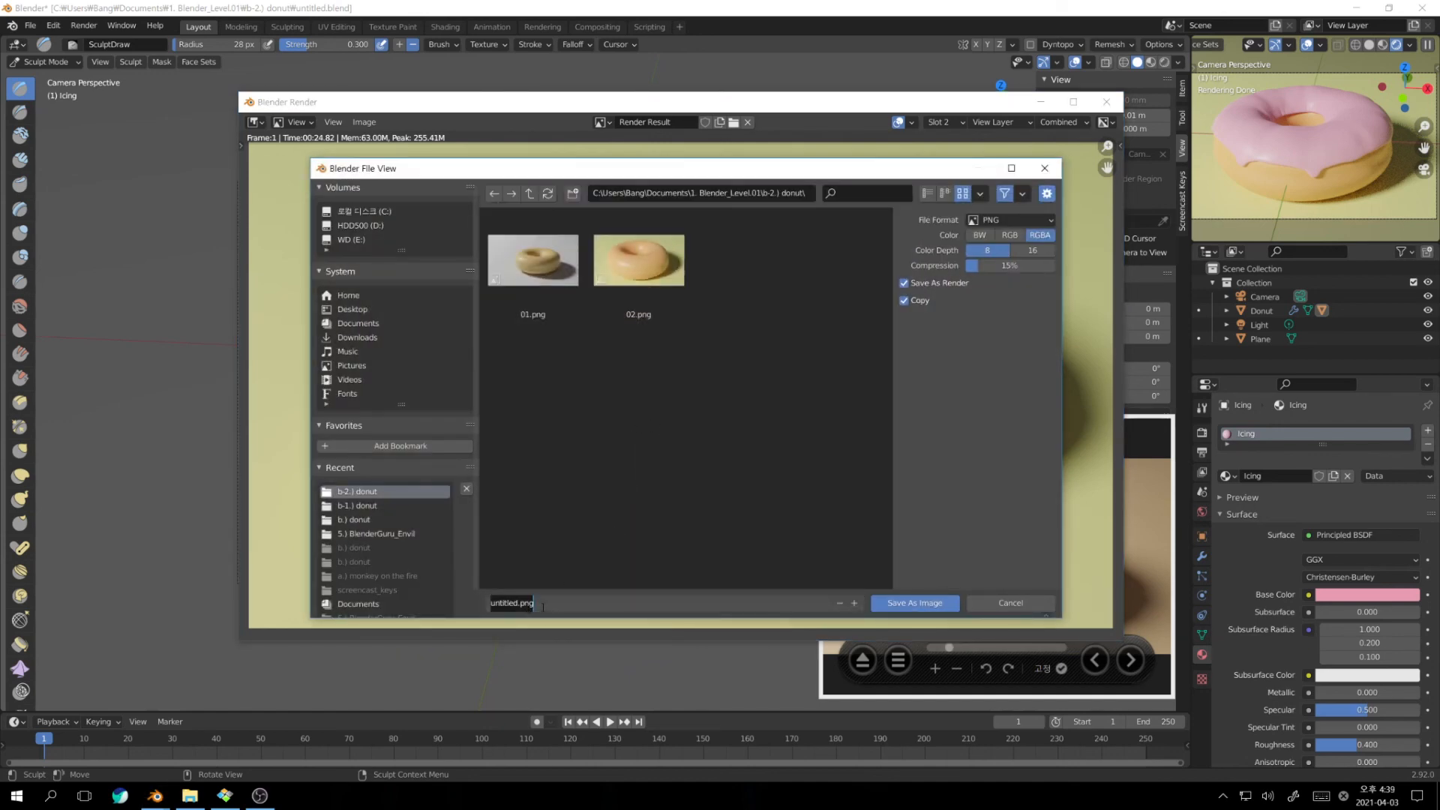
type("03")
key("Return")
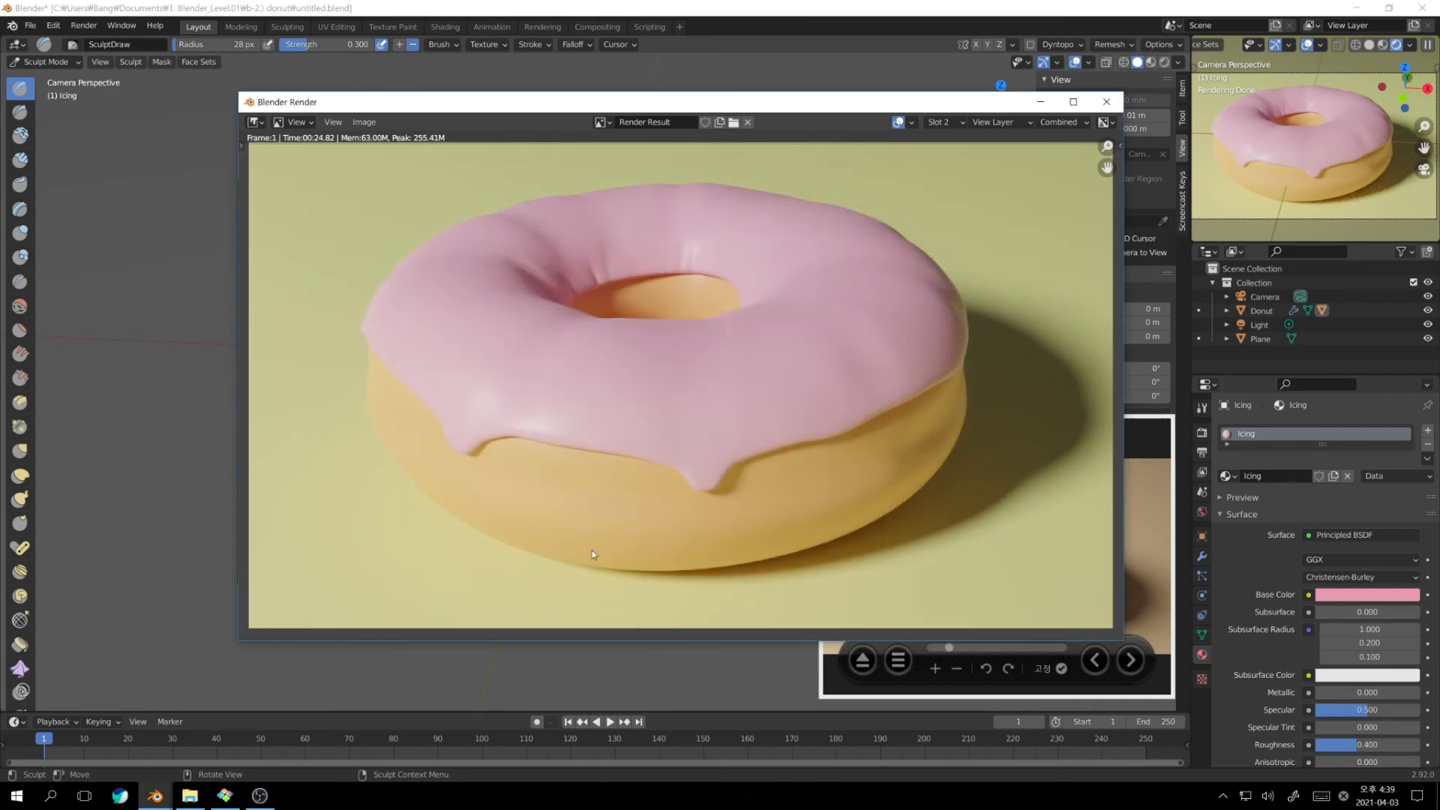
Compare the render results in Slot 1 and Slot 2, finish on Slot 2, and close the render window
left_click(941, 122)
left_click(946, 145)
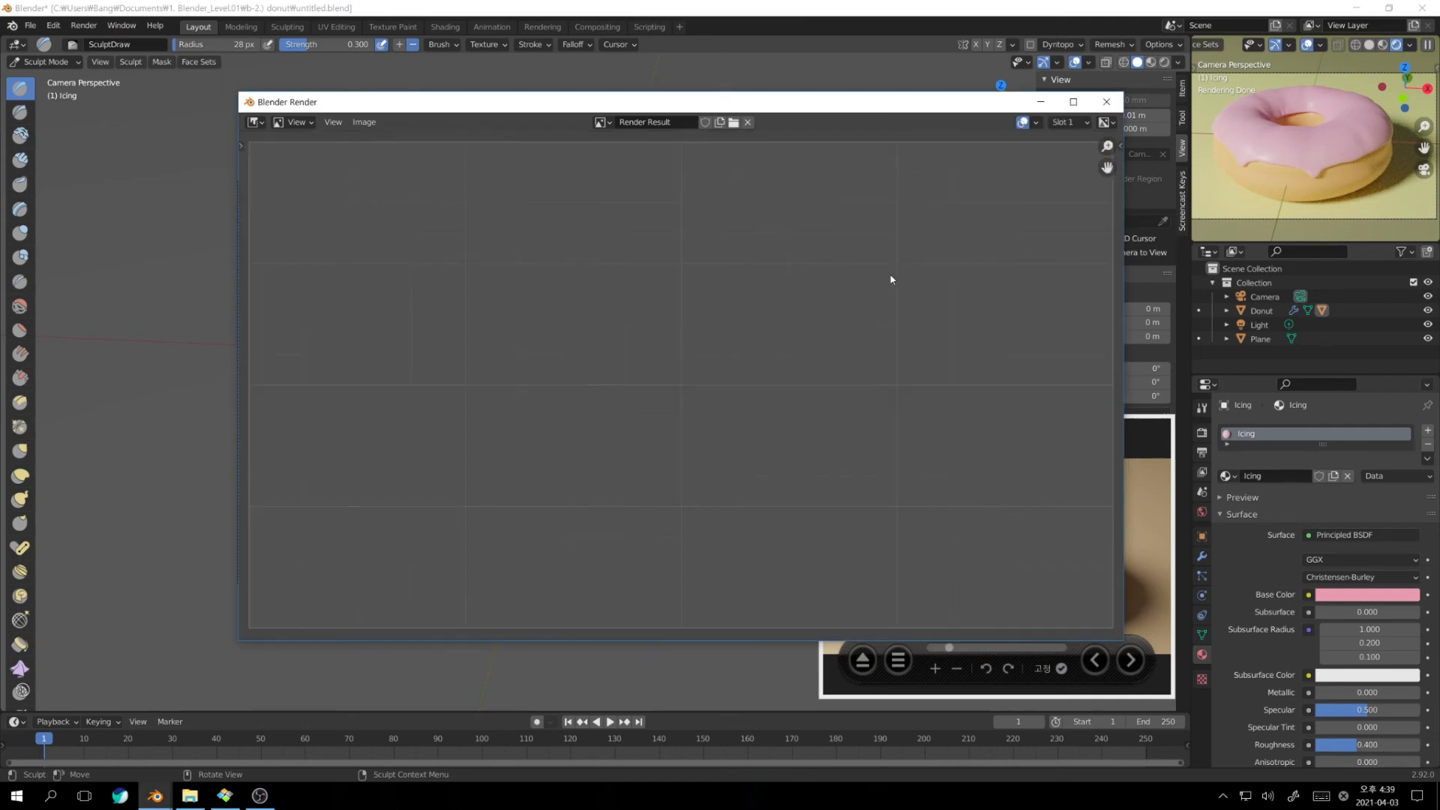
left_click(1063, 122)
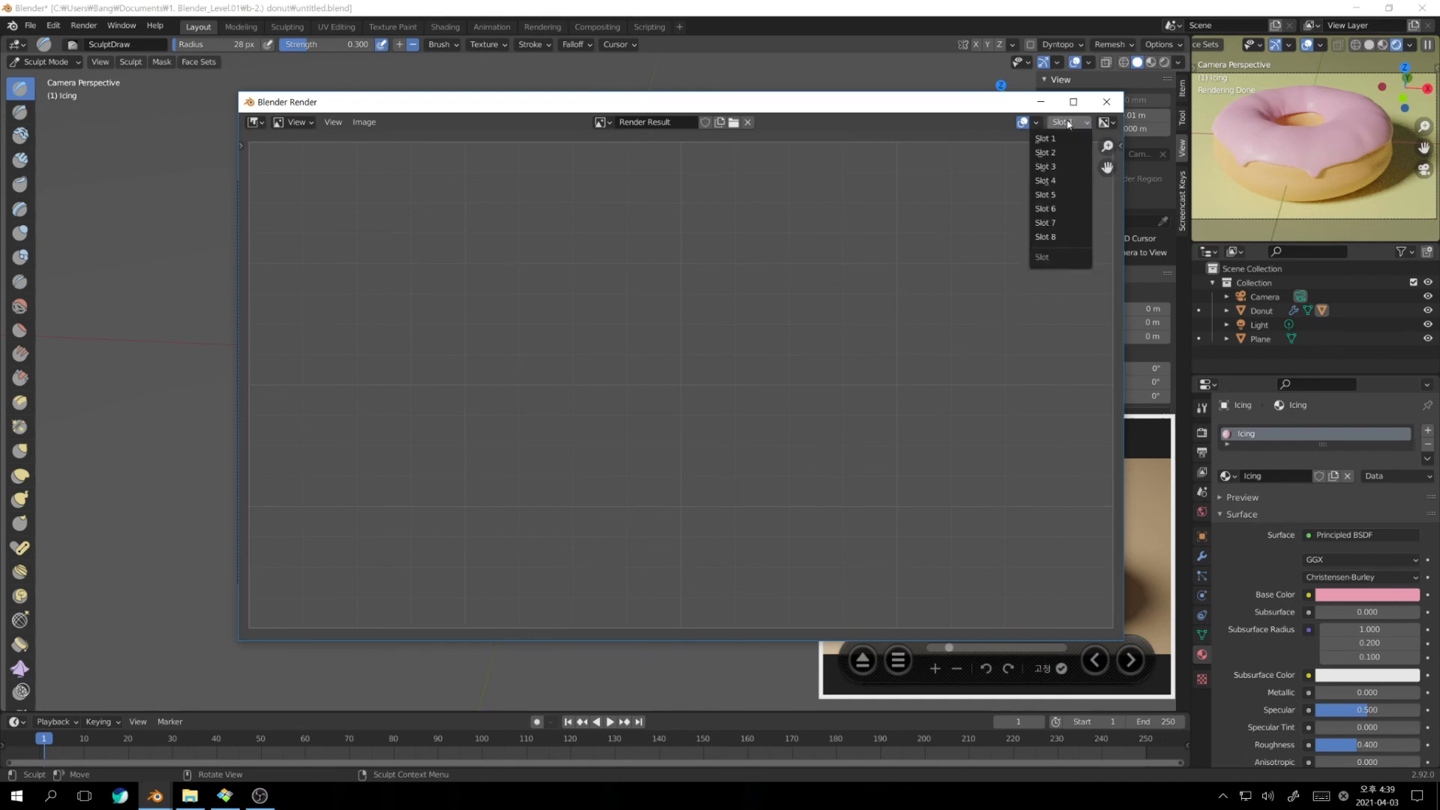
left_click(1052, 142)
left_click(1063, 122)
left_click(1046, 152)
left_click(1058, 122)
left_click(938, 122)
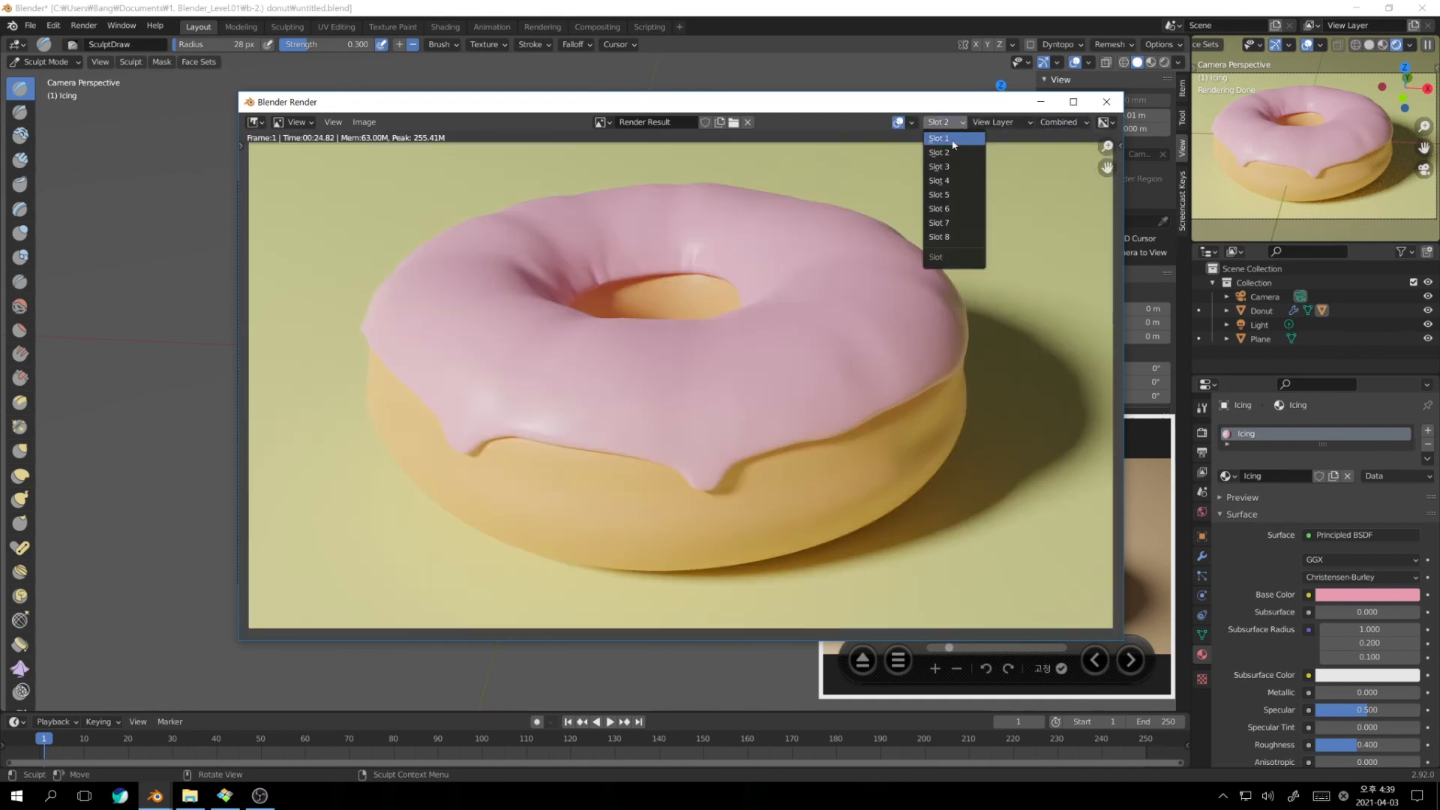
left_click(946, 139)
left_click(1065, 122)
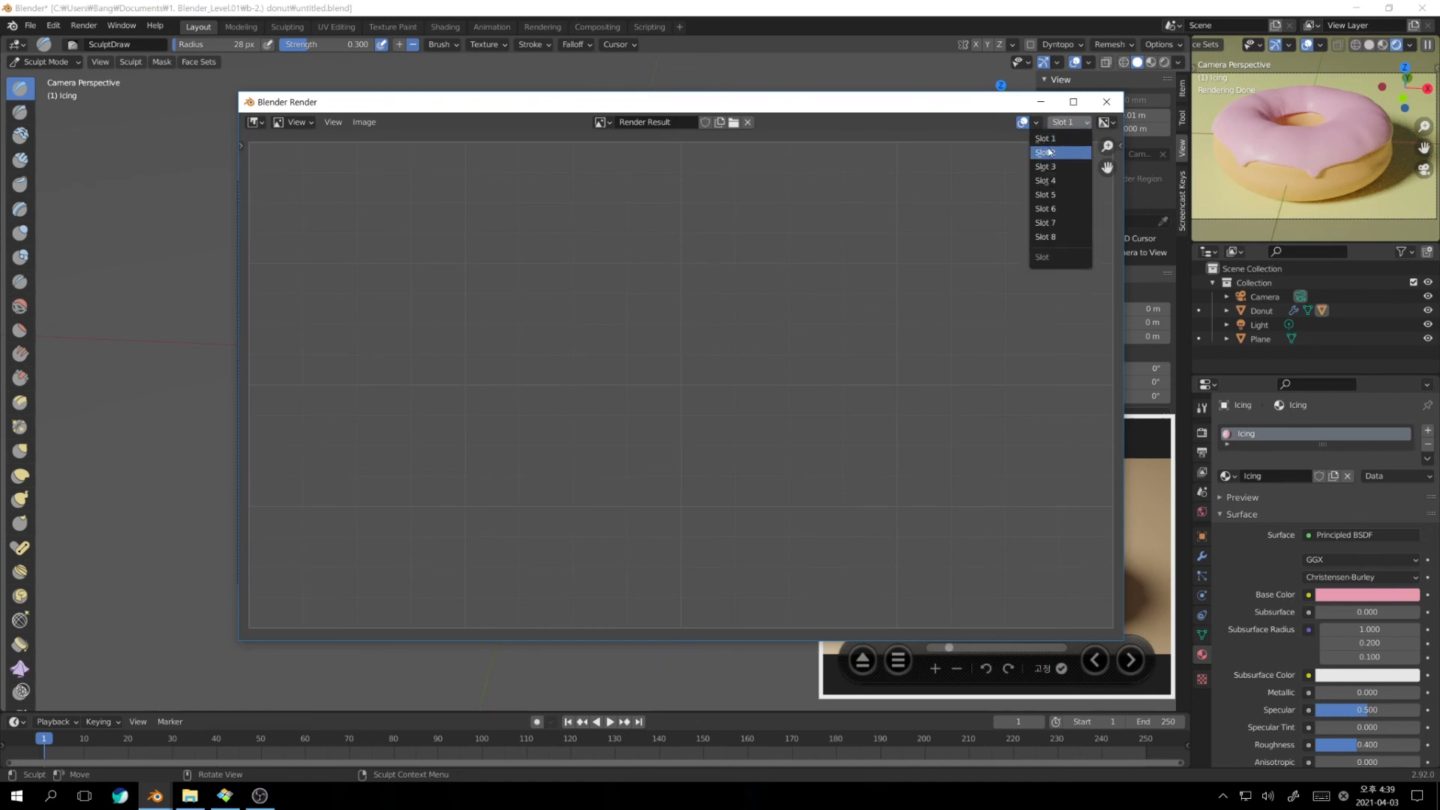
left_click(1062, 122)
left_click(1050, 153)
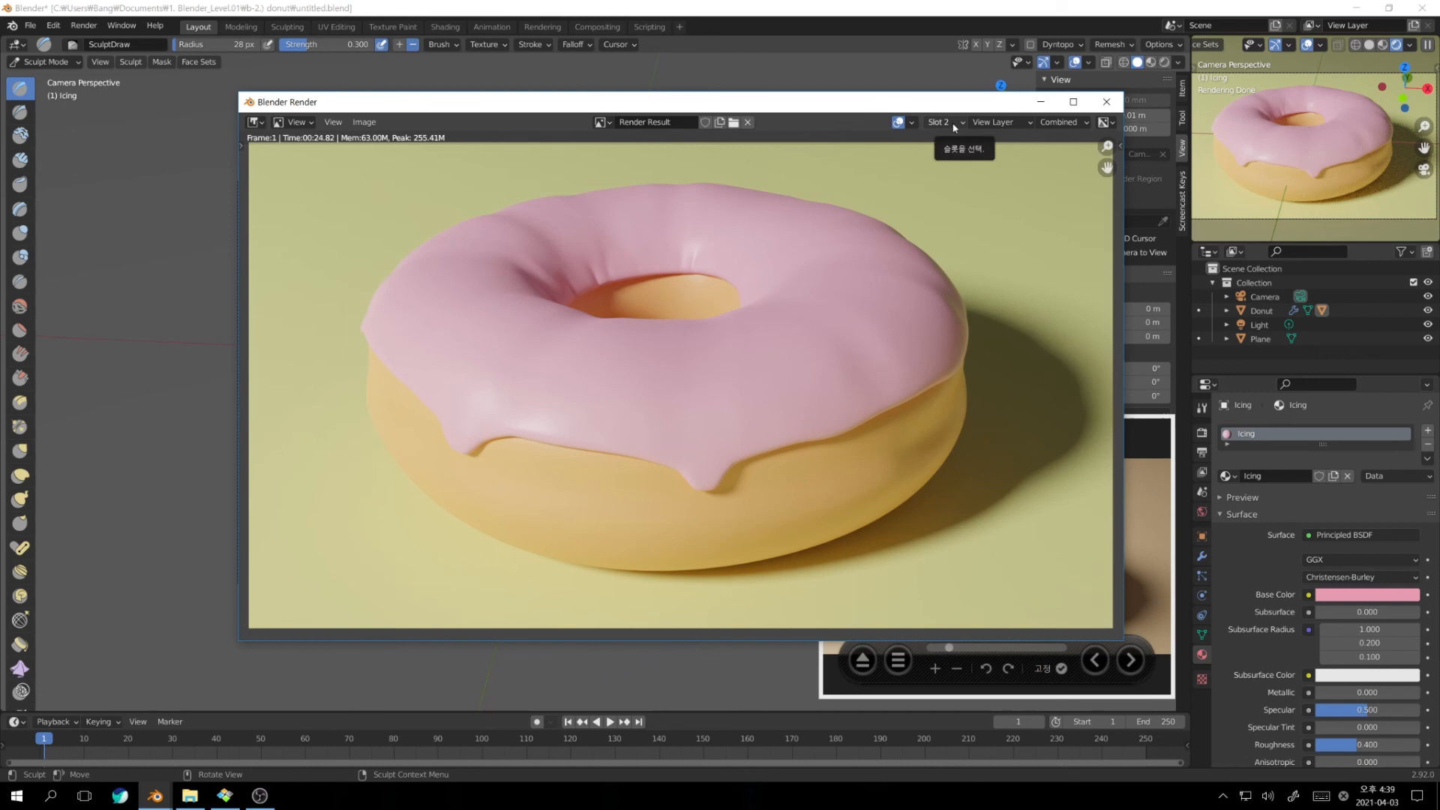
left_click(1107, 101)
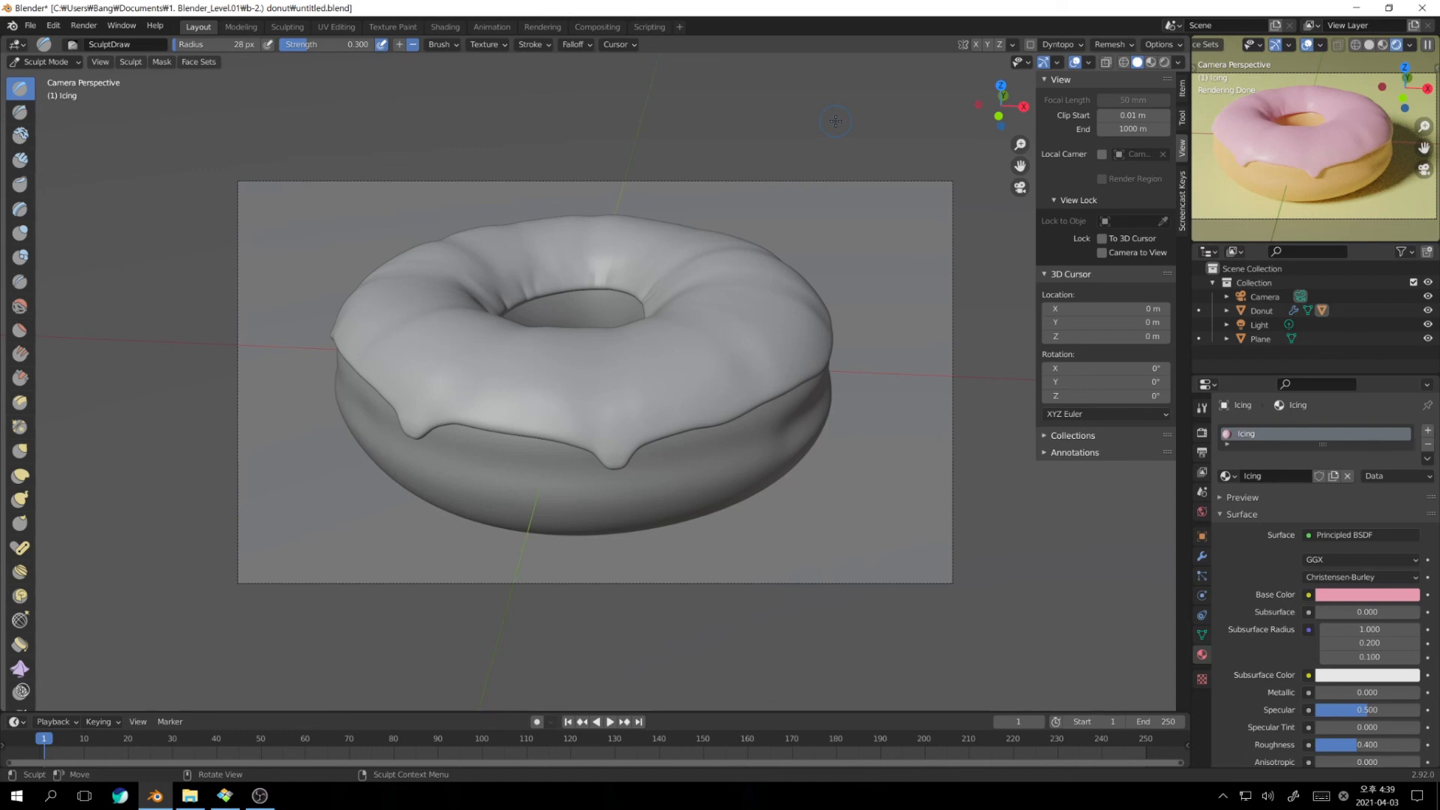
Examine the donut scene from other distances, through the camera, and in orthographic and perspective projection
middle_click_drag(829, 129, 829, 129)
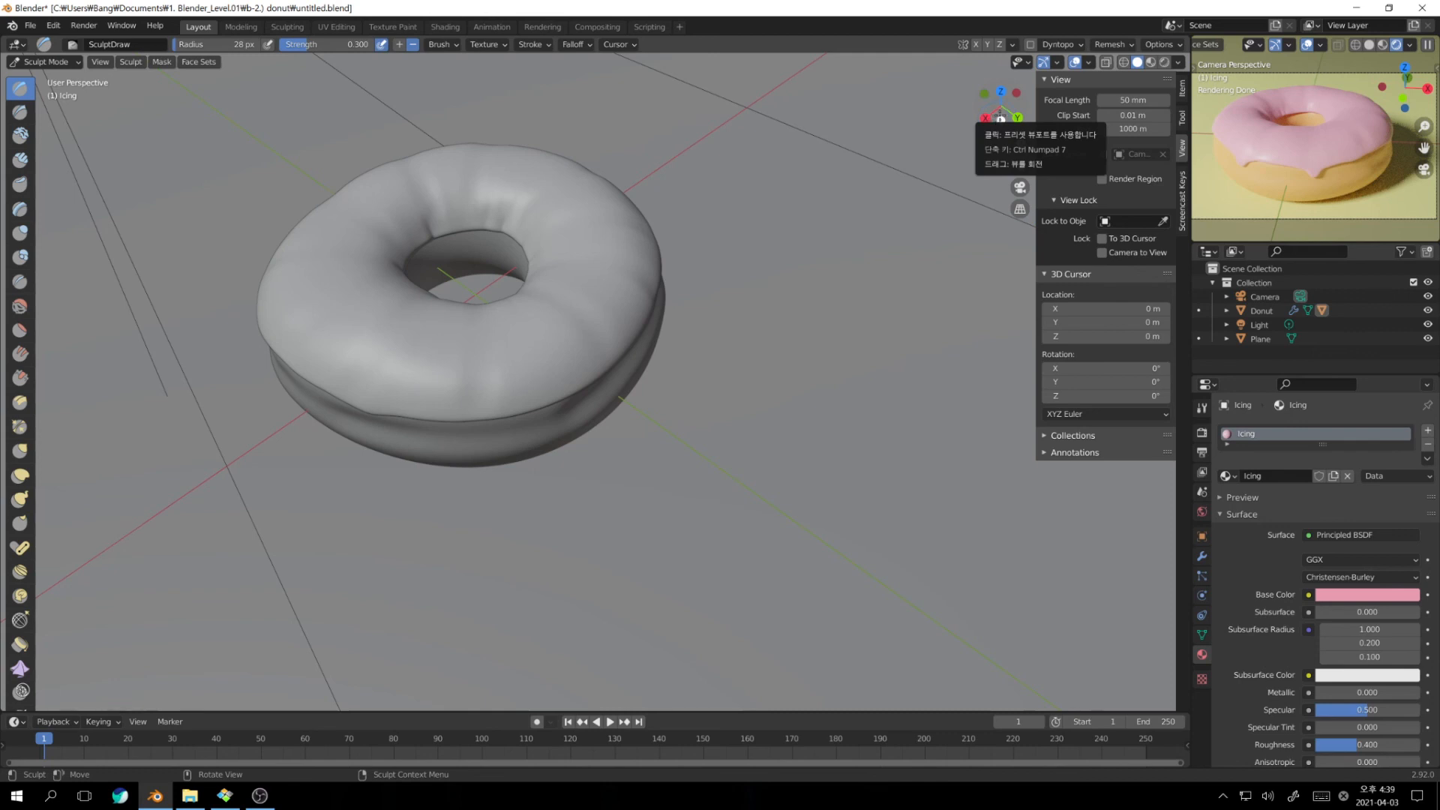
mouse_move(1021, 144)
left_mouse_down()
mouse_move(1021, 176)
mouse_move(1021, 128)
mouse_move(1021, 161)
mouse_move(1020, 145)
left_mouse_up()
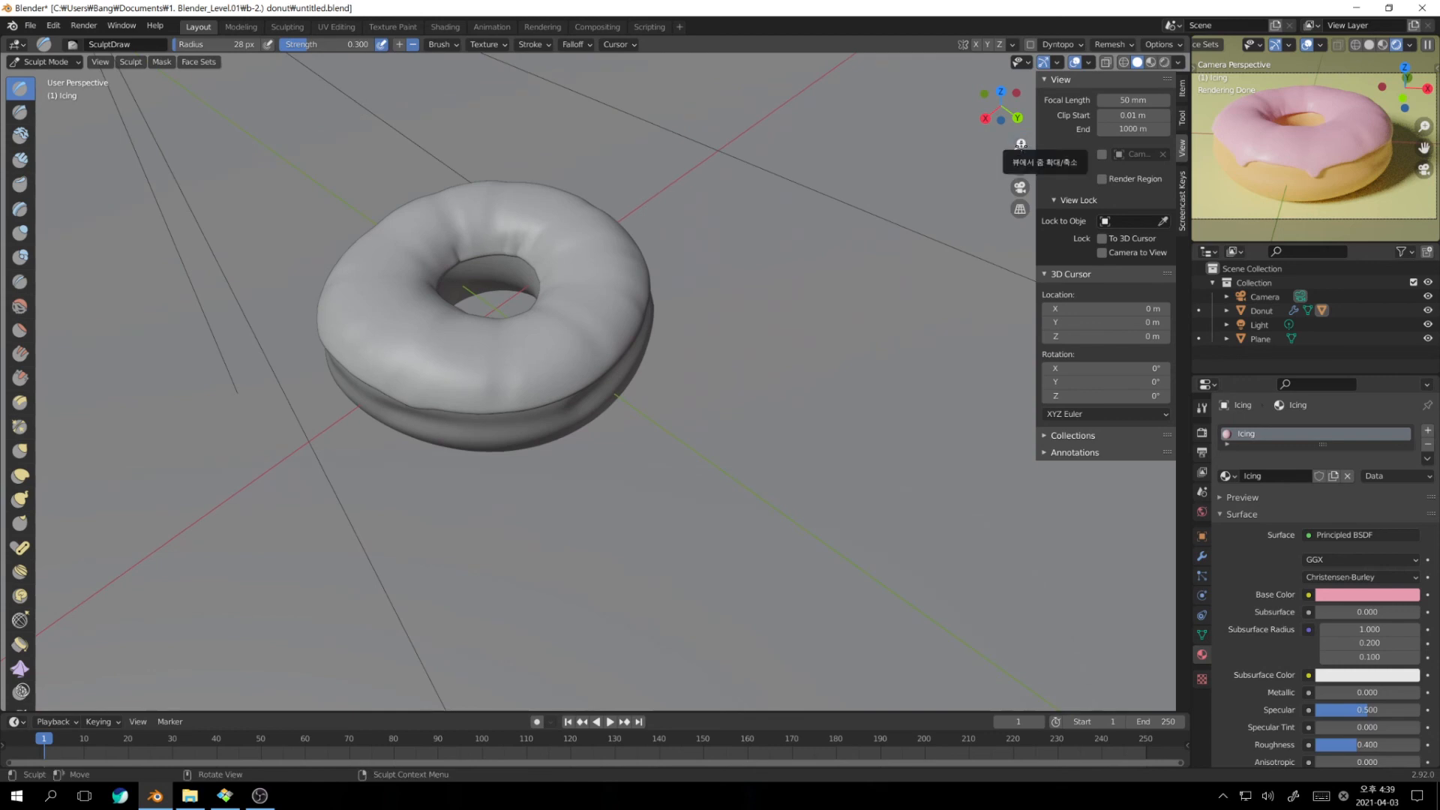
left_click_drag(1021, 145, 1185, 179)
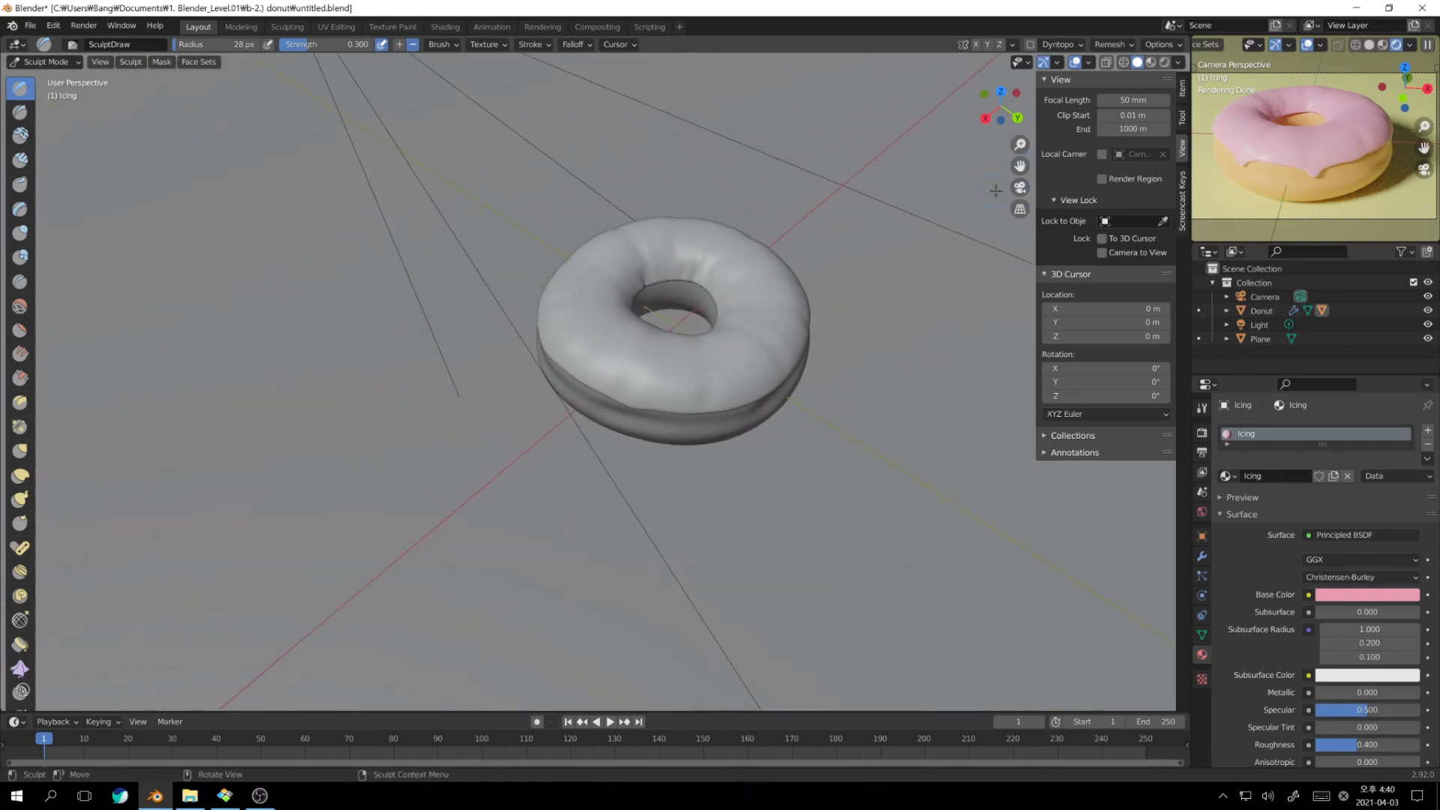
left_click(1020, 187)
left_click(1020, 187)
left_click(1020, 207)
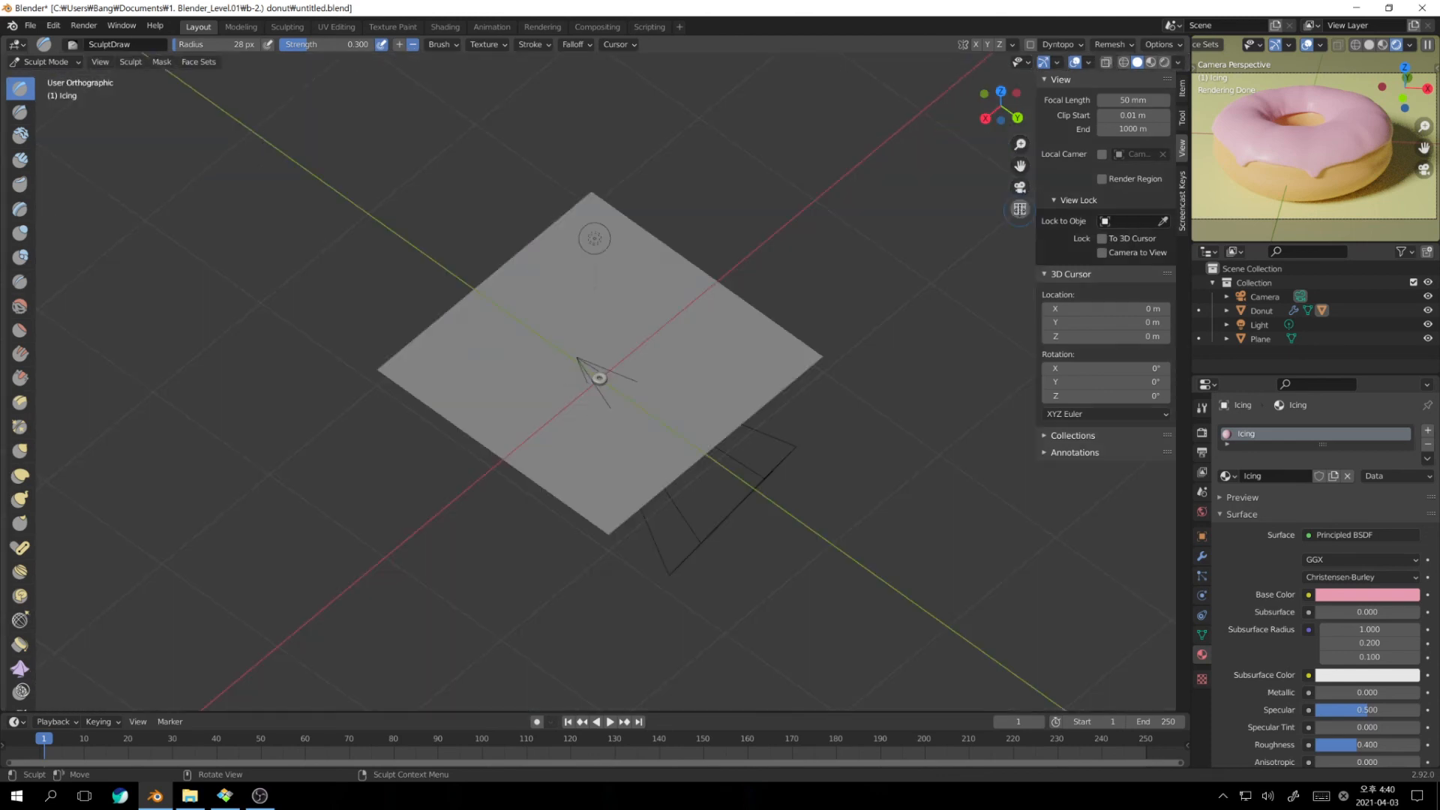
left_click(1020, 208)
left_click(1020, 208)
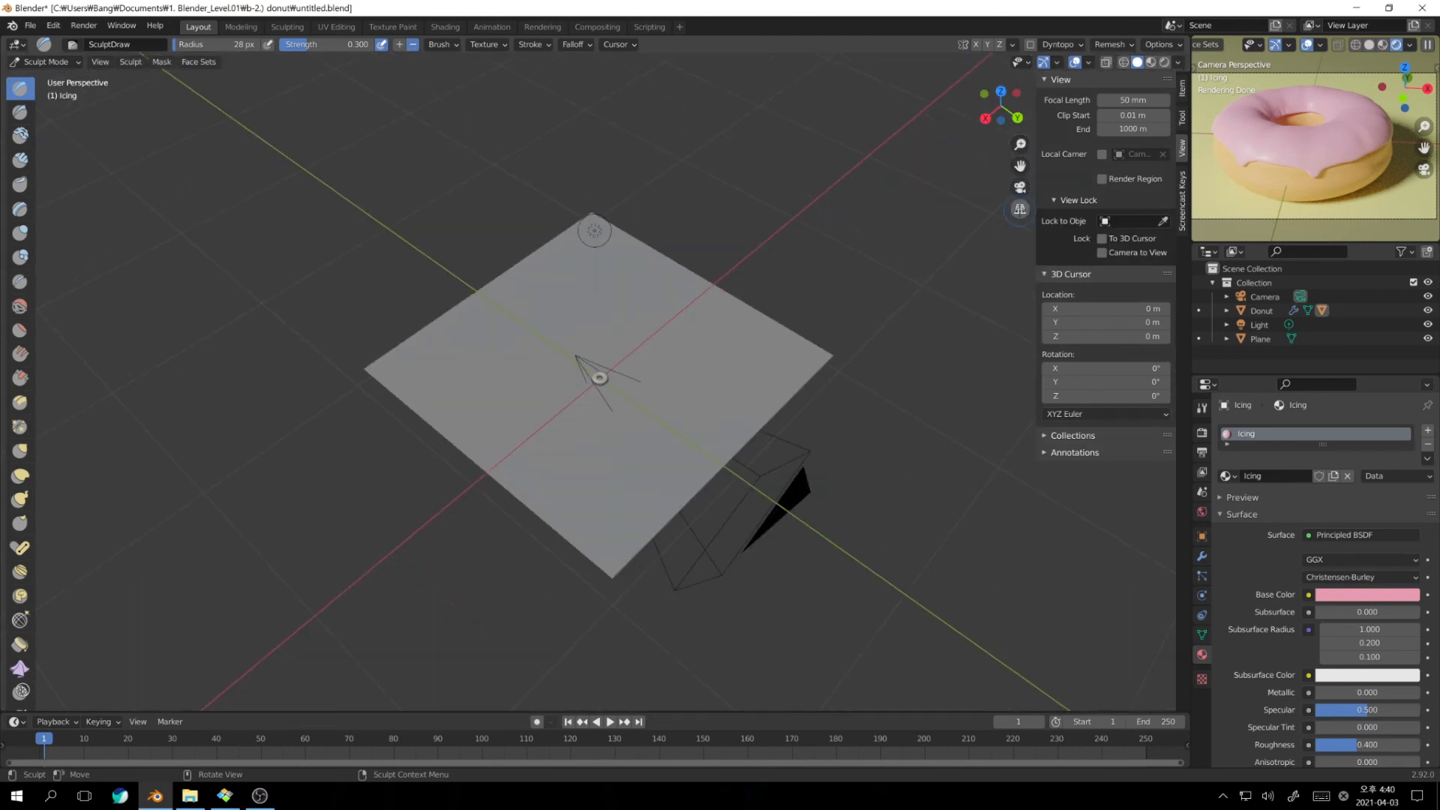
left_click(1020, 208)
left_click(1019, 209)
scroll(955, 228, "up", 4)
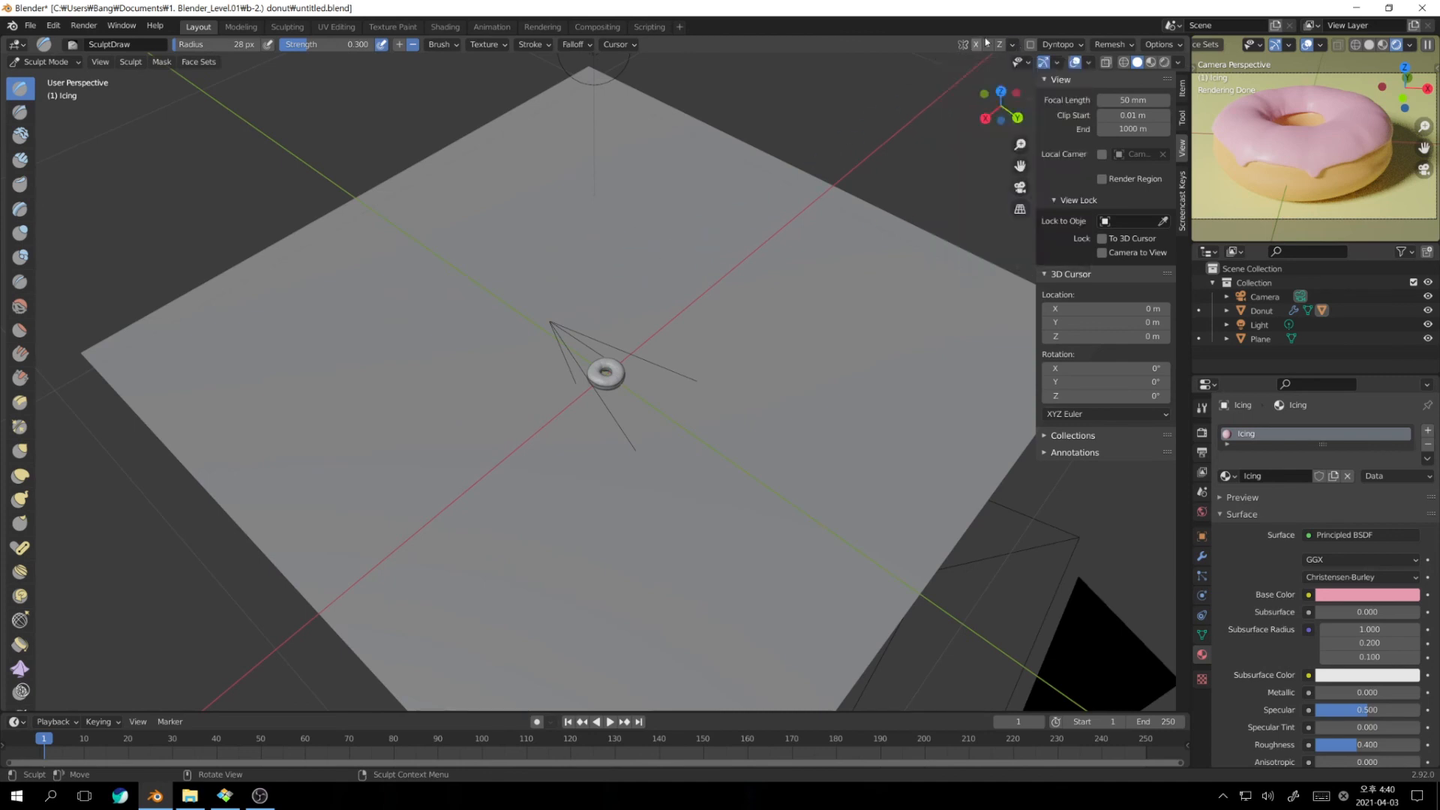
scroll(651, 391, "up", 7)
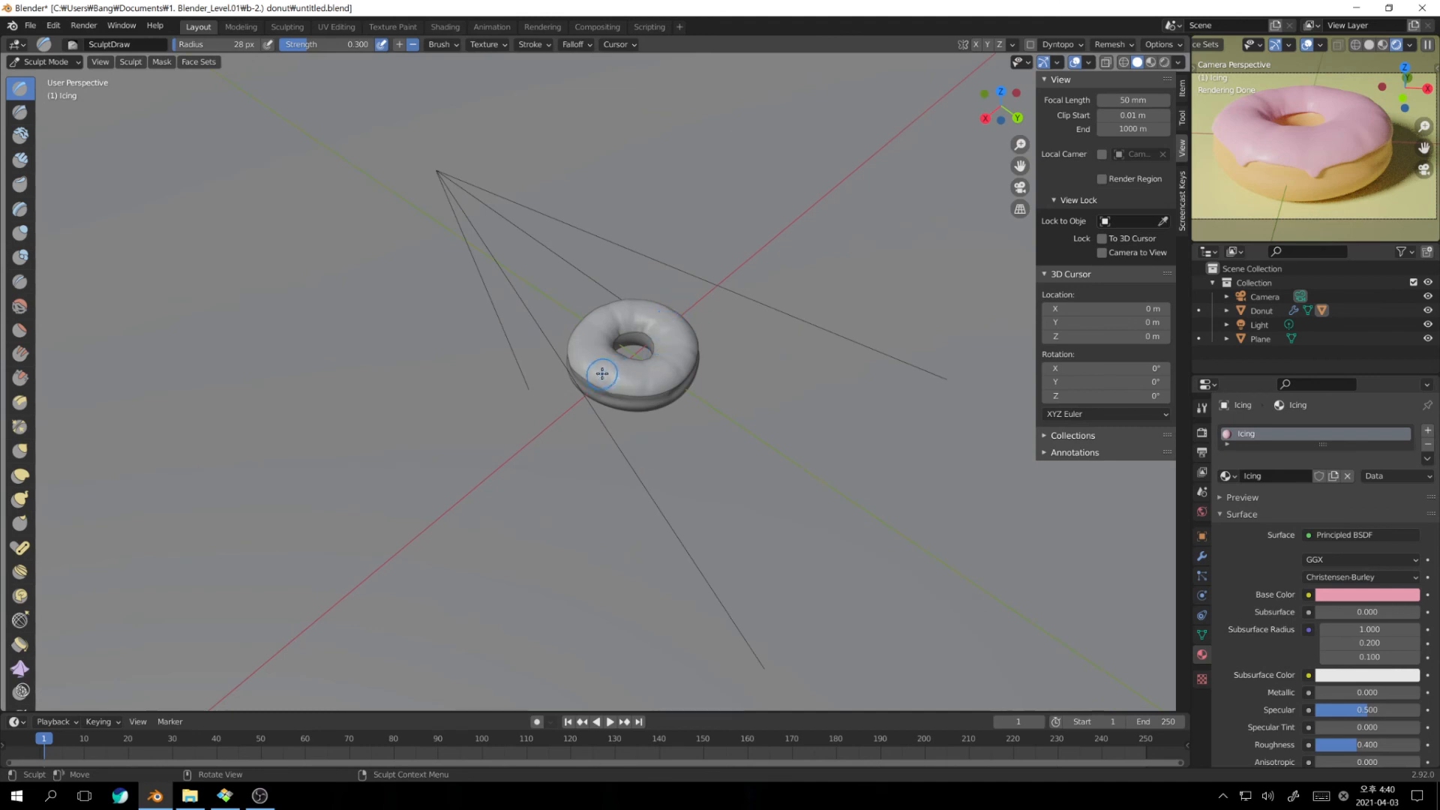
left_click(1077, 45)
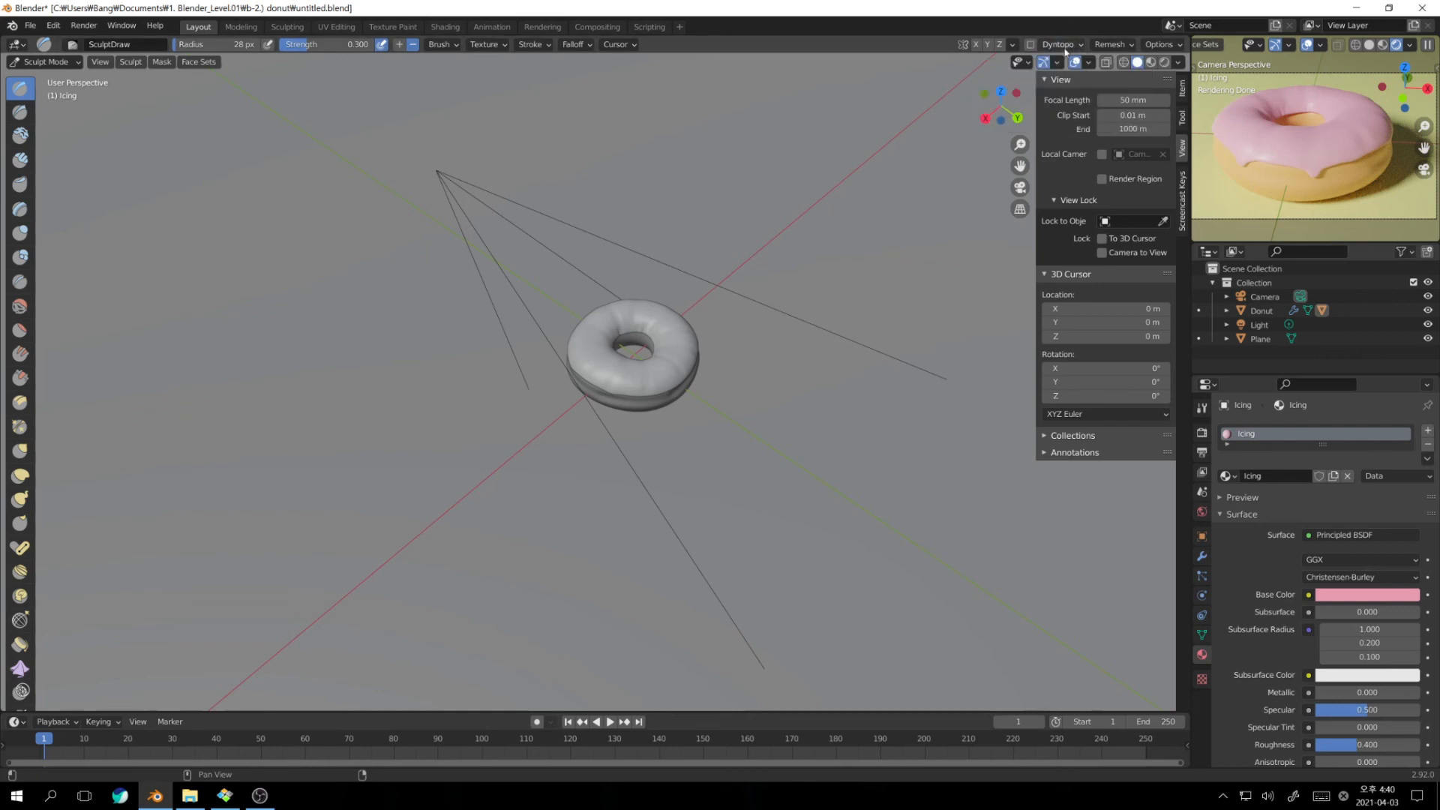
Return to Object Mode, check the reference photo of the donut with sprinkles, and deselect the Icing
middle_click_drag(530, 205, 685, 235, "shift")
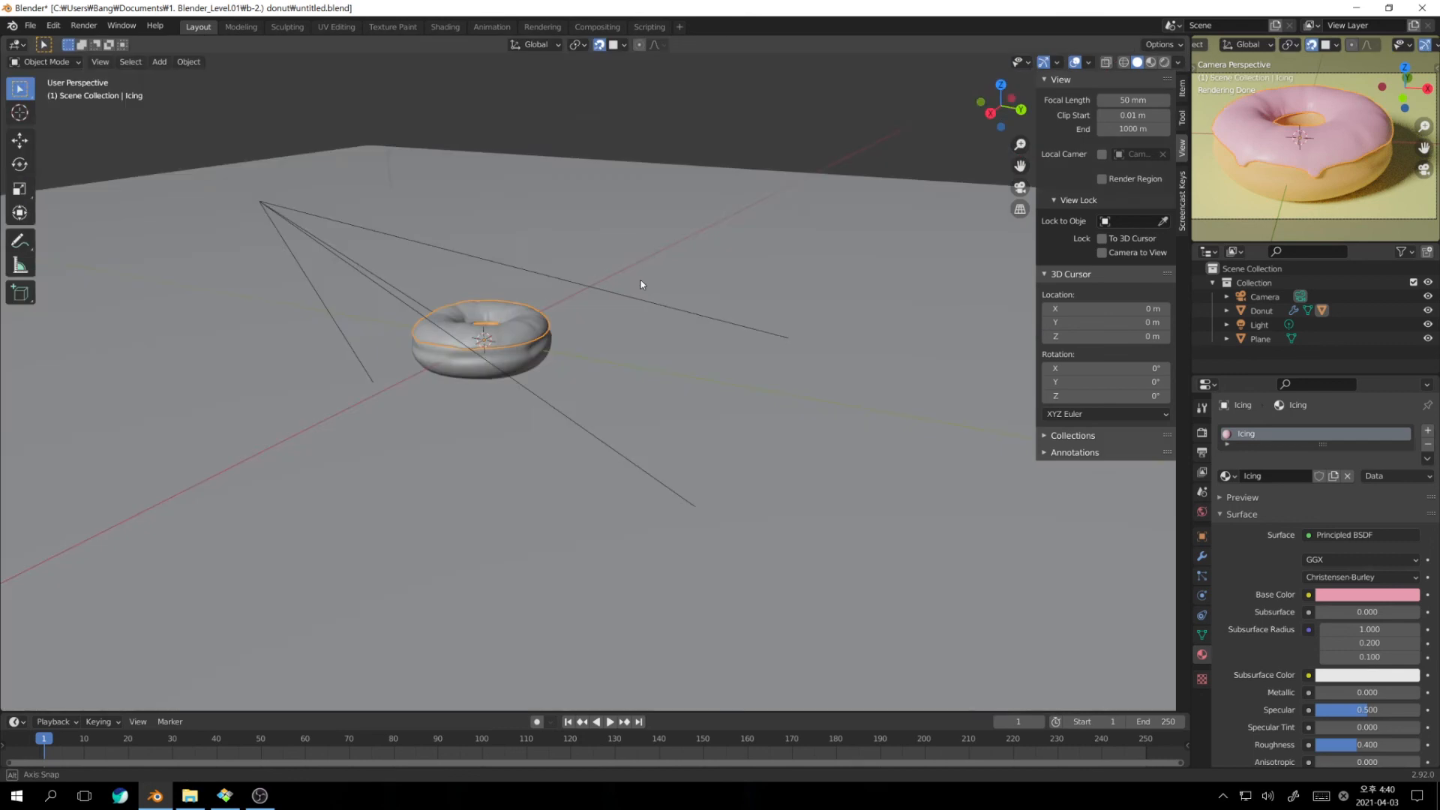
middle_click_drag(640, 282, 683, 282)
key("alt+Tab")
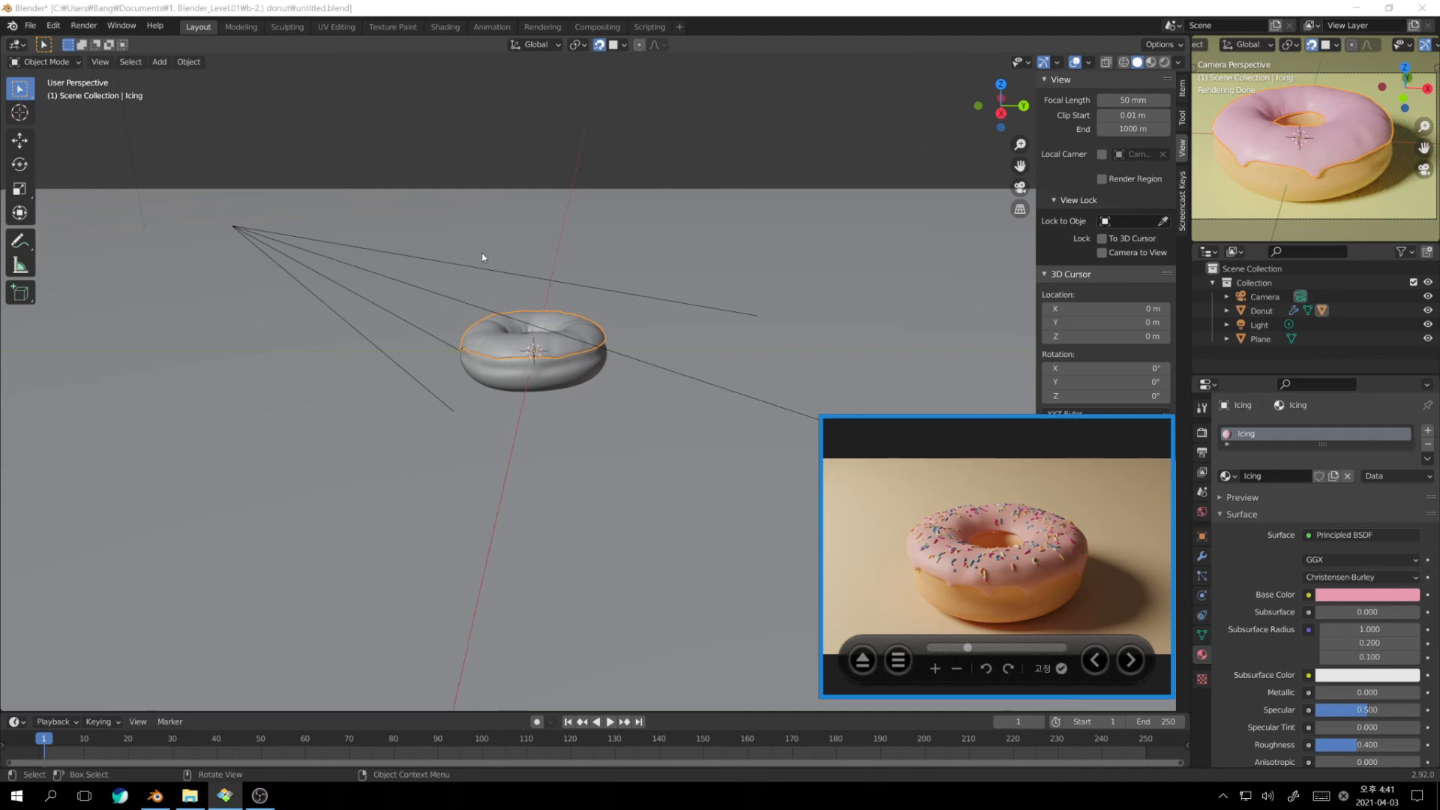
left_click(552, 147)
middle_click_drag(578, 167, 610, 196)
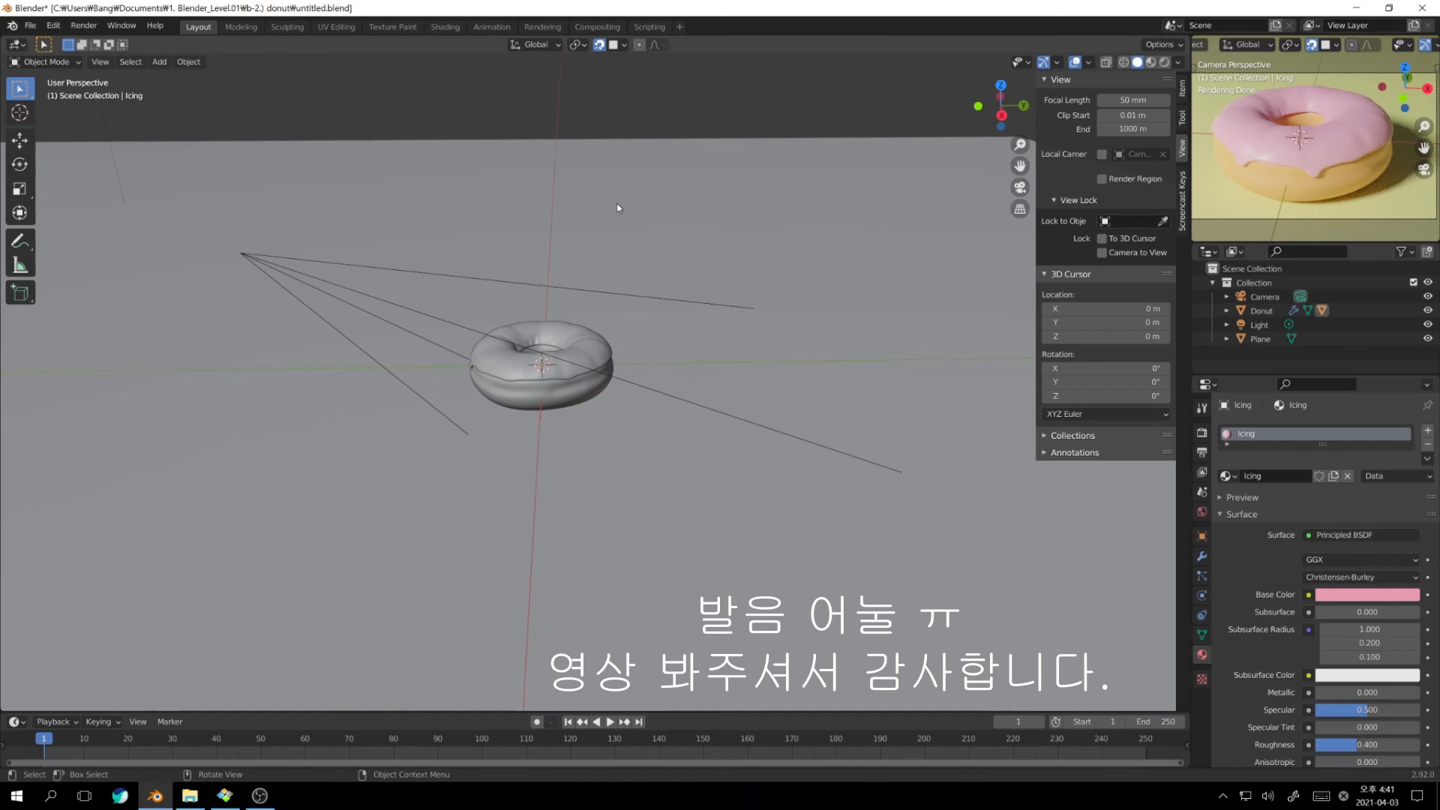